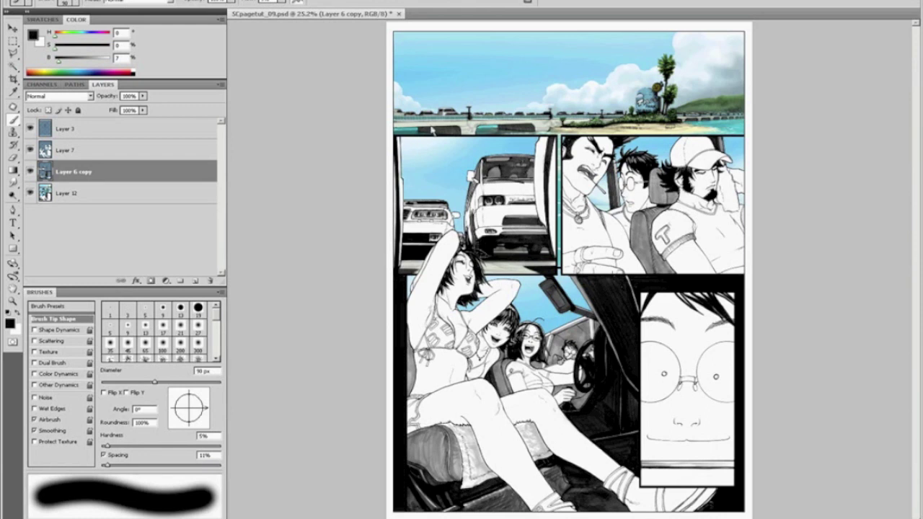
Examine the two-car panel and the laughing passengers in the panel below up close
key(z)
drag(387, 136, 557, 280)
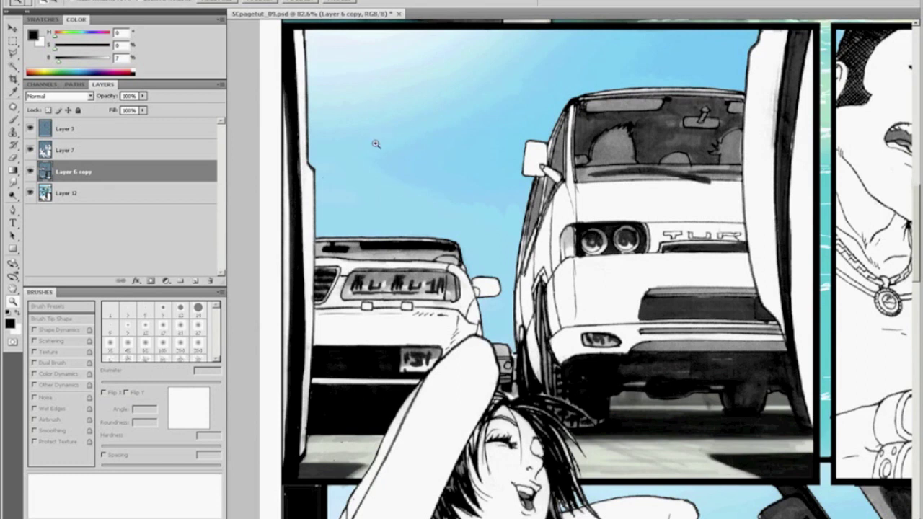
key(ctrl+0)
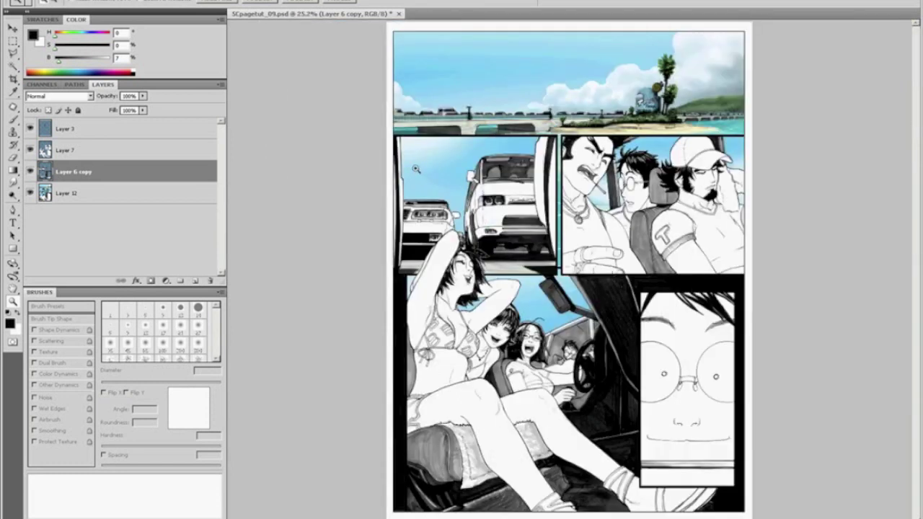
drag(411, 230, 626, 391)
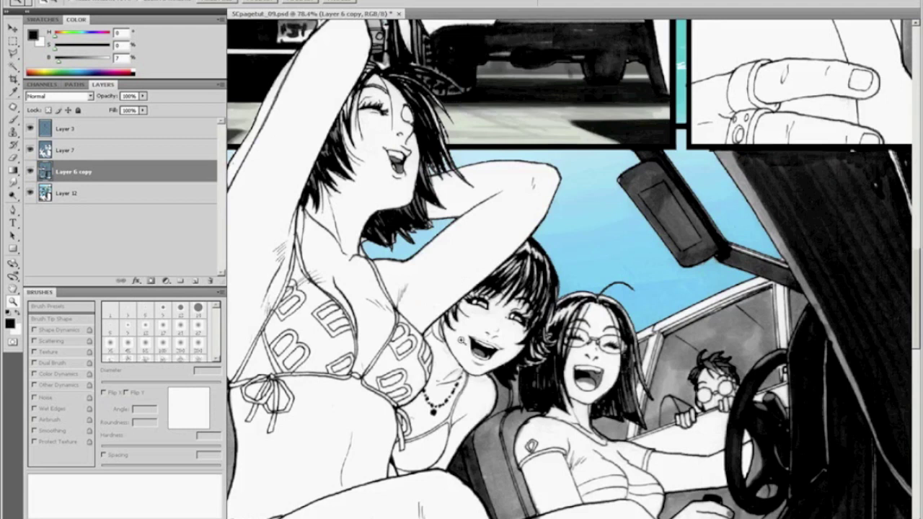
drag(436, 176, 486, 253)
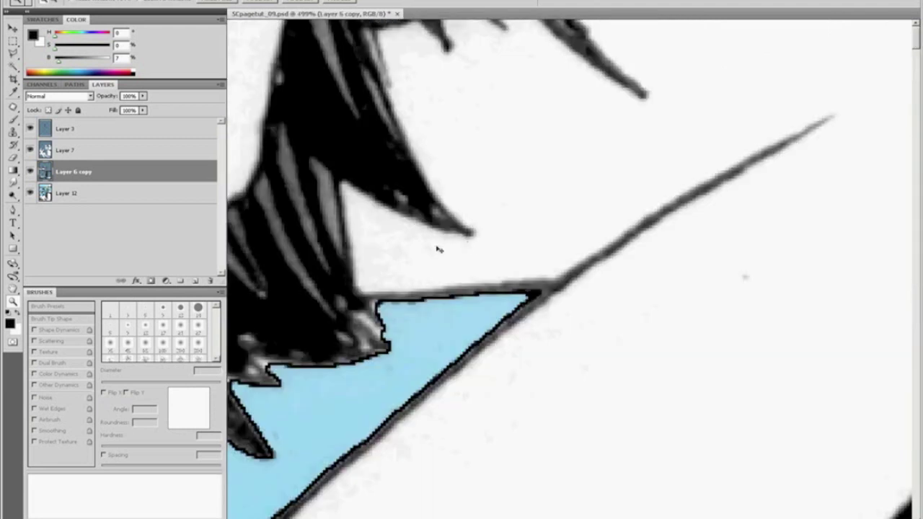
key(ctrl+0)
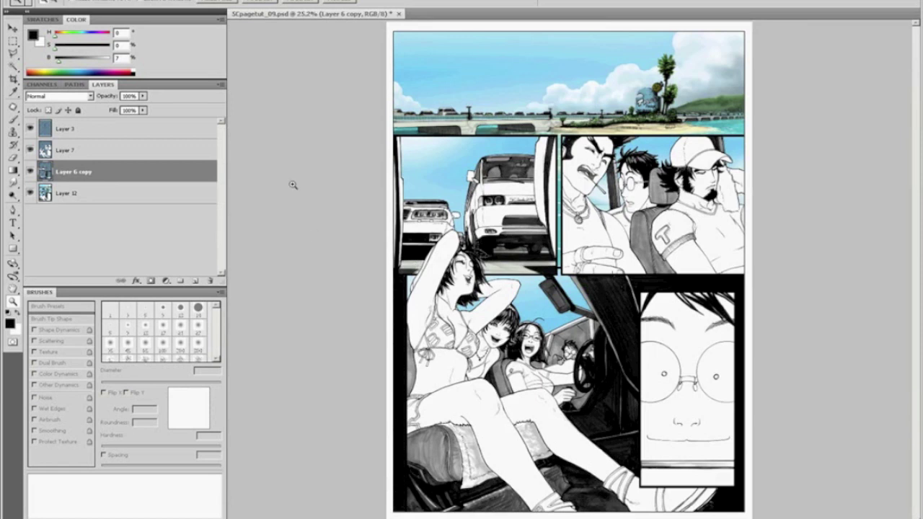
Isolate Layer 6 copy, duplicate it, and hide the duplicate while keeping the original layer selected
alt+click(30, 172)
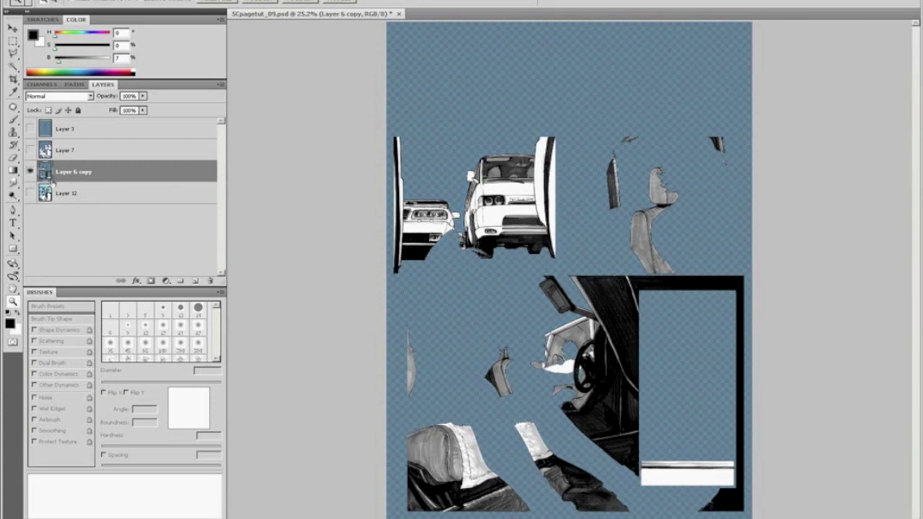
drag(80, 176, 197, 282)
click(72, 194)
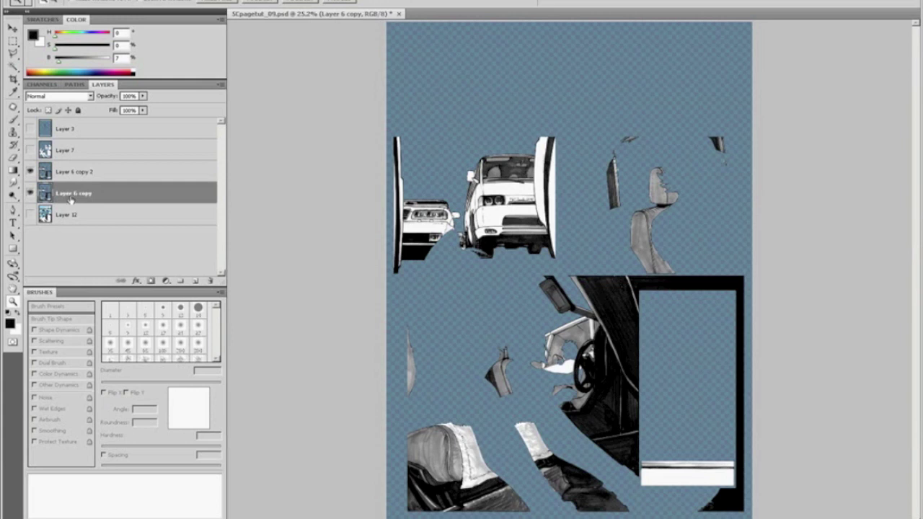
click(31, 172)
Lock the transparent pixels of Layer 6 copy and fill its shapes with white
drag(432, 142, 534, 239)
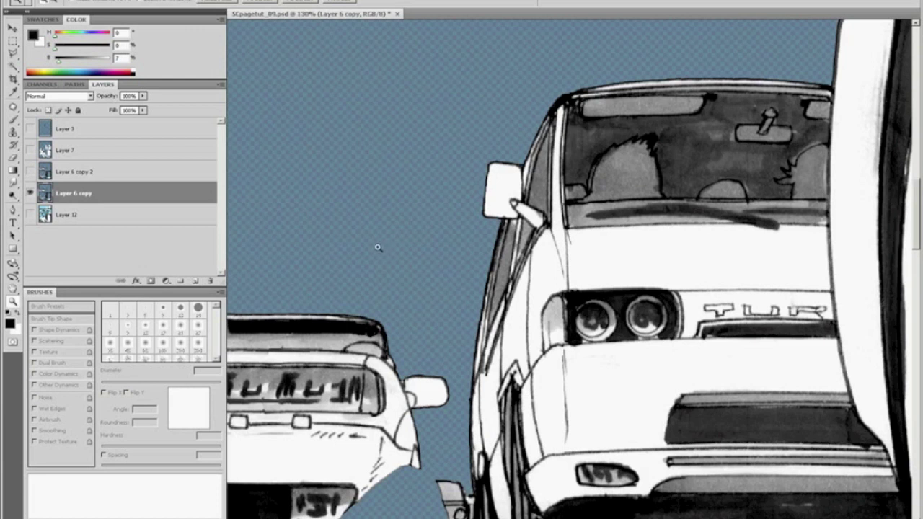
key(alt+BackSpace)
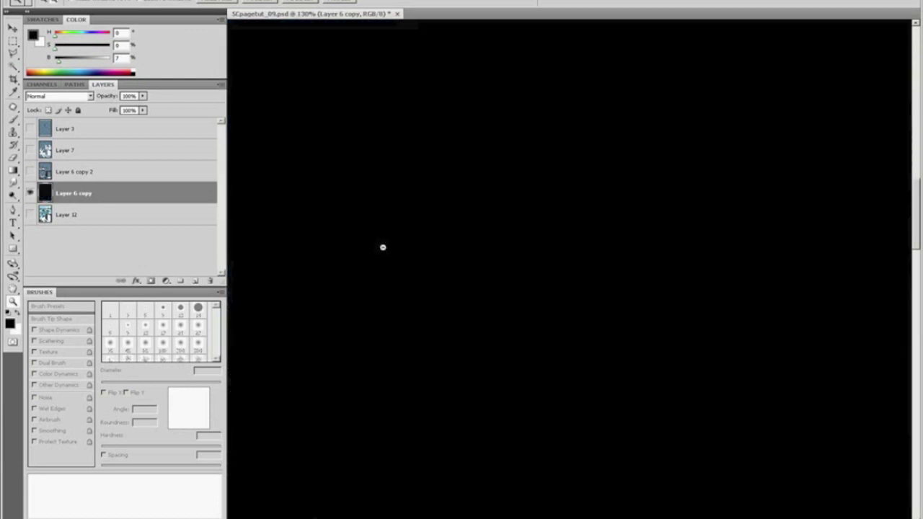
key(ctrl+z)
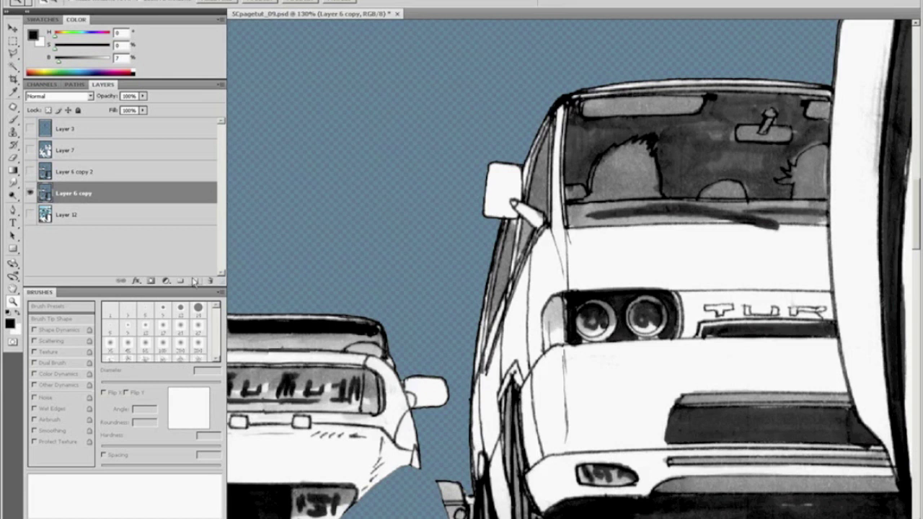
key(slash)
click(135, 71)
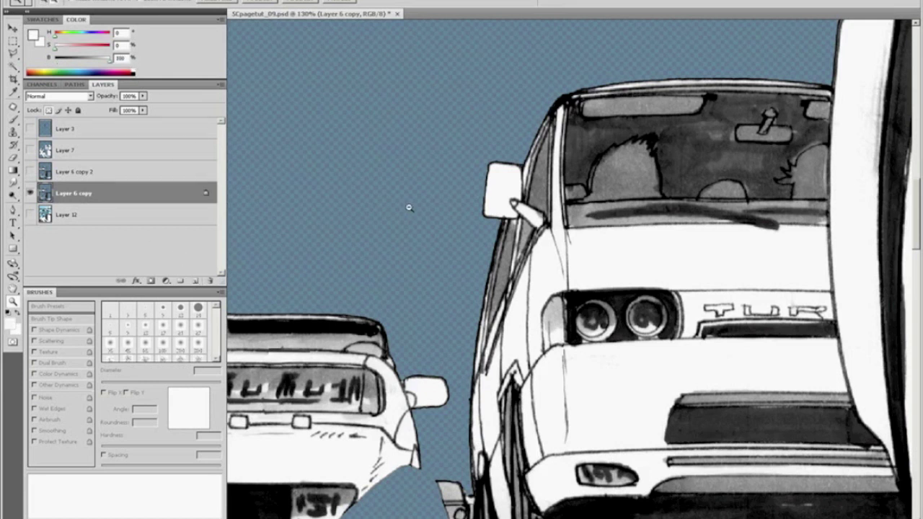
key(alt+BackSpace)
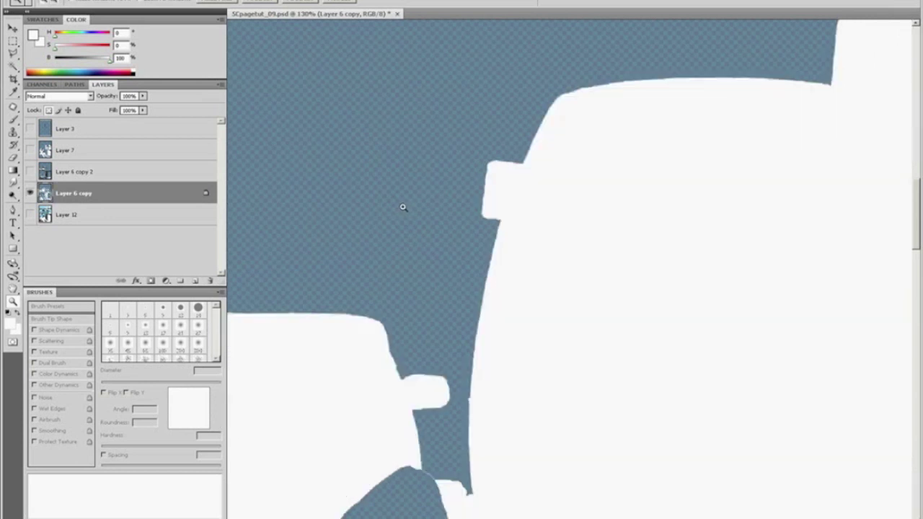
key(ctrl+0)
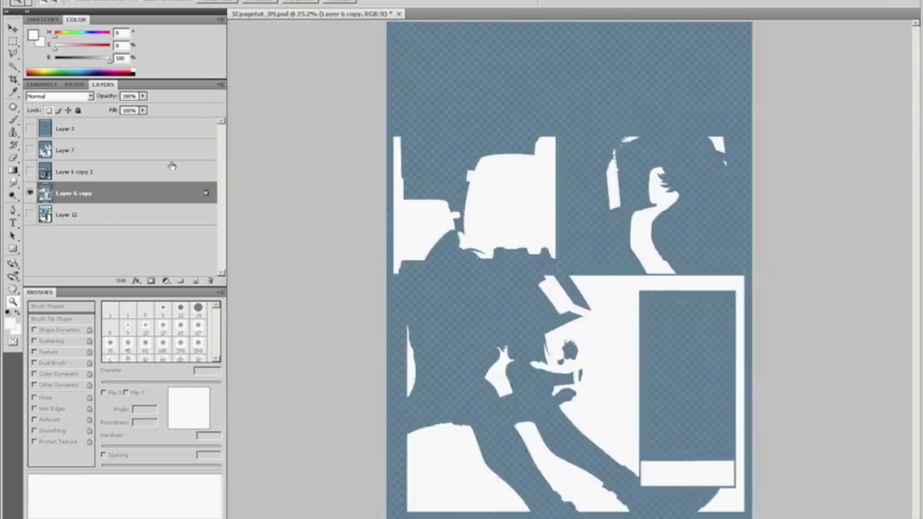
Show Layer 6 copy 2 above the white shapes and set its blend mode to Multiply
click(30, 172)
click(70, 173)
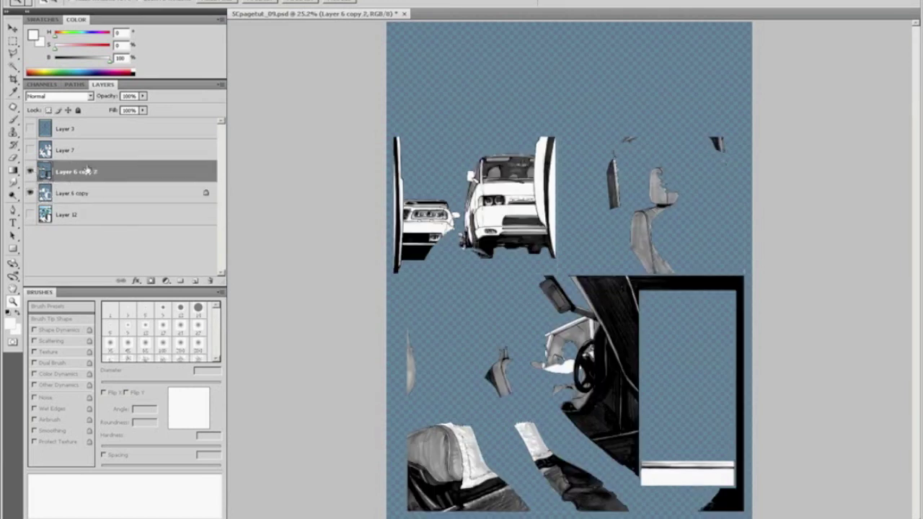
click(90, 96)
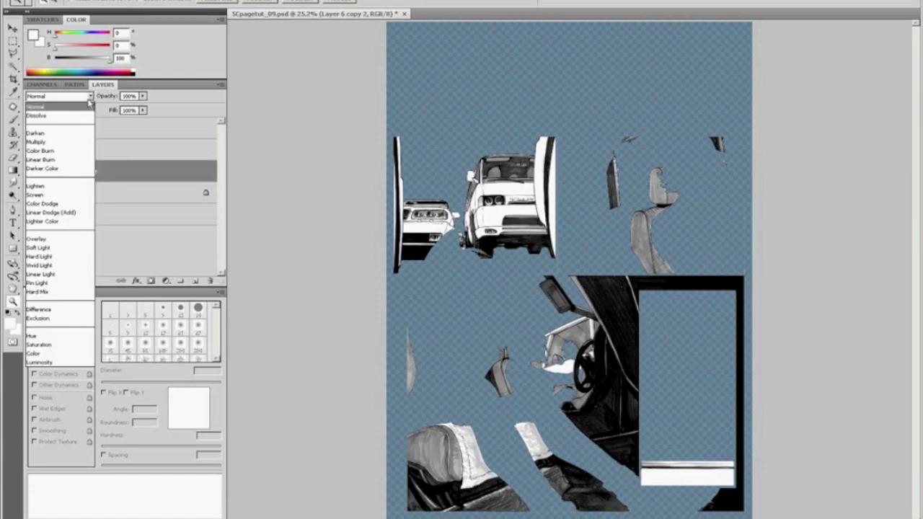
click(61, 144)
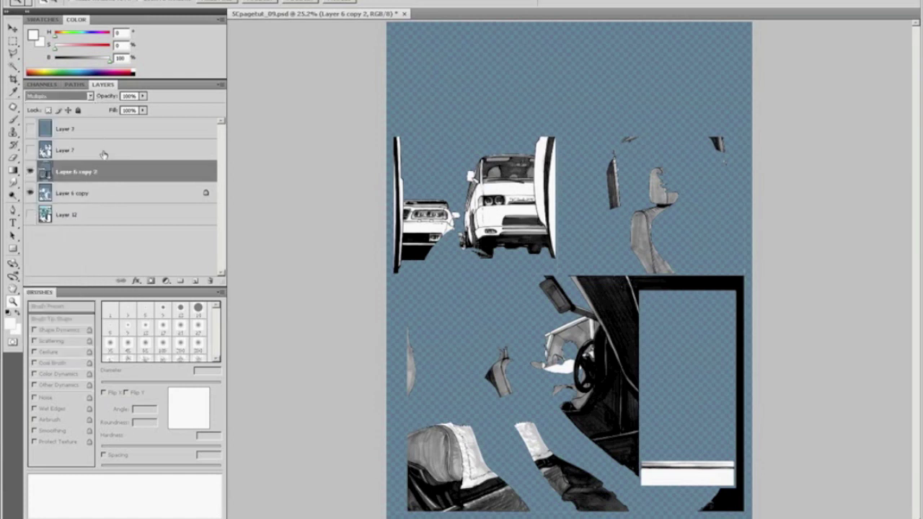
Make Layer 6 copy active for colouring the two-car panel and switch to the Pencil tool
click(94, 196)
click(94, 175)
click(76, 195)
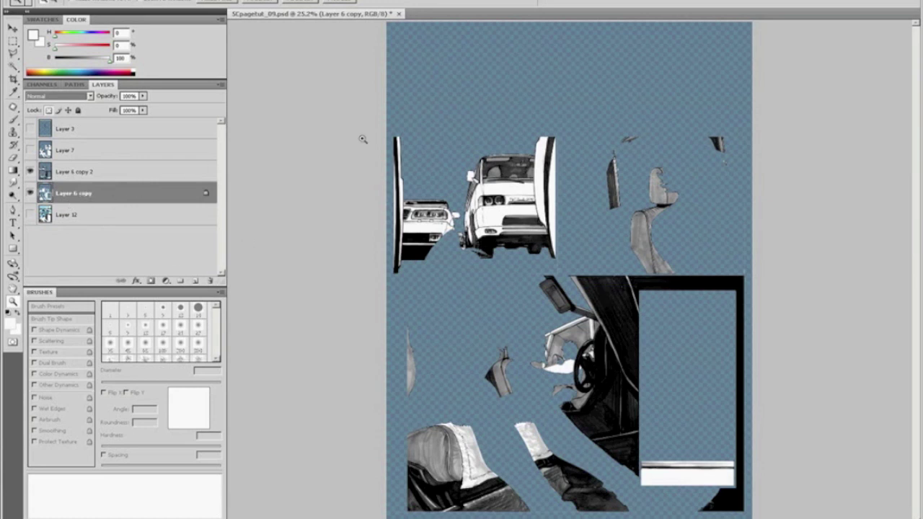
drag(371, 135, 551, 271)
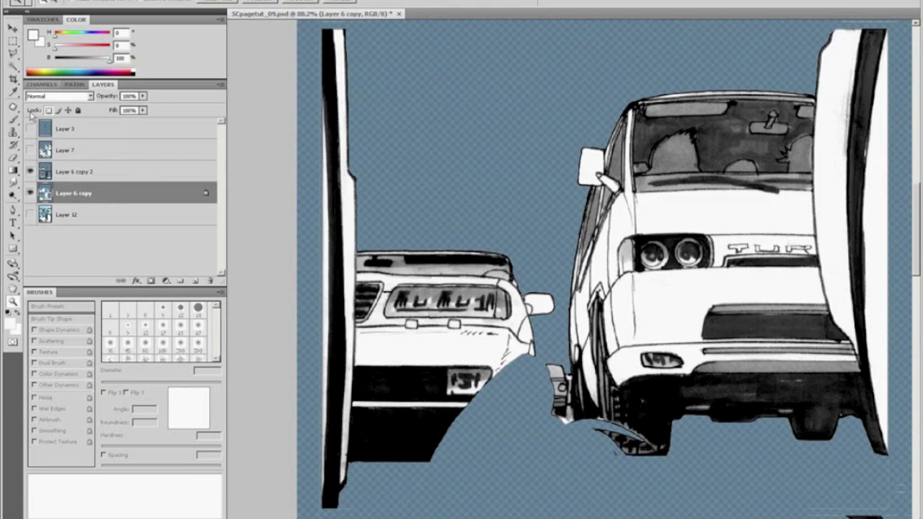
key(b)
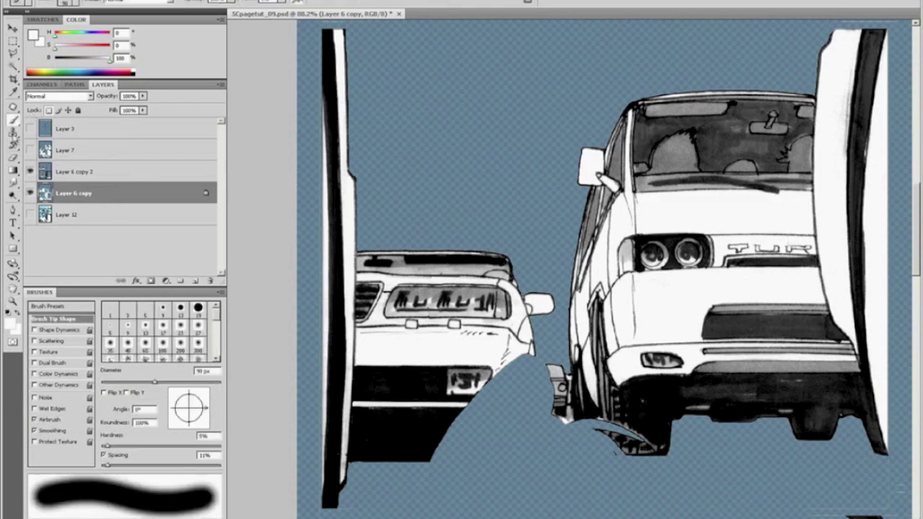
right_click(13, 119)
click(65, 127)
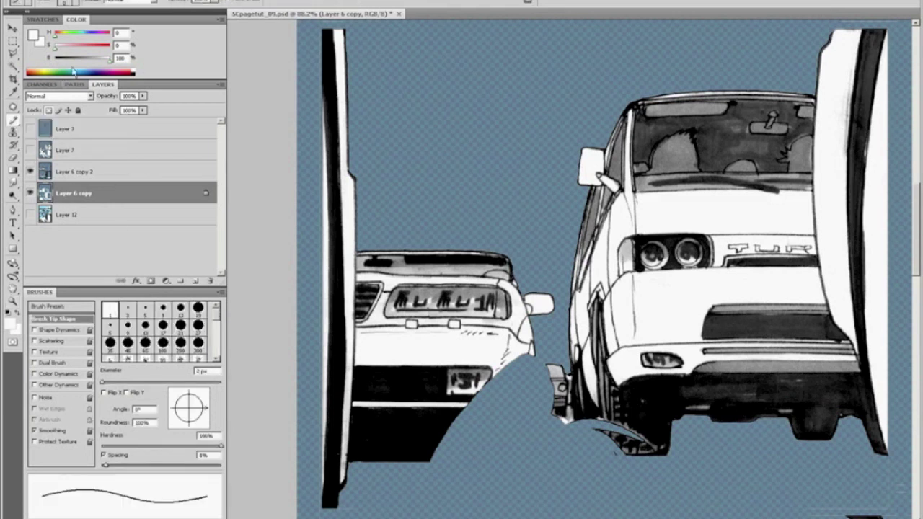
Paint the small car and the lower part of the pillar beside it flat red with a 300 px pencil
drag(83, 50, 102, 62)
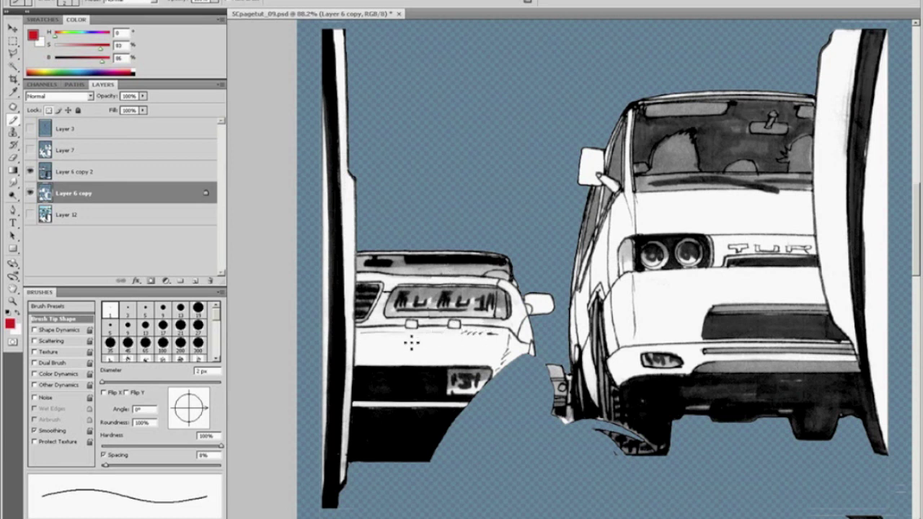
key(bracketright)
key(bracketright)
key(bracketright)
key(bracketright)
key(bracketright)
key(bracketright)
key(bracketright)
key(bracketright)
key(bracketright)
key(bracketright)
key(bracketright)
key(bracketright)
key(bracketright)
key(bracketright)
key(bracketright)
key(bracketright)
key(bracketright)
key(bracketright)
key(bracketright)
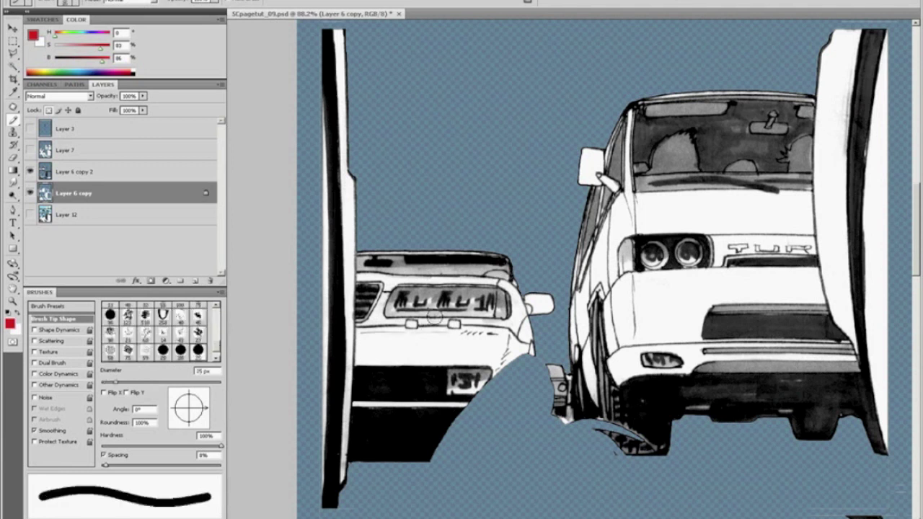
mouse_move(388, 290)
mouse_down()
mouse_move(393, 324)
mouse_move(449, 326)
mouse_move(466, 314)
mouse_up()
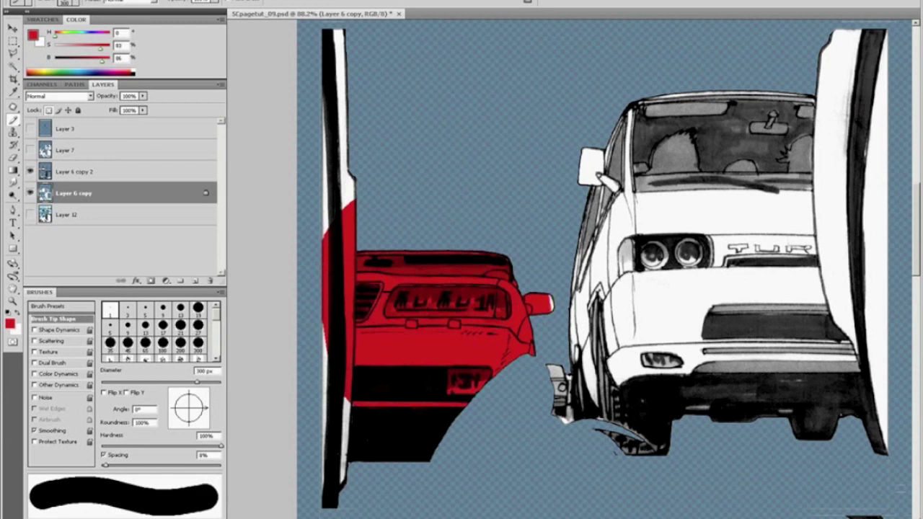
drag(338, 361, 339, 465)
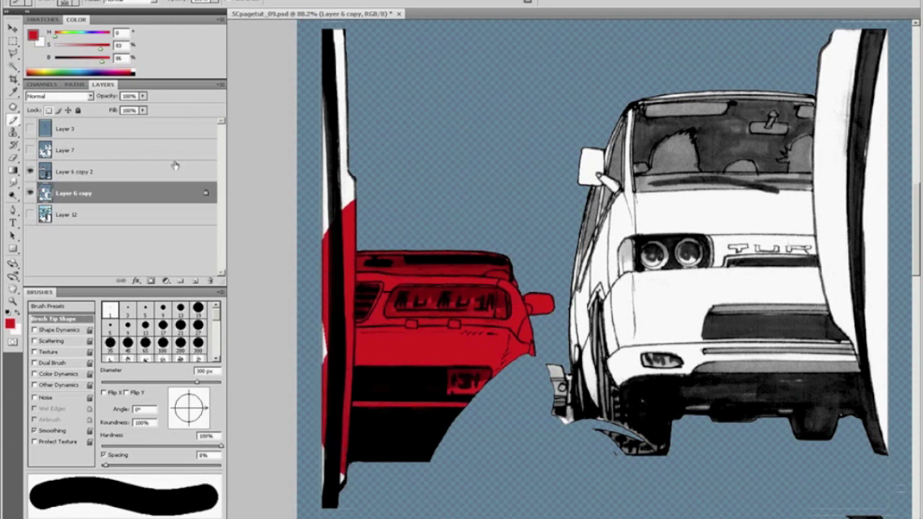
Paint the small vehicle fragment beside the van's front wheel tan with a 60 px pencil, and repaint it grey
click(40, 66)
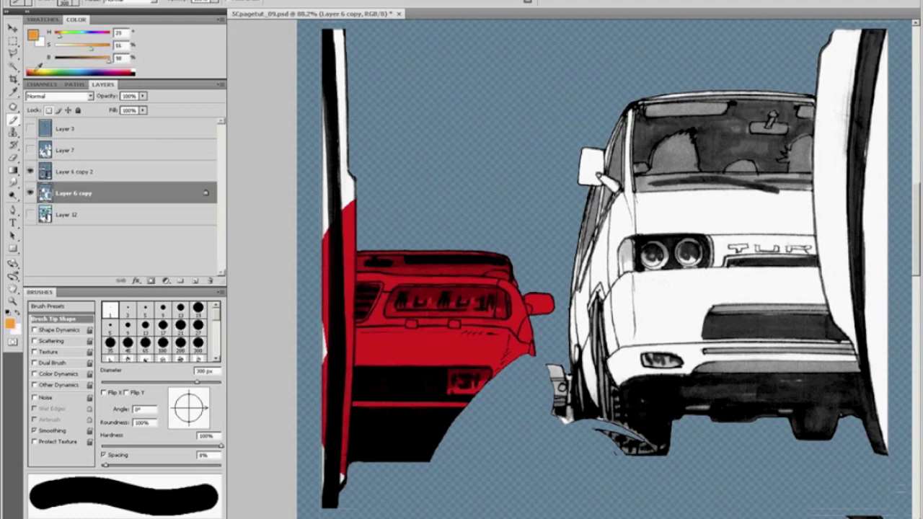
drag(83, 61, 88, 62)
drag(89, 49, 102, 63)
key(bracketleft)
key(bracketleft)
key(bracketleft)
key(bracketleft)
key(bracketleft)
key(bracketleft)
key(bracketleft)
key(bracketleft)
key(bracketleft)
drag(549, 365, 564, 411)
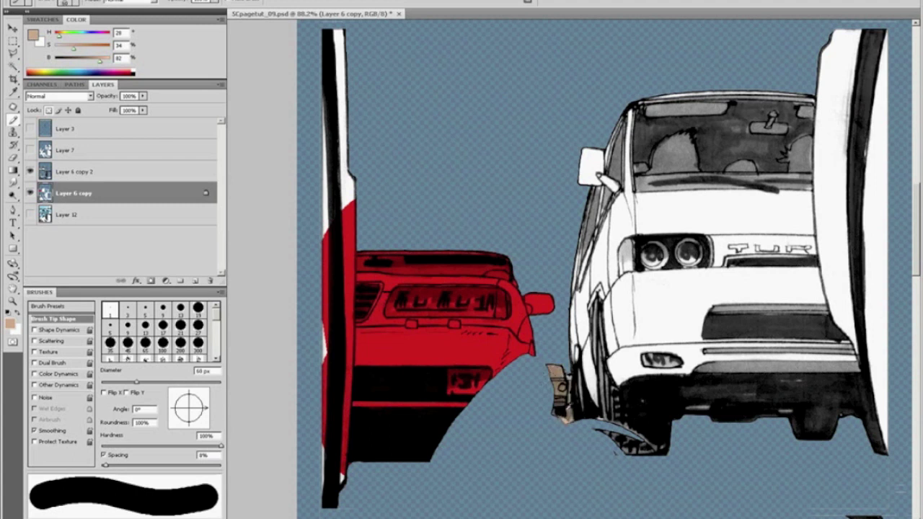
alt+click(601, 371)
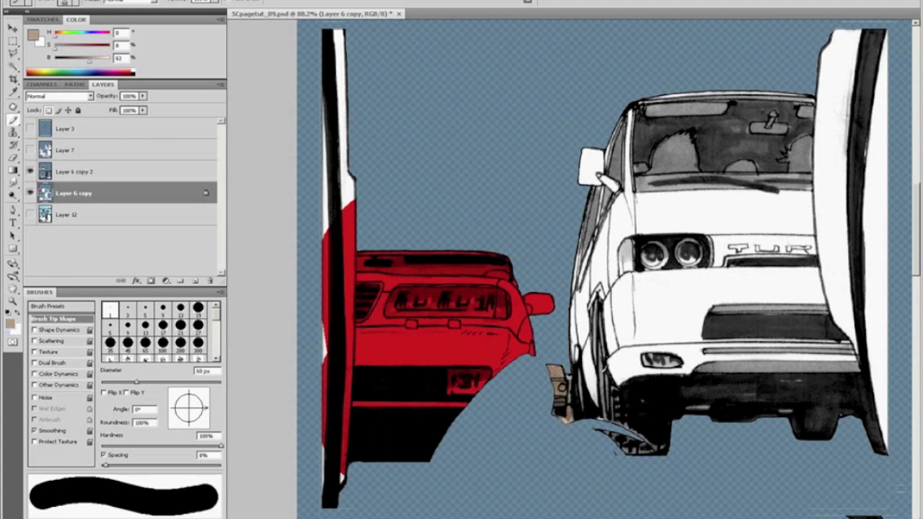
drag(553, 369, 564, 413)
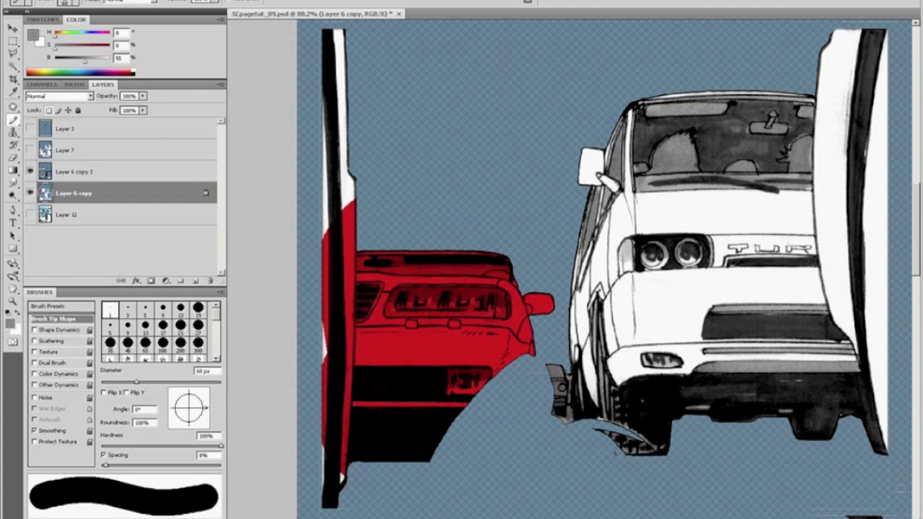
Paint the side of the van's front pale cream, using hue 41, saturation 12 and brightness 100
click(42, 69)
click(58, 75)
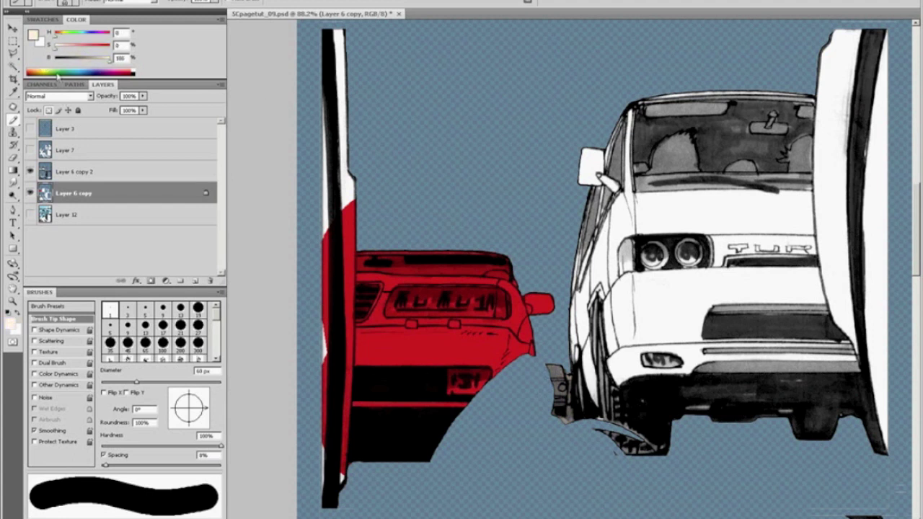
click(44, 65)
click(38, 68)
click(42, 67)
mouse_move(600, 244)
mouse_down()
mouse_move(617, 271)
mouse_move(623, 317)
mouse_up()
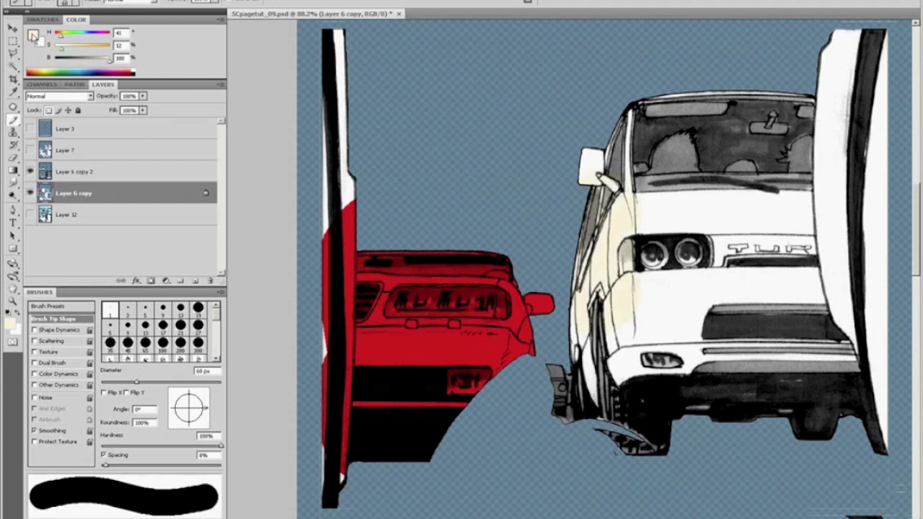
Shift the foreground colour to pale yellow f2eed1 and paint the area around the van's visible headlights
click(32, 34)
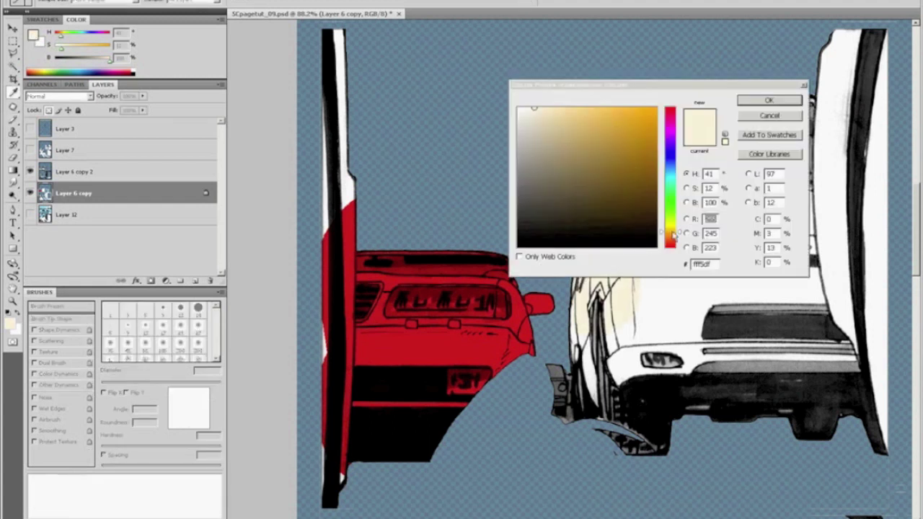
drag(673, 235, 673, 230)
mouse_move(538, 109)
mouse_down()
mouse_move(547, 107)
mouse_move(536, 114)
mouse_up()
drag(670, 234, 672, 230)
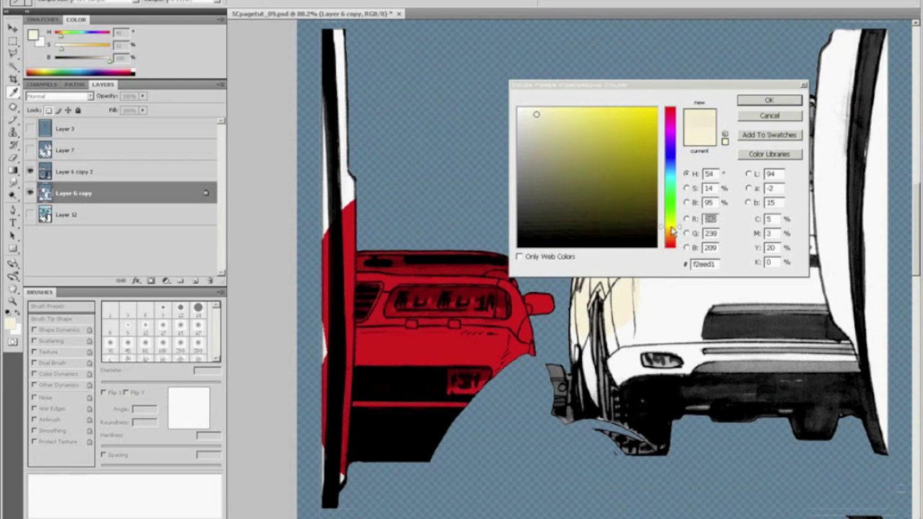
click(750, 101)
drag(644, 204, 634, 324)
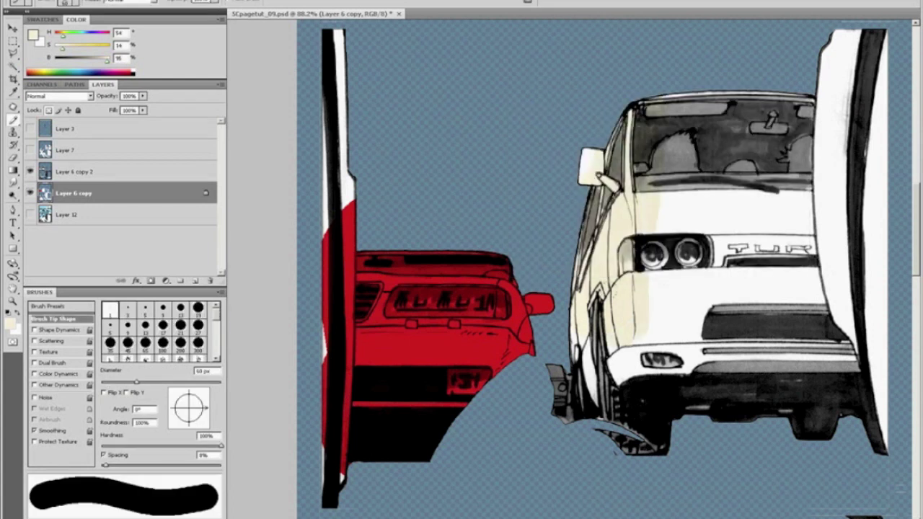
Set the colour to saturation 11 and brightness 94, and cover the whole van with a 90 px pencil
drag(63, 52, 107, 63)
drag(587, 155, 591, 171)
mouse_move(626, 360)
mouse_down()
mouse_move(642, 209)
mouse_move(641, 280)
mouse_up()
drag(587, 400, 579, 317)
drag(663, 373, 682, 189)
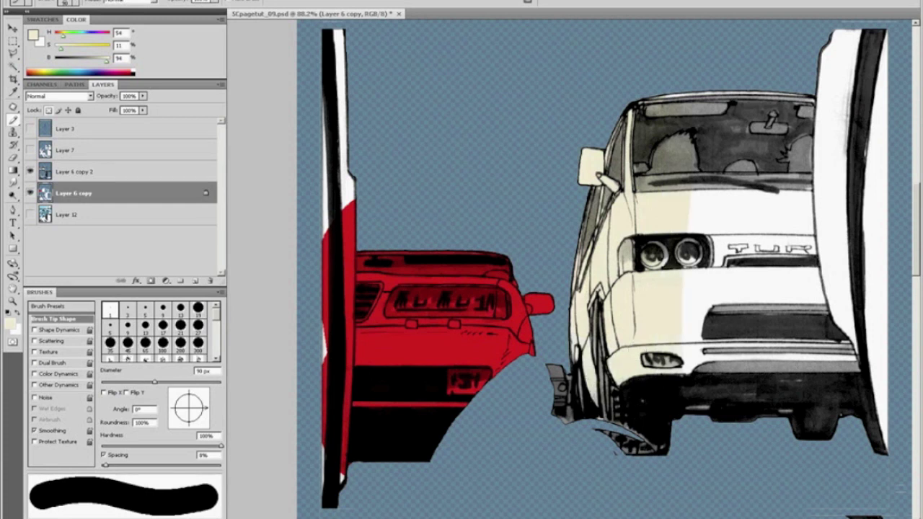
mouse_move(686, 368)
mouse_down()
mouse_move(689, 216)
mouse_move(753, 288)
mouse_move(765, 216)
mouse_move(819, 101)
mouse_up()
drag(801, 277, 856, 410)
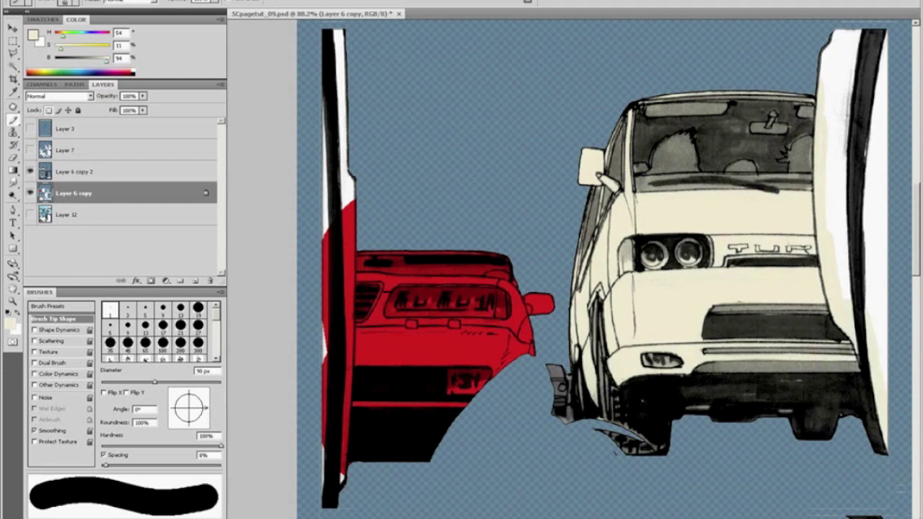
Sample the grey with hue 52, saturation 11 and brightness 51, and paint the van's front panel below the headlights with a 90 px pencil
alt+click(731, 362)
mouse_move(697, 358)
mouse_down()
mouse_move(729, 357)
mouse_move(659, 328)
mouse_move(739, 318)
mouse_move(620, 317)
mouse_move(612, 331)
mouse_move(620, 292)
mouse_move(638, 280)
mouse_move(633, 302)
mouse_move(696, 278)
mouse_move(840, 284)
mouse_move(750, 281)
mouse_up()
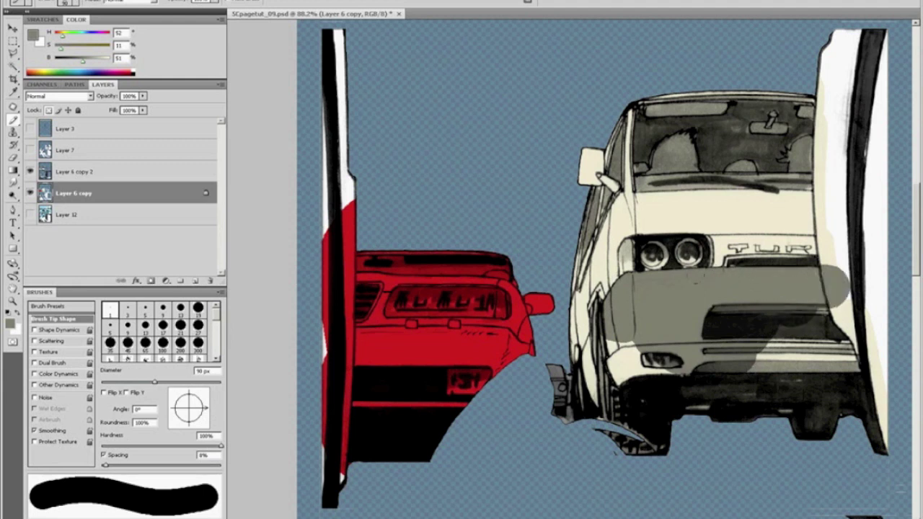
Paint the narrow side lamp beside the van's headlights grey with a much smaller pencil
key(z)
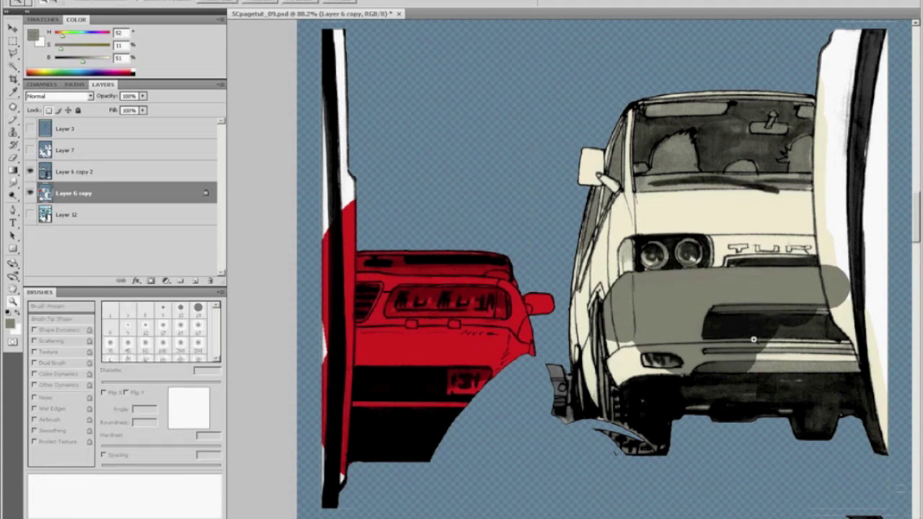
drag(753, 339, 560, 336)
key(b)
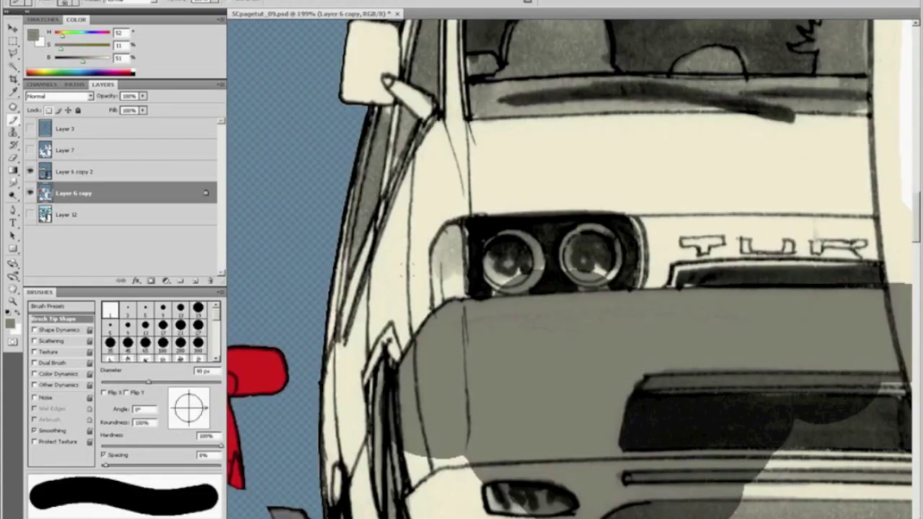
key(bracketleft)
key(bracketleft)
key(bracketleft)
key(bracketleft)
key(bracketleft)
key(bracketleft)
key(bracketleft)
key(bracketleft)
key(bracketleft)
key(bracketleft)
key(bracketleft)
mouse_move(445, 277)
mouse_down()
mouse_move(440, 297)
mouse_move(439, 249)
mouse_move(454, 225)
mouse_move(460, 282)
mouse_move(473, 251)
mouse_up()
Paint the van's two round headlights and the lettered grille strip grey with a 35 px pencil
key(bracketright)
key(bracketright)
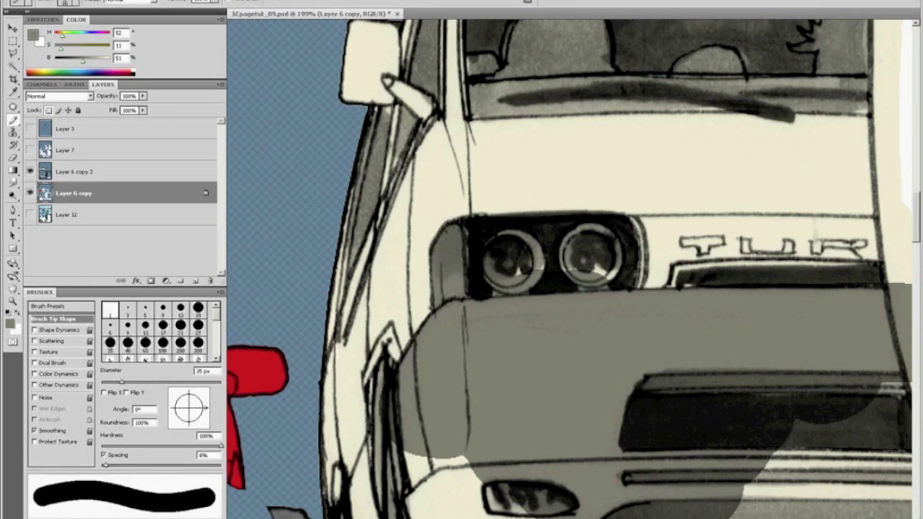
drag(514, 259, 521, 250)
shift+click(632, 233)
shift+click(733, 232)
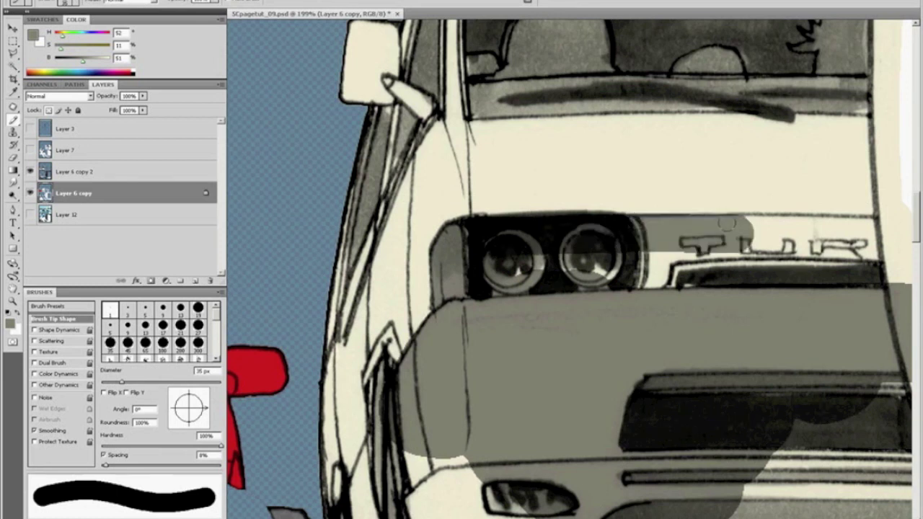
shift+click(892, 239)
shift+click(772, 247)
mouse_move(763, 239)
mouse_down()
mouse_move(665, 261)
mouse_move(769, 299)
mouse_up()
Paint the van's front wheel area and the adjoining bumper corner grey with a larger pencil
key(ctrl+minus)
key(ctrl+minus)
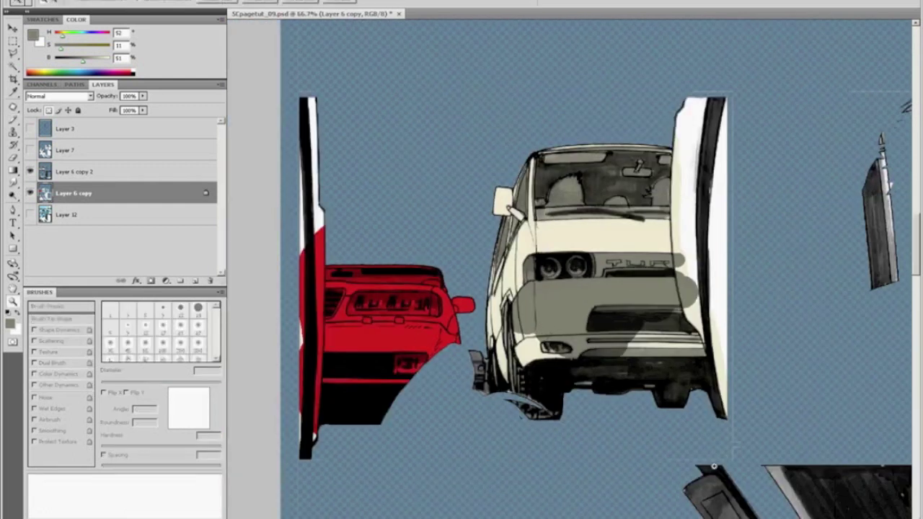
scroll(556, 378, up, 3)
mouse_move(497, 291)
mouse_down()
mouse_move(499, 390)
mouse_move(549, 414)
mouse_up()
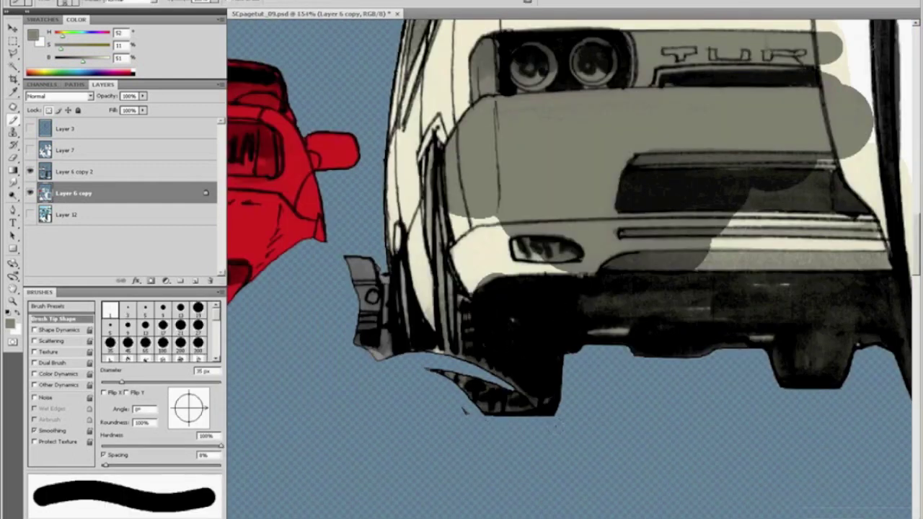
key(bracketright)
key(bracketright)
key(bracketright)
mouse_move(488, 338)
mouse_down()
mouse_move(445, 284)
mouse_move(430, 283)
mouse_up()
Cover the rest of the lower bumper, the fog light and the van's underside in grey, using a 70 px pencil for the broad strokes
key(bracketleft)
key(bracketleft)
key(bracketleft)
key(bracketleft)
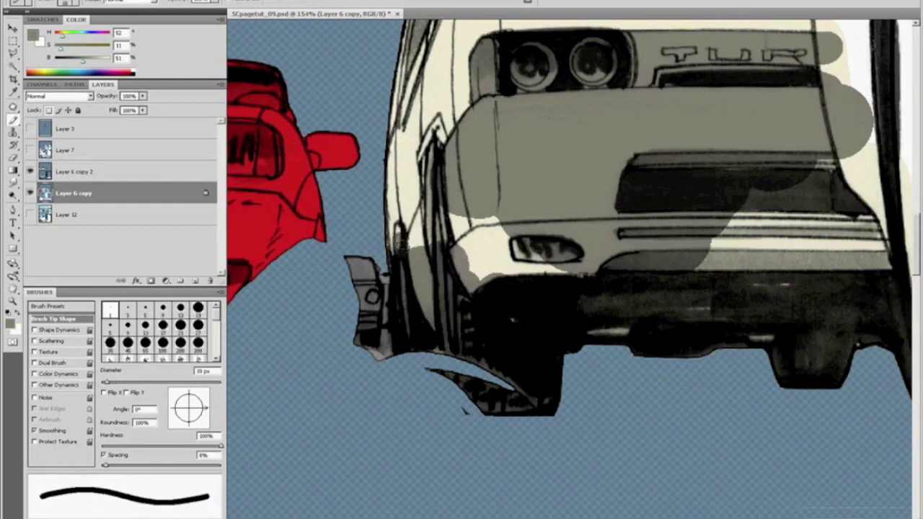
key(bracketright)
key(bracketright)
key(bracketright)
mouse_move(427, 232)
mouse_down()
mouse_move(436, 205)
mouse_move(493, 254)
mouse_move(603, 292)
mouse_up()
mouse_move(640, 297)
mouse_down()
mouse_move(757, 321)
mouse_move(714, 307)
mouse_move(803, 230)
mouse_move(843, 267)
mouse_move(866, 315)
mouse_up()
Paint the pointed top of the van's wheel arch grey with a 30 px pencil
key(space)
drag(439, 138, 440, 300)
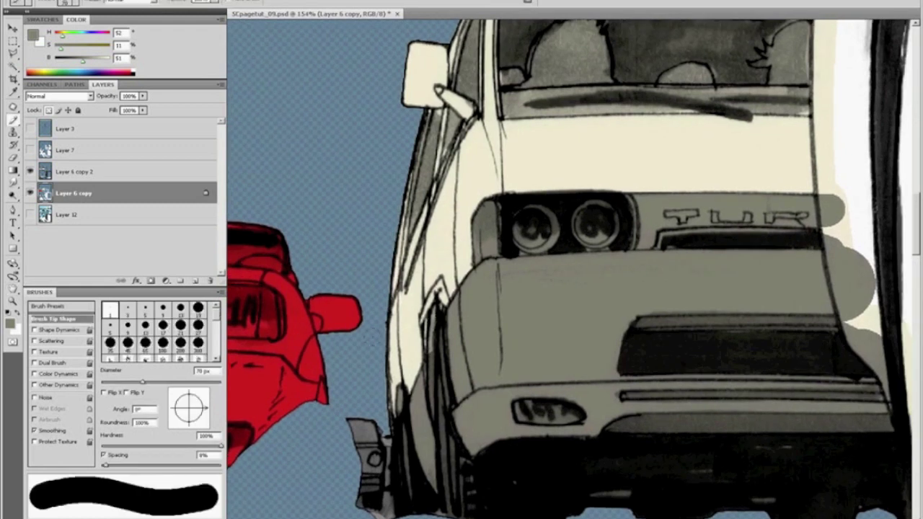
key(bracketleft)
key(bracketleft)
key(bracketleft)
mouse_move(431, 326)
mouse_down()
mouse_move(433, 342)
mouse_move(437, 310)
mouse_up()
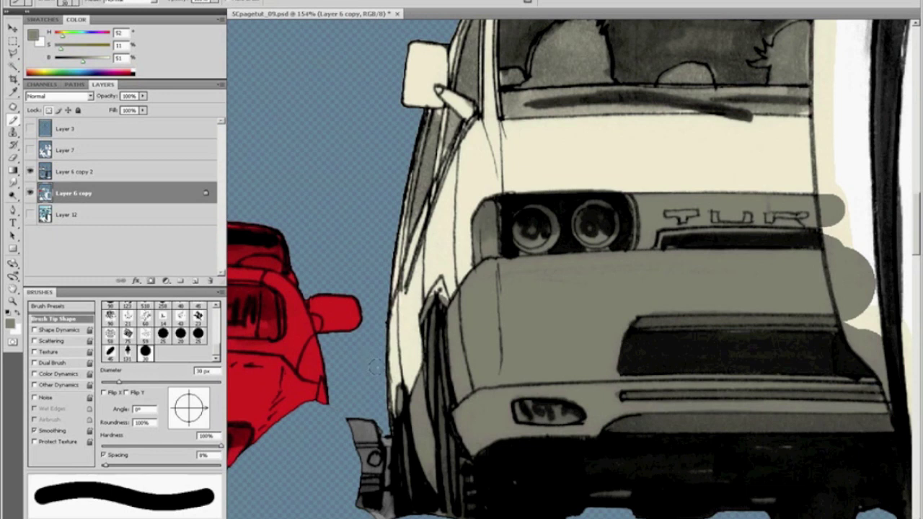
Try Magic Wand selections of the van's grey areas with the line art taken into account, clearing each selection
key(w)
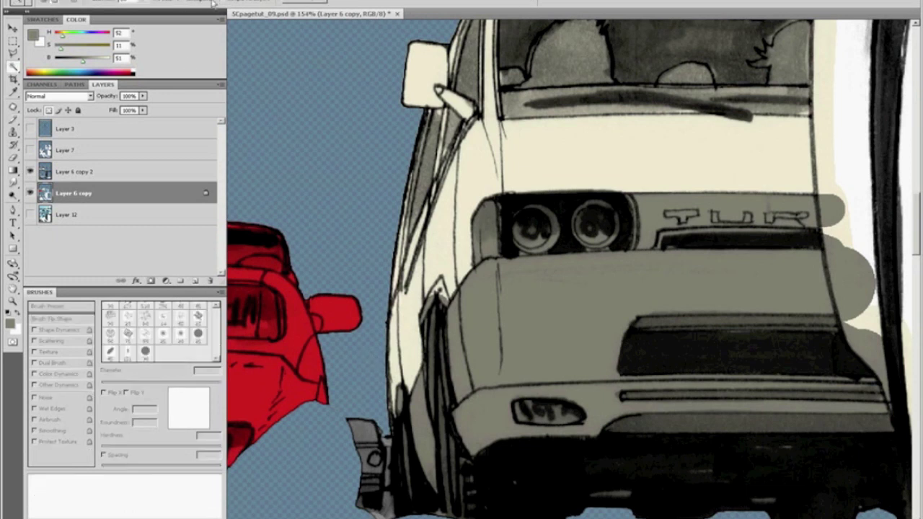
click(571, 315)
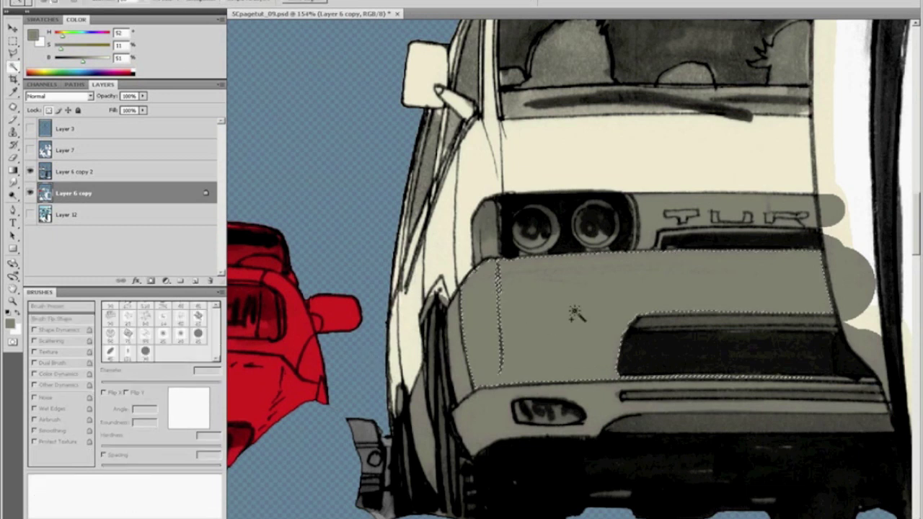
key(ctrl+d)
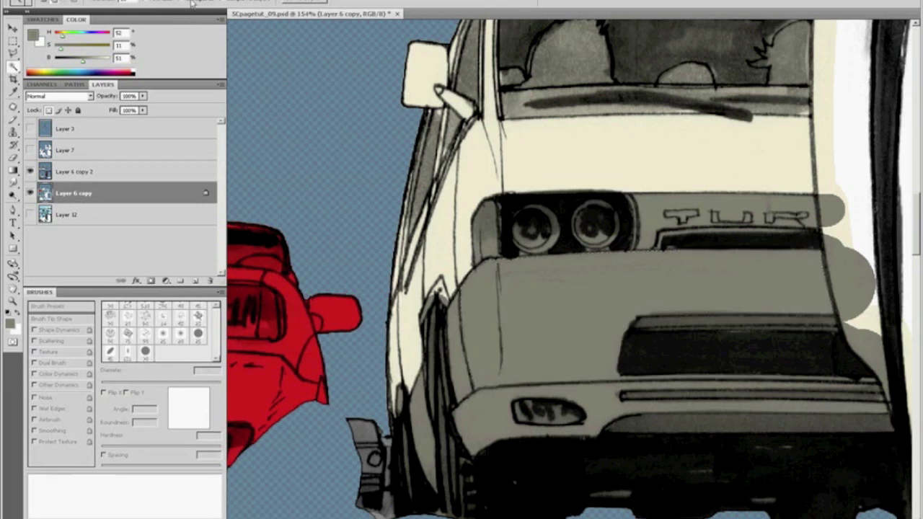
click(642, 318)
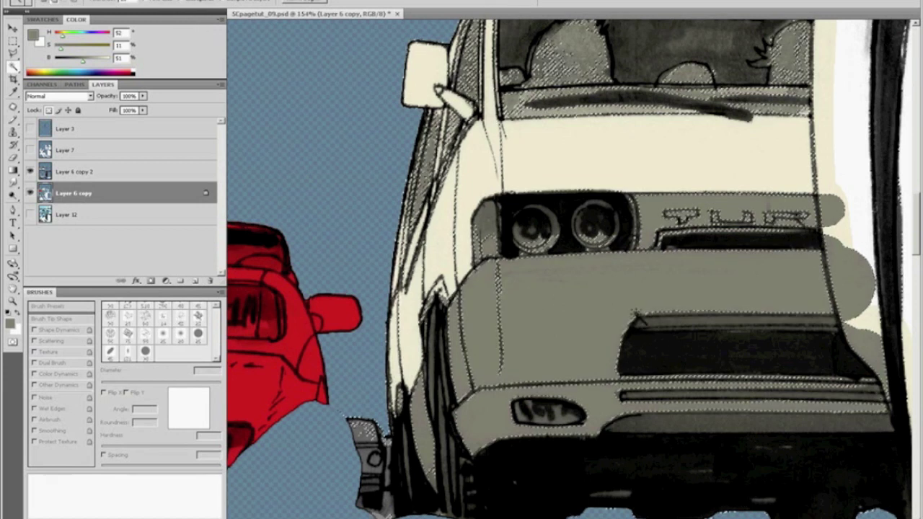
key(Delete)
key(ctrl+d)
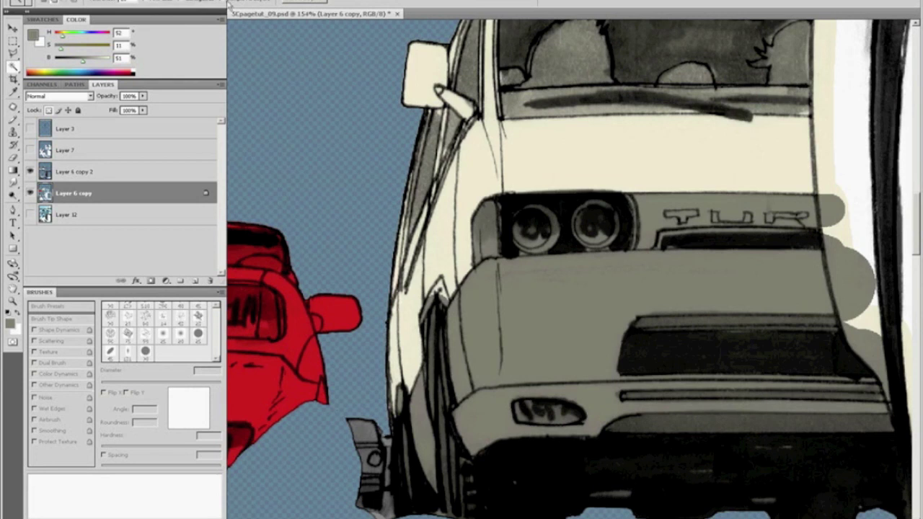
Select the van's grey base colour with the Magic Wand and hide Layer 6 copy 2 to examine the selection's hard pixel edge
click(575, 308)
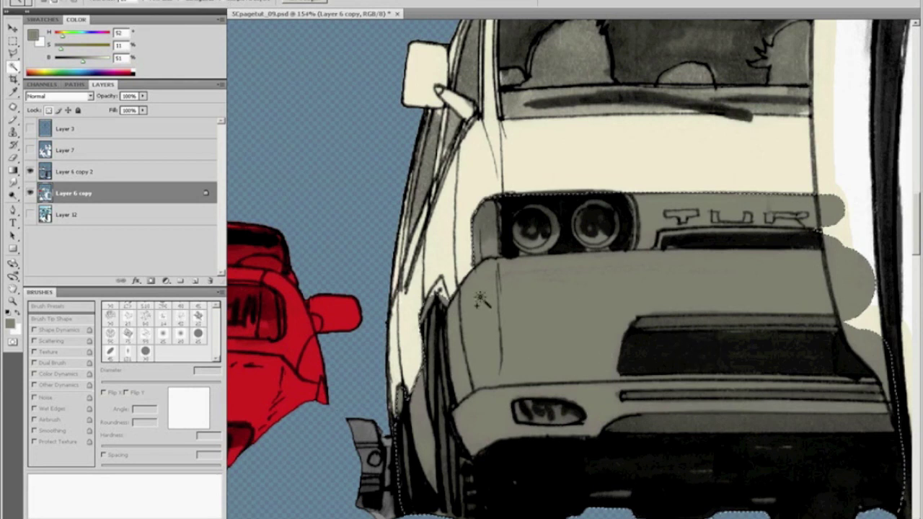
key(z)
drag(454, 183, 517, 238)
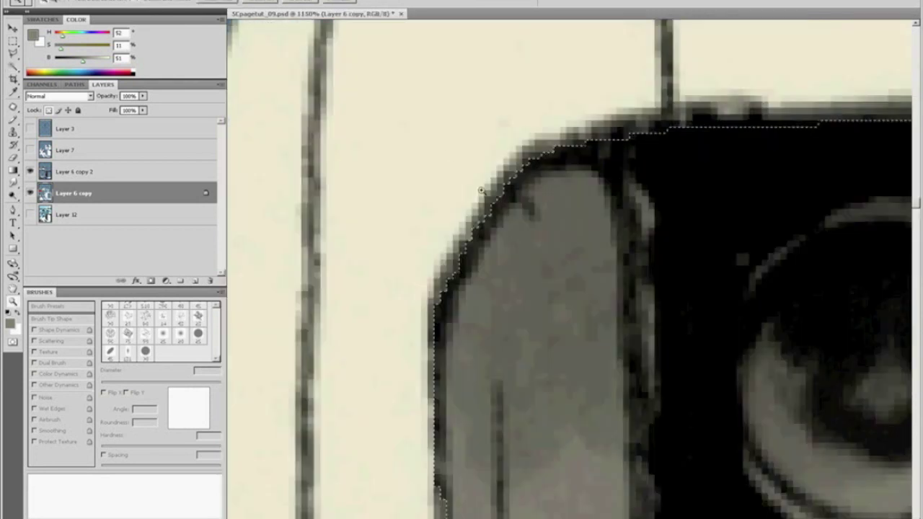
drag(481, 190, 534, 242)
click(30, 171)
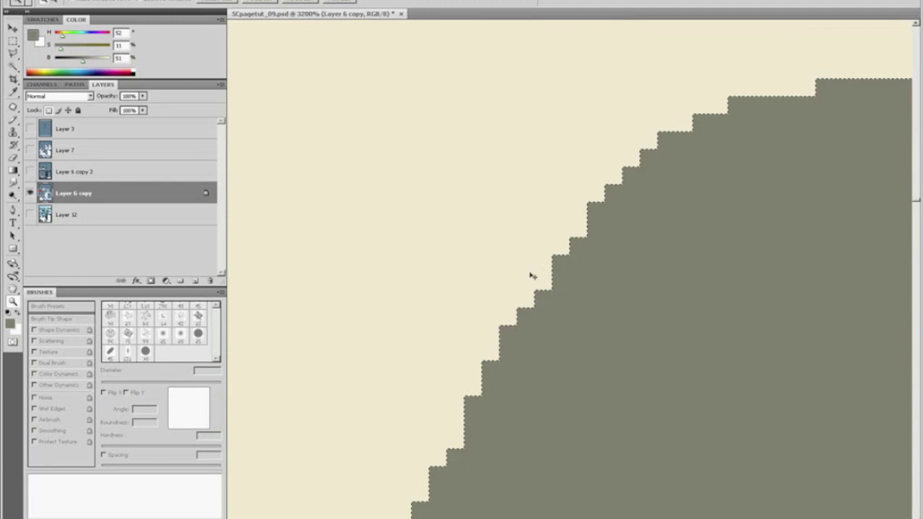
Try a Hue/Saturation shift on the selected grey with saturation +75, and cancel it
key(ctrl+u)
drag(524, 345, 504, 350)
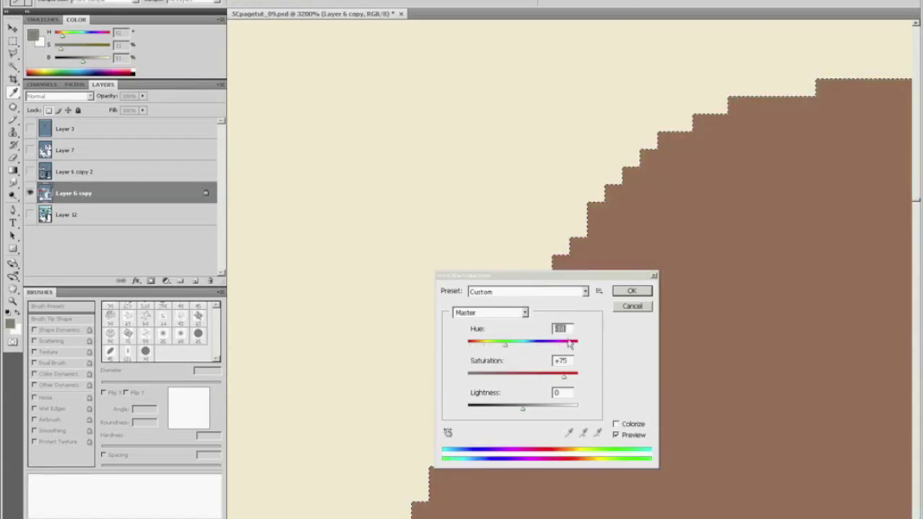
click(632, 306)
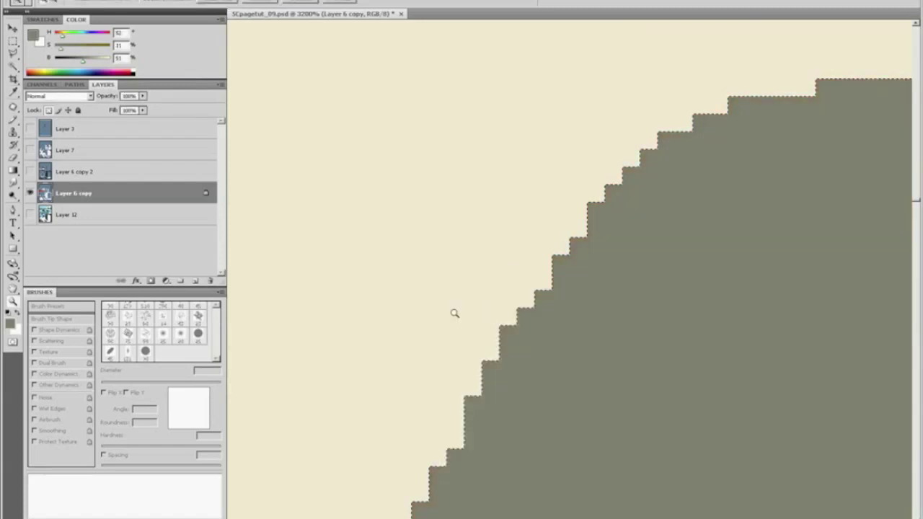
Clear the selection, show Layer 6 copy 2 again, and briefly preview the whole page with Layer 12 visible
key(ctrl+0)
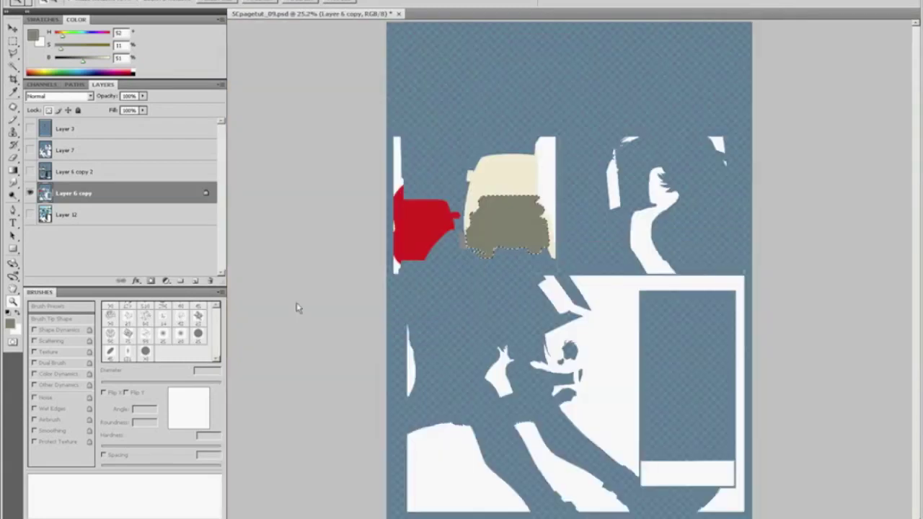
key(ctrl+w)
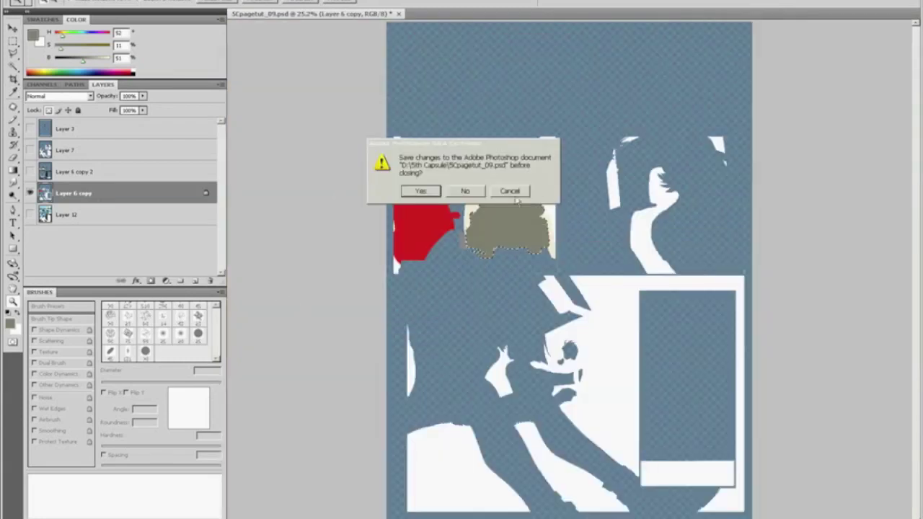
click(510, 191)
key(ctrl+d)
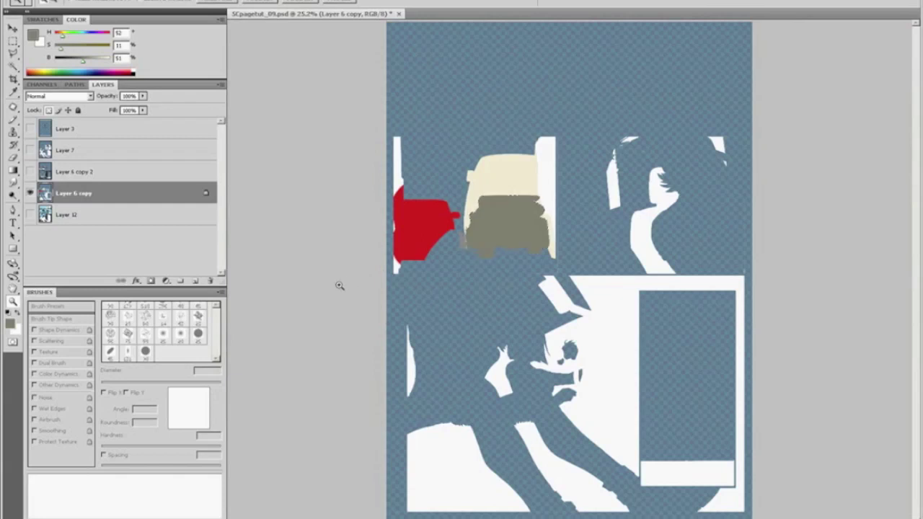
click(30, 172)
click(30, 215)
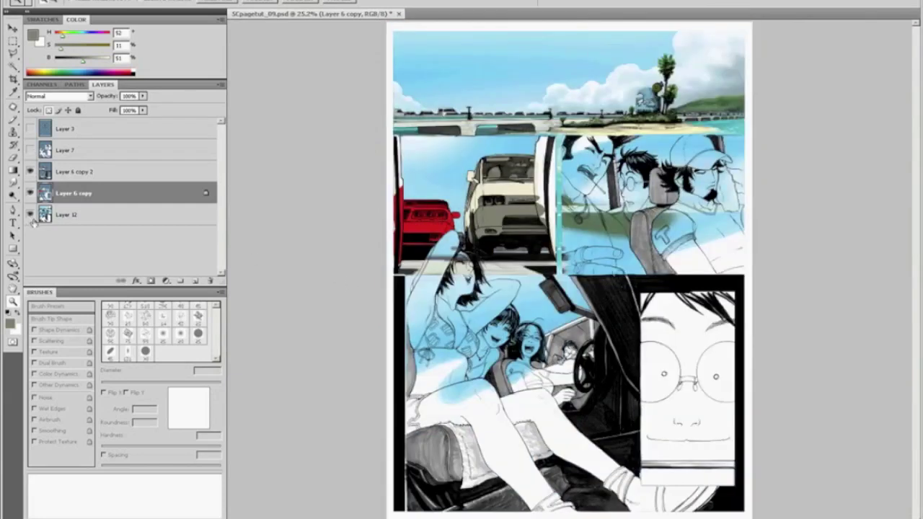
click(30, 215)
Touch up the trim at the tip of the van's wheel arch in grey with a small pencil
drag(451, 159, 567, 267)
key(b)
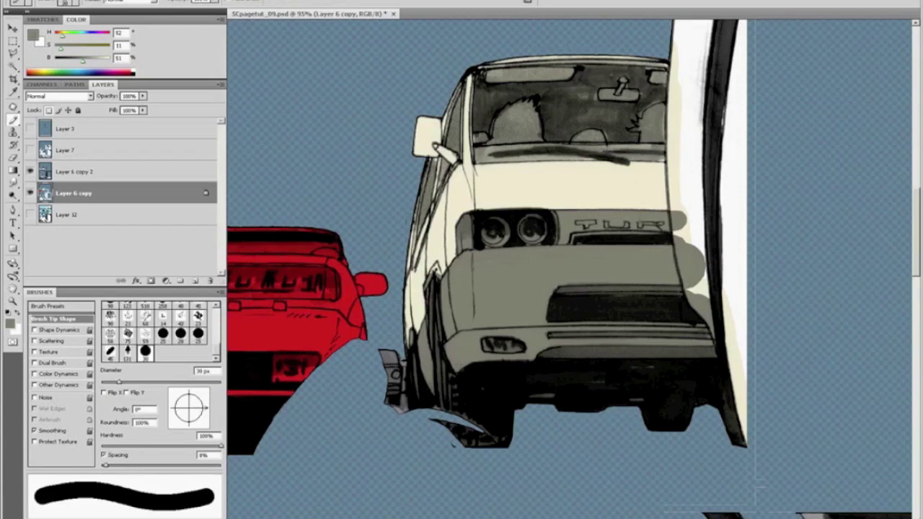
key(z)
drag(385, 201, 469, 316)
key(b)
key(bracketleft)
key(bracketleft)
key(bracketleft)
mouse_move(588, 334)
mouse_down()
mouse_move(612, 290)
mouse_move(626, 330)
mouse_move(613, 326)
mouse_up()
Paint the tread of the van's front tyre dark grey with a 7 px pencil, using hue 0, saturation 0 and brightness 36
key(bracketleft)
key(bracketleft)
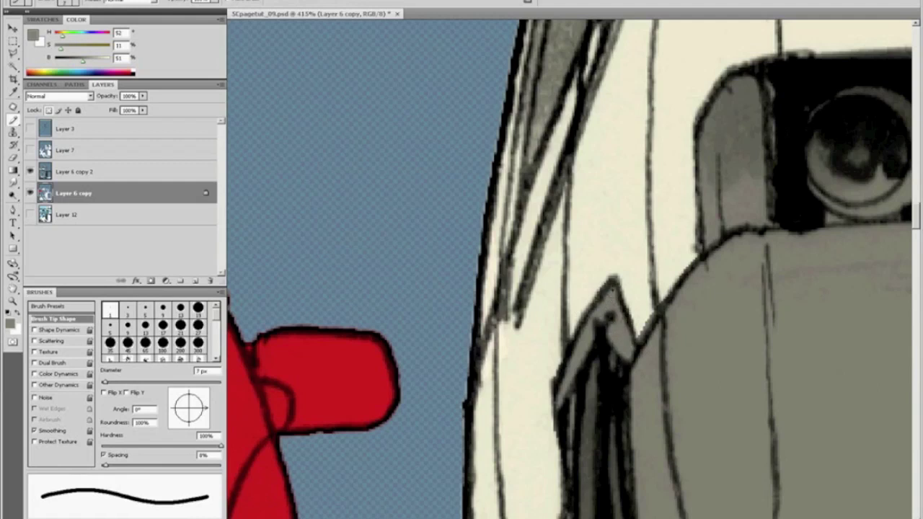
key(space)
drag(468, 403, 540, 295)
drag(487, 421, 536, 251)
mouse_move(585, 340)
mouse_down()
mouse_move(473, 234)
mouse_move(521, 248)
mouse_move(530, 288)
mouse_move(535, 200)
mouse_move(512, 268)
mouse_up()
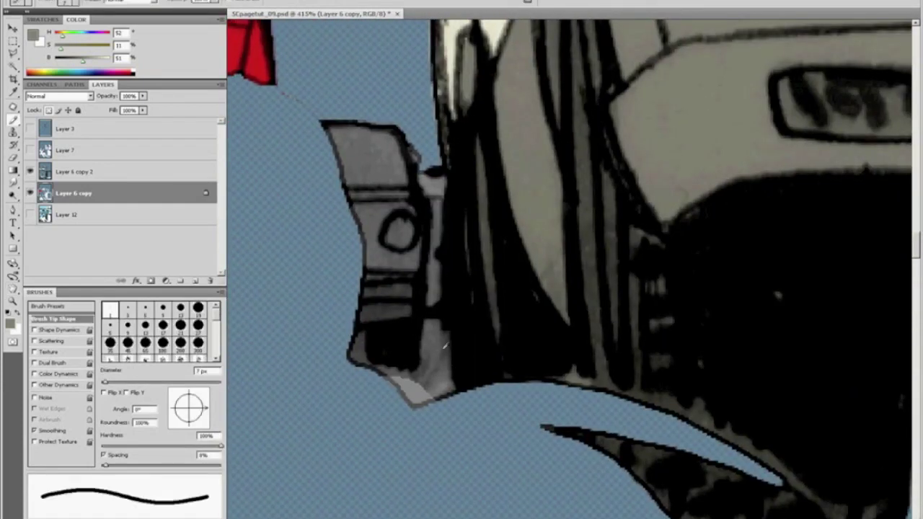
drag(613, 249, 615, 288)
mouse_move(589, 217)
mouse_down()
mouse_move(602, 389)
mouse_move(597, 367)
mouse_up()
mouse_move(614, 270)
mouse_down()
mouse_move(616, 322)
mouse_move(639, 398)
mouse_up()
Paint the lower edge of the front wheel and the fragment beneath it dark grey with a 35 px pencil
key(bracketright)
key(bracketright)
key(bracketright)
key(bracketright)
key(bracketright)
key(bracketright)
key(bracketright)
key(bracketright)
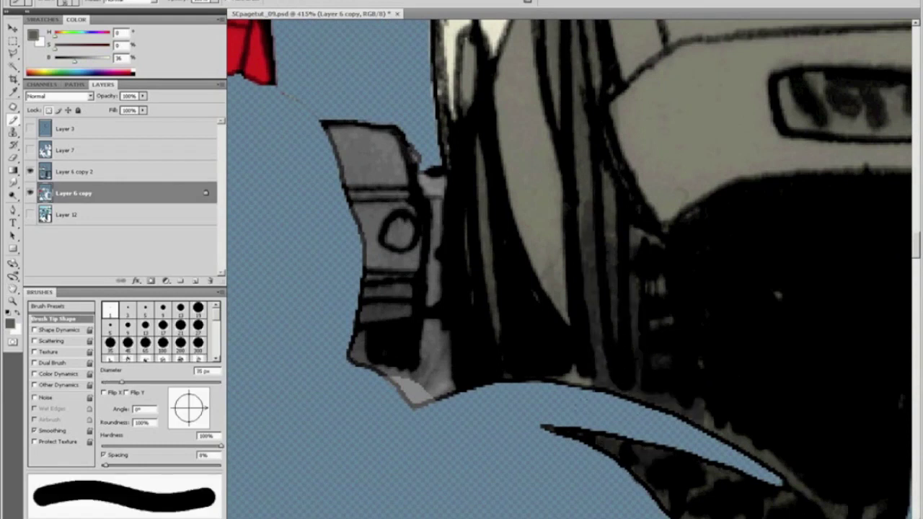
drag(574, 376, 773, 490)
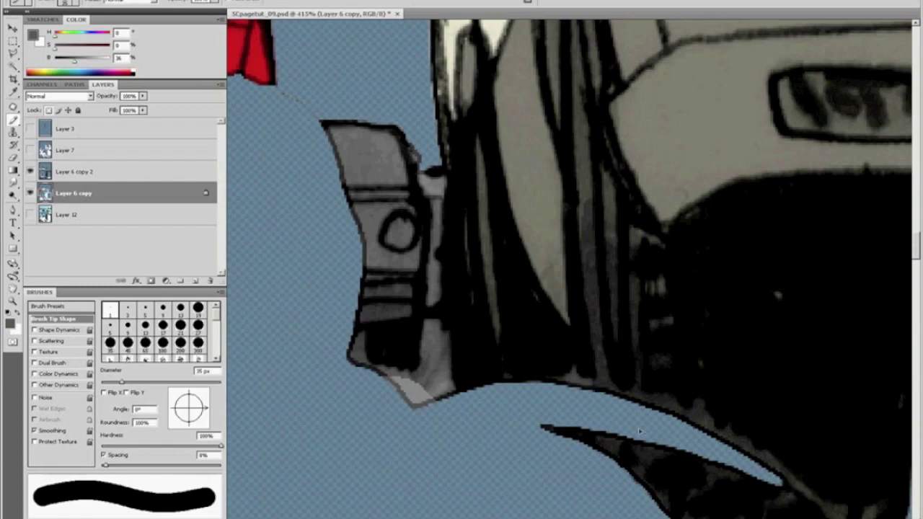
Paint the upper part of the tyre inside the wheel arch dark grey with a 10 px pencil
key(ctrl+minus)
key(ctrl+minus)
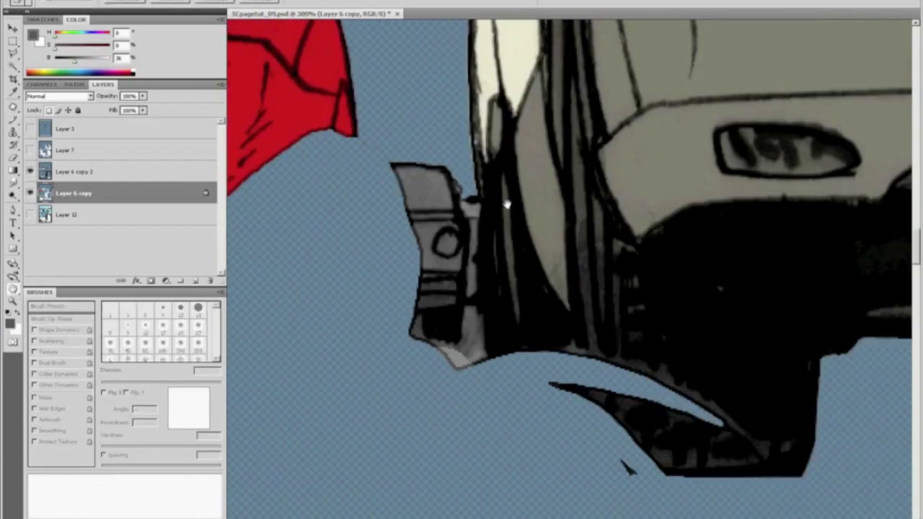
drag(505, 200, 469, 313)
key(bracketleft)
key(bracketleft)
key(bracketleft)
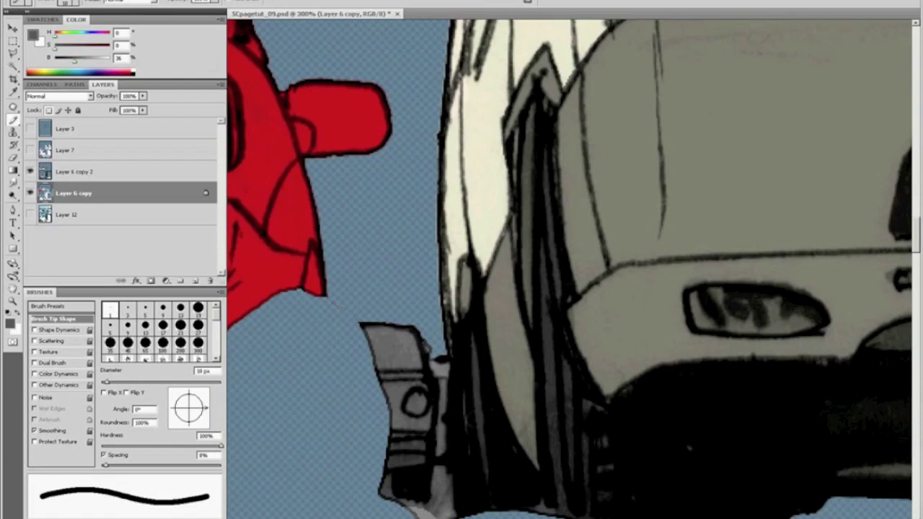
Paint the underside of the van's front dark grey with a 45 px pencil
key(ctrl+minus)
key(ctrl+minus)
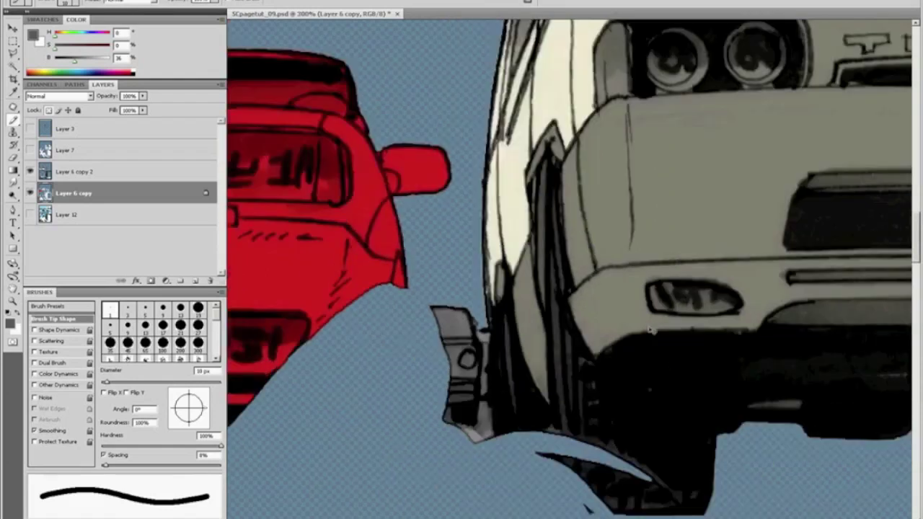
key(bracketright)
key(bracketright)
key(bracketright)
key(bracketright)
key(bracketright)
key(bracketright)
key(bracketright)
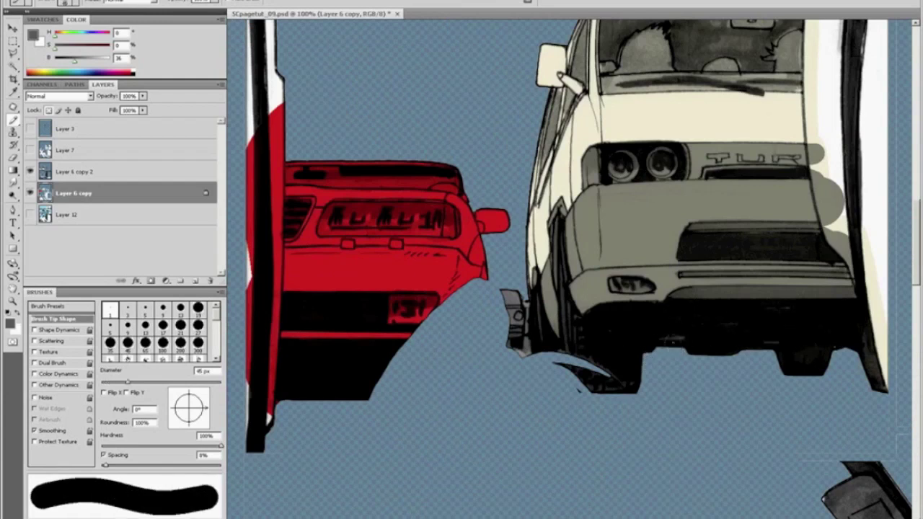
drag(869, 339, 880, 384)
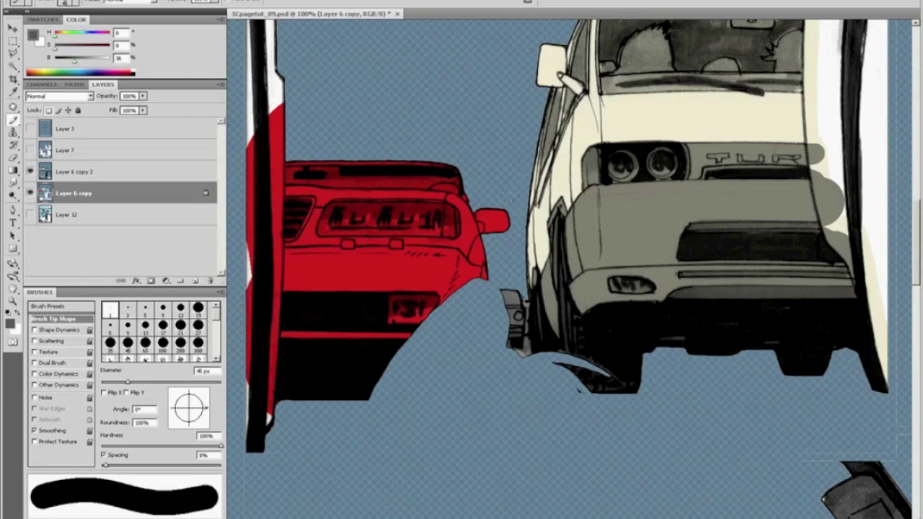
Paint the van's corner indicator lens muted yellow with a 20 px pencil, using hue 53, saturation 41 and brightness 76
key(z)
drag(540, 111, 715, 225)
click(42, 69)
drag(41, 69, 42, 65)
click(91, 61)
click(46, 67)
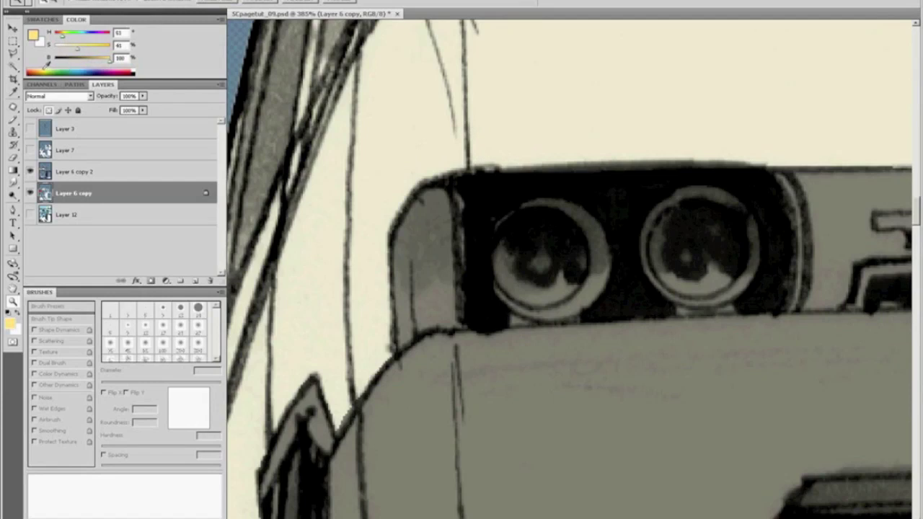
click(96, 63)
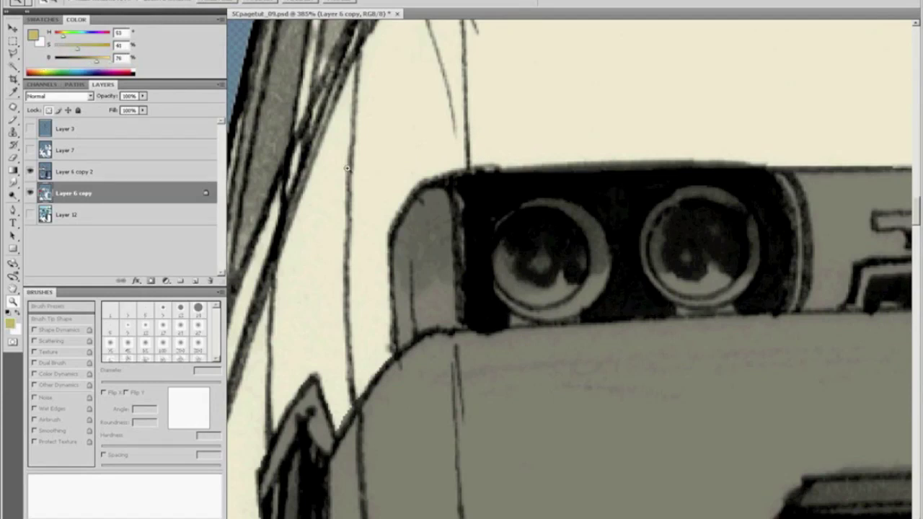
key(b)
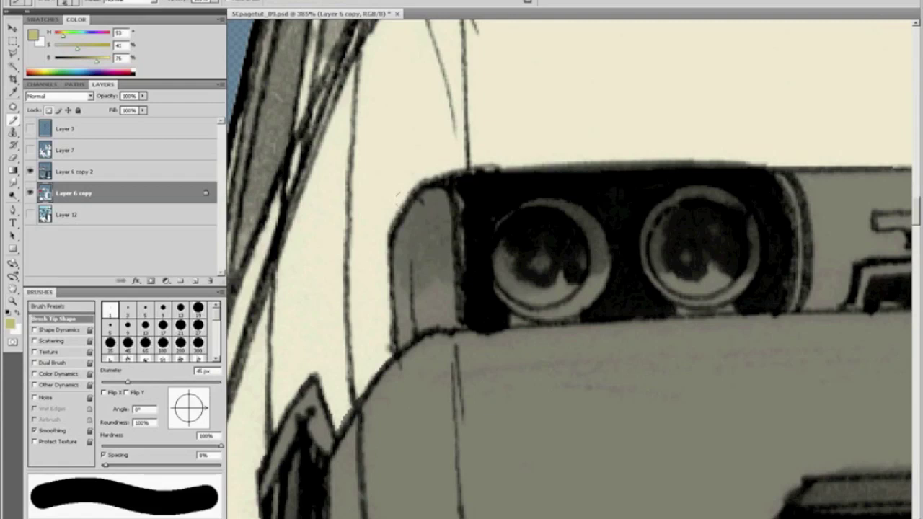
key(bracketleft)
key(bracketleft)
key(bracketleft)
key(bracketleft)
key(bracketleft)
mouse_move(432, 199)
mouse_down()
mouse_move(406, 276)
mouse_move(443, 238)
mouse_move(426, 266)
mouse_up()
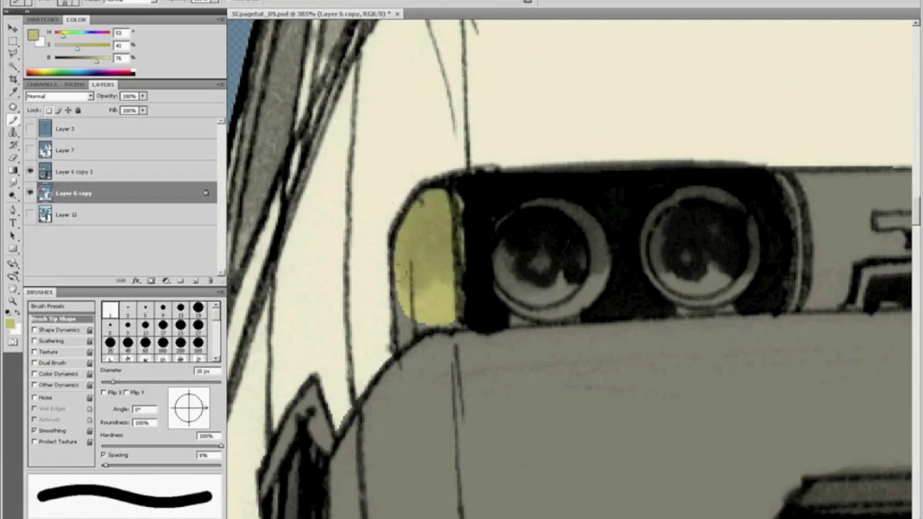
Fill the remaining lower edge and corners of the indicator lens with the same yellow, using a 9 px pencil
key(bracketleft)
key(bracketleft)
key(bracketleft)
mouse_move(404, 297)
mouse_down()
mouse_move(404, 335)
mouse_move(459, 322)
mouse_up()
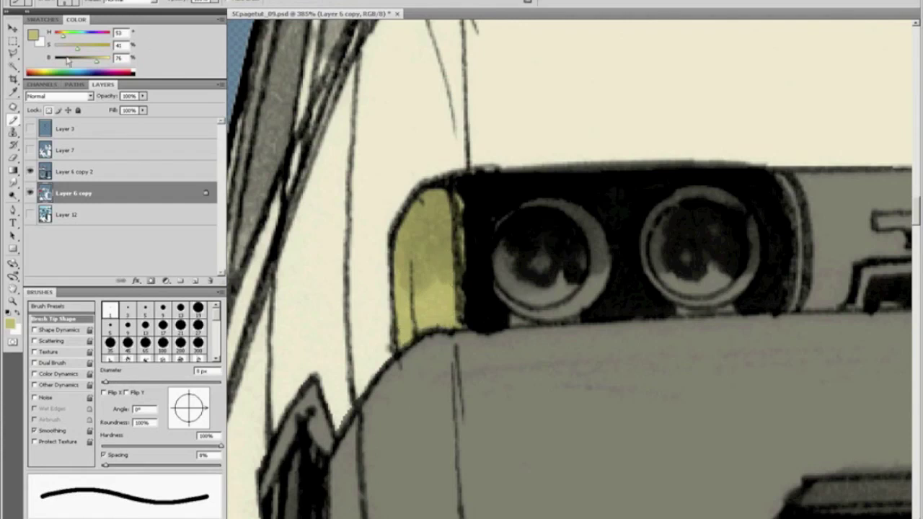
Paint both round headlights neutral mid grey from the swatches, enlarging the pencil to 25 px
click(134, 70)
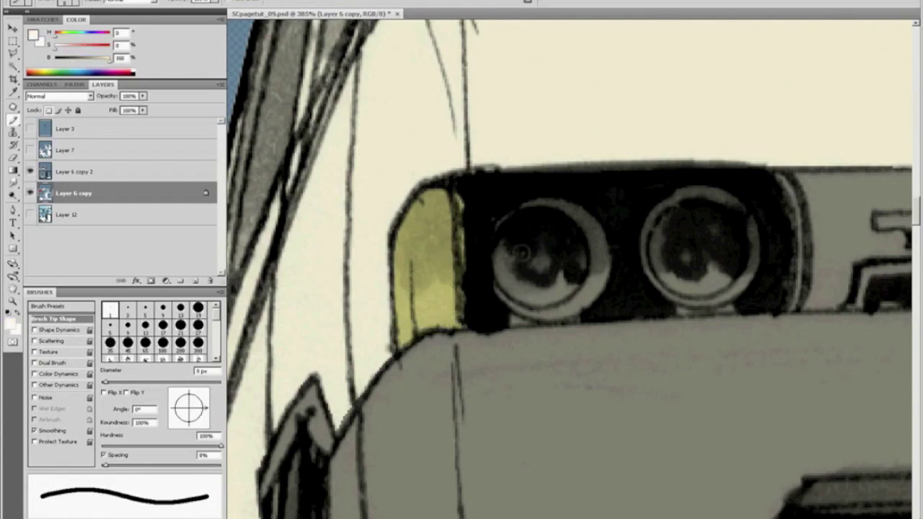
click(42, 20)
click(122, 28)
mouse_move(507, 273)
mouse_down()
mouse_move(582, 250)
mouse_move(538, 300)
mouse_move(556, 291)
mouse_up()
key(bracketright)
key(bracketright)
key(bracketright)
key(bracketright)
key(bracketright)
drag(516, 269, 578, 284)
mouse_move(655, 261)
mouse_down()
mouse_move(710, 282)
mouse_move(744, 277)
mouse_move(721, 301)
mouse_up()
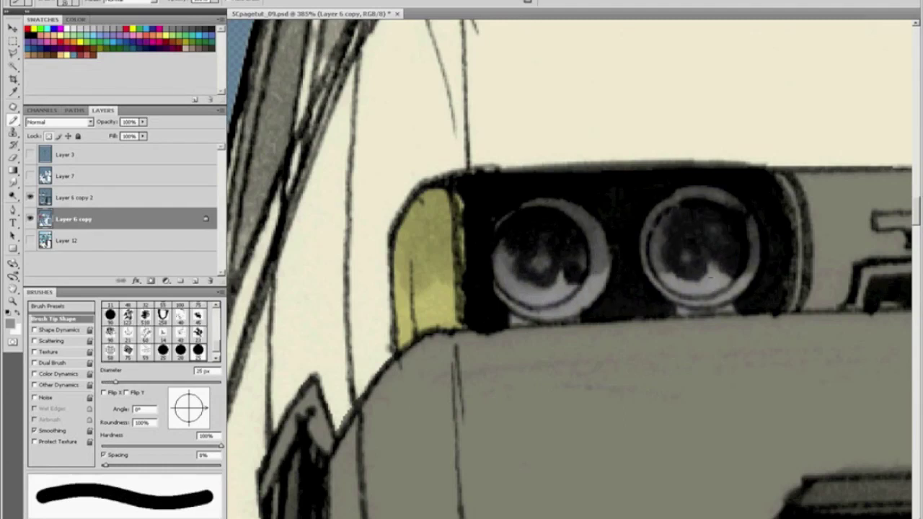
Mix a teal with saturation 47 and start painting the van's windscreen at the driver's silhouette
key(space)
drag(829, 217, 531, 170)
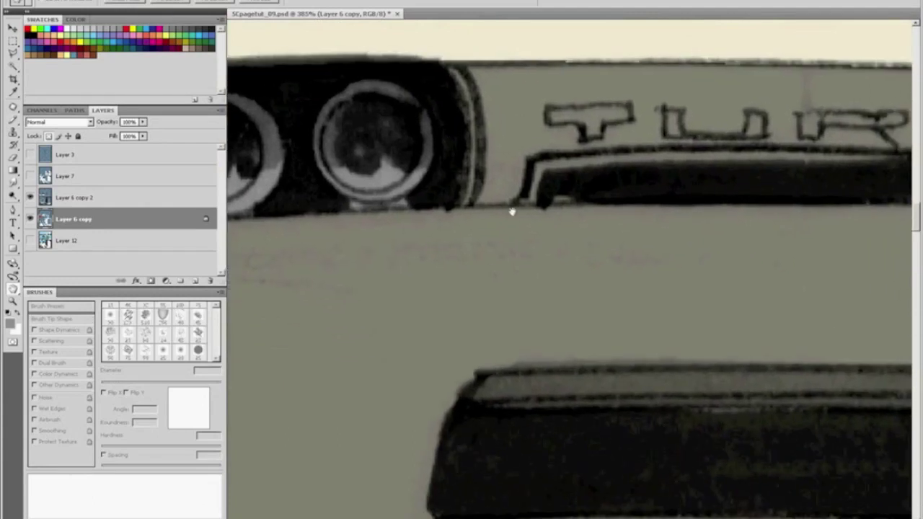
key(ctrl+0)
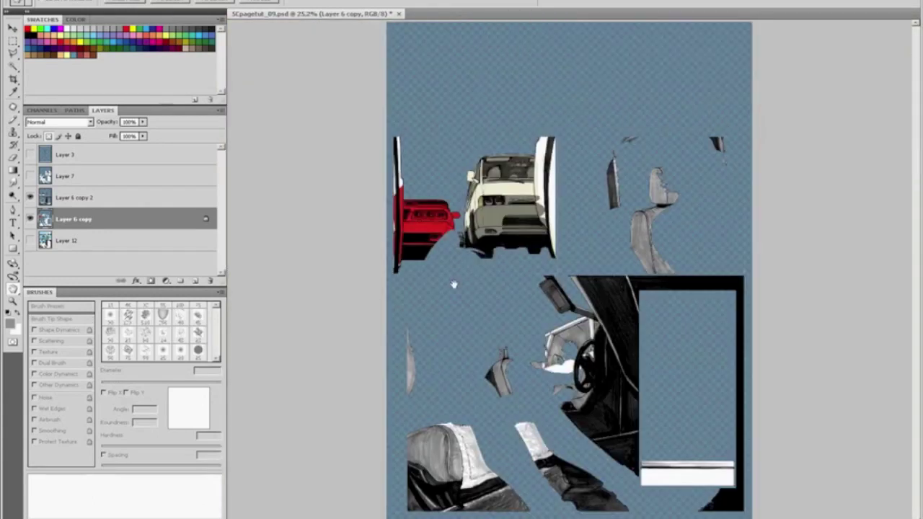
key(z)
drag(453, 138, 580, 218)
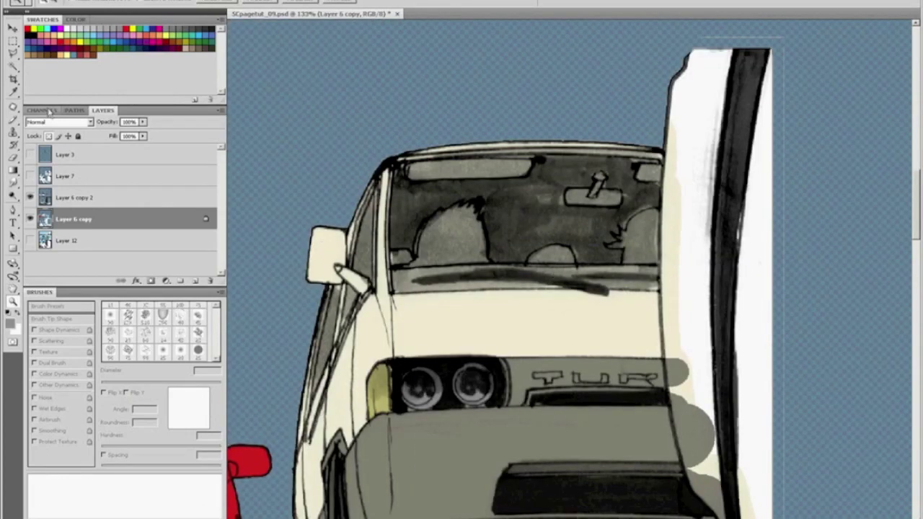
click(75, 19)
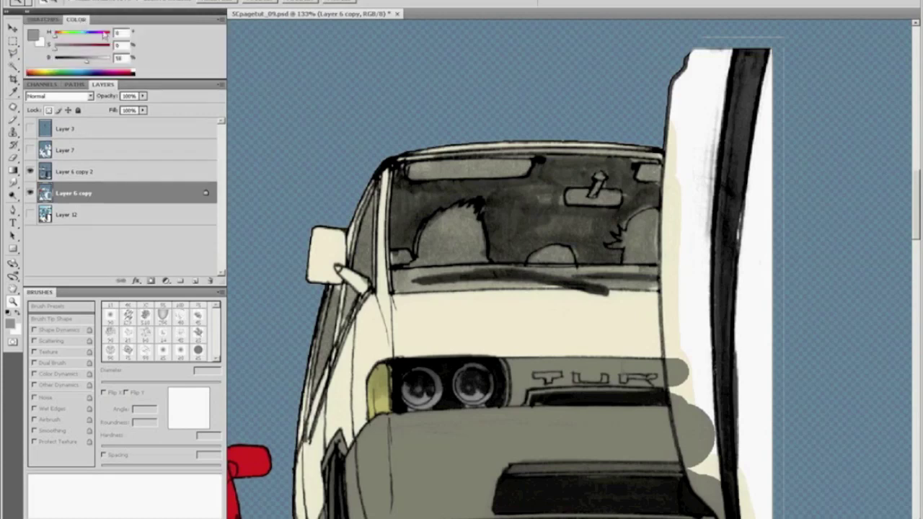
mouse_move(80, 64)
mouse_down()
mouse_move(88, 50)
mouse_move(77, 64)
mouse_move(86, 65)
mouse_up()
click(84, 62)
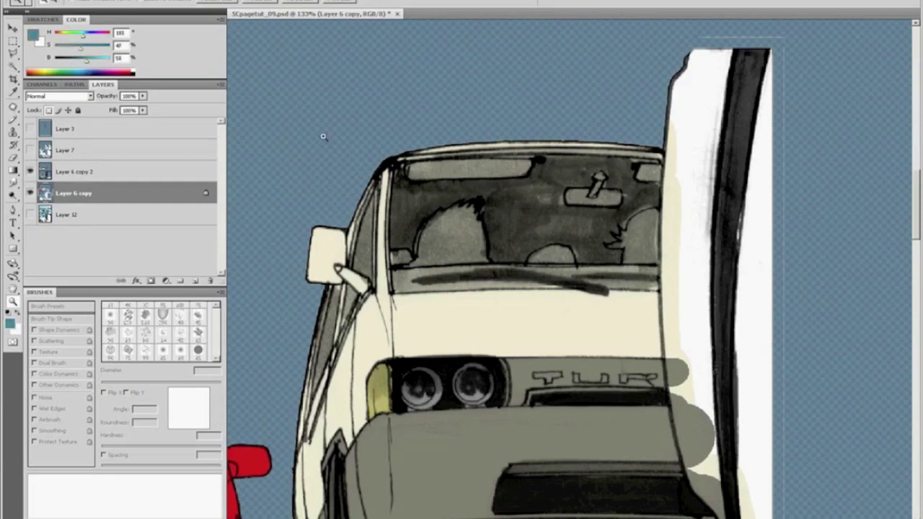
key(b)
mouse_move(420, 210)
mouse_down()
mouse_move(408, 204)
mouse_move(432, 260)
mouse_move(437, 212)
mouse_up()
Reduce the teal's saturation to 29 and paint the whole windscreen, enlarging the pencil to 45 px
click(32, 35)
mouse_move(584, 166)
mouse_down()
mouse_move(569, 173)
mouse_move(561, 165)
mouse_up()
click(763, 102)
mouse_move(472, 226)
mouse_down()
mouse_move(449, 196)
mouse_move(408, 177)
mouse_move(663, 169)
mouse_move(555, 160)
mouse_move(405, 166)
mouse_move(392, 263)
mouse_move(415, 290)
mouse_up()
key(bracketright)
key(bracketright)
drag(395, 214, 390, 224)
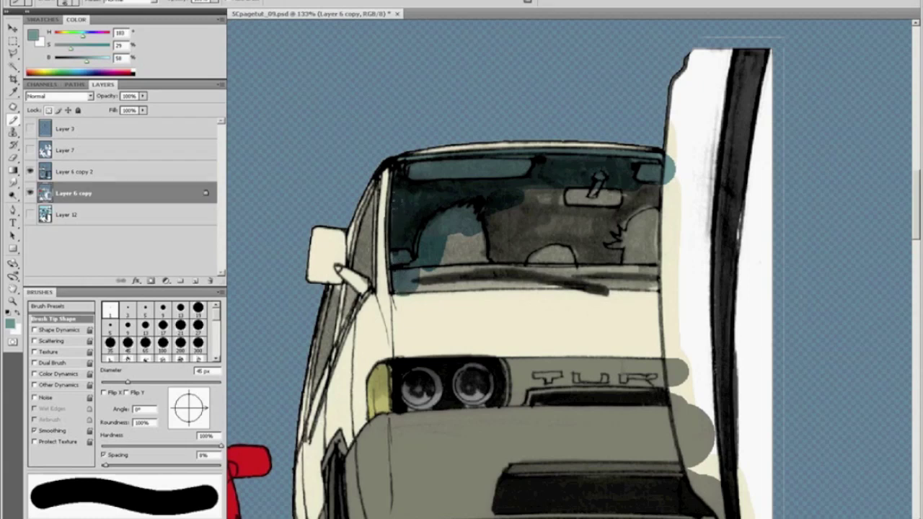
mouse_move(438, 208)
mouse_down()
mouse_move(444, 254)
mouse_move(421, 288)
mouse_move(506, 274)
mouse_move(675, 271)
mouse_move(557, 246)
mouse_move(582, 212)
mouse_move(678, 194)
mouse_move(667, 241)
mouse_up()
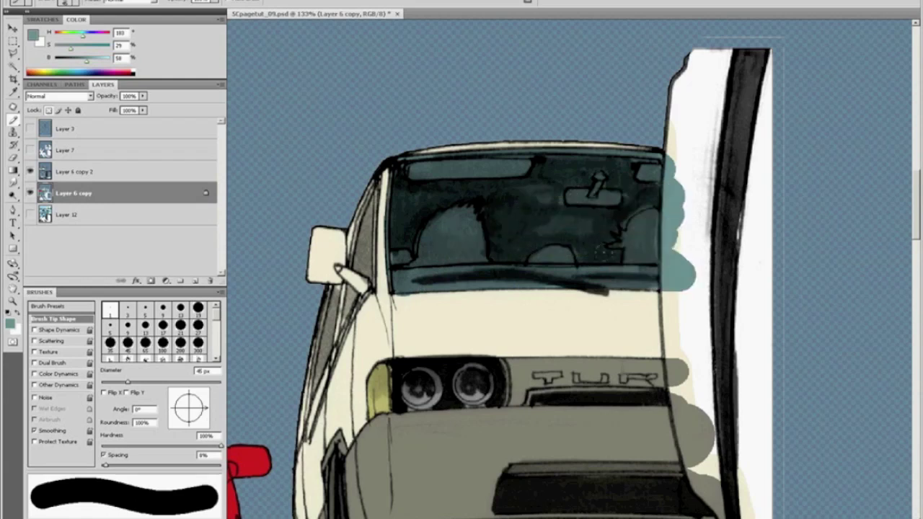
Paint the van's side windows with the same teal, using a 15 px pencil
key(z)
mouse_move(260, 155)
mouse_down()
mouse_move(329, 296)
mouse_move(481, 512)
mouse_up()
key(b)
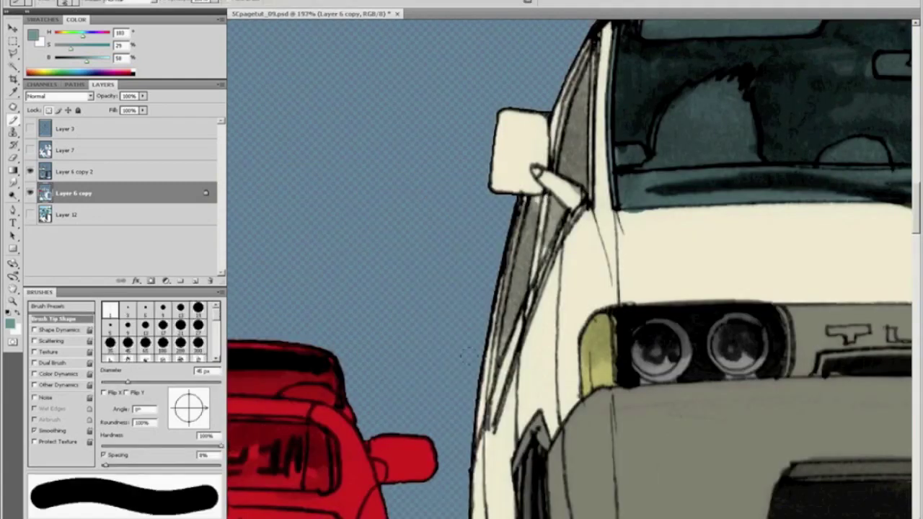
key(bracketleft)
mouse_move(517, 247)
mouse_down()
mouse_move(478, 428)
mouse_move(508, 325)
mouse_up()
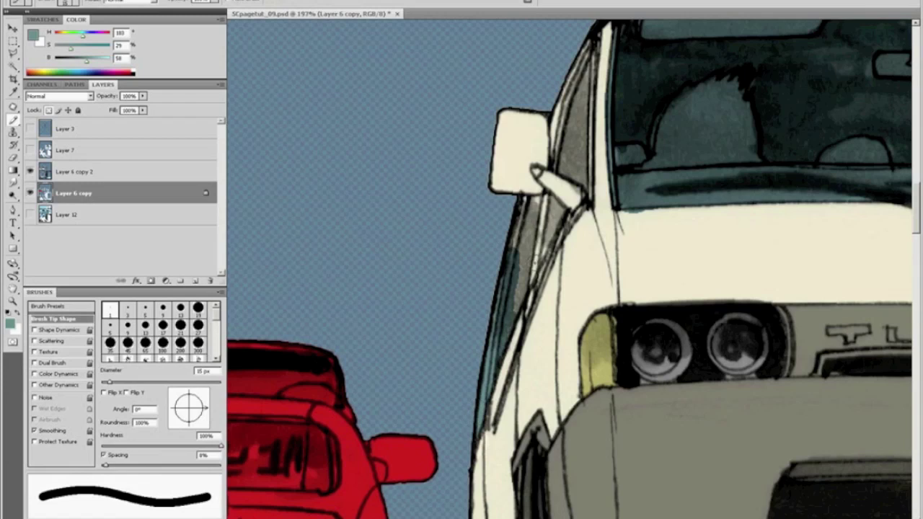
drag(538, 254, 514, 315)
mouse_move(535, 254)
mouse_down()
mouse_move(559, 209)
mouse_move(522, 201)
mouse_move(533, 237)
mouse_move(527, 268)
mouse_up()
mouse_move(558, 173)
mouse_down()
mouse_move(585, 41)
mouse_move(579, 167)
mouse_move(565, 179)
mouse_move(585, 195)
mouse_up()
mouse_move(593, 92)
mouse_down()
mouse_move(592, 178)
mouse_move(594, 51)
mouse_up()
Touch up the windscreen pillar and mirror base with the sampled body cream, and paint the wing mirror in the headlight's mid grey
alt+click(656, 239)
drag(620, 218, 651, 217)
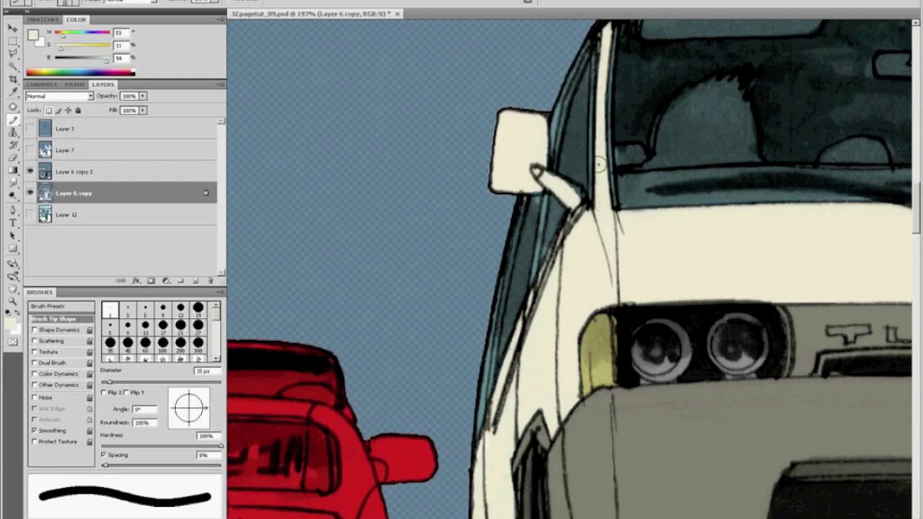
drag(558, 186, 585, 210)
alt+click(653, 354)
mouse_move(497, 177)
mouse_down()
mouse_move(519, 145)
mouse_move(537, 148)
mouse_move(539, 177)
mouse_move(505, 185)
mouse_move(547, 181)
mouse_move(569, 196)
mouse_up()
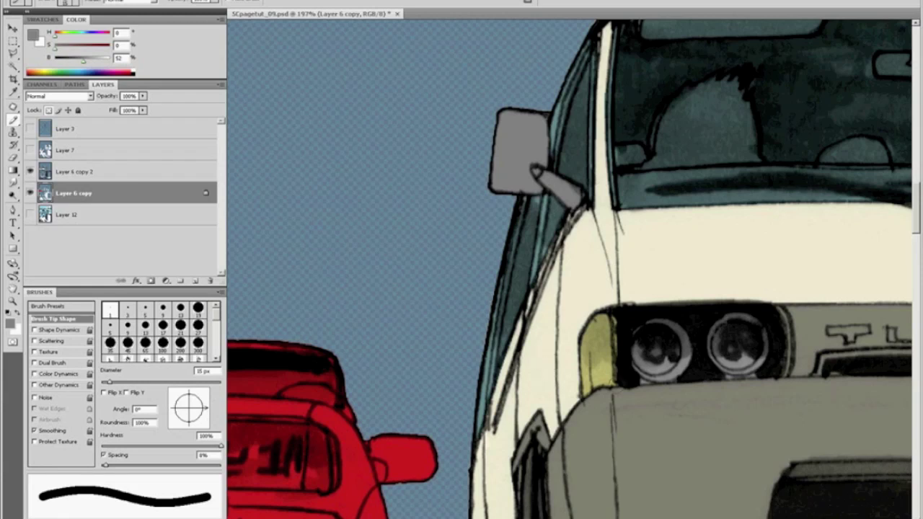
Try painting the divider between the side windows in near-black sampled from the grille, with a 7 px pencil
alt+click(839, 366)
key(bracketleft)
key(bracketleft)
key(bracketleft)
key(bracketleft)
drag(546, 195, 538, 248)
key(ctrl+z)
key(ctrl+alt+z)
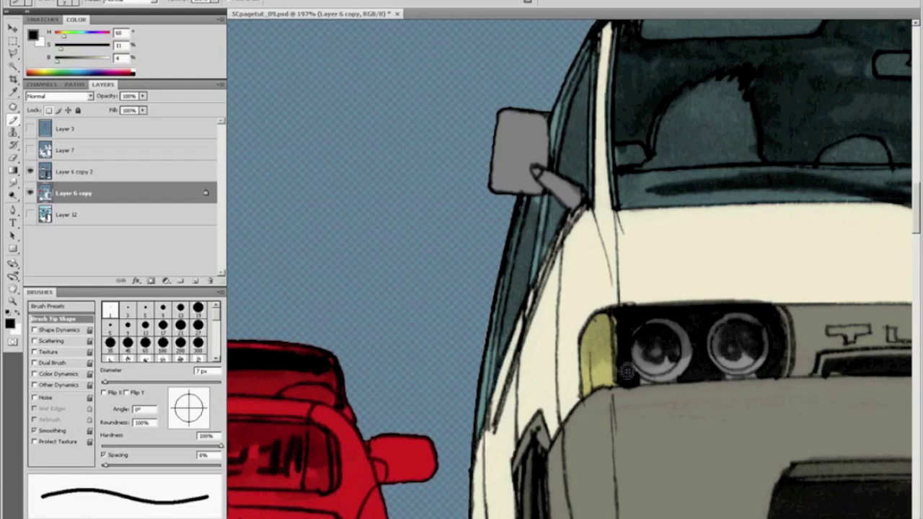
Paint the side-window divider and outer window frames dark grey sampled from the headlight, brightness 33, with a 7 px pencil
alt+click(690, 347)
drag(549, 203, 533, 290)
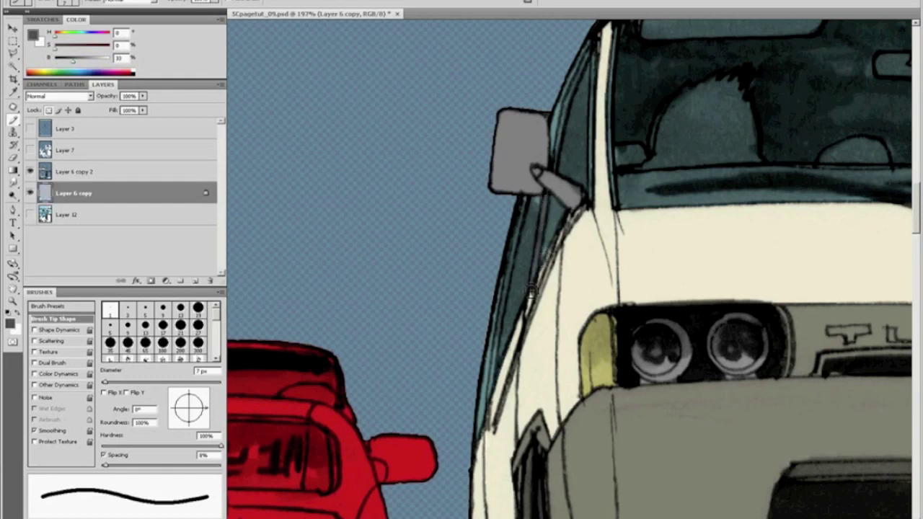
drag(493, 401, 528, 203)
drag(557, 153, 583, 55)
Paint the frame along the windscreen-pillar side of the front side window dark grey, down to the sill beneath the mirror arm
click(598, 49)
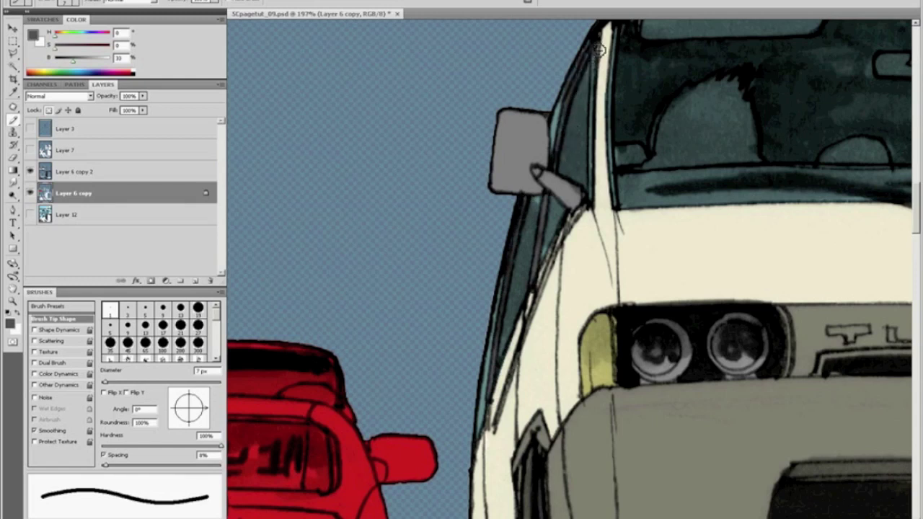
shift+click(597, 97)
shift+click(595, 170)
mouse_move(595, 169)
mouse_down()
mouse_move(597, 200)
mouse_move(514, 310)
mouse_move(485, 431)
mouse_move(537, 281)
mouse_move(568, 226)
mouse_up()
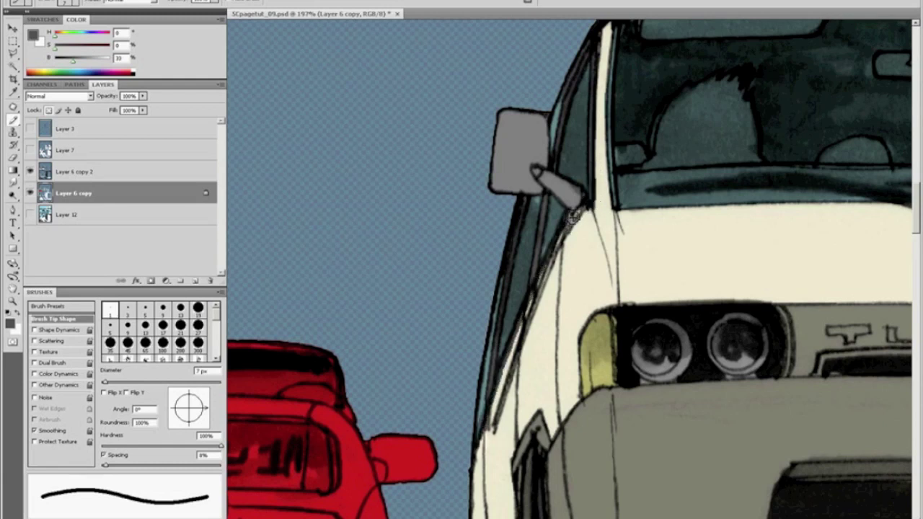
Reset the colours to black and white, and outline the long windscreen wiper with a polygonal lasso selection
key(ctrl+0)
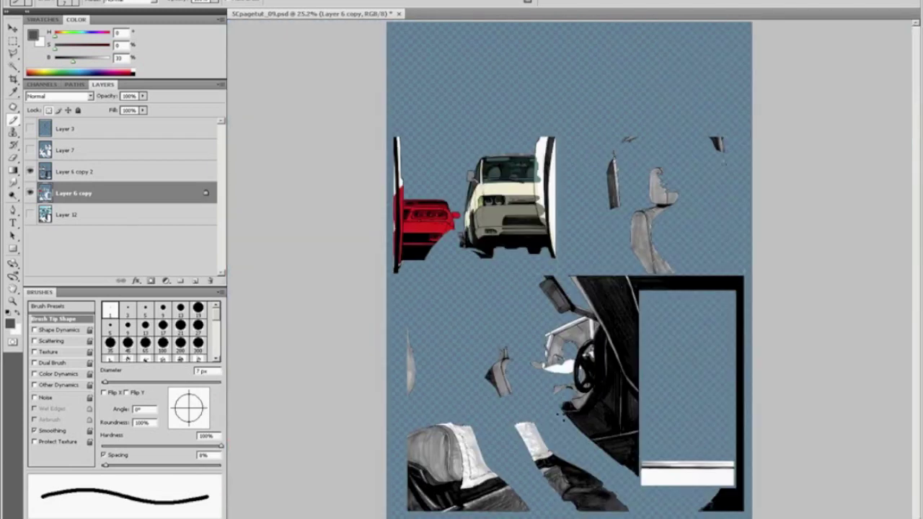
key(z)
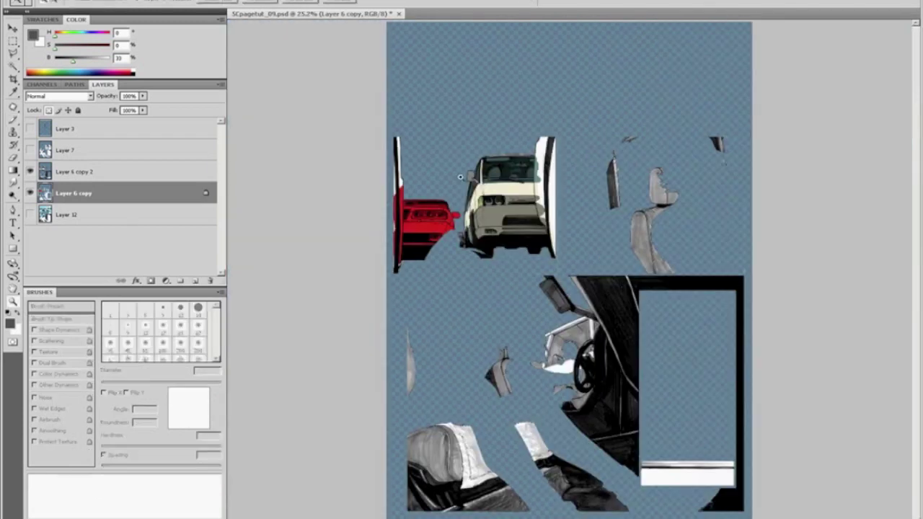
drag(455, 146, 572, 239)
drag(376, 147, 730, 294)
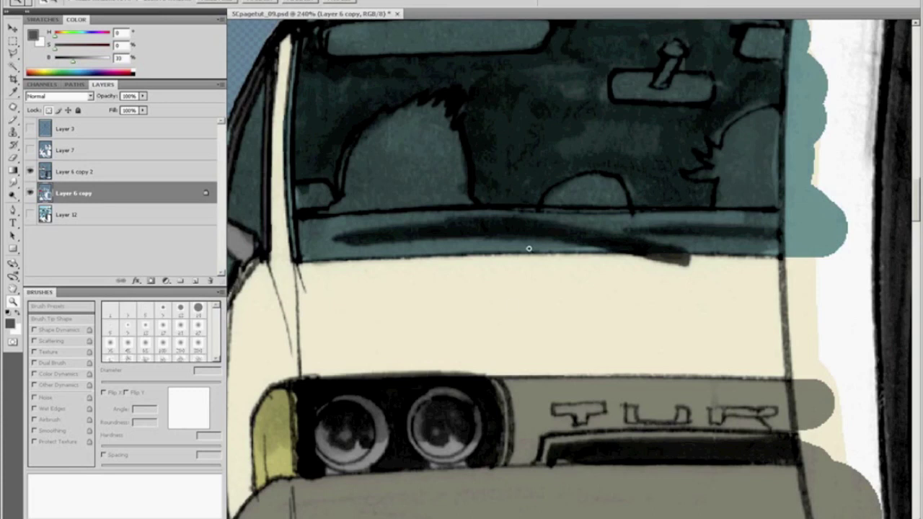
key(b)
key(d)
key(l)
click(345, 234)
click(450, 220)
click(523, 218)
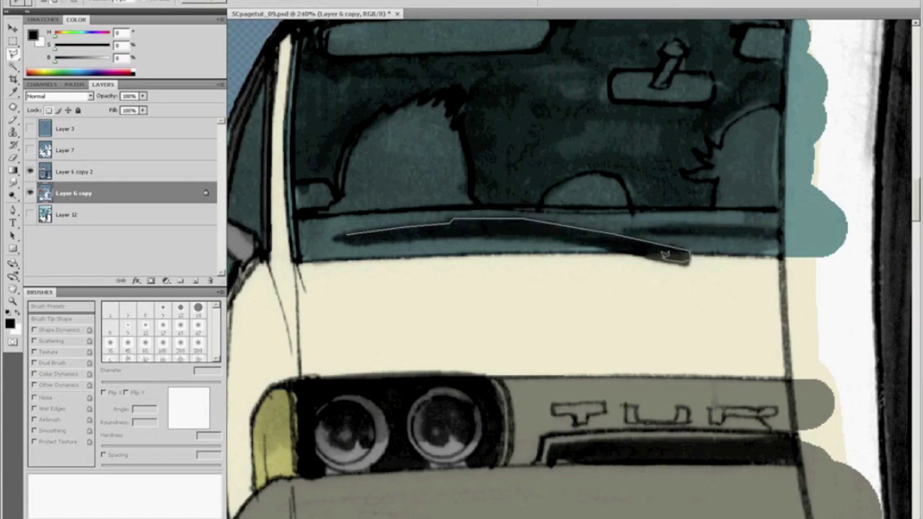
click(530, 232)
click(508, 229)
click(534, 232)
click(339, 238)
Add the second, thinner wiper to the selection, fill both wipers with black and deselect
shift+click(638, 229)
click(778, 227)
click(778, 235)
click(639, 230)
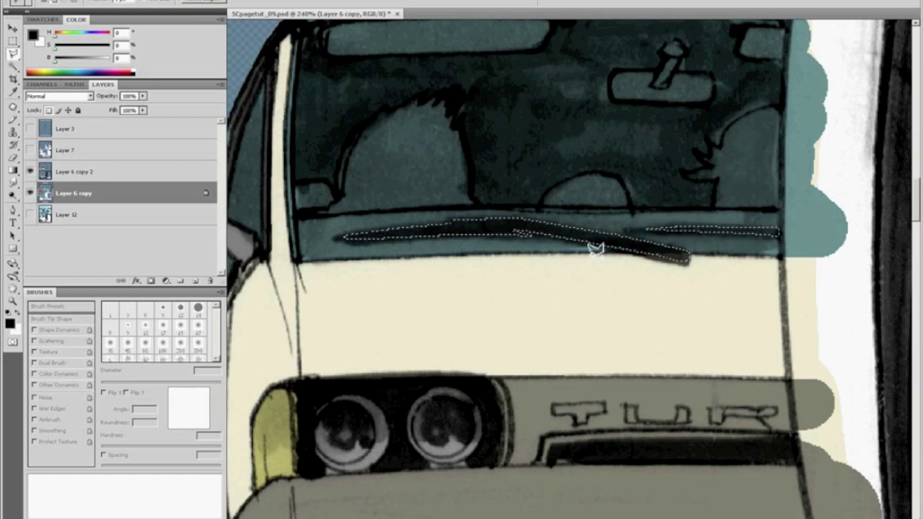
key(alt+BackSpace)
key(ctrl+d)
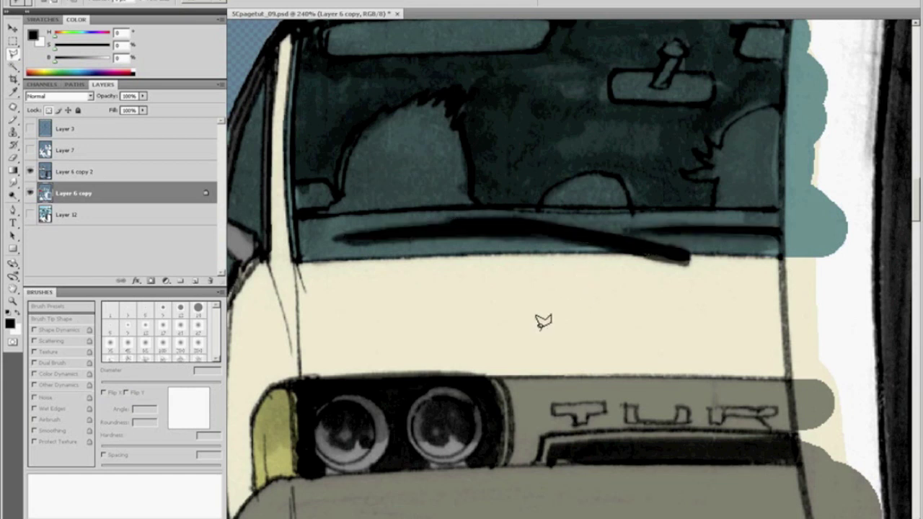
Paint the fog light in the van's bumper with mid grey sampled from the headlight, enlarging the pencil from 7 to 15 px
key(ctrl+0)
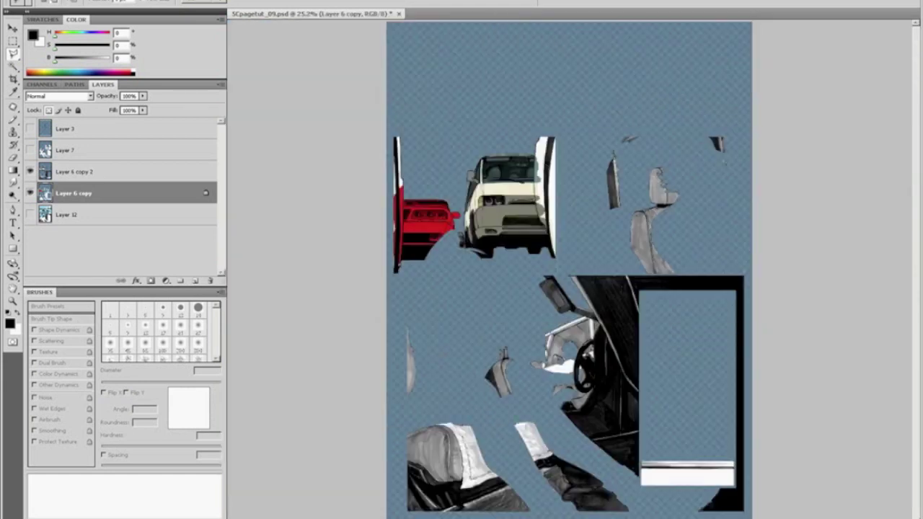
key(z)
drag(475, 190, 566, 266)
key(b)
alt+click(419, 122)
mouse_move(364, 324)
mouse_down()
mouse_move(381, 324)
mouse_move(336, 332)
mouse_up()
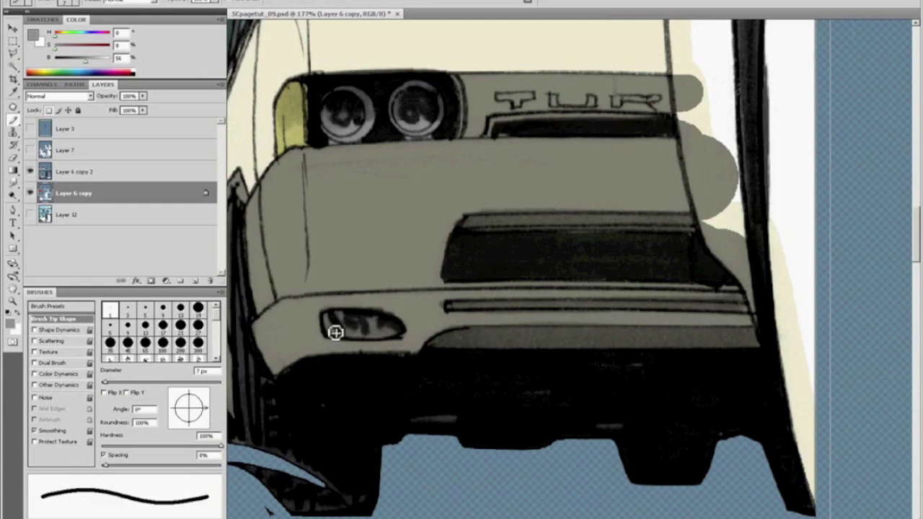
key(bracketright)
key(bracketright)
key(bracketright)
key(bracketright)
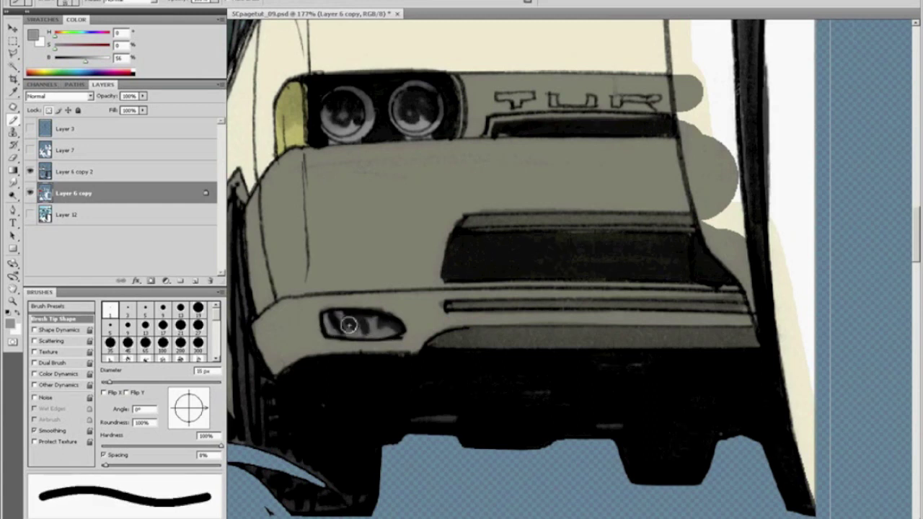
Paint the vertical strip beside the red car dark green (hue 169, saturation 42, brightness 37) with a 70 px pencil
key(ctrl+0)
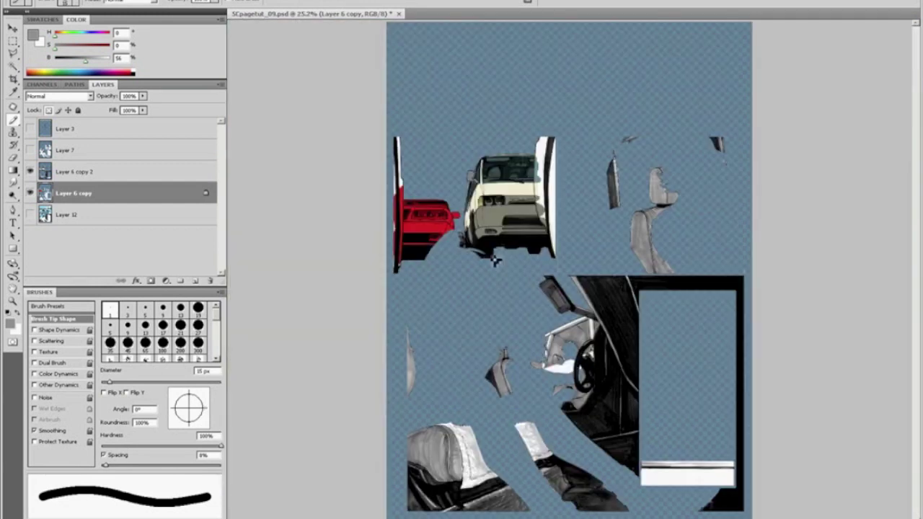
key(z)
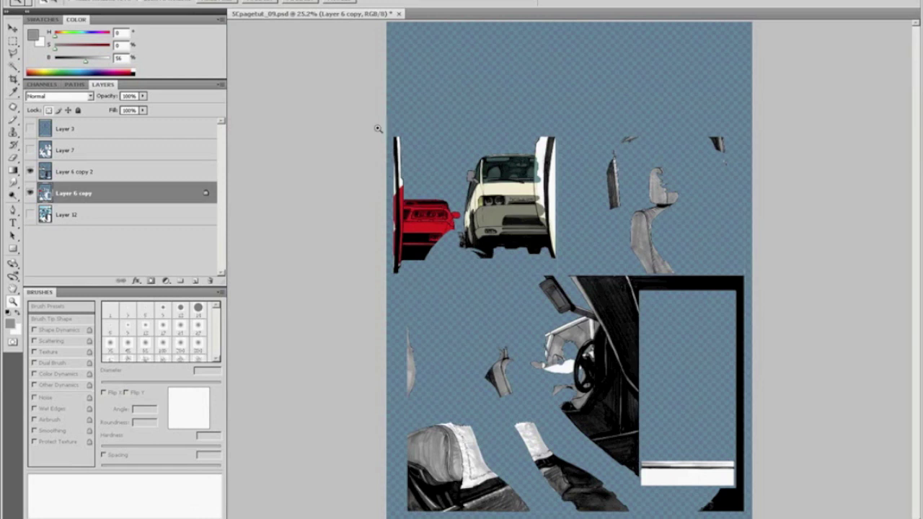
drag(378, 128, 469, 313)
mouse_move(73, 35)
mouse_down()
mouse_move(90, 49)
mouse_move(75, 63)
mouse_up()
key(b)
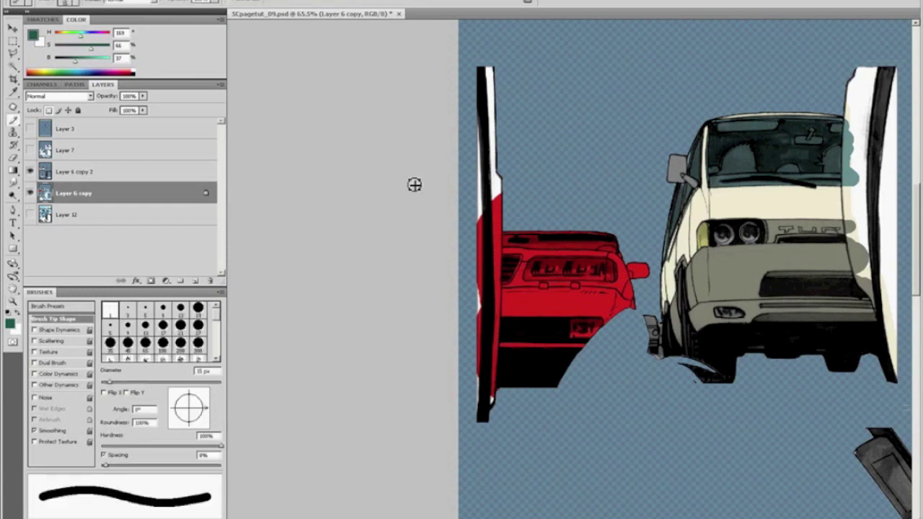
key(bracketright)
key(bracketright)
key(bracketright)
key(bracketright)
key(bracketright)
key(bracketright)
drag(488, 72, 490, 217)
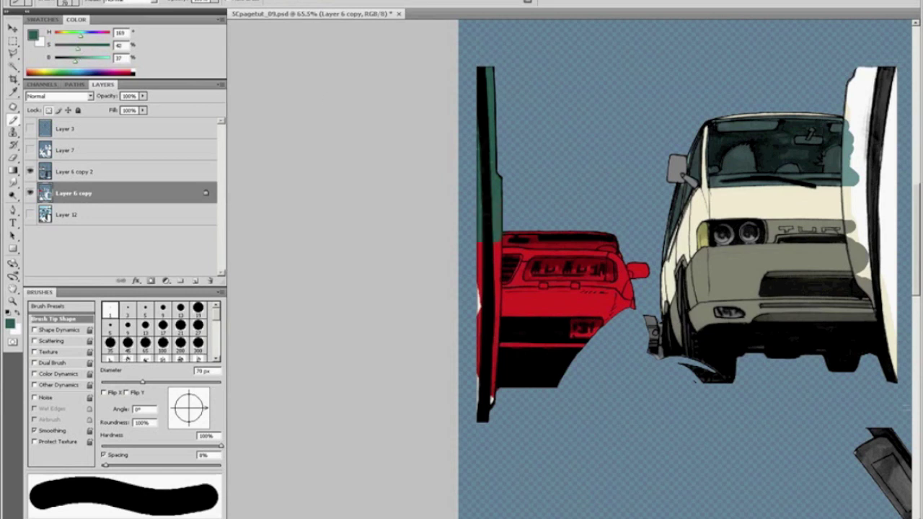
drag(488, 232, 488, 403)
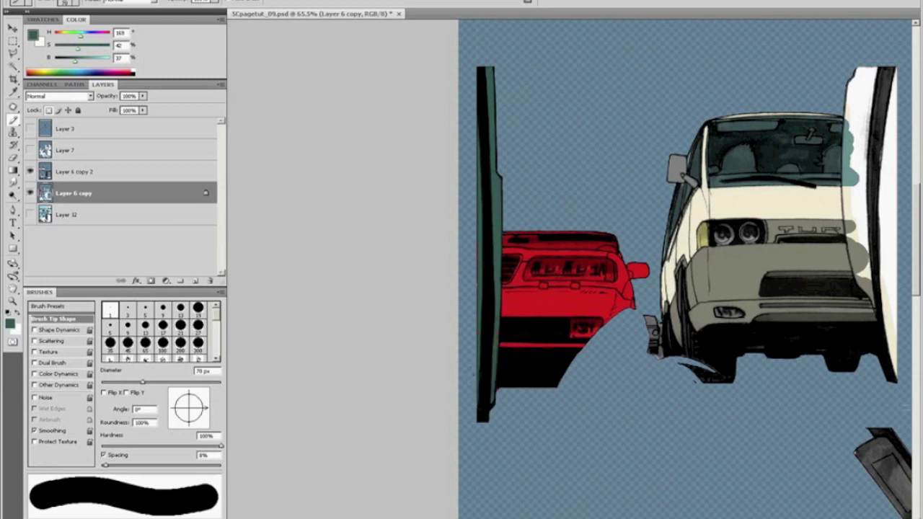
Try the outer edge of the strip beside the red car in black, and in grey sampled from the van's bumper
key(d)
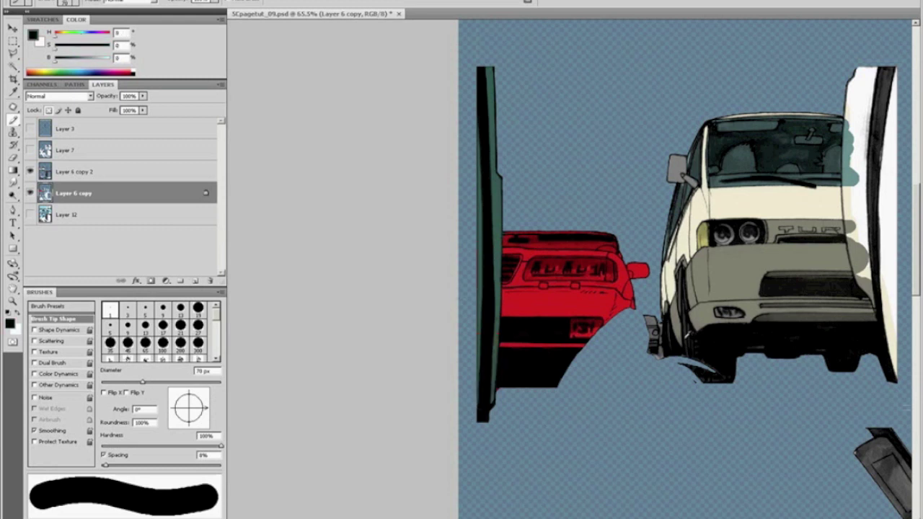
drag(479, 143, 480, 260)
alt+click(735, 279)
drag(464, 176, 465, 393)
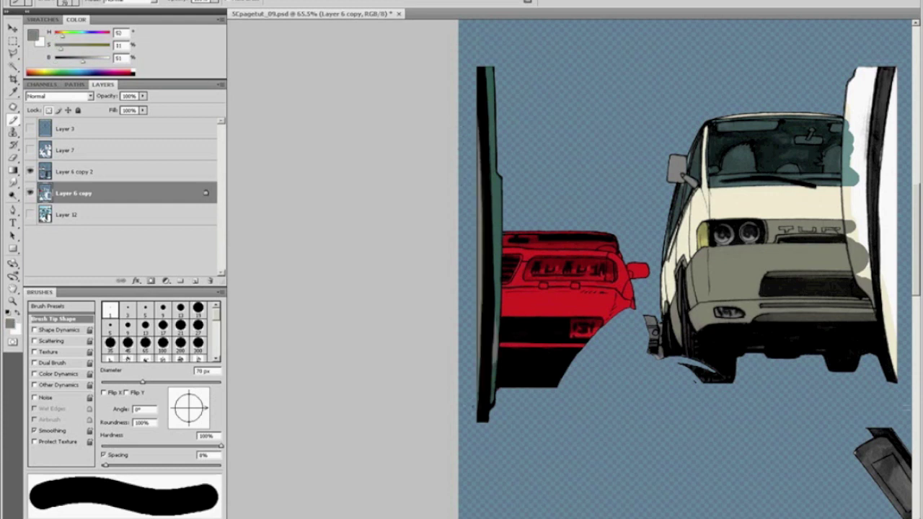
Touch up the lower inner edge of the strip beside the red car with its sampled dark green, using a smaller pencil
alt+click(499, 269)
key(bracketleft)
key(bracketleft)
key(bracketleft)
key(bracketleft)
key(bracketleft)
drag(494, 311, 489, 371)
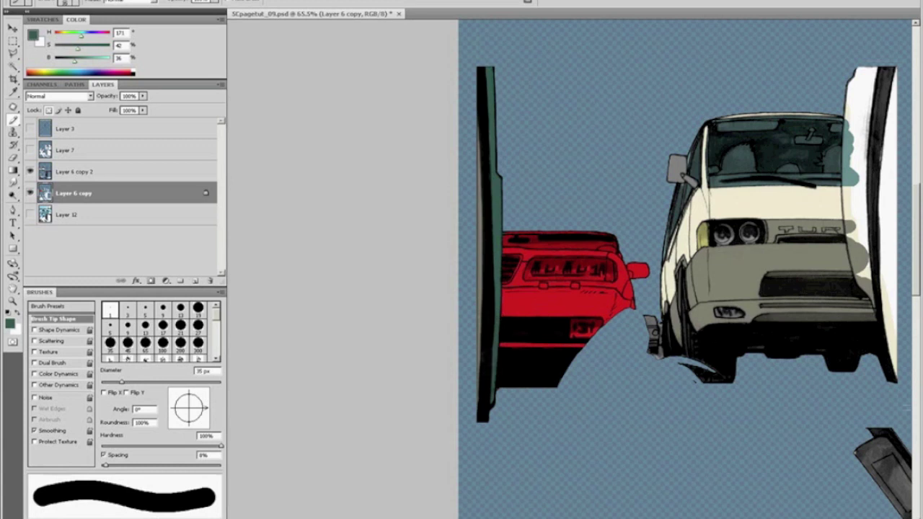
Paint the outer edge of the dark green strip dark grey (brightness 18) along its full height
alt+click(739, 311)
drag(479, 287, 475, 365)
mouse_move(478, 266)
mouse_down()
mouse_move(477, 349)
mouse_move(482, 147)
mouse_up()
drag(466, 115, 475, 145)
drag(478, 323, 478, 403)
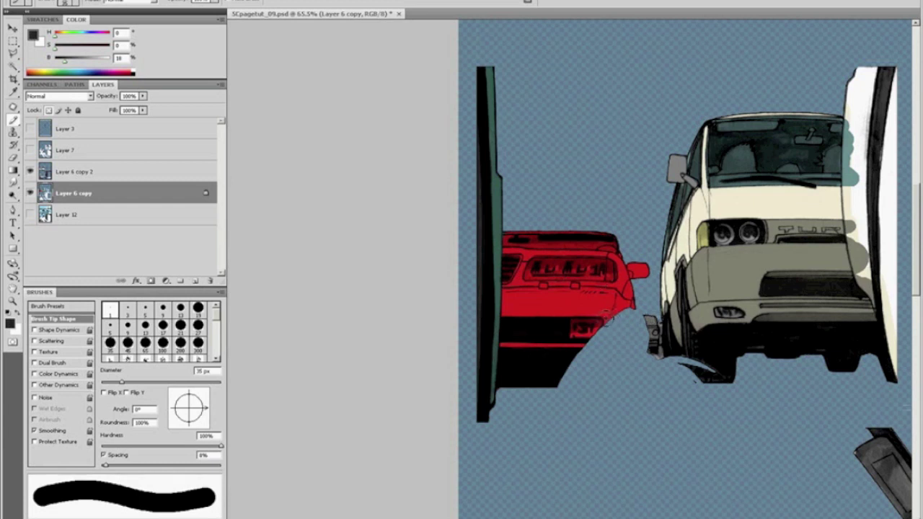
Tint the dark green strip with bumper grey using a semi-transparent Paint Bucket, try it on the red car and undo that fill
key(g)
alt+click(730, 263)
drag(13, 171, 69, 180)
click(234, 6)
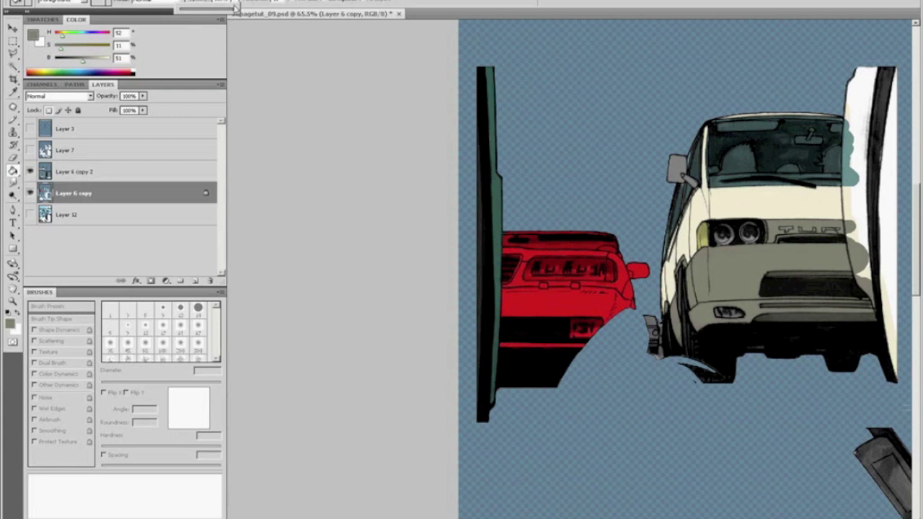
click(492, 223)
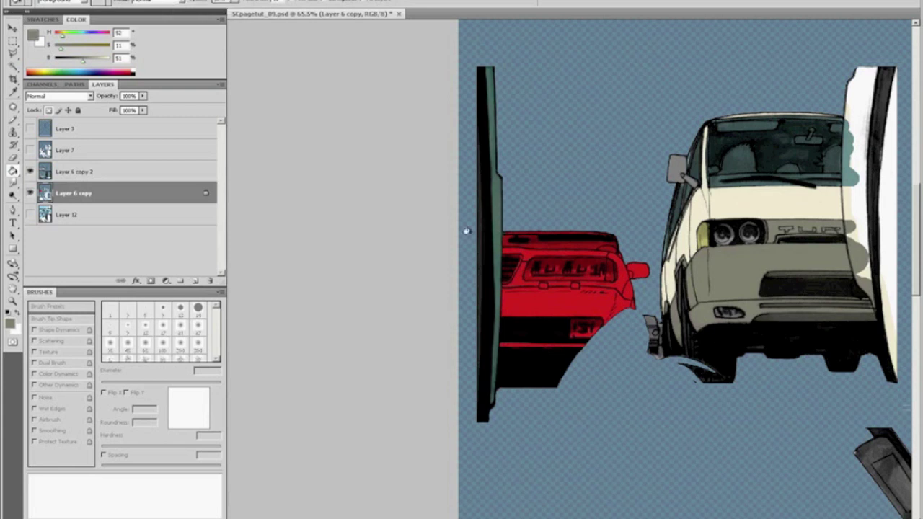
click(599, 298)
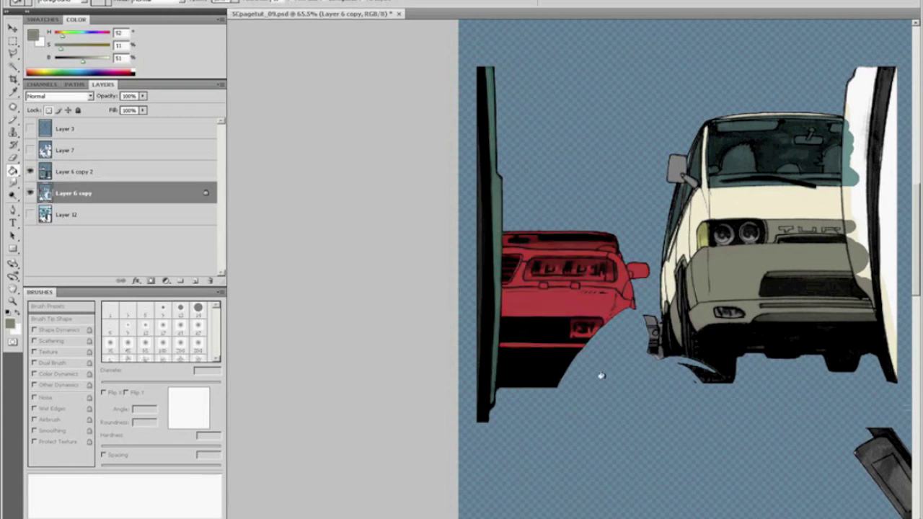
key(ctrl+z)
Paint the white strip beside the van green (hue 101, saturation 37, brightness 65), covering the van colours that spill into it
key(ctrl+0)
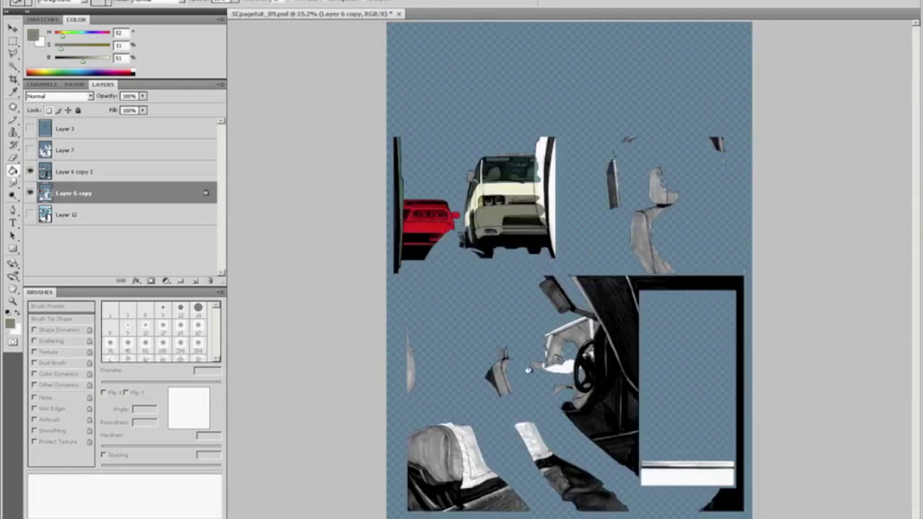
key(z)
drag(511, 147, 589, 249)
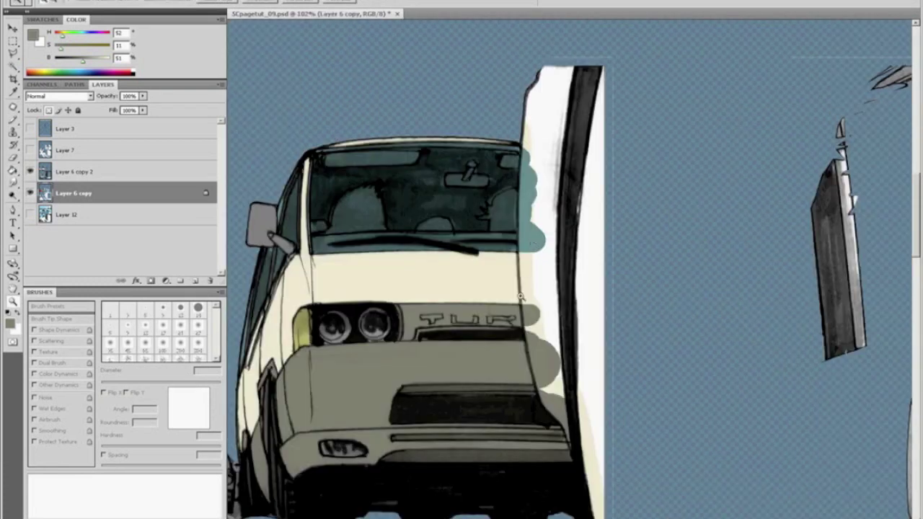
key(b)
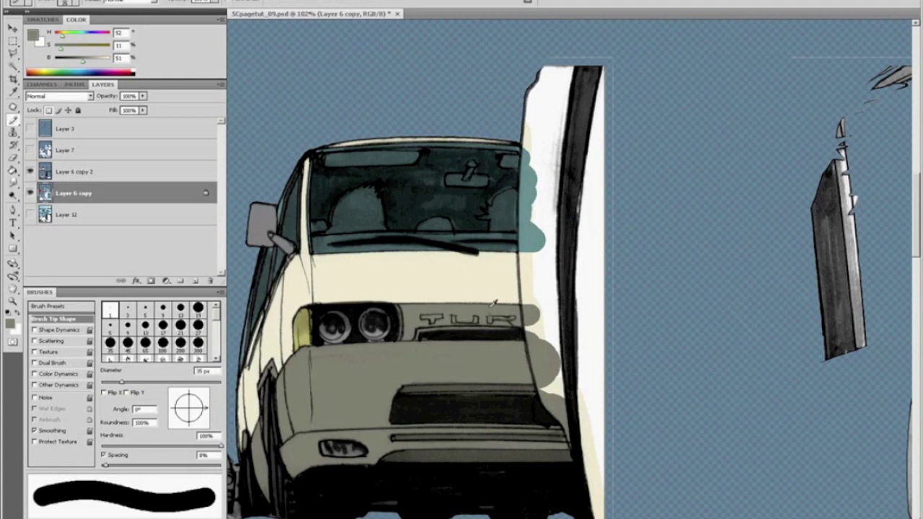
click(79, 46)
click(90, 58)
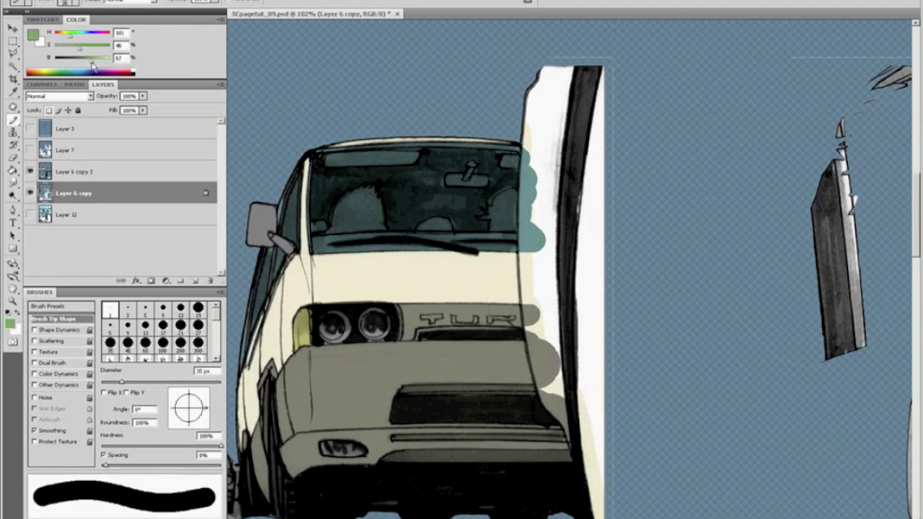
mouse_move(533, 101)
mouse_down()
mouse_move(536, 149)
mouse_move(535, 98)
mouse_move(549, 169)
mouse_move(556, 132)
mouse_move(547, 134)
mouse_move(542, 219)
mouse_move(534, 148)
mouse_move(528, 172)
mouse_up()
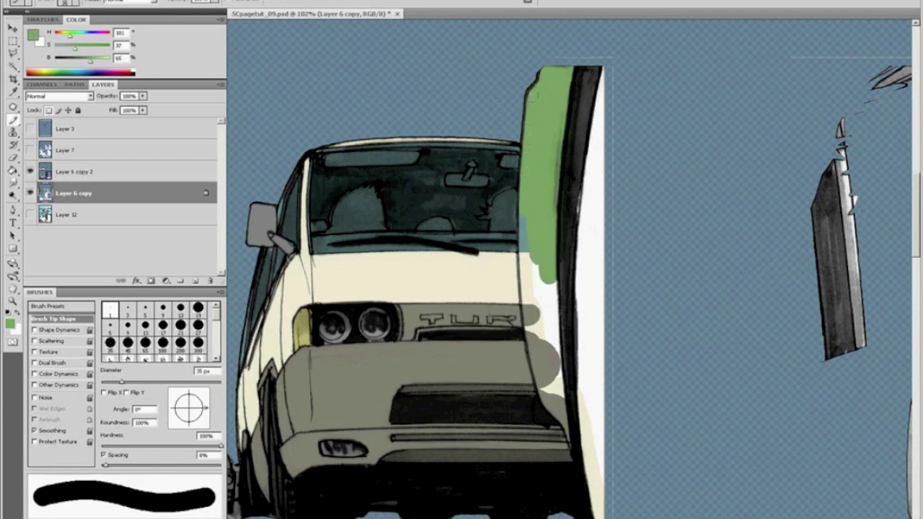
mouse_move(524, 216)
mouse_down()
mouse_move(532, 340)
mouse_move(542, 389)
mouse_move(564, 421)
mouse_move(554, 267)
mouse_up()
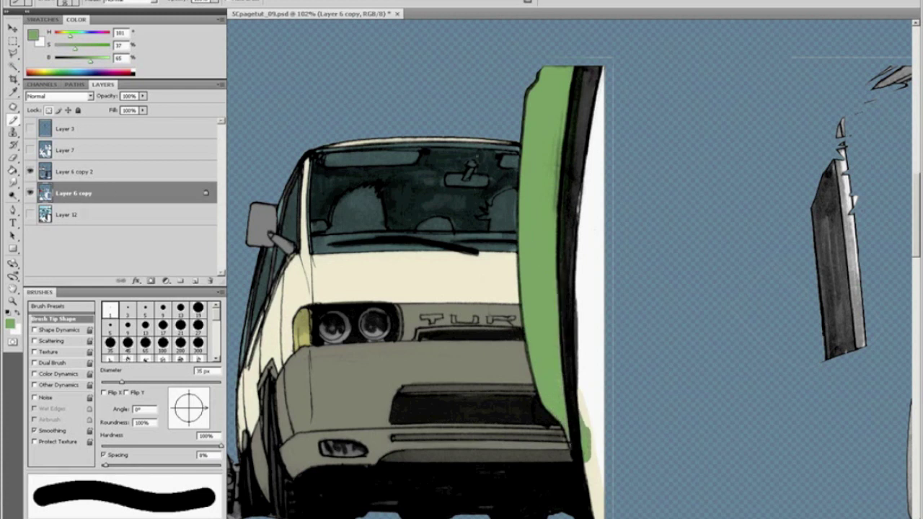
Show Layer 12, and on Layer 6 copy paint the outer edge of the green strip dark grey (brightness 26)
click(58, 213)
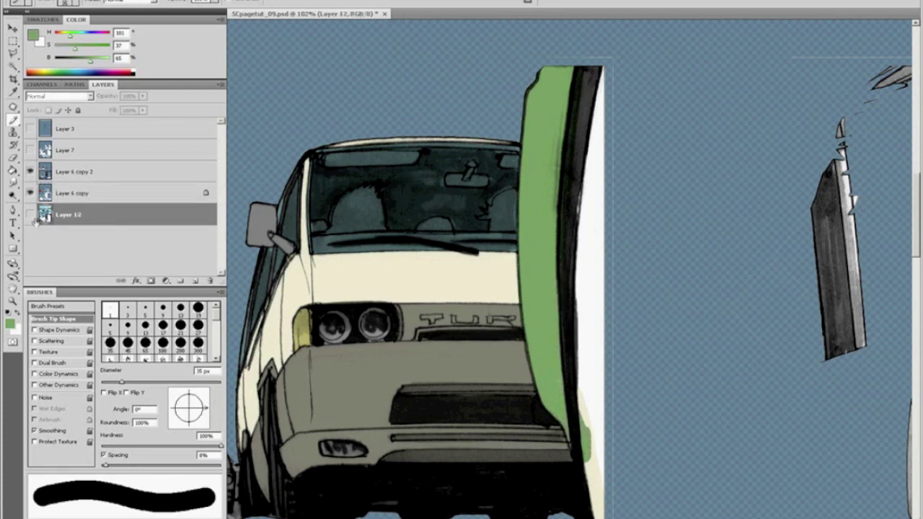
click(30, 215)
alt+click(583, 121)
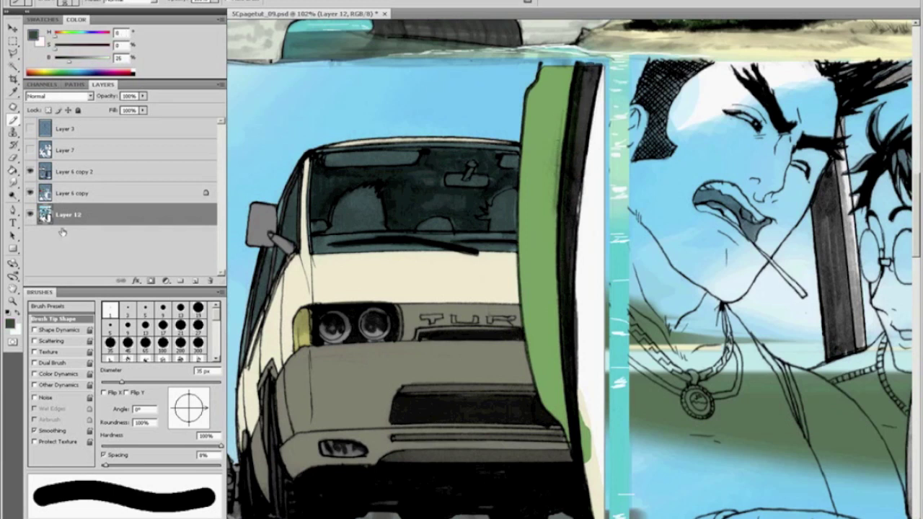
click(75, 195)
mouse_move(589, 72)
mouse_down()
mouse_move(587, 173)
mouse_move(595, 72)
mouse_move(596, 278)
mouse_up()
drag(579, 177, 591, 282)
drag(576, 152, 580, 284)
drag(569, 196, 574, 352)
mouse_move(581, 395)
mouse_down()
mouse_move(595, 505)
mouse_move(597, 289)
mouse_move(600, 419)
mouse_up()
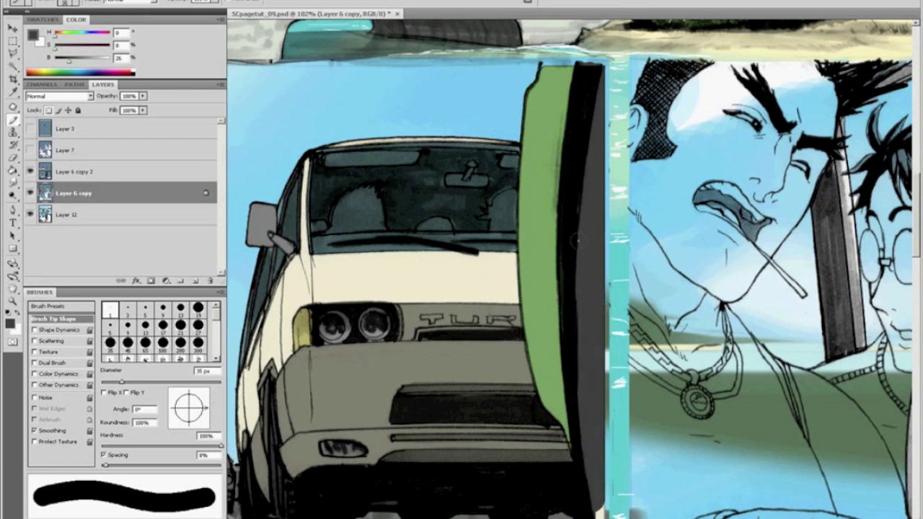
Mute the green strip beside the van with a semi-transparent Paint Bucket tint of neutral grey at 52 brightness
scroll(589, 316, down, 3)
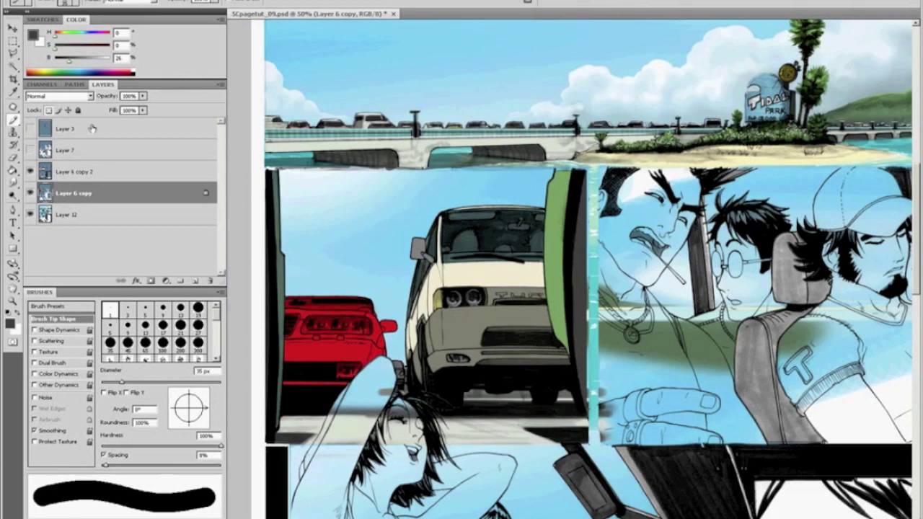
drag(79, 63, 85, 63)
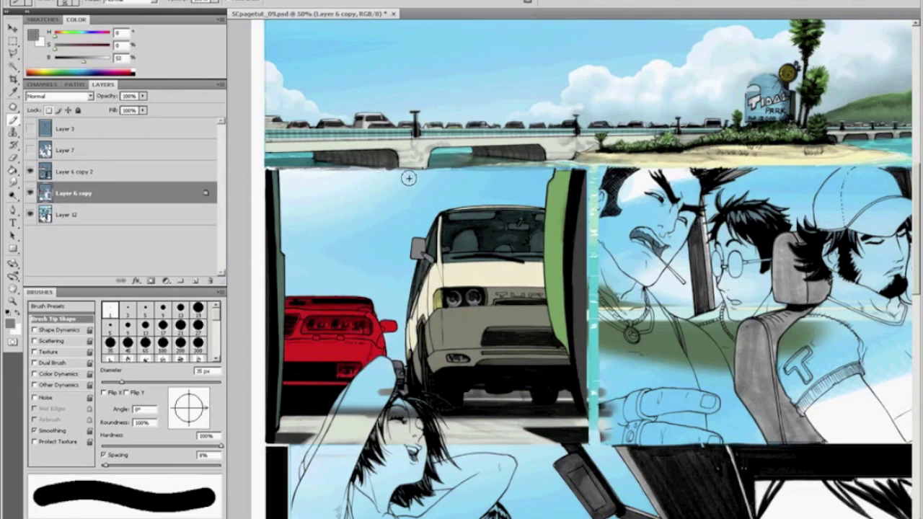
key(g)
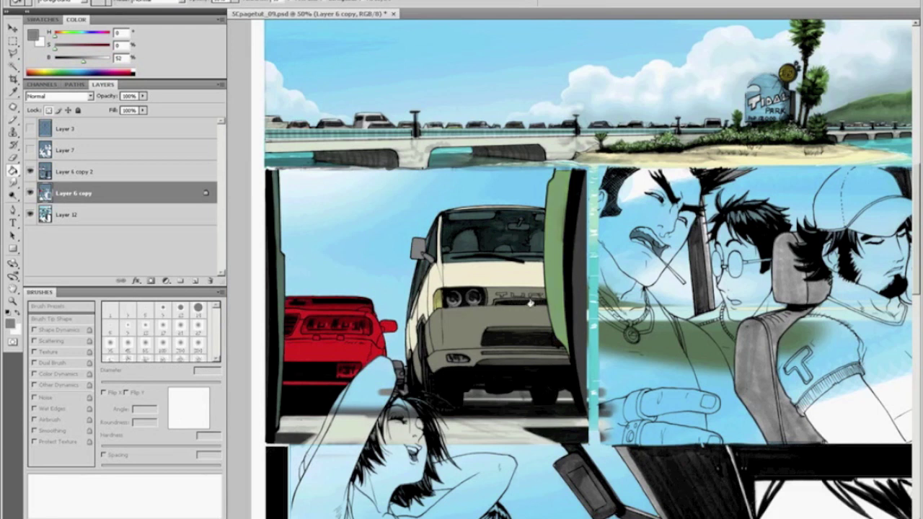
Paint the window pillar between the two men in the neighbouring panel with dark teal sampled from the van's windscreen
key(b)
alt+click(461, 239)
mouse_move(692, 225)
mouse_down()
mouse_move(699, 311)
mouse_move(692, 216)
mouse_up()
Enlarge the pencil to 100 px, show Layer 3 and paint a dark base over the car seat and its headrest
key(bracketright)
key(bracketright)
key(bracketright)
key(bracketright)
key(bracketright)
key(bracketright)
key(bracketright)
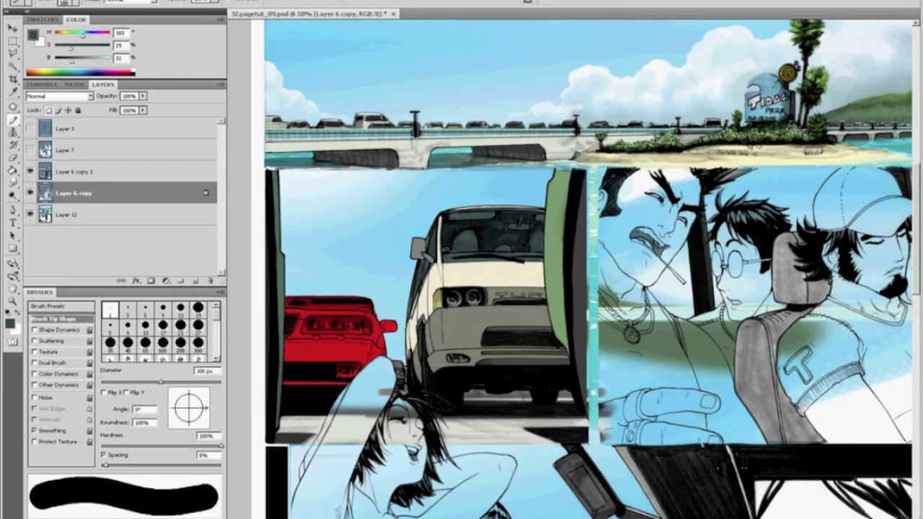
click(30, 128)
mouse_move(794, 288)
mouse_down()
mouse_move(787, 349)
mouse_move(813, 268)
mouse_move(812, 287)
mouse_move(757, 373)
mouse_up()
Repaint the car seat and headrest with dark warm grey based on the van's bumper colour
alt+click(462, 321)
mouse_move(792, 291)
mouse_down()
mouse_move(758, 375)
mouse_move(746, 338)
mouse_move(770, 405)
mouse_move(798, 435)
mouse_up()
alt+click(754, 339)
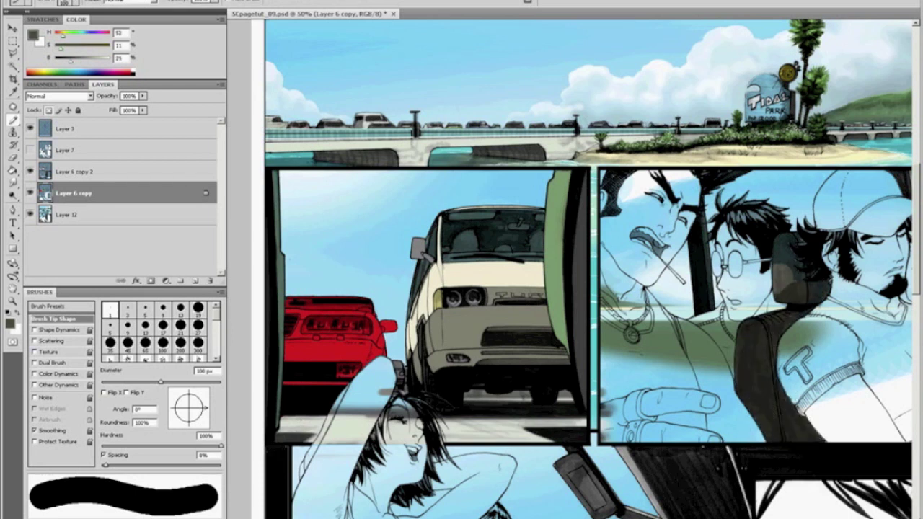
drag(783, 268, 784, 289)
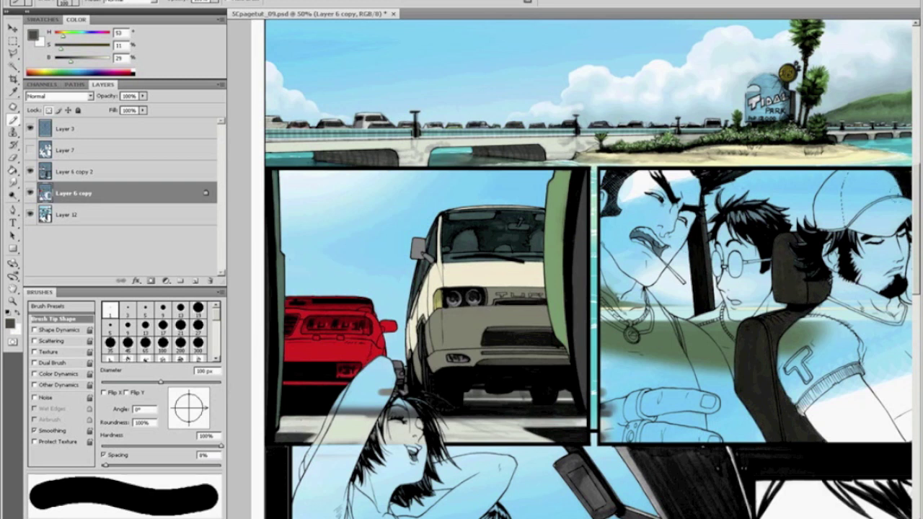
Paint the car area behind the steering wheel in the large bottom panel with cream sampled from the van
key(space)
drag(850, 186, 575, 180)
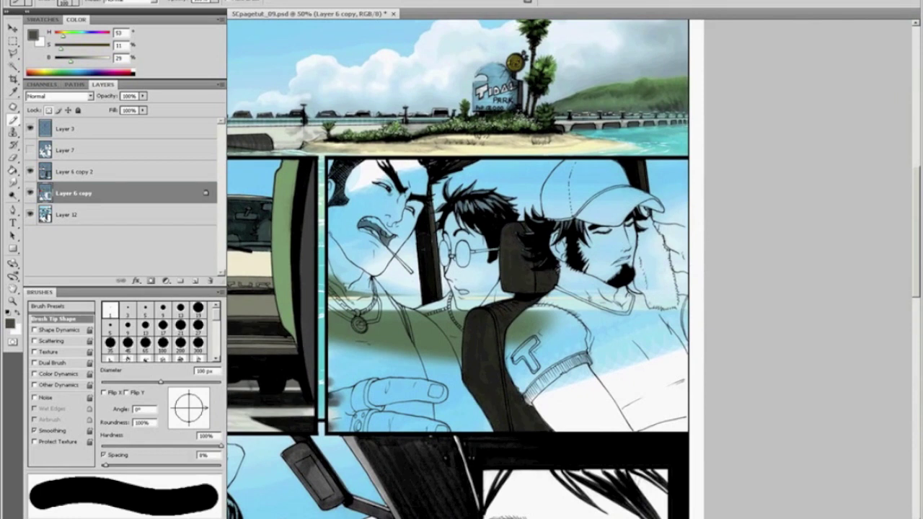
key(ctrl+0)
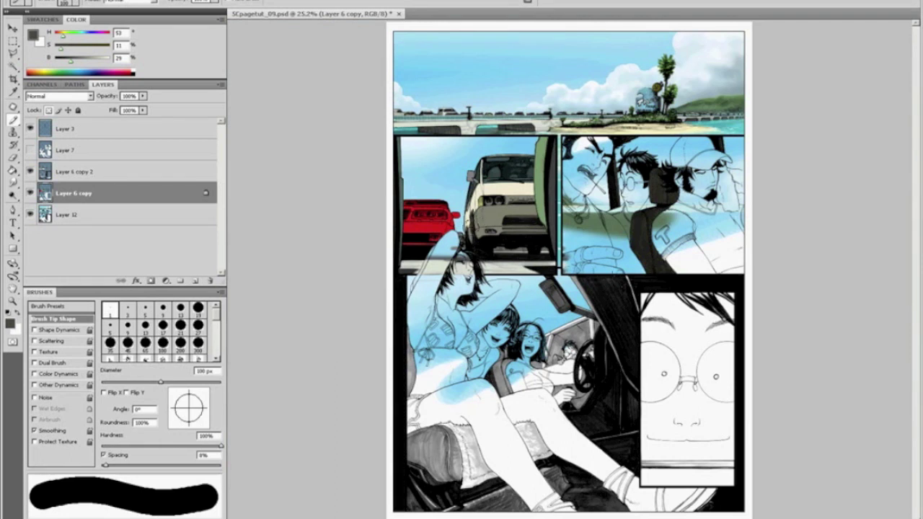
alt+click(522, 184)
mouse_move(559, 359)
mouse_down()
mouse_move(552, 336)
mouse_move(581, 335)
mouse_up()
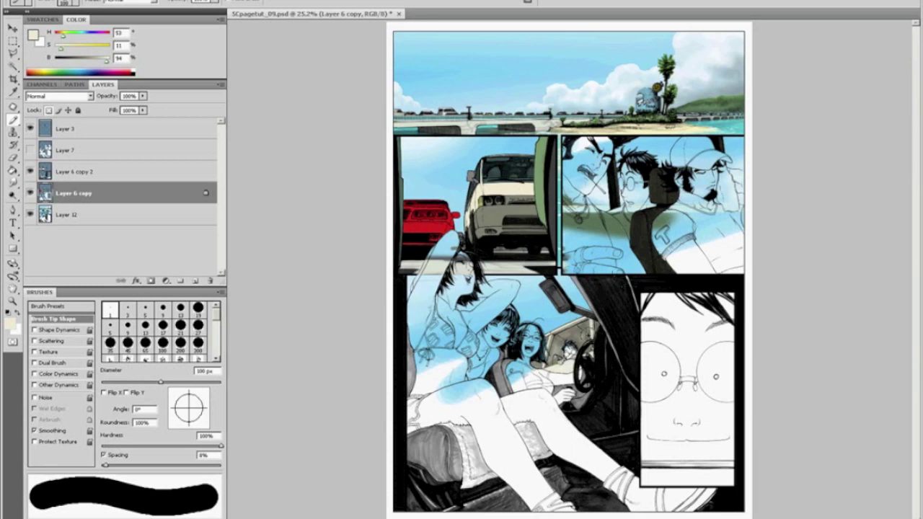
Paint the band below the face in the inset panel cream, and its thin upper trim mid grey sampled from the van
mouse_move(649, 452)
mouse_down()
mouse_move(746, 462)
mouse_move(632, 478)
mouse_move(725, 481)
mouse_move(706, 471)
mouse_up()
alt+click(496, 211)
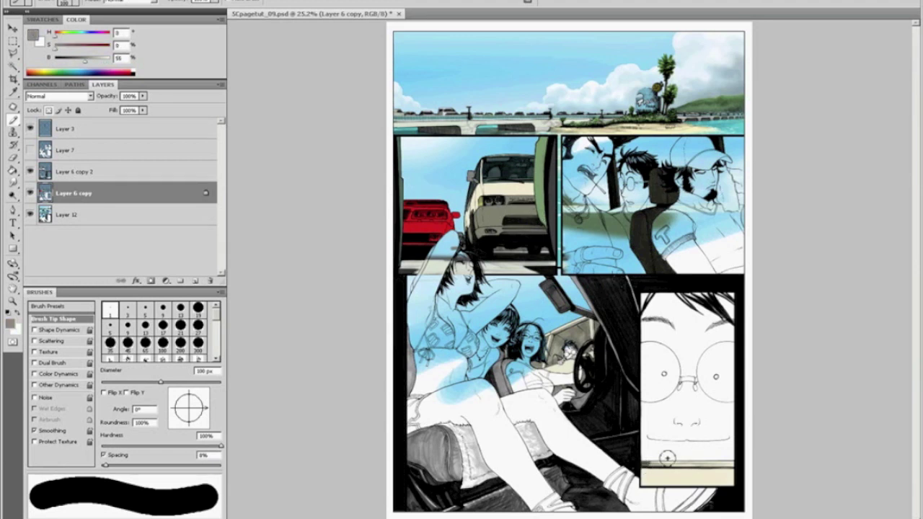
shift+click(733, 463)
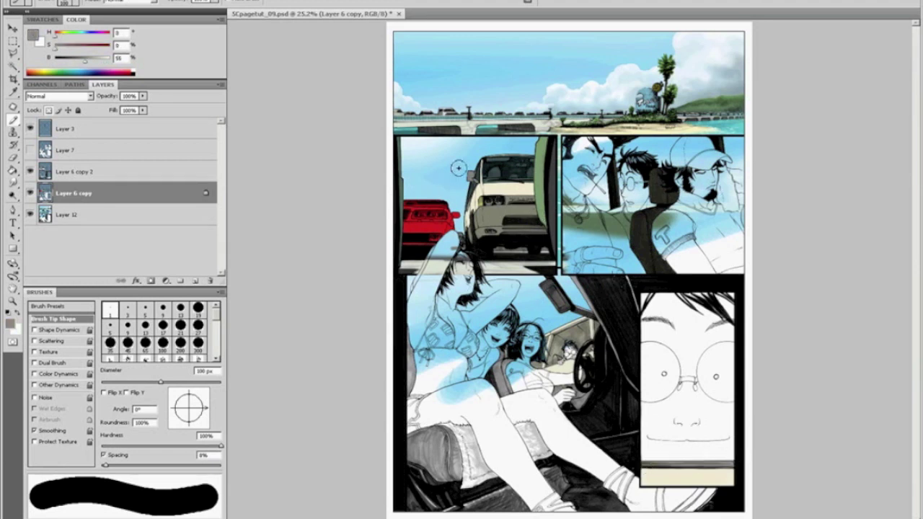
Paint the window and its frame around the peeking boy dark grey (brightness 29), sampled from the van
key(z)
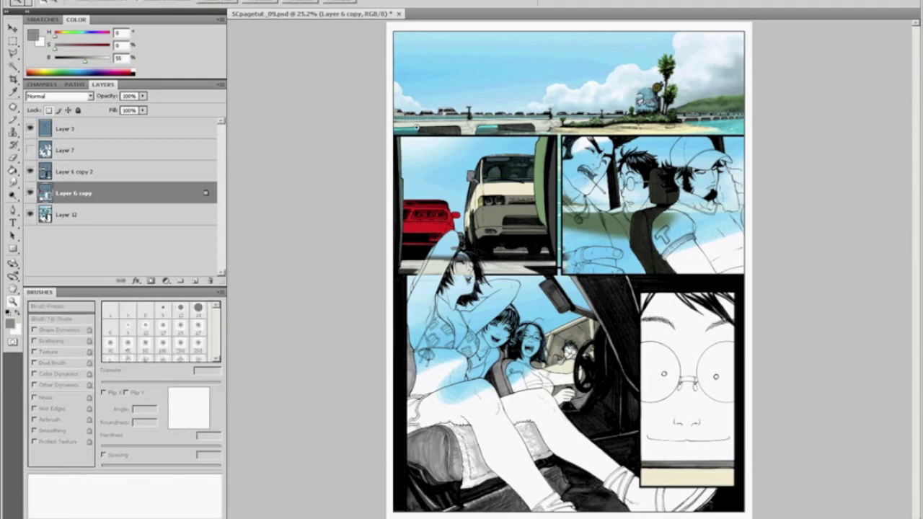
drag(416, 130, 557, 277)
key(b)
alt+click(515, 230)
key(space)
drag(577, 428, 553, 205)
mouse_move(572, 422)
mouse_down()
mouse_move(554, 336)
mouse_move(469, 231)
mouse_up()
drag(497, 383, 420, 307)
drag(476, 268, 433, 251)
key(b)
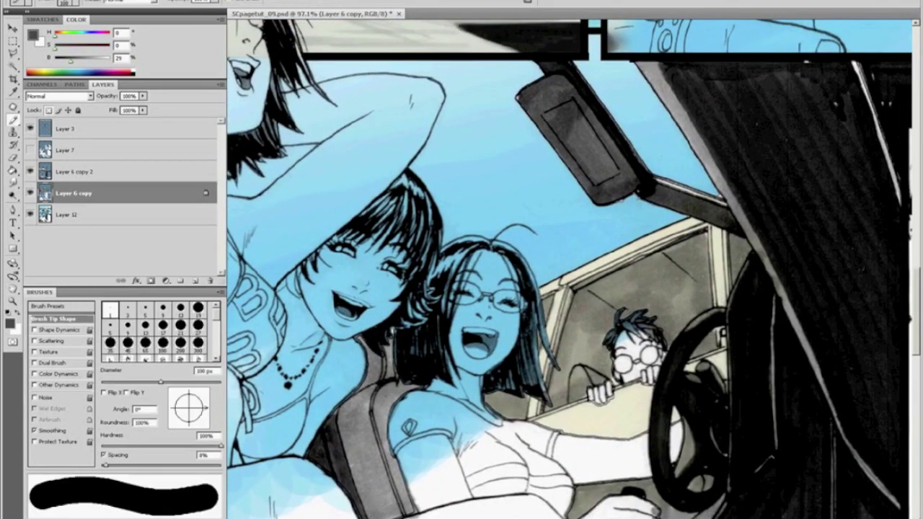
mouse_move(503, 325)
mouse_down()
mouse_move(509, 345)
mouse_move(600, 287)
mouse_move(726, 251)
mouse_move(678, 364)
mouse_up()
mouse_move(620, 345)
mouse_down()
mouse_move(594, 382)
mouse_move(515, 408)
mouse_move(580, 338)
mouse_move(624, 316)
mouse_up()
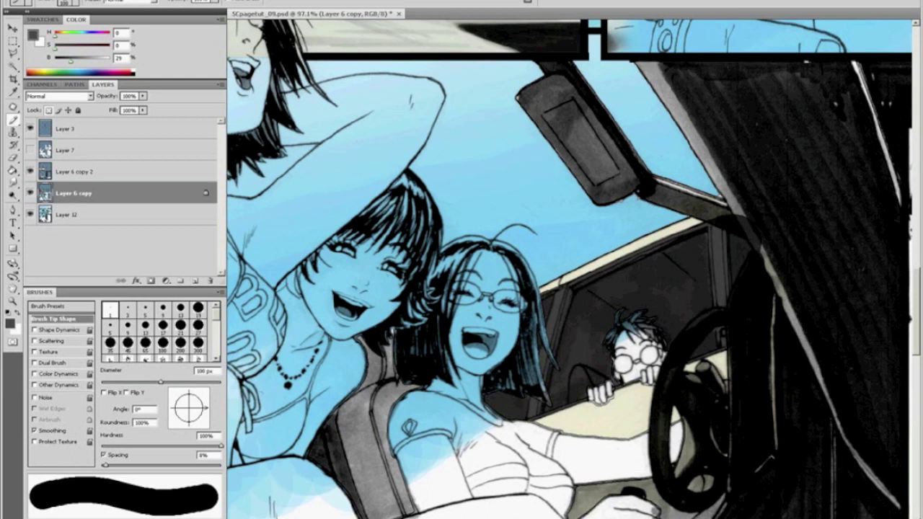
Paint the edge of the dark car pillar above the steering wheel dark grey (brightness 29)
drag(773, 230, 765, 269)
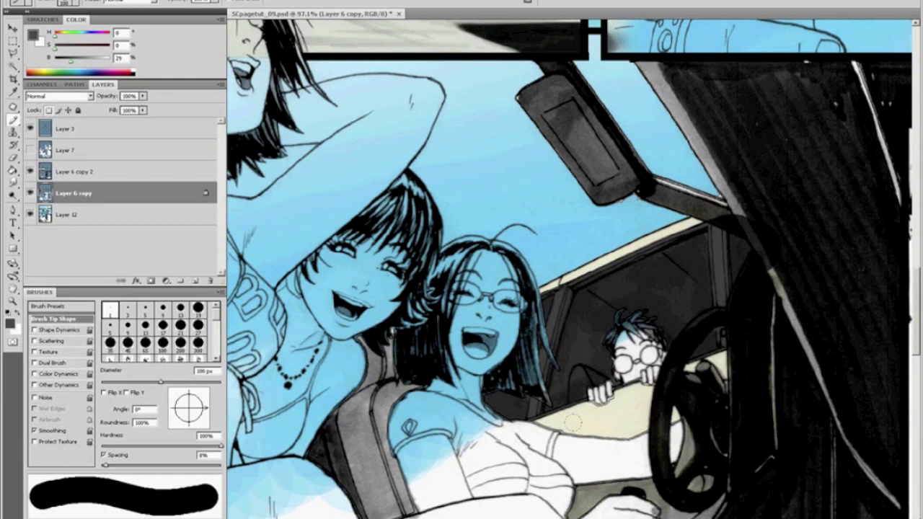
key(z)
drag(575, 378, 634, 417)
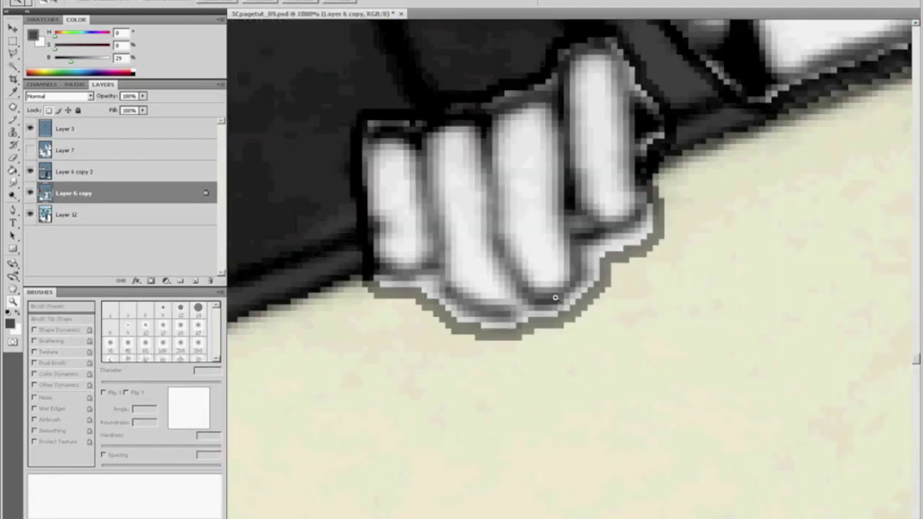
key(ctrl+0)
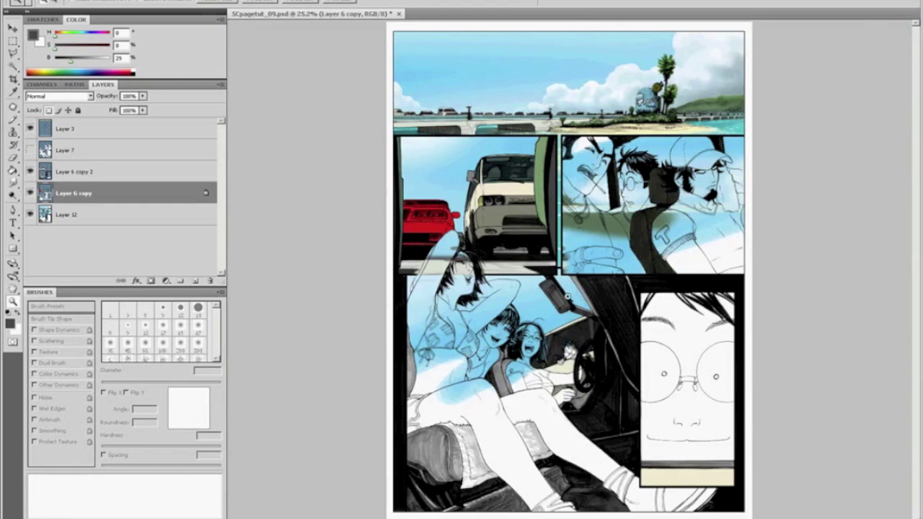
drag(580, 357, 579, 358)
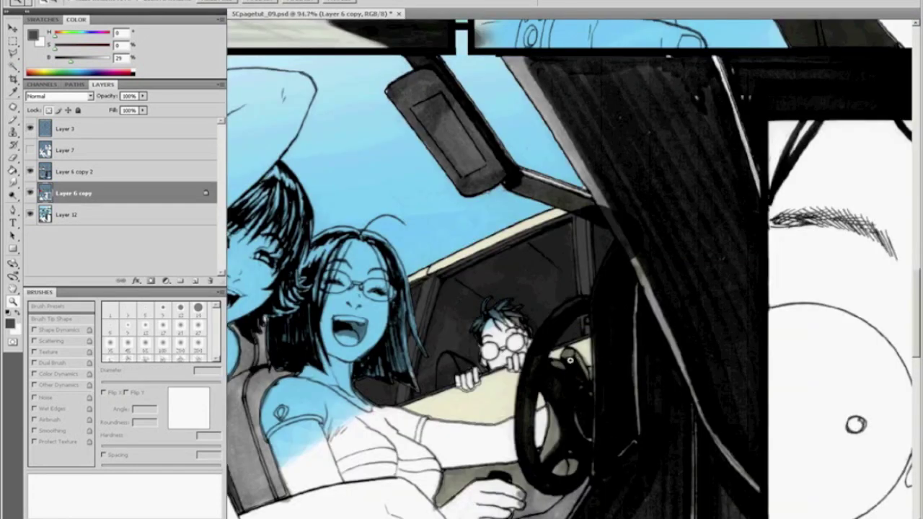
Touch up the strip above the car's side window with cream sampled from the door, using a 20 px brush, and show Layer 7
key(b)
alt+click(503, 393)
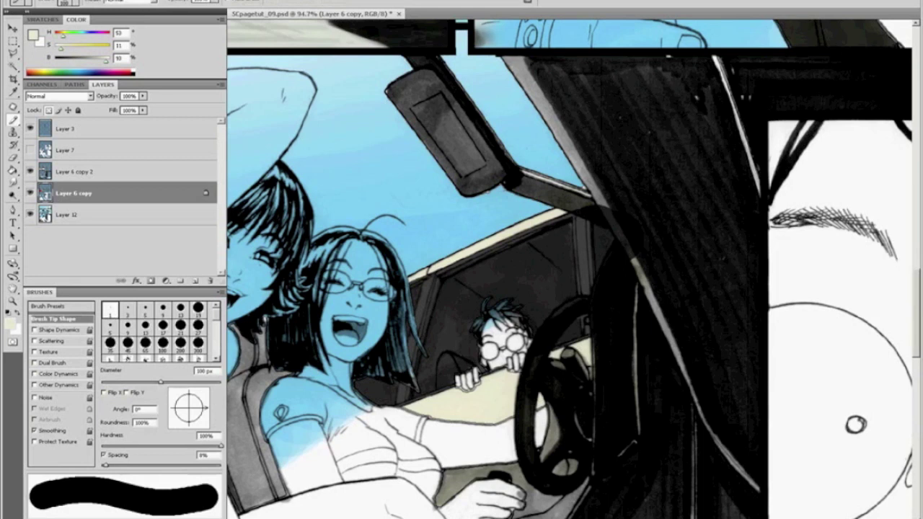
key(z)
click(457, 294)
key(b)
key(bracketleft)
key(bracketleft)
key(bracketleft)
key(bracketleft)
key(bracketleft)
key(bracketleft)
key(bracketleft)
key(bracketleft)
mouse_move(495, 201)
mouse_down()
mouse_move(548, 172)
mouse_move(603, 166)
mouse_up()
click(29, 150)
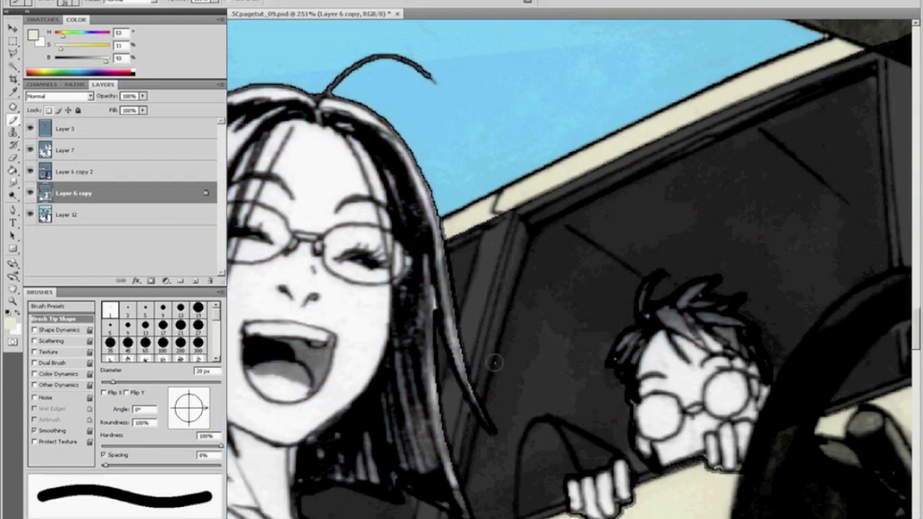
key(ctrl+0)
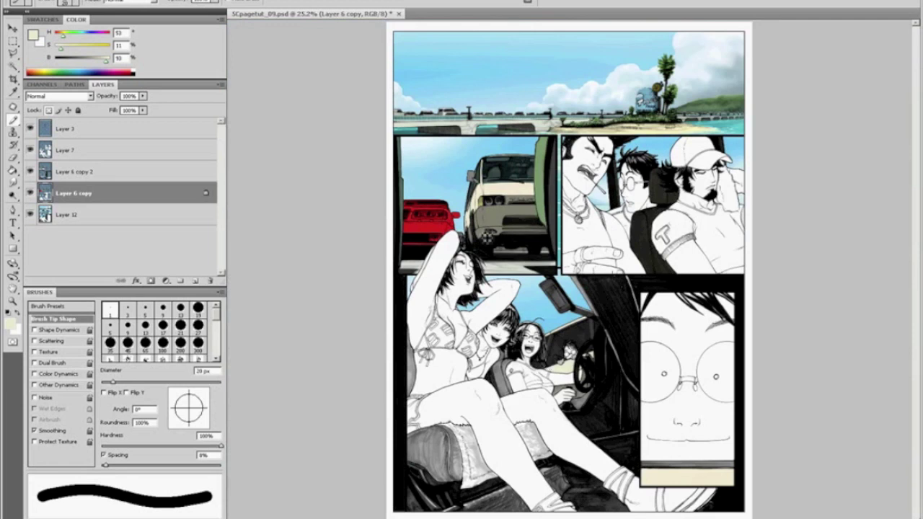
Paint the louvred vent of the red car mid grey (brightness 51), sampled from the vehicle behind it
key(z)
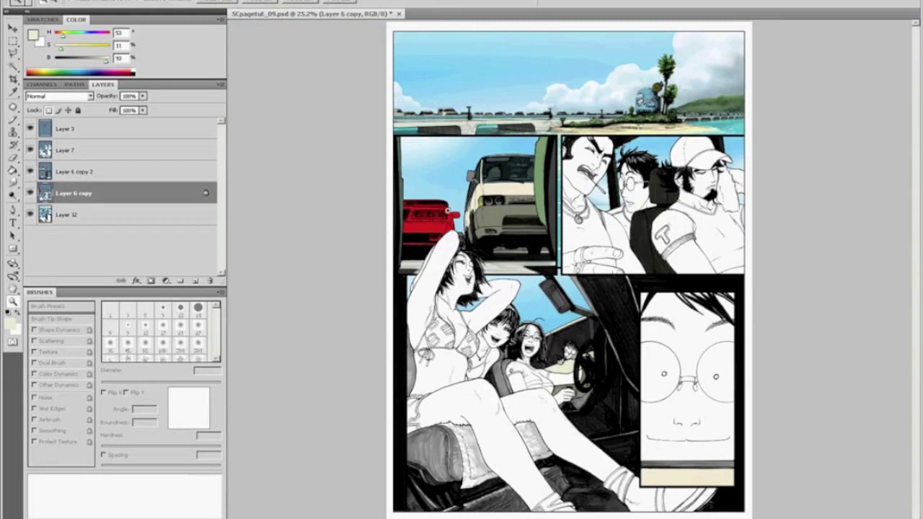
drag(388, 183, 491, 268)
key(b)
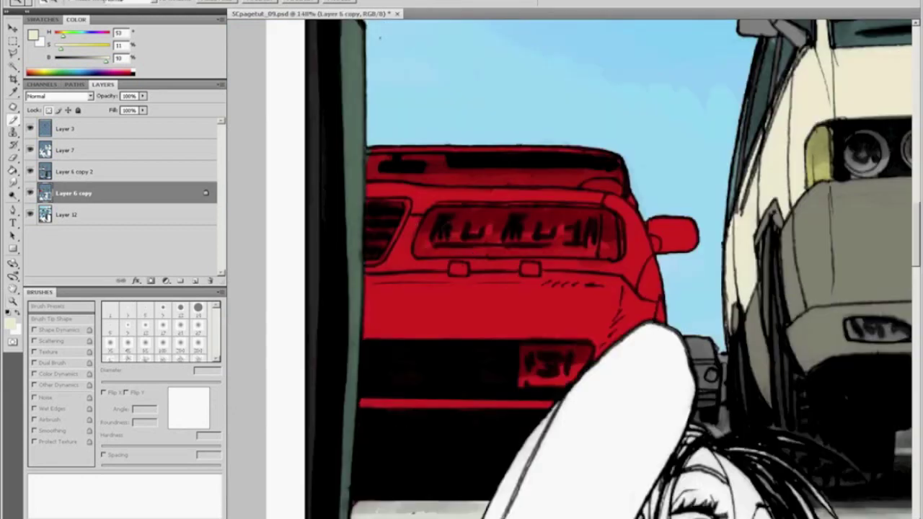
alt+click(675, 331)
alt+click(687, 346)
mouse_move(374, 217)
mouse_down()
mouse_move(371, 209)
mouse_move(395, 209)
mouse_move(374, 258)
mouse_move(372, 220)
mouse_move(375, 236)
mouse_up()
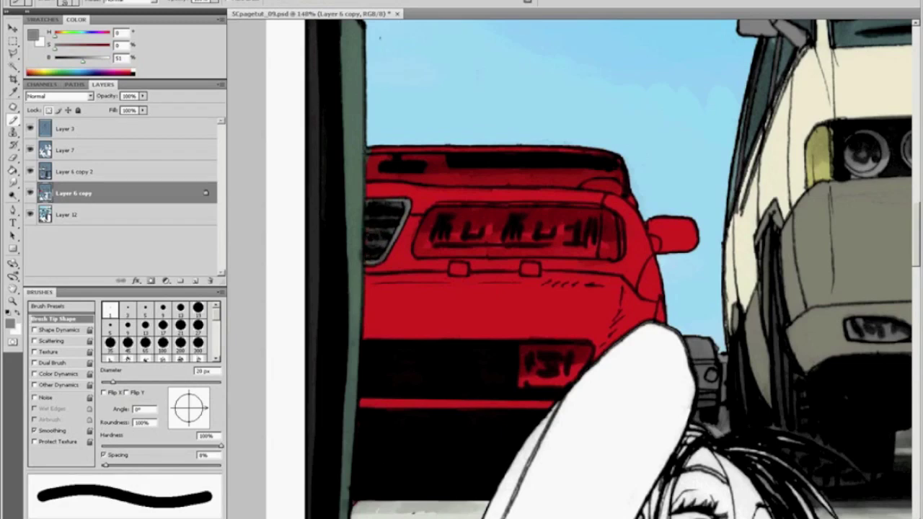
key(bracketleft)
key(bracketleft)
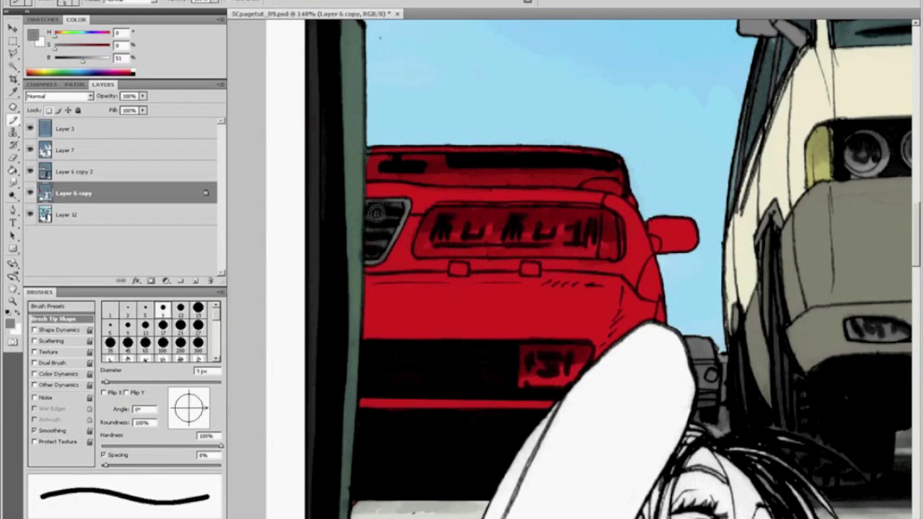
Paint the glass beneath the red car's roof with sampled sky blue, and touch up its lower corner with the body red
alt+click(788, 47)
mouse_move(435, 167)
mouse_down()
mouse_move(399, 166)
mouse_move(451, 170)
mouse_move(404, 169)
mouse_move(443, 167)
mouse_up()
alt+click(700, 157)
mouse_move(377, 161)
mouse_down()
mouse_move(424, 166)
mouse_move(374, 165)
mouse_move(372, 180)
mouse_move(613, 188)
mouse_move(616, 175)
mouse_move(435, 165)
mouse_up()
key(bracketright)
key(bracketright)
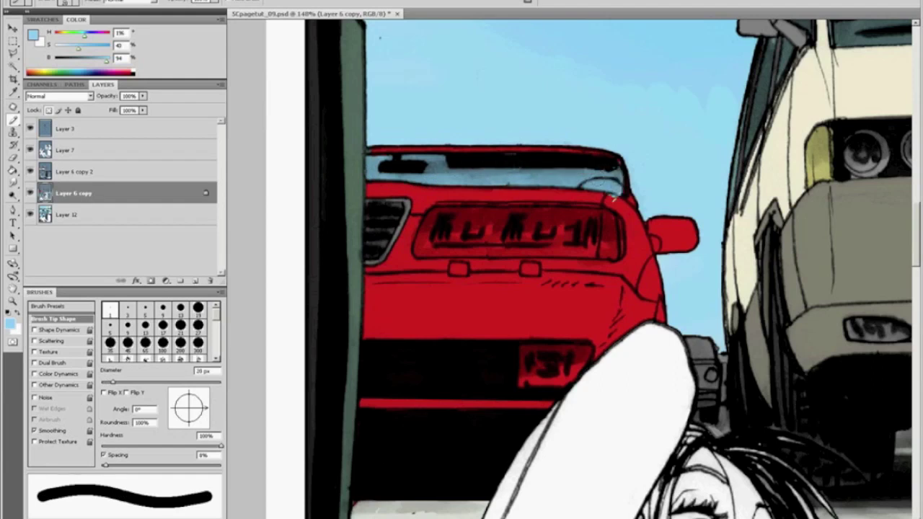
alt+click(641, 210)
click(612, 195)
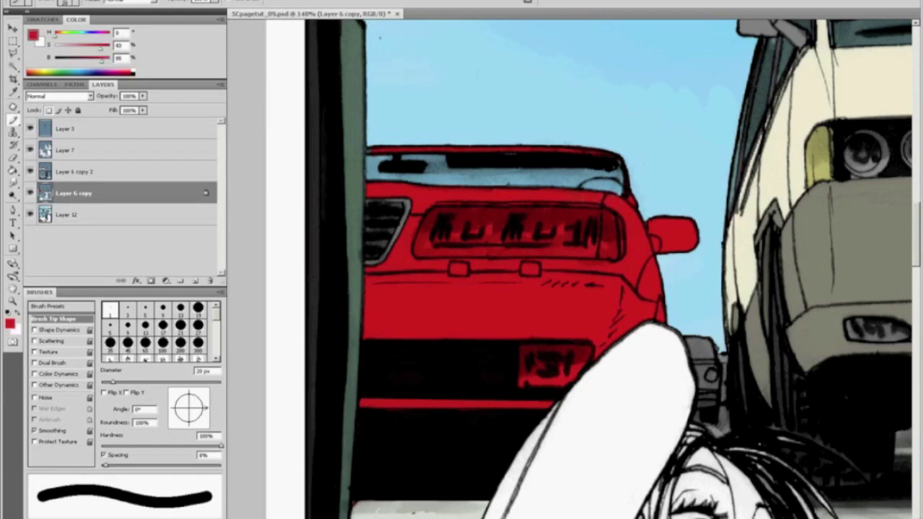
Paint the red car's long light panel and licence plate grey (brightness 52) sampled from the van's headlight, and resample the body red at 9 px
alt+click(865, 163)
mouse_move(436, 216)
mouse_down()
mouse_move(424, 240)
mouse_move(435, 216)
mouse_move(576, 214)
mouse_move(611, 216)
mouse_move(612, 254)
mouse_move(620, 230)
mouse_move(549, 252)
mouse_move(417, 249)
mouse_move(578, 224)
mouse_move(530, 232)
mouse_move(591, 231)
mouse_up()
mouse_move(526, 370)
mouse_down()
mouse_move(526, 362)
mouse_move(564, 354)
mouse_move(532, 382)
mouse_move(571, 354)
mouse_up()
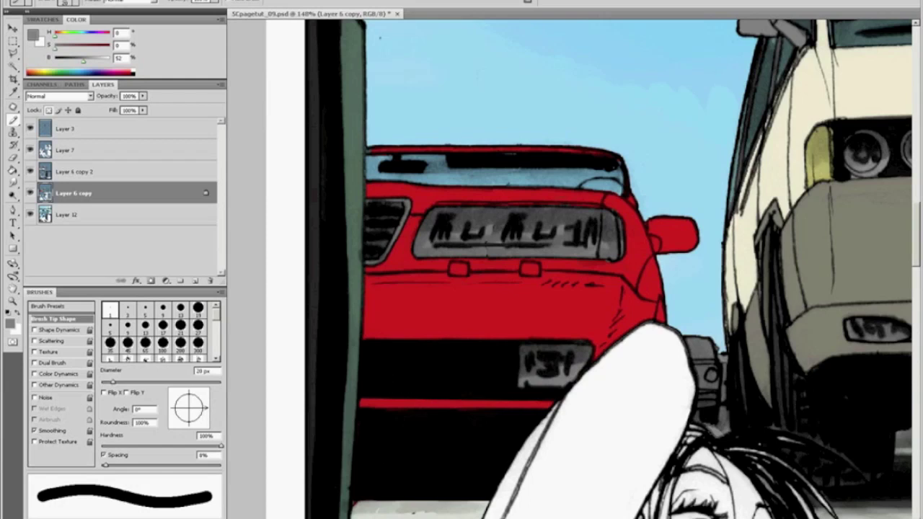
alt+click(592, 303)
key(bracketleft)
key(bracketleft)
key(bracketleft)
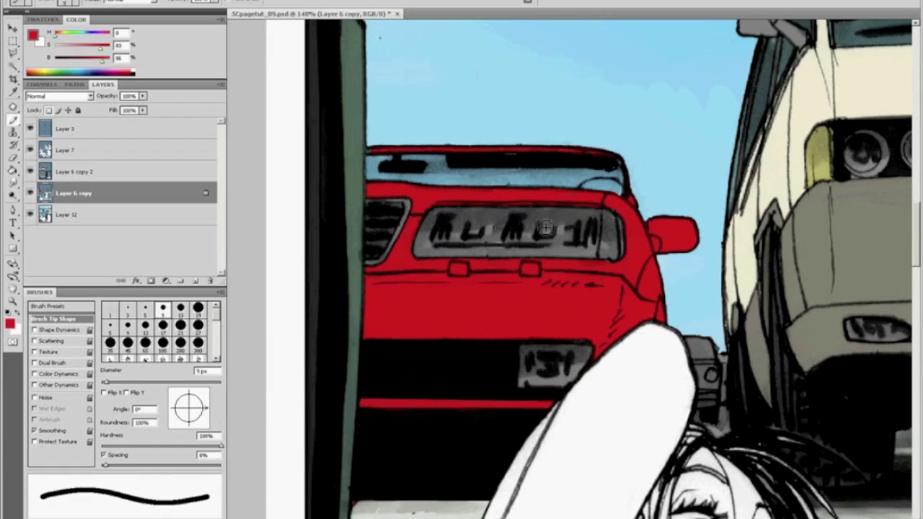
key(ctrl+0)
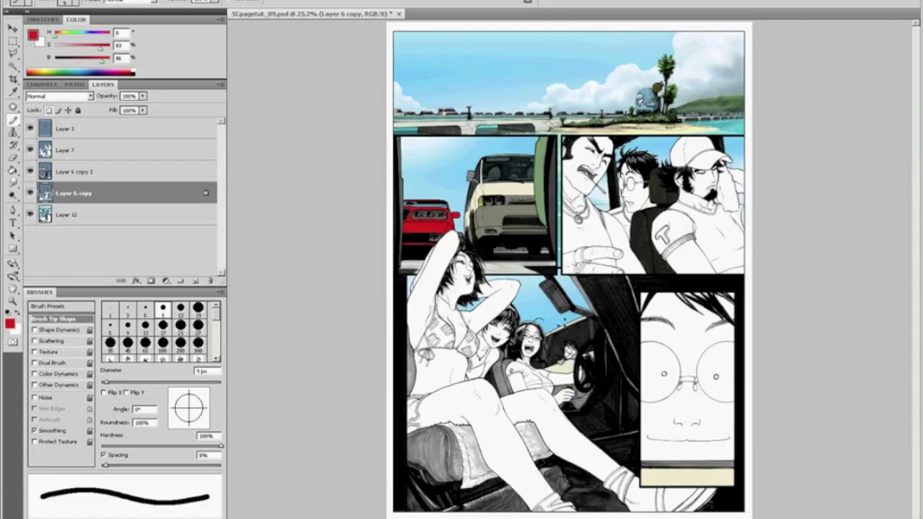
Paint the front seat and its fringed covers in the large bottom panel with cream sampled from the inset, using a 250 px brush
key(z)
click(785, 512)
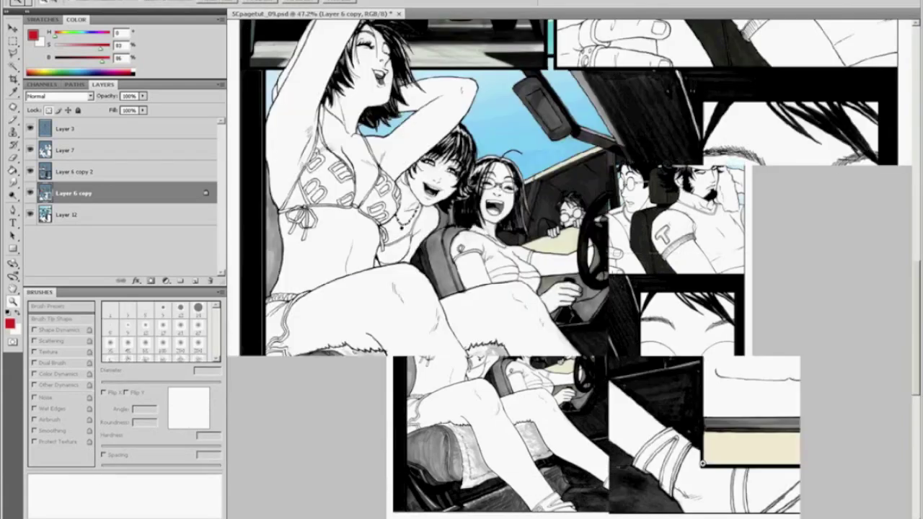
key(b)
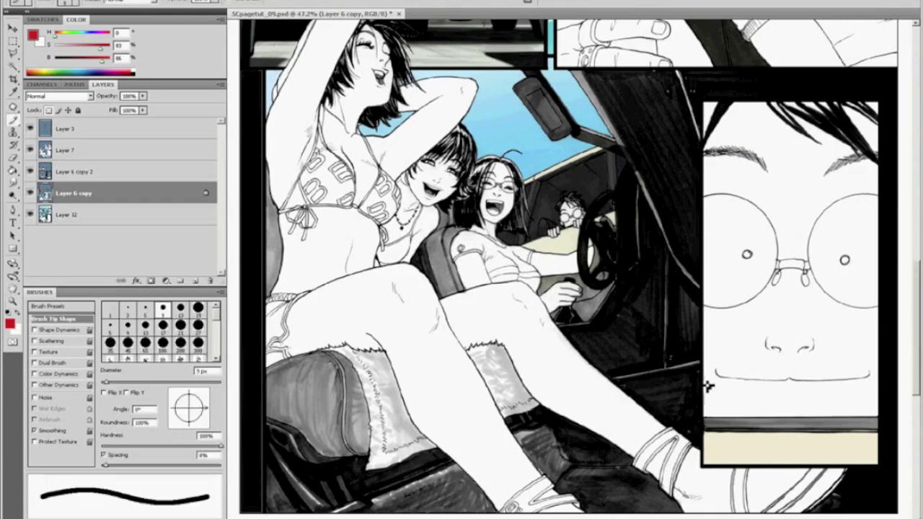
alt+click(757, 441)
key(bracketright)
key(bracketright)
key(bracketright)
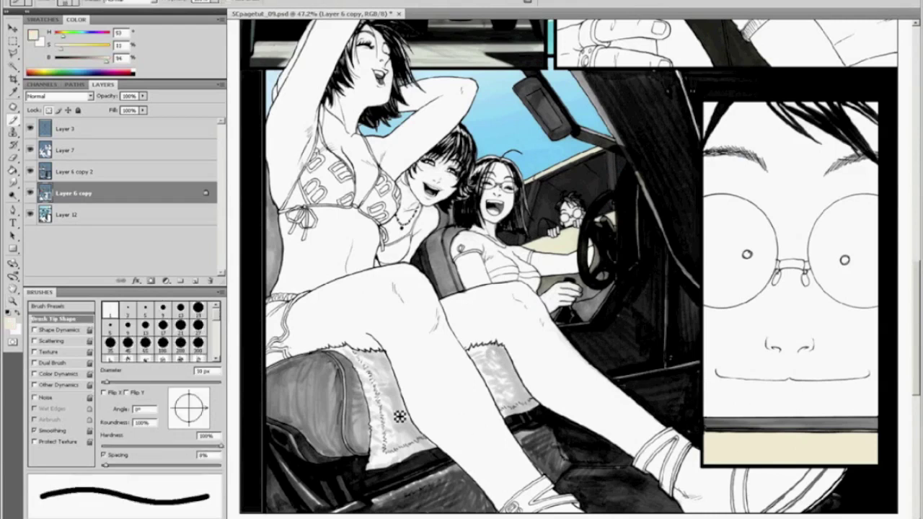
key(bracketright)
key(bracketright)
key(bracketright)
key(bracketright)
key(bracketright)
key(bracketright)
key(bracketright)
key(bracketright)
key(bracketright)
key(bracketright)
key(bracketright)
key(bracketright)
drag(340, 366, 306, 396)
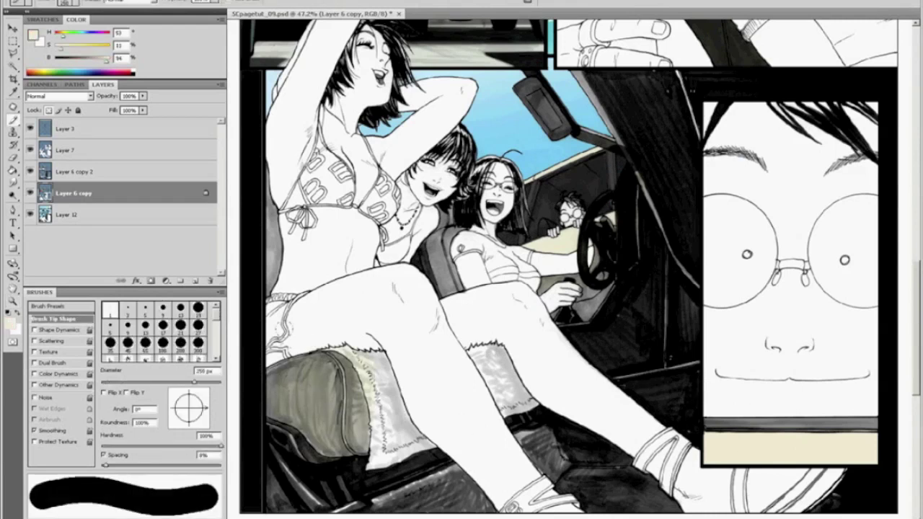
mouse_move(366, 397)
mouse_down()
mouse_move(376, 451)
mouse_move(426, 451)
mouse_up()
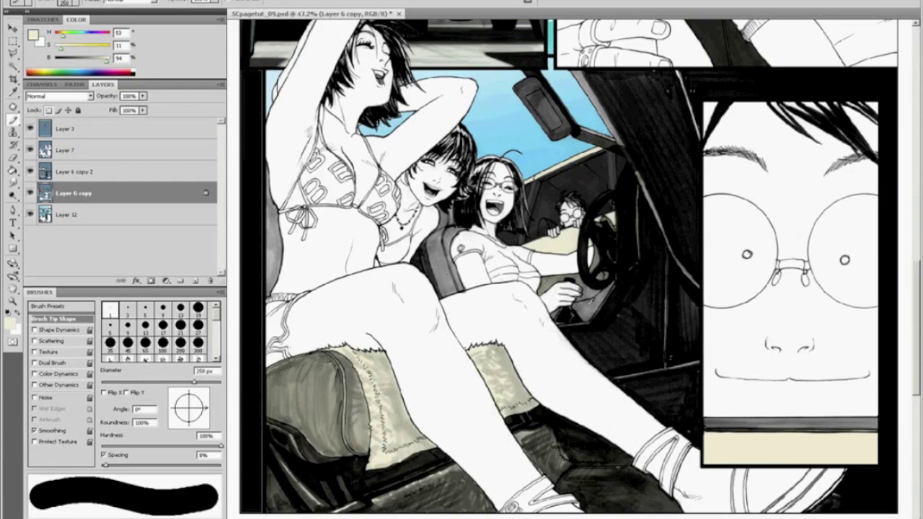
Darken the cream to brightness 72 and repaint the seats, fringed covers, seat backs and centre console with it
drag(106, 61, 94, 61)
mouse_move(483, 357)
mouse_down()
mouse_move(530, 407)
mouse_move(498, 354)
mouse_up()
mouse_move(368, 360)
mouse_down()
mouse_move(335, 432)
mouse_move(292, 390)
mouse_move(272, 424)
mouse_up()
drag(274, 290, 271, 173)
mouse_move(438, 282)
mouse_down()
mouse_move(445, 292)
mouse_move(441, 234)
mouse_move(451, 220)
mouse_move(422, 205)
mouse_up()
mouse_move(553, 314)
mouse_down()
mouse_move(593, 306)
mouse_move(595, 262)
mouse_up()
mouse_move(623, 317)
mouse_down()
mouse_move(645, 303)
mouse_move(671, 389)
mouse_up()
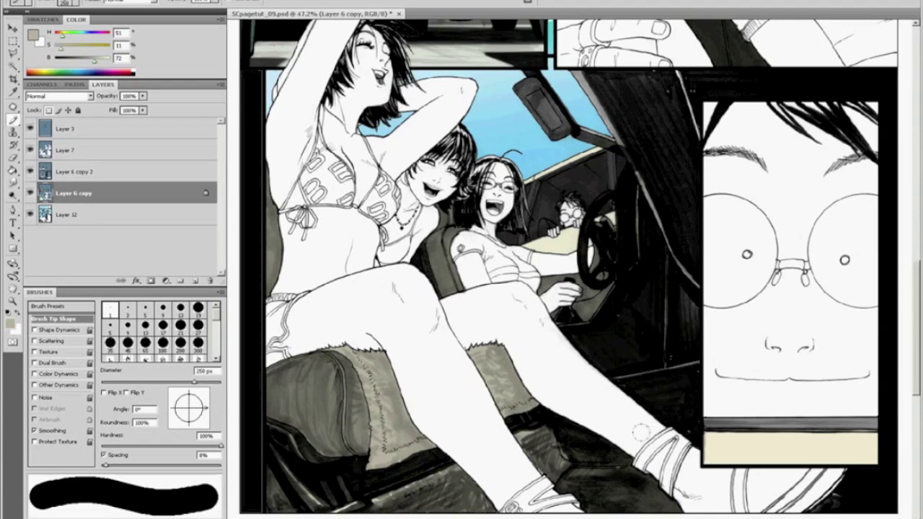
Paint the car floor, door pillar and rear-view mirror area with the same muted beige, and reduce the brush to 70 px
mouse_move(641, 490)
mouse_down()
mouse_move(566, 479)
mouse_move(346, 503)
mouse_move(281, 491)
mouse_up()
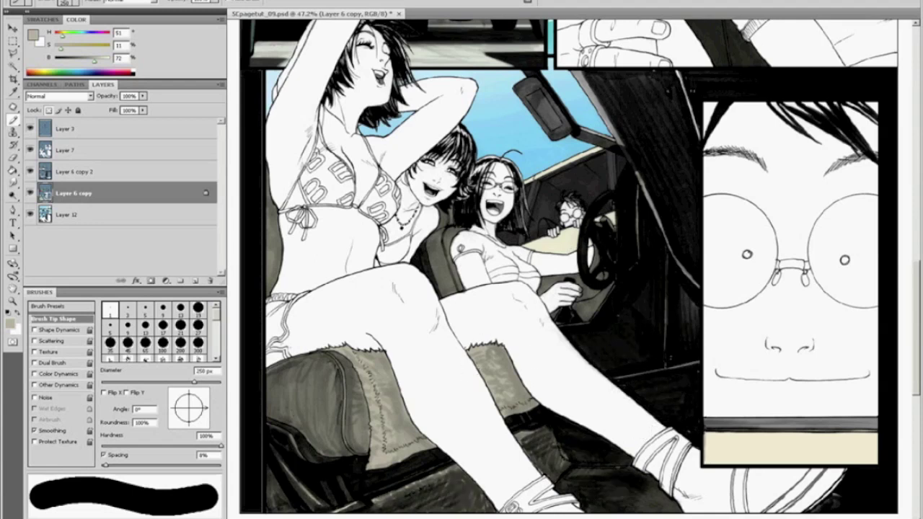
drag(597, 507, 675, 504)
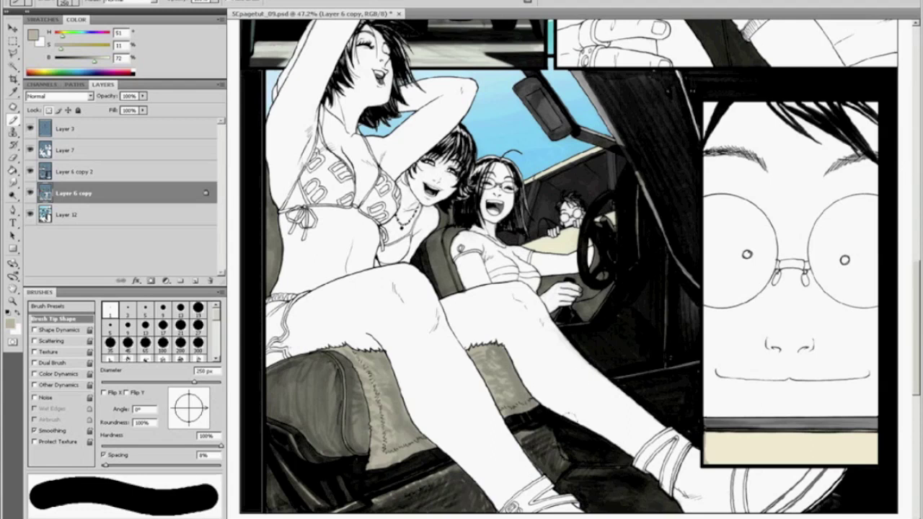
drag(683, 303, 636, 170)
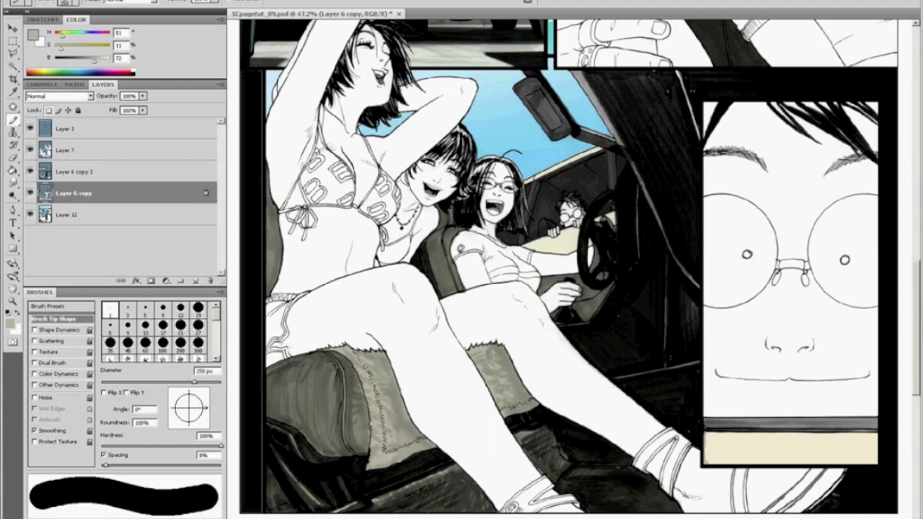
mouse_move(511, 88)
mouse_down()
mouse_move(566, 108)
mouse_move(598, 94)
mouse_move(638, 93)
mouse_move(666, 109)
mouse_move(679, 78)
mouse_up()
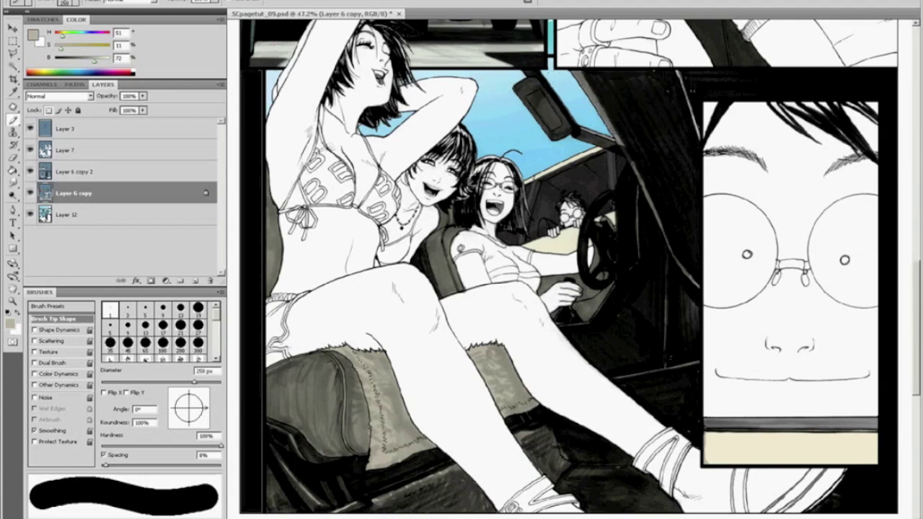
key(bracketleft)
key(bracketleft)
key(bracketleft)
key(bracketleft)
key(bracketleft)
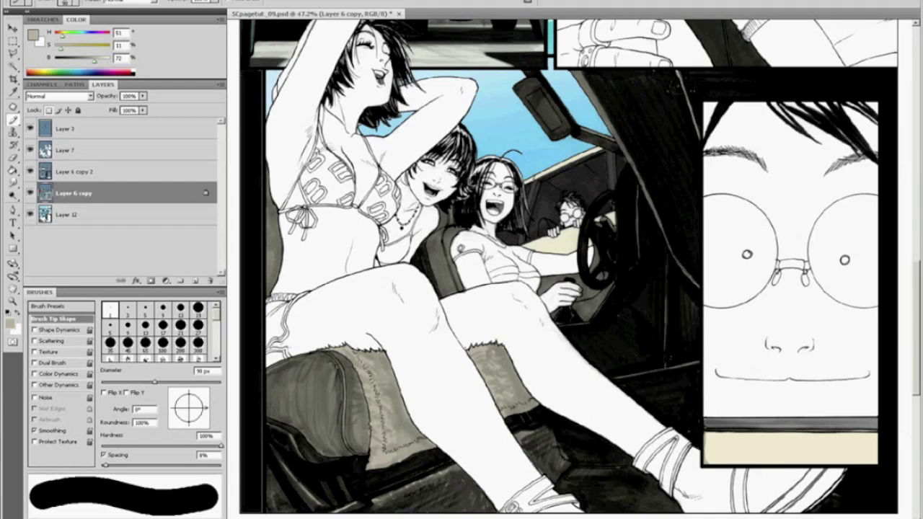
key(bracketright)
key(bracketleft)
key(bracketleft)
key(bracketleft)
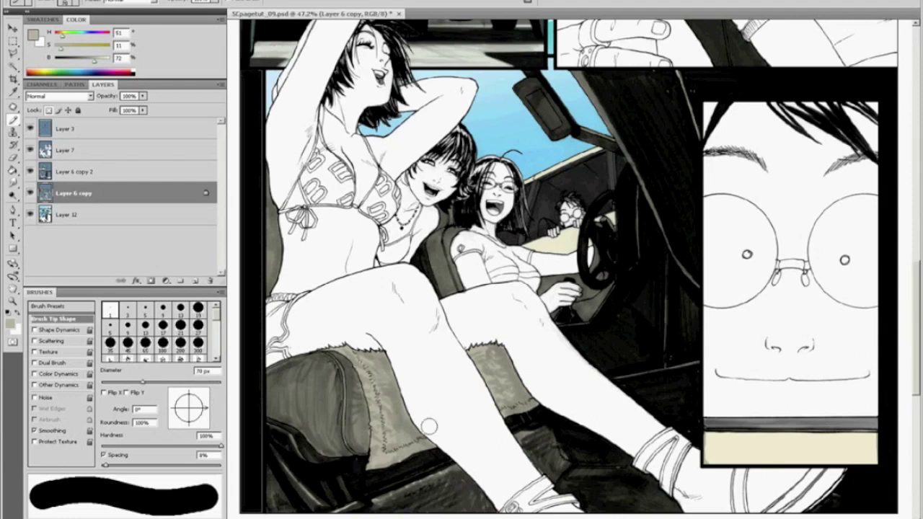
Set the colour to a strong yellow (hue 49, saturation 67, brightness 100) and paint both fringed seat covers
mouse_move(61, 69)
mouse_down()
mouse_move(40, 68)
mouse_move(92, 49)
mouse_up()
mouse_move(374, 350)
mouse_down()
mouse_move(387, 381)
mouse_move(380, 373)
mouse_move(390, 369)
mouse_move(372, 347)
mouse_move(323, 337)
mouse_move(381, 386)
mouse_move(380, 395)
mouse_move(363, 363)
mouse_move(388, 435)
mouse_move(414, 422)
mouse_up()
mouse_move(498, 364)
mouse_down()
mouse_move(457, 351)
mouse_move(480, 402)
mouse_move(526, 397)
mouse_up()
mouse_move(431, 446)
mouse_down()
mouse_move(386, 449)
mouse_move(377, 463)
mouse_move(381, 399)
mouse_up()
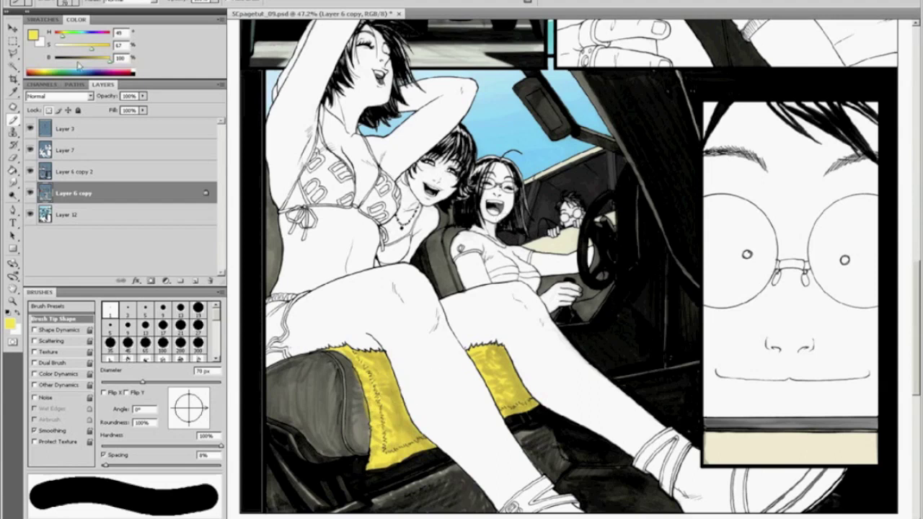
Set a pale yellow (hue 52, saturation 31, brightness 100) and repaint the seat backs and front seat, enlarging the brush to 125 px
click(49, 64)
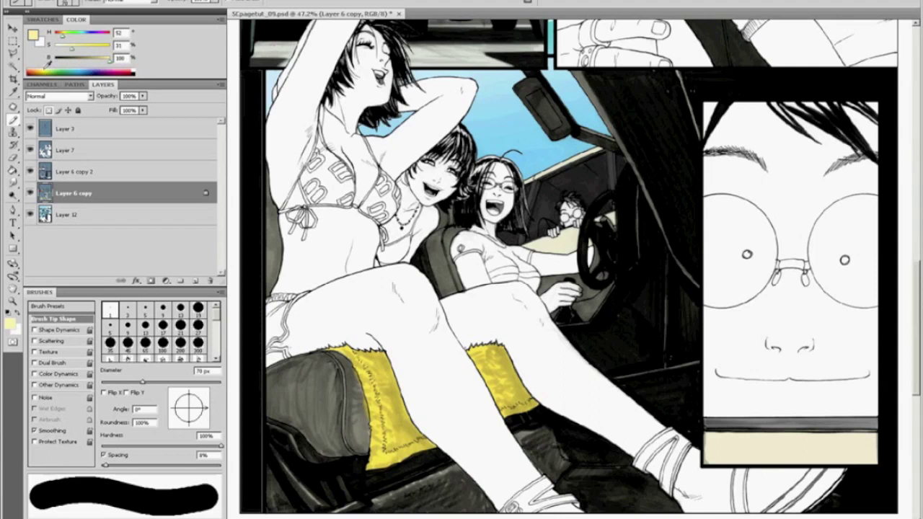
mouse_move(439, 247)
mouse_down()
mouse_move(445, 280)
mouse_move(452, 238)
mouse_up()
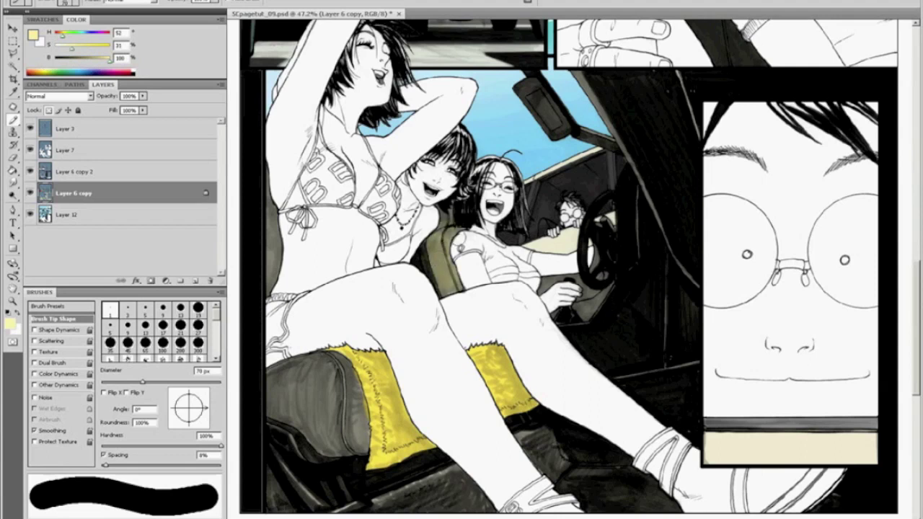
drag(279, 266, 273, 216)
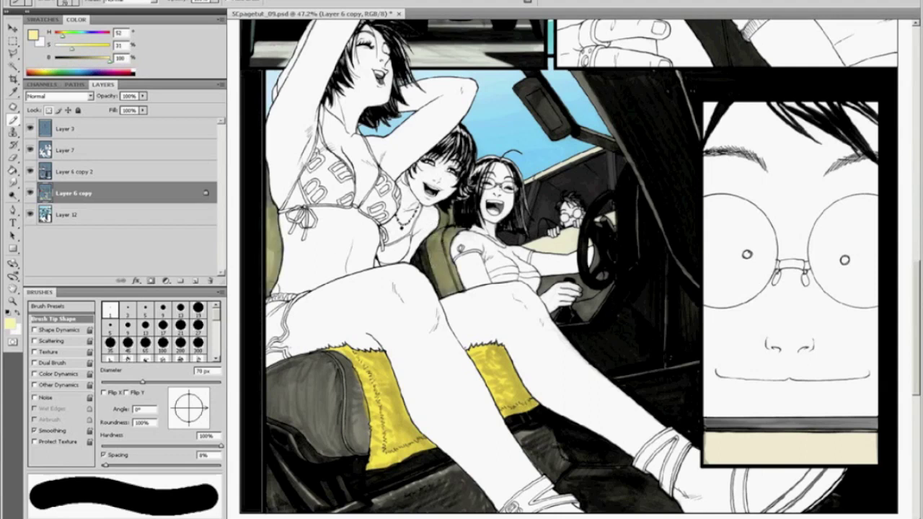
mouse_move(277, 368)
mouse_down()
mouse_move(289, 443)
mouse_move(294, 391)
mouse_move(310, 451)
mouse_up()
key(bracketright)
key(bracketright)
key(bracketright)
mouse_move(305, 392)
mouse_down()
mouse_move(329, 364)
mouse_move(359, 434)
mouse_move(345, 450)
mouse_move(324, 416)
mouse_move(324, 453)
mouse_up()
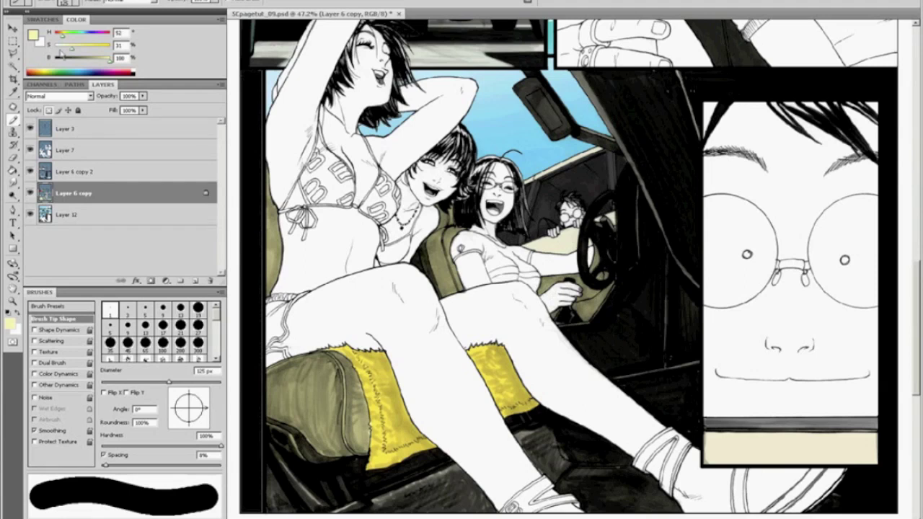
Choose a dark grey from the saved swatches as the painting colour, leaving the swatch names unchanged
click(44, 20)
click(86, 27)
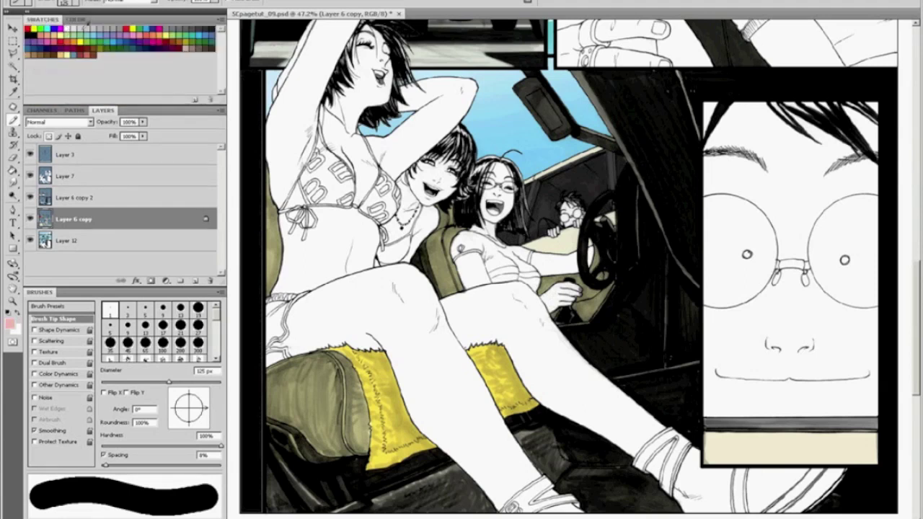
double_click(179, 29)
text(a)
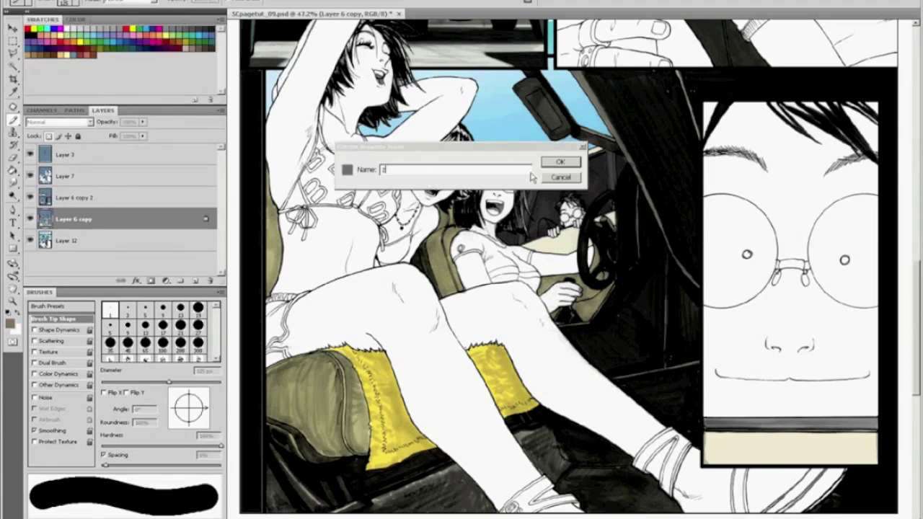
click(561, 176)
Set the brush to 25 px and paint the steering column and dashboard behind the steering wheel dark grey
key(z)
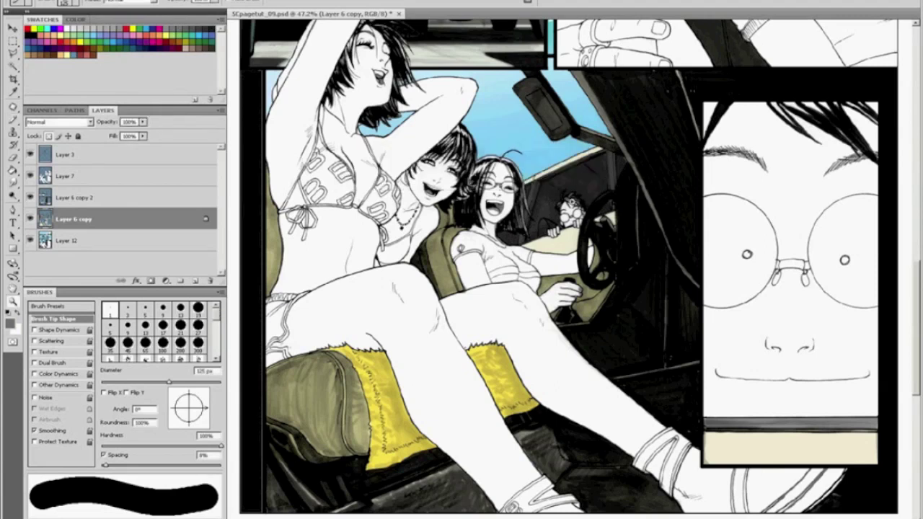
drag(630, 304, 634, 326)
key(b)
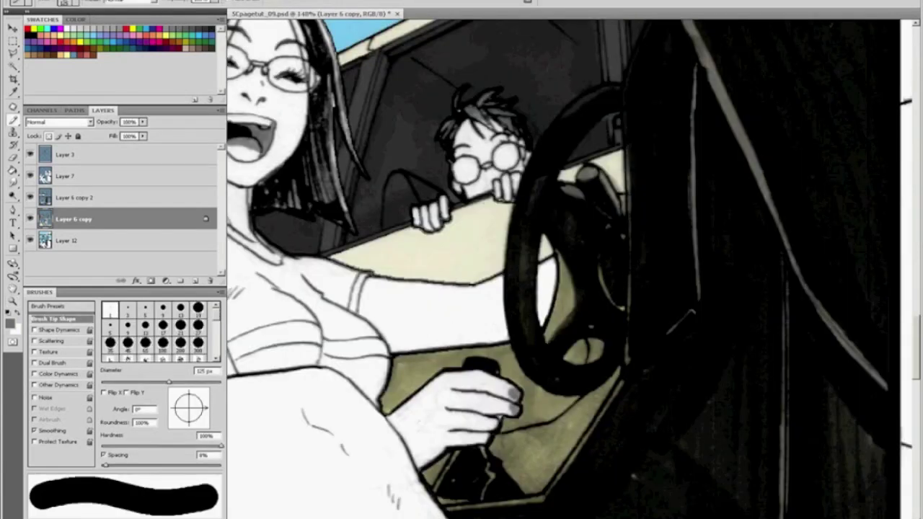
key(bracketleft)
key(bracketleft)
key(bracketleft)
key(bracketleft)
key(bracketleft)
key(bracketleft)
key(bracketleft)
key(bracketleft)
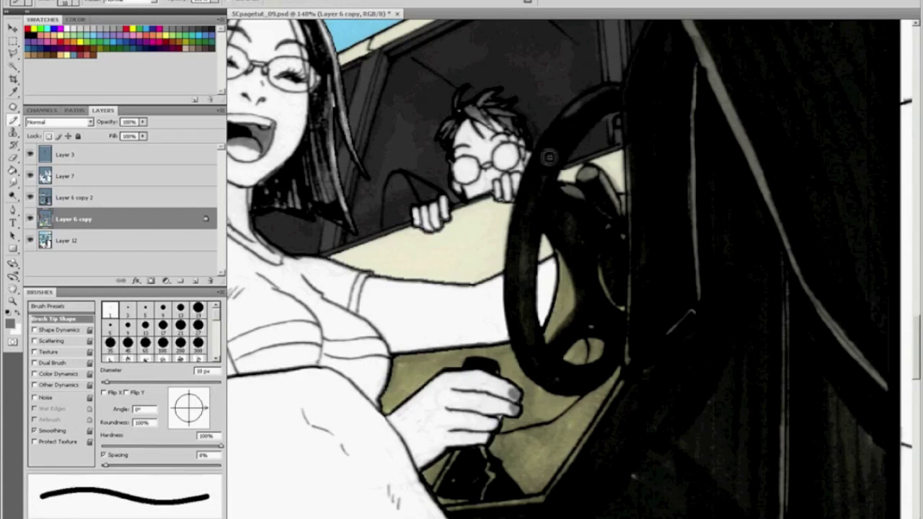
key(bracketright)
key(bracketright)
key(bracketright)
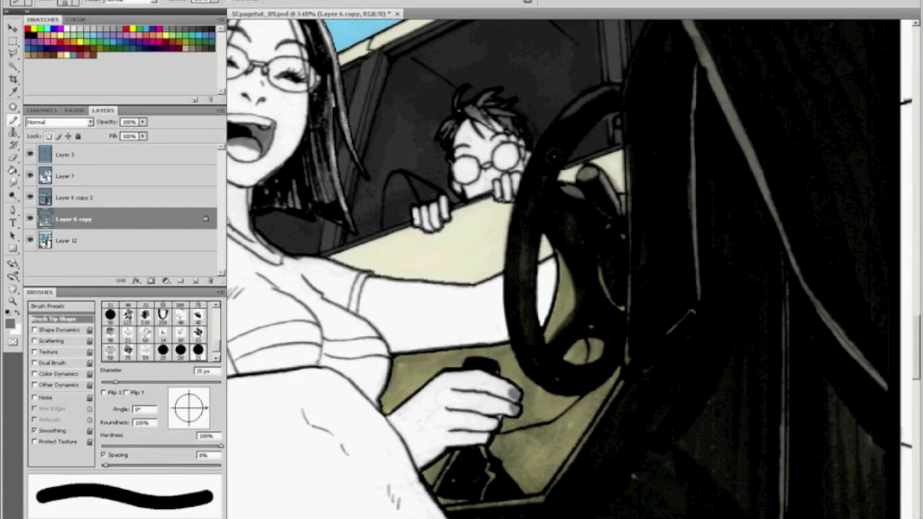
mouse_move(527, 210)
mouse_down()
mouse_move(530, 340)
mouse_move(565, 328)
mouse_move(567, 231)
mouse_move(587, 175)
mouse_move(625, 215)
mouse_up()
drag(604, 253, 610, 311)
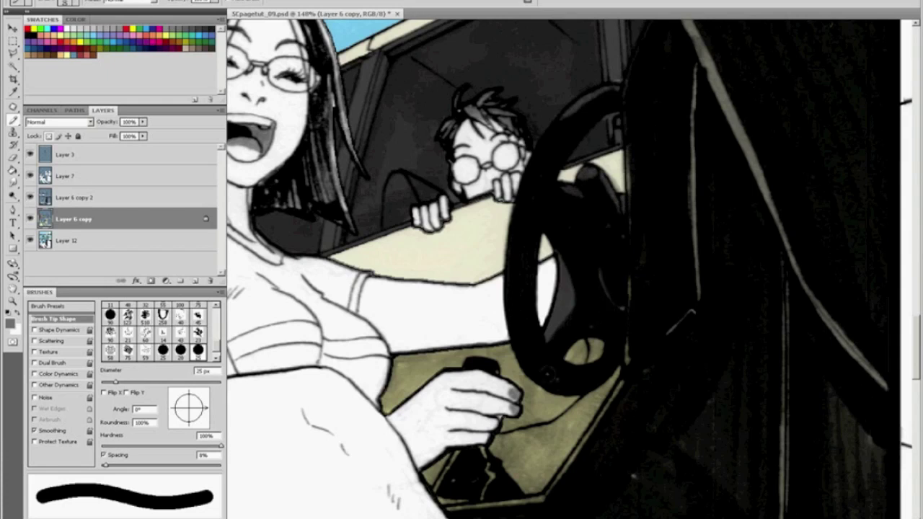
drag(597, 353, 593, 360)
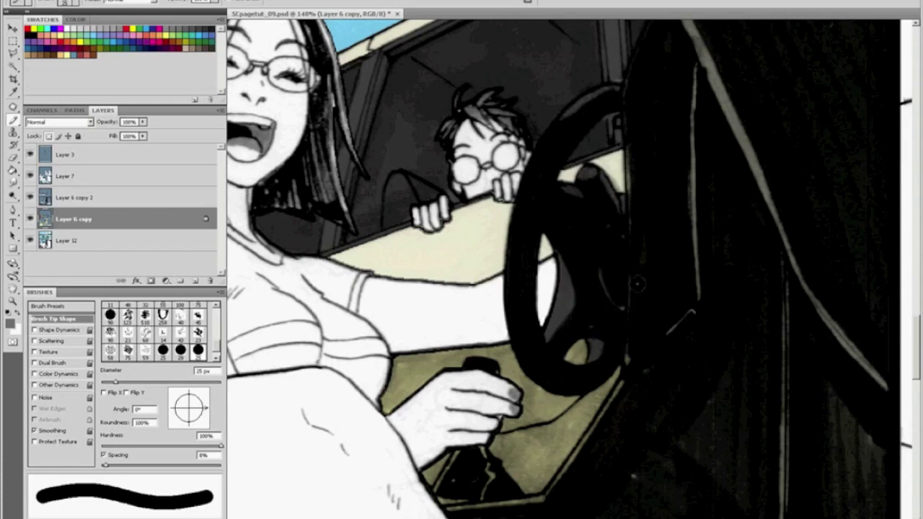
Cover the light trim lines on the dark door frame with grey, enlarging the brush to 40 px for the long diagonal strip
mouse_move(703, 286)
mouse_down()
mouse_move(673, 336)
mouse_move(700, 147)
mouse_up()
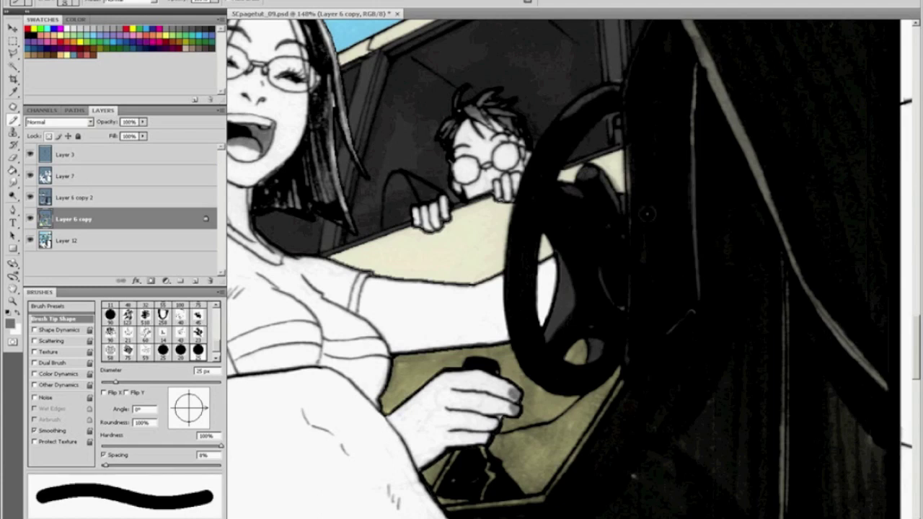
key(bracketright)
key(bracketright)
key(bracketright)
drag(632, 189, 630, 154)
drag(689, 32, 856, 369)
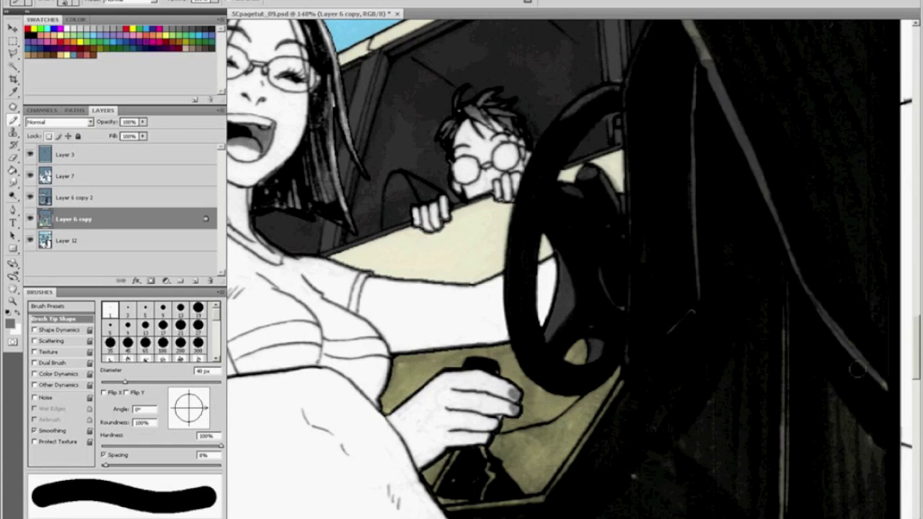
Paint the lower door area beneath the steering wheel grey with a 60 px brush, following the driver's leg with a smaller one
key(ctrl+minus)
key(ctrl+minus)
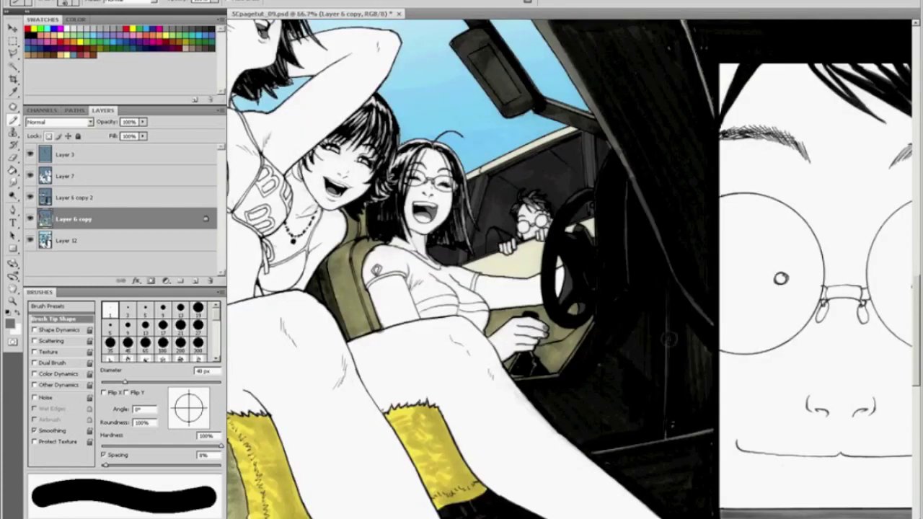
key(bracketright)
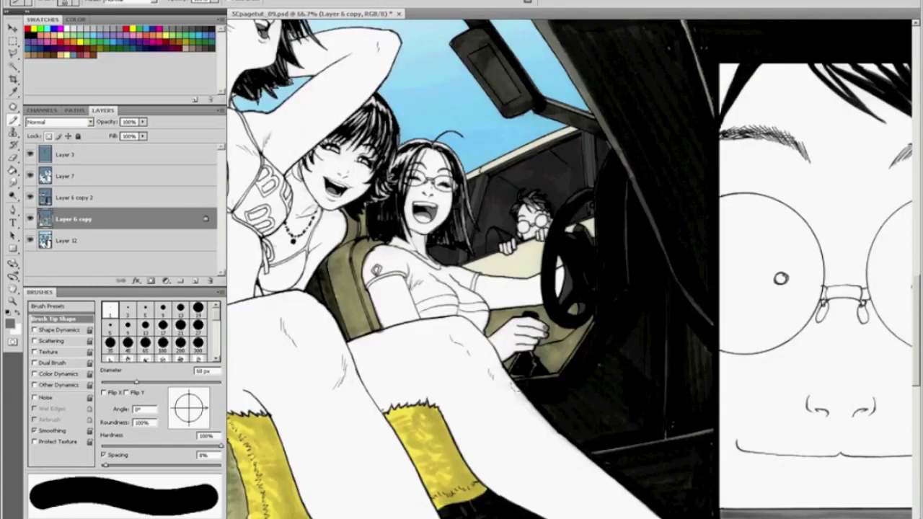
drag(559, 384, 560, 377)
drag(590, 342, 566, 366)
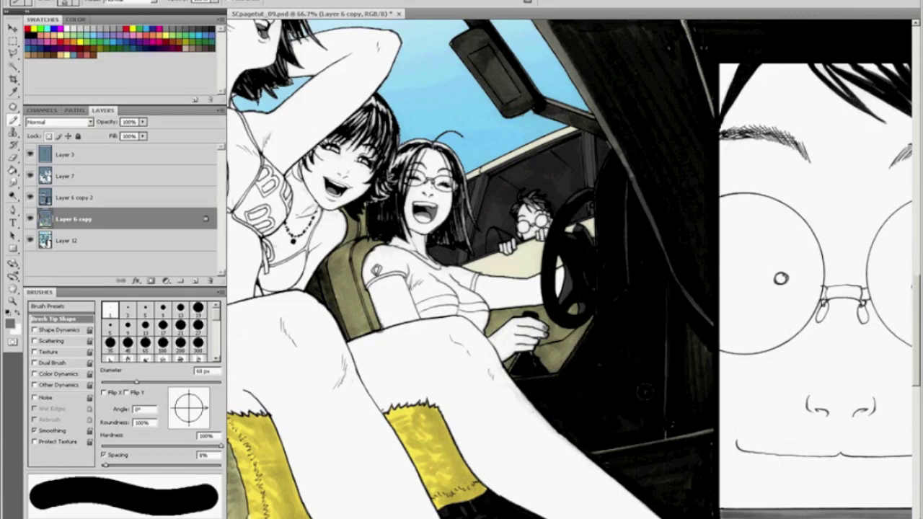
key(bracketleft)
key(bracketleft)
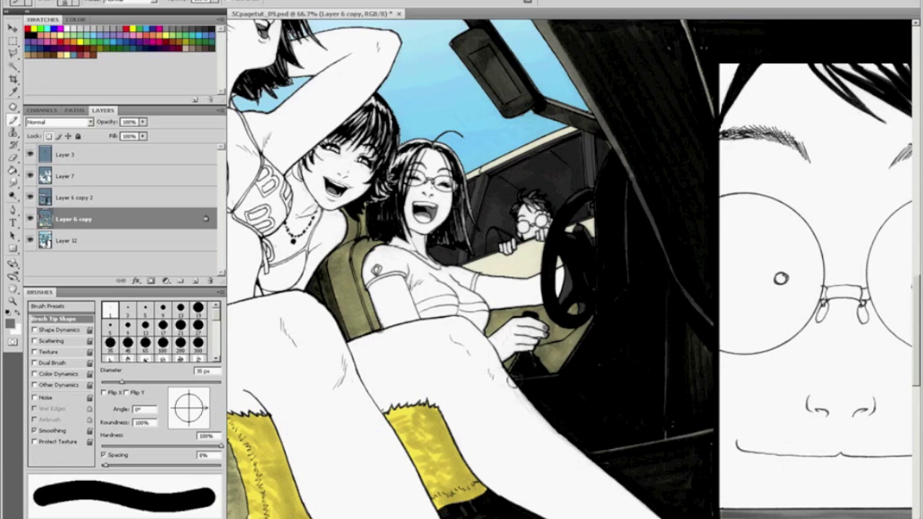
Fill the large door panel with grey using a 125 px brush, undoing the last strokes and repainting them
key(bracketright)
key(bracketright)
key(bracketright)
key(bracketright)
key(bracketright)
key(bracketright)
key(bracketright)
key(bracketright)
mouse_move(667, 461)
mouse_down()
mouse_move(675, 360)
mouse_move(672, 465)
mouse_up()
mouse_move(692, 242)
mouse_down()
mouse_move(691, 195)
mouse_move(636, 157)
mouse_up()
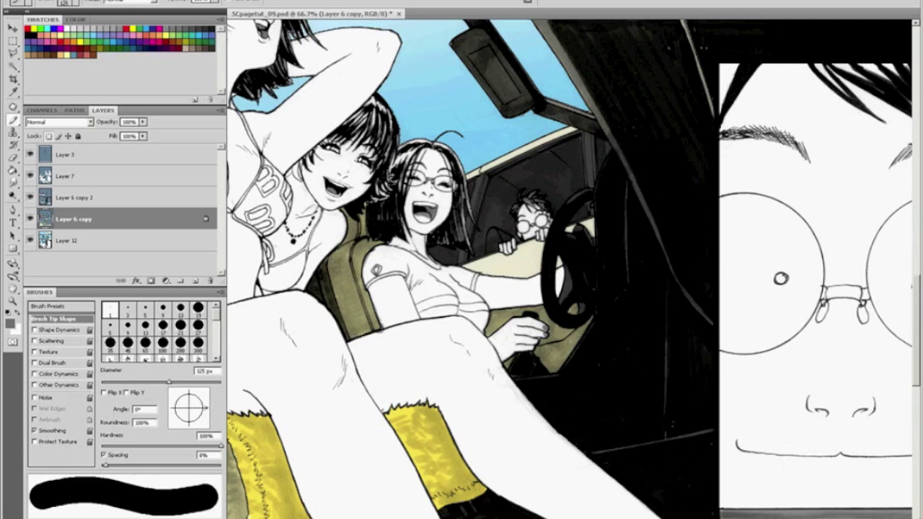
key(ctrl+alt+z)
key(ctrl+alt+z)
mouse_move(672, 355)
mouse_down()
mouse_move(683, 409)
mouse_move(652, 472)
mouse_up()
Paint the windscreen pillar and upper door interior grey, undoing the last two strokes and repainting beside the pillar
key(space)
mouse_move(587, 141)
mouse_down()
mouse_move(494, 373)
mouse_move(487, 356)
mouse_up()
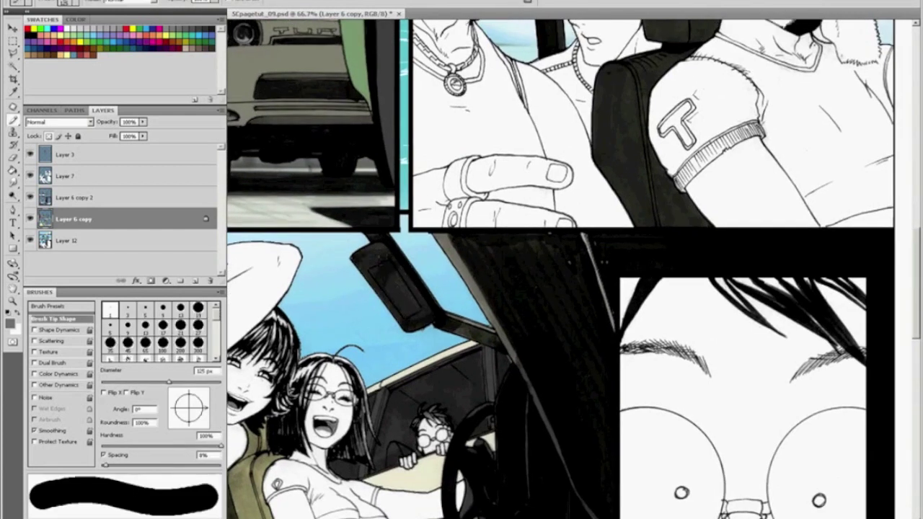
mouse_move(446, 247)
mouse_down()
mouse_move(552, 258)
mouse_move(488, 299)
mouse_move(504, 341)
mouse_up()
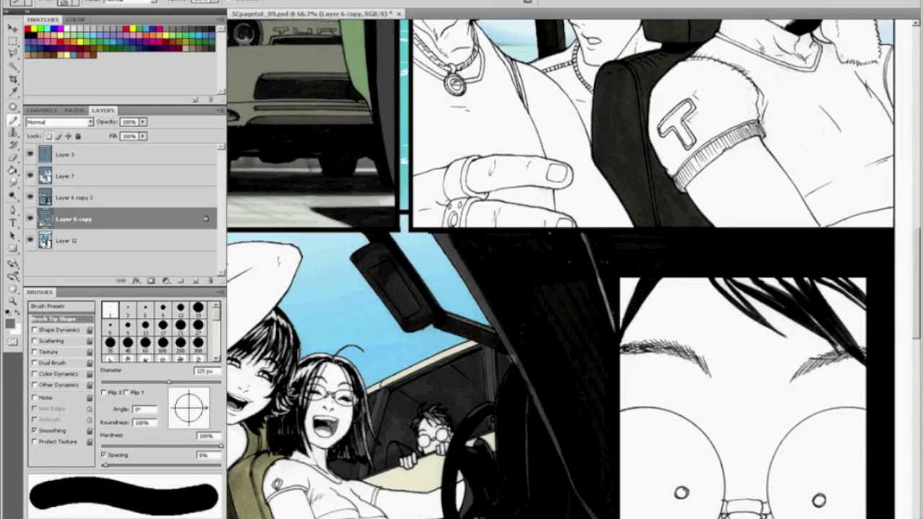
mouse_move(552, 289)
mouse_down()
mouse_move(568, 333)
mouse_move(580, 442)
mouse_up()
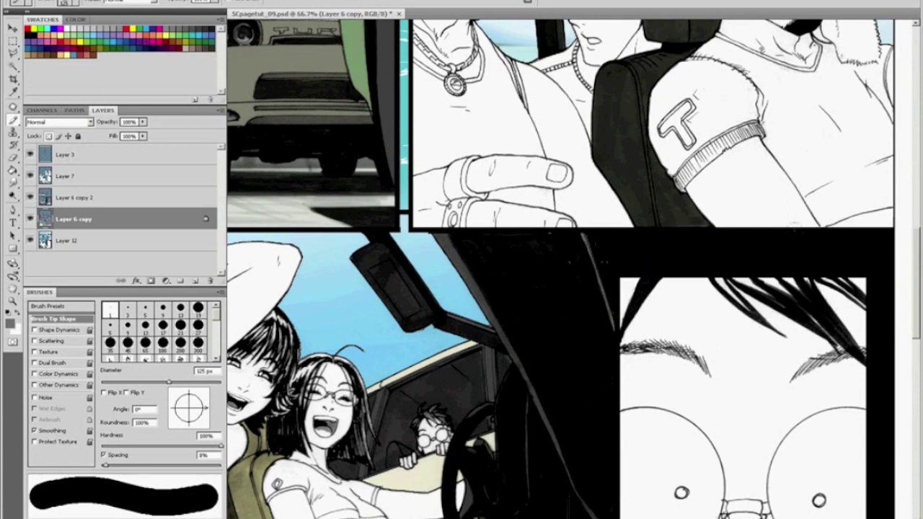
key(ctrl+alt+z)
key(ctrl+alt+z)
drag(560, 292, 594, 378)
Paint the car floor beneath the seats and around the women's feet with the same grey
key(ctrl+minus)
key(ctrl+minus)
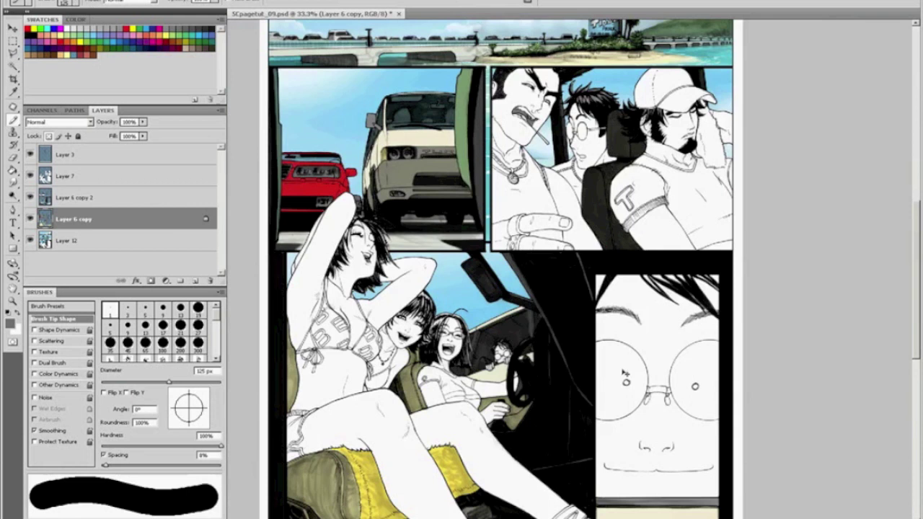
key(space)
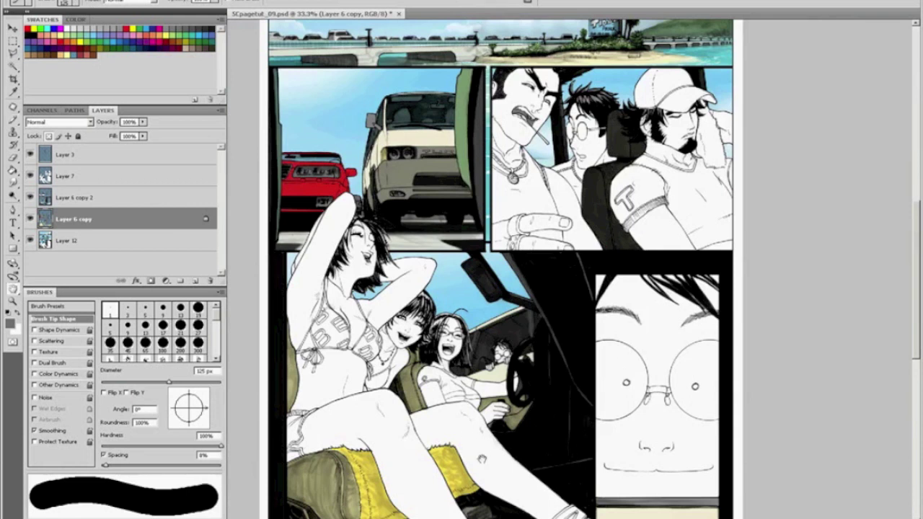
drag(439, 506, 515, 330)
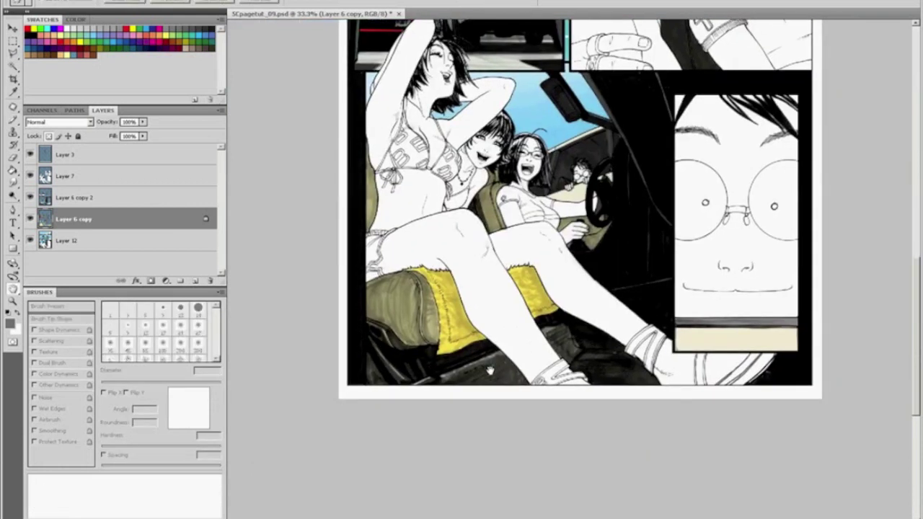
key(b)
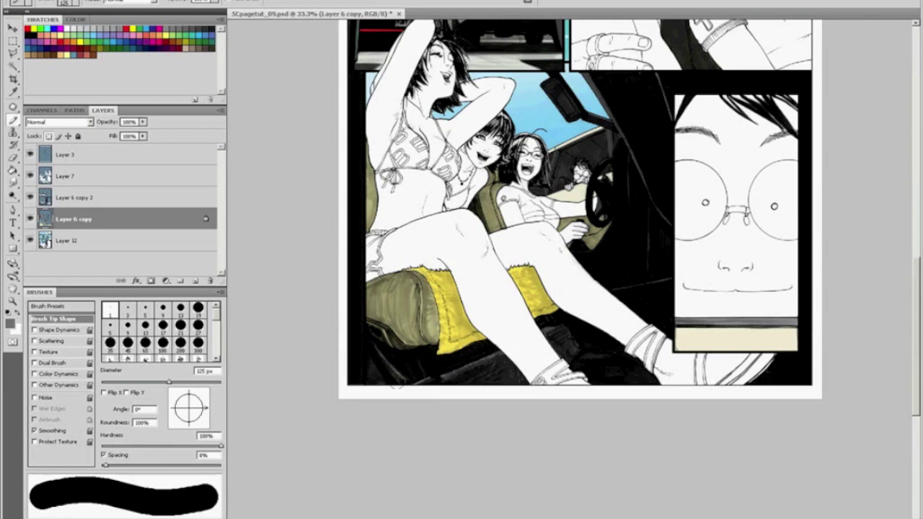
Reduce the brush to 50 px and paint the front seat's base trim grey up to the yellow cover's lower edge
key(z)
drag(328, 286, 472, 395)
key(b)
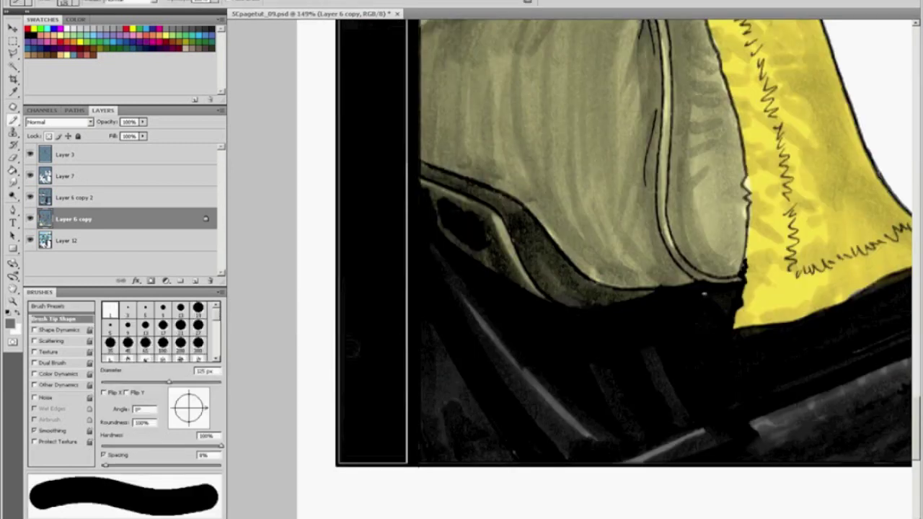
key(bracketleft)
mouse_move(426, 188)
mouse_down()
mouse_move(432, 173)
mouse_move(566, 282)
mouse_move(653, 301)
mouse_up()
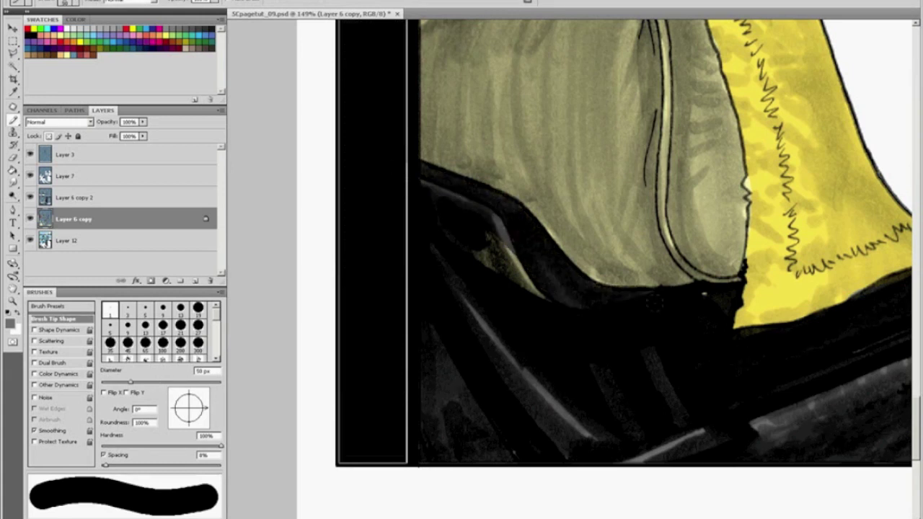
drag(742, 318, 800, 317)
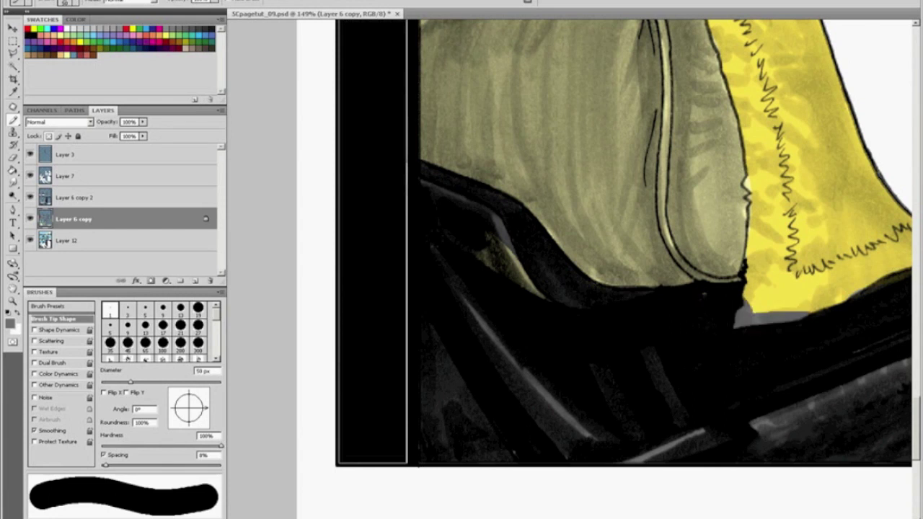
drag(479, 238, 537, 292)
Paint pale yellow along the boundary between the front seat cushion and its fringed yellow cover
key(space)
mouse_move(633, 322)
mouse_down()
mouse_move(504, 447)
mouse_move(472, 498)
mouse_up()
mouse_move(537, 371)
mouse_down()
mouse_move(510, 334)
mouse_move(517, 340)
mouse_up()
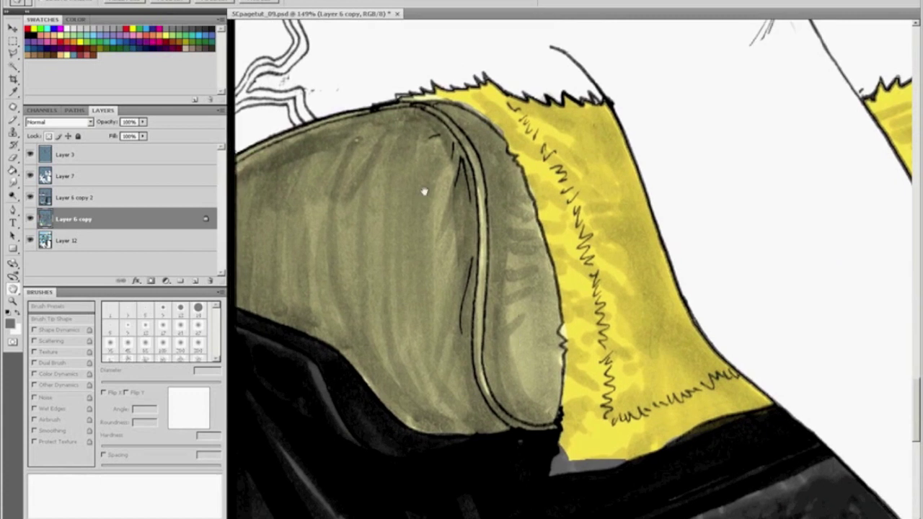
key(b)
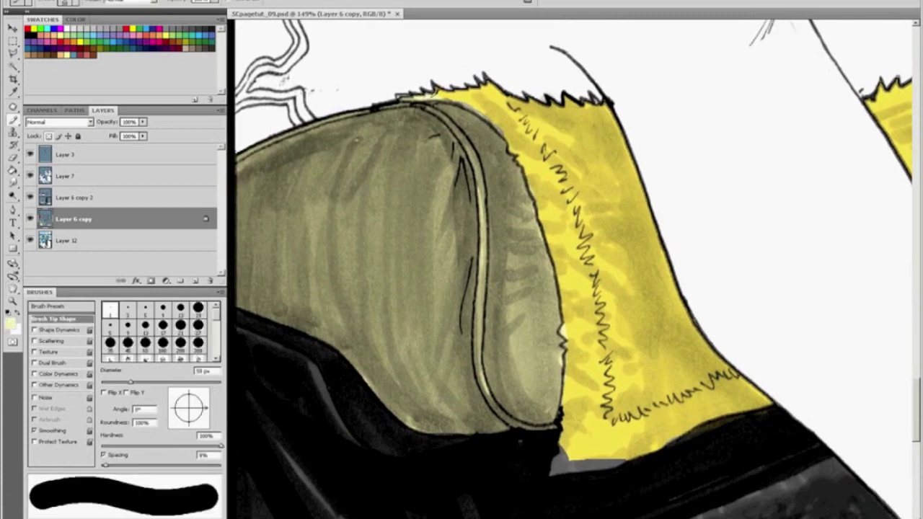
mouse_move(438, 95)
mouse_down()
mouse_move(497, 126)
mouse_move(537, 191)
mouse_move(561, 278)
mouse_move(575, 411)
mouse_up()
key(r)
mouse_move(644, 303)
mouse_down()
mouse_move(406, 367)
mouse_move(408, 305)
mouse_move(551, 299)
mouse_up()
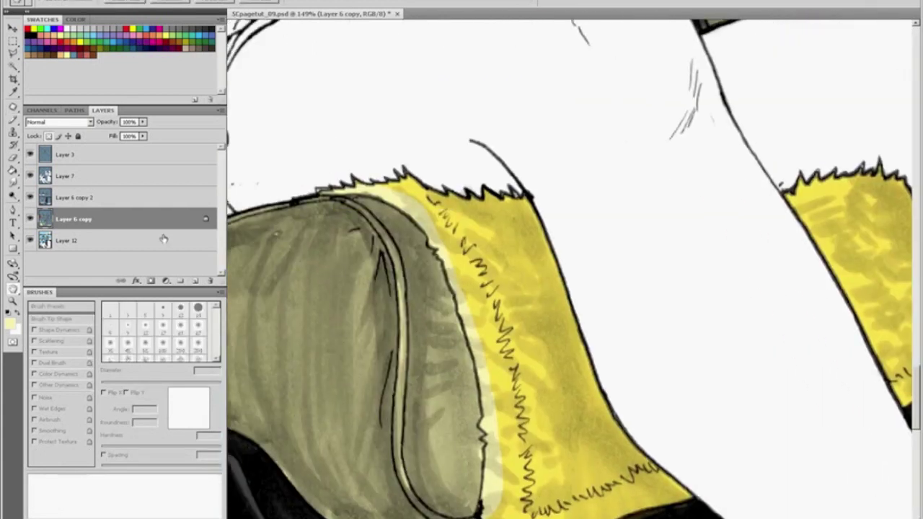
Repaint the fringed cover's edge in strong yellow over the pale overlap, reducing the brush to 20 px for the narrow side
key(b)
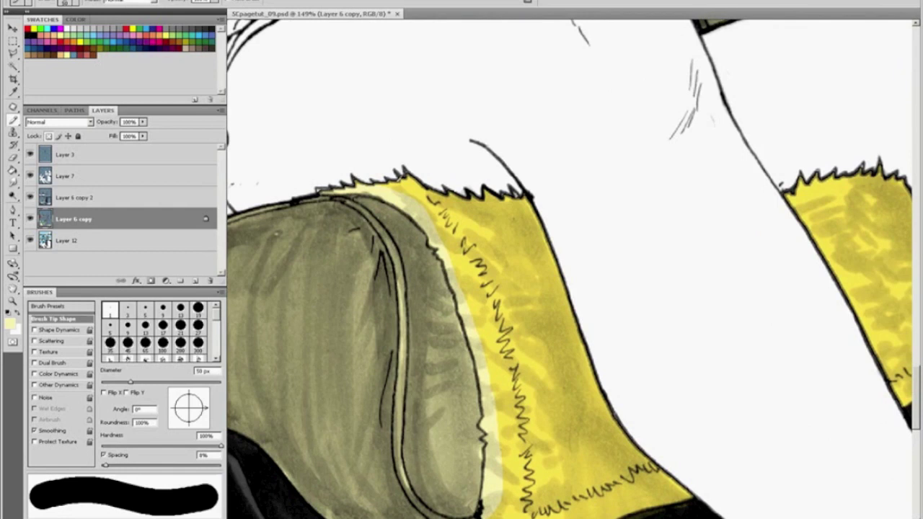
mouse_move(313, 159)
mouse_down()
mouse_move(381, 165)
mouse_move(417, 193)
mouse_up()
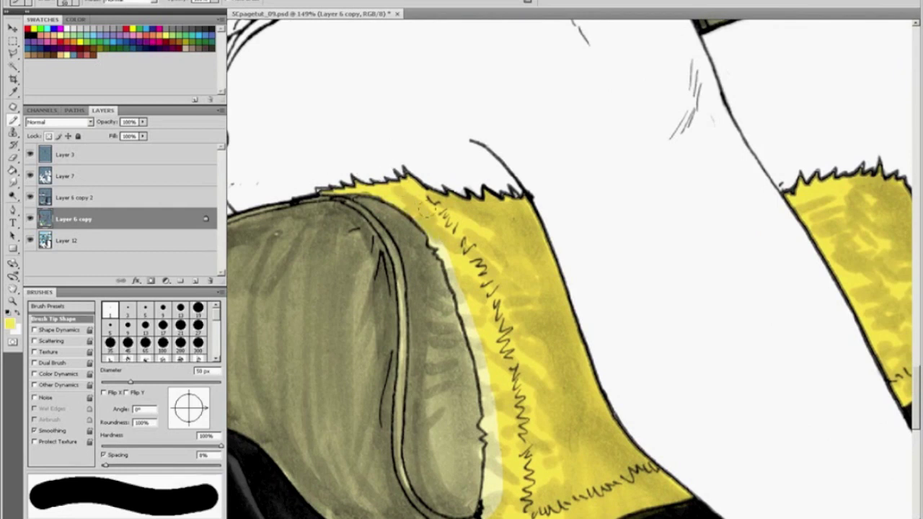
key(bracketleft)
key(bracketleft)
key(bracketleft)
key(bracketleft)
key(bracketleft)
key(bracketleft)
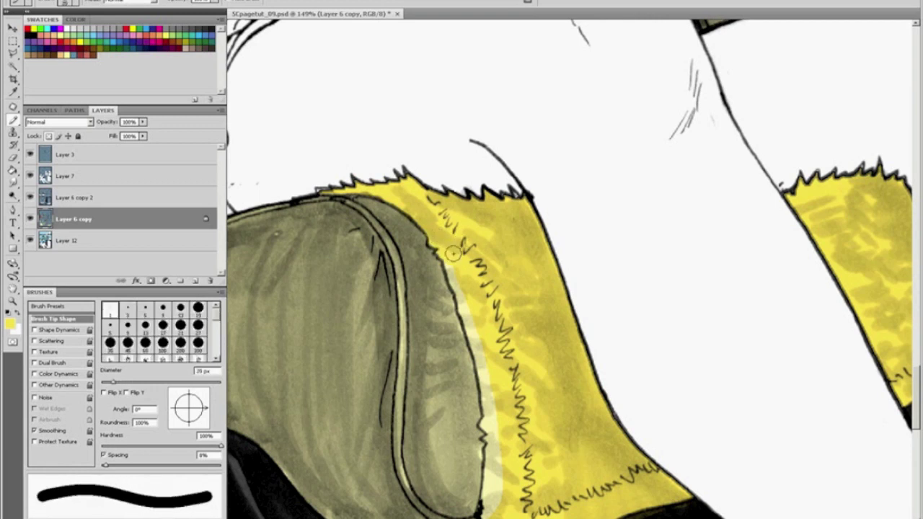
mouse_move(454, 268)
mouse_down()
mouse_move(488, 376)
mouse_move(484, 364)
mouse_move(496, 452)
mouse_move(495, 442)
mouse_move(491, 505)
mouse_move(493, 446)
mouse_up()
Paint the van window glass between the glasses-wearing woman's hair and shoulder dark teal with a 40 px brush
key(ctrl+0)
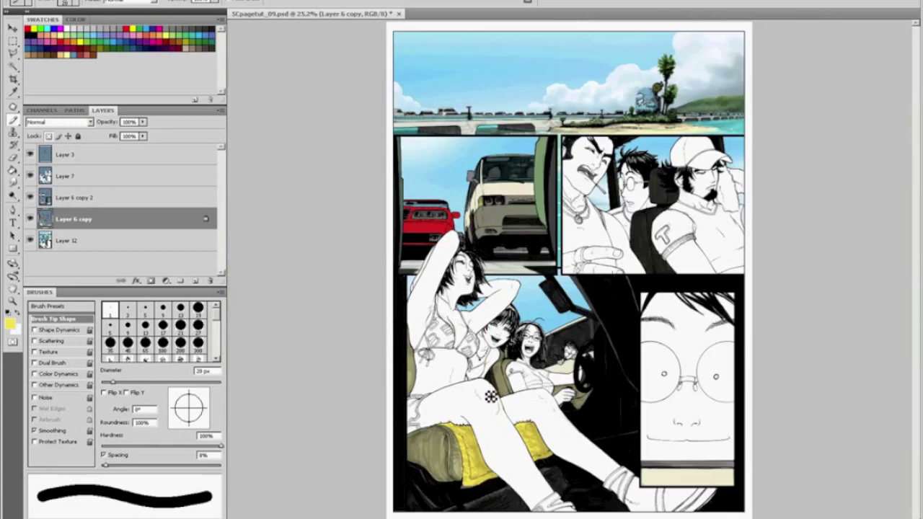
key(z)
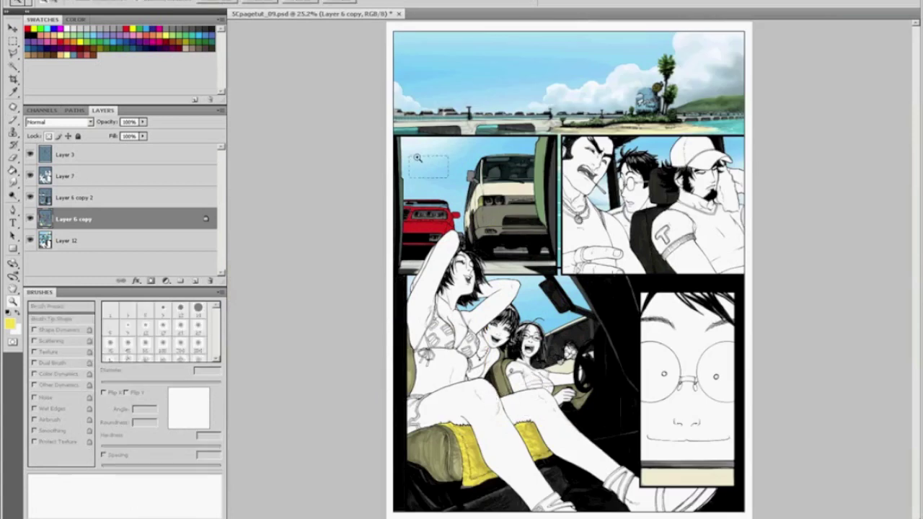
drag(417, 158, 667, 412)
key(b)
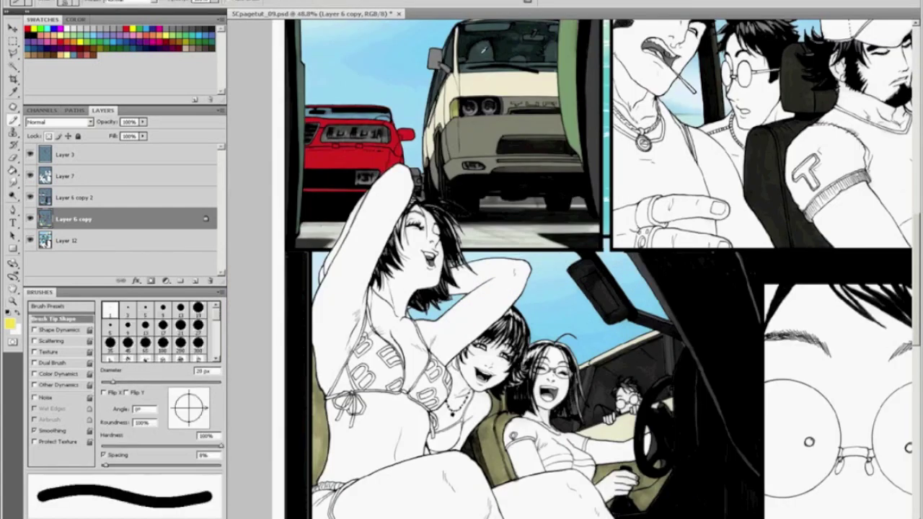
key(z)
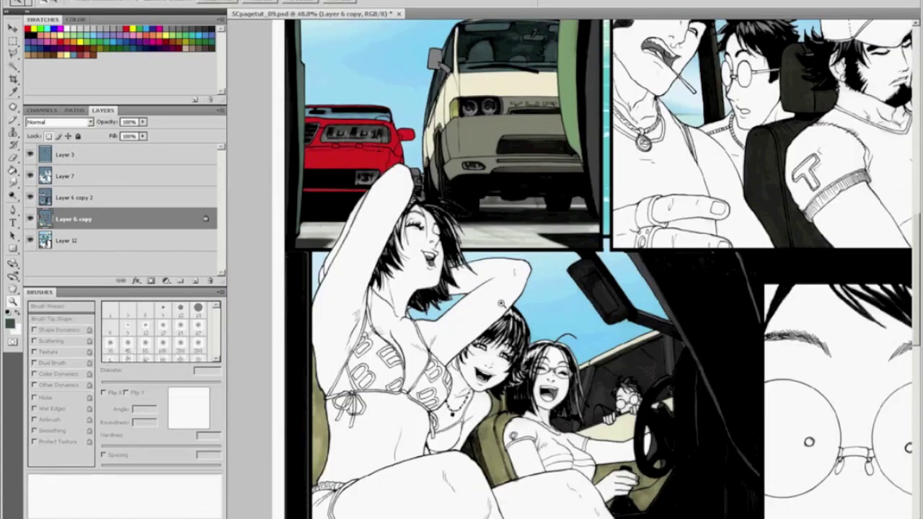
drag(500, 307, 725, 508)
key(b)
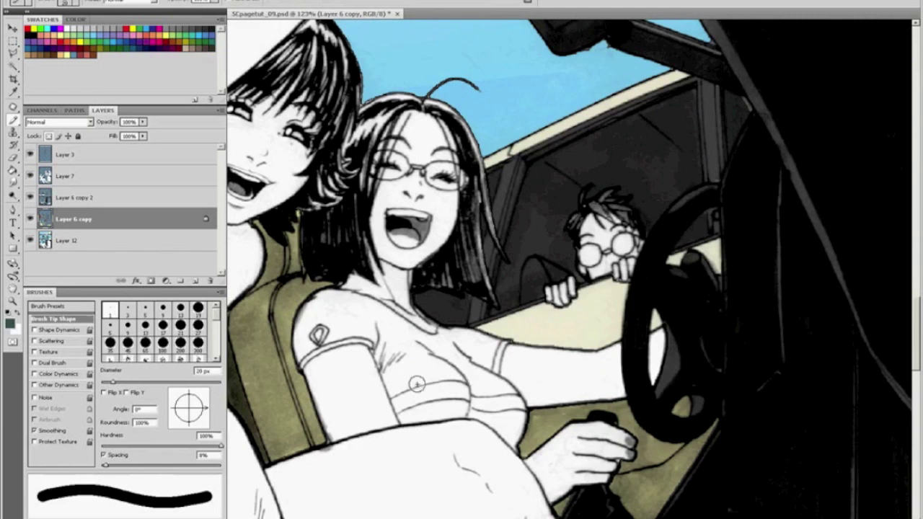
key(bracketright)
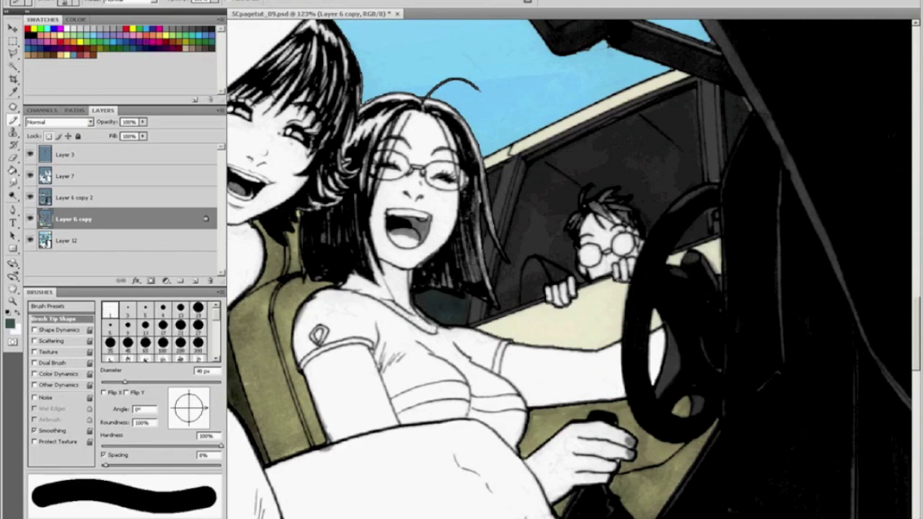
key(bracketleft)
key(bracketleft)
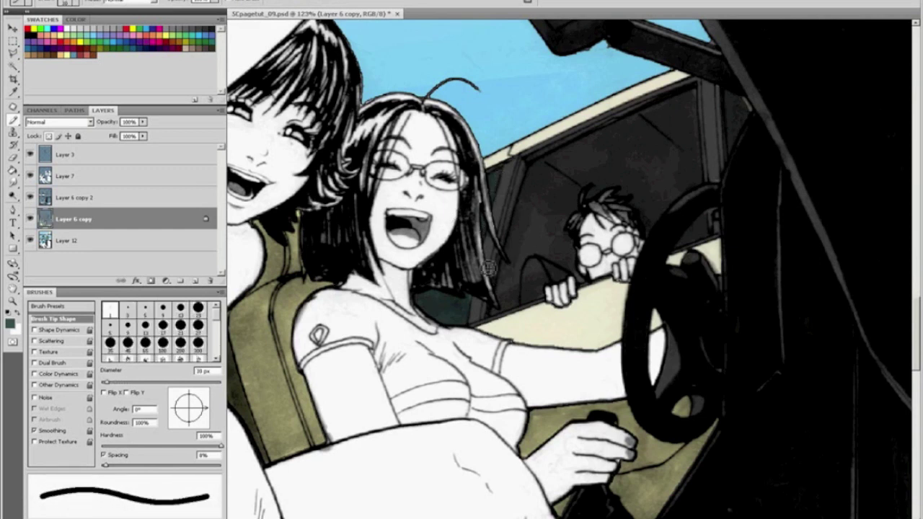
Select the van's window panes around the peeking boy and beside the pillar, fill them with the same dark teal, and deselect
key(l)
mouse_move(496, 279)
mouse_down()
mouse_move(529, 160)
mouse_move(646, 95)
mouse_move(695, 85)
mouse_move(701, 177)
mouse_move(665, 200)
mouse_move(644, 249)
mouse_move(552, 259)
mouse_move(530, 250)
mouse_move(520, 285)
mouse_up()
click(492, 309)
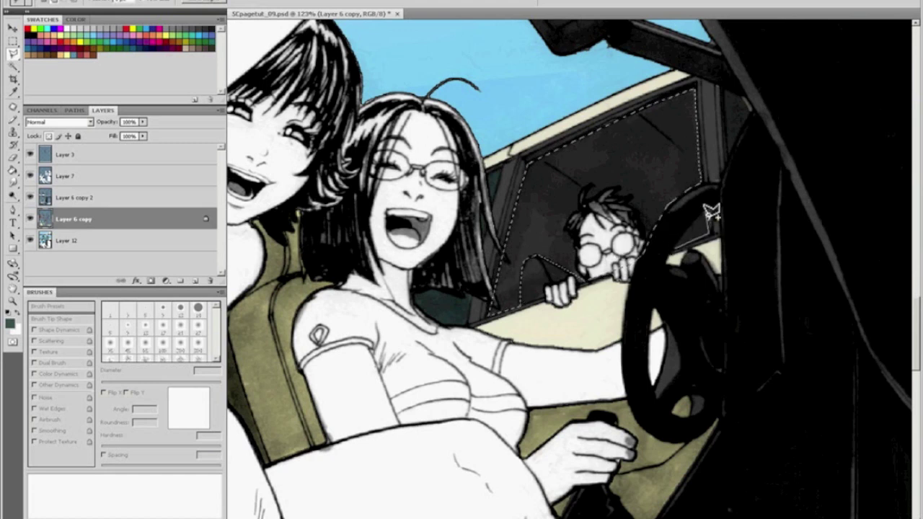
click(728, 160)
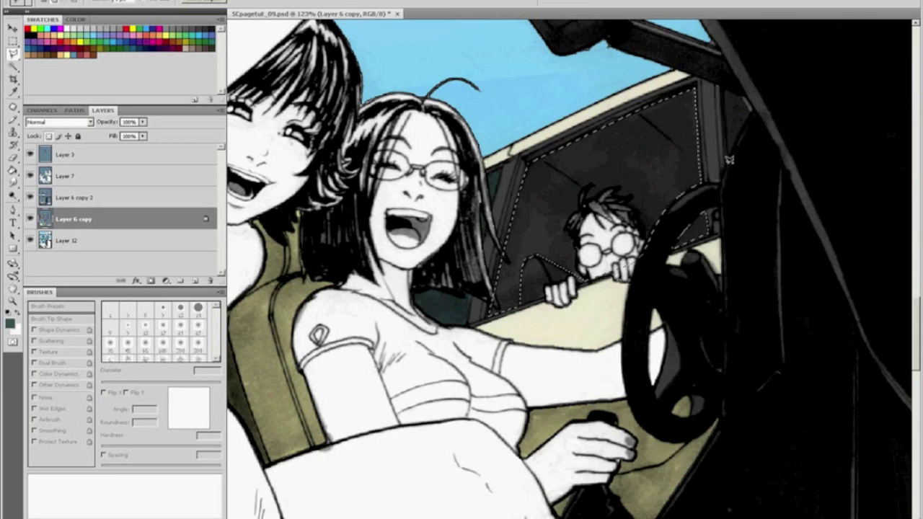
click(726, 91)
click(754, 105)
click(728, 160)
key(g)
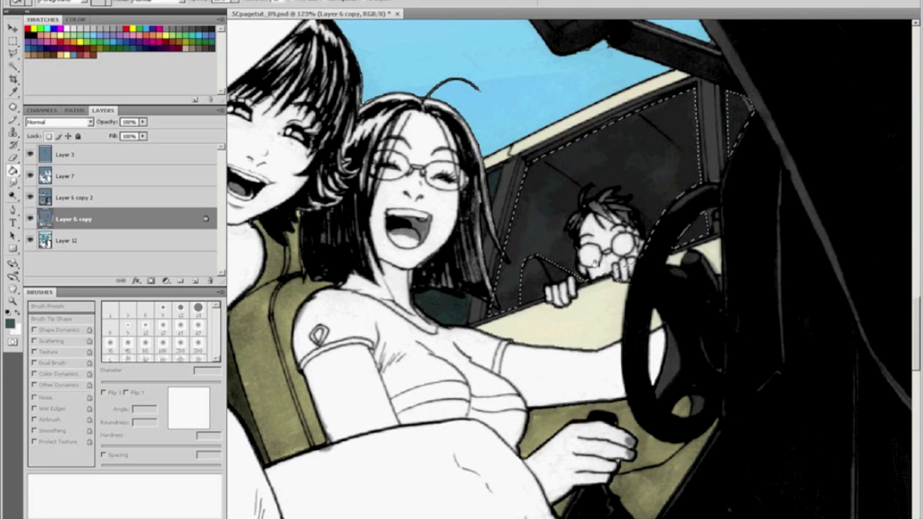
key(ctrl+d)
Outline the wiper strip along the base of the van's windshield, fill it with a sampled dark grey, and deselect
key(ctrl+0)
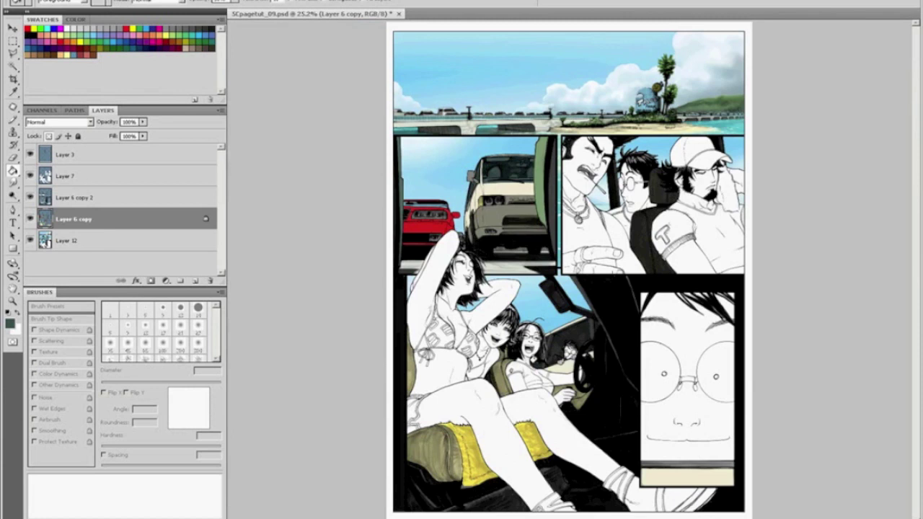
key(z)
drag(459, 145, 566, 204)
key(l)
click(401, 293)
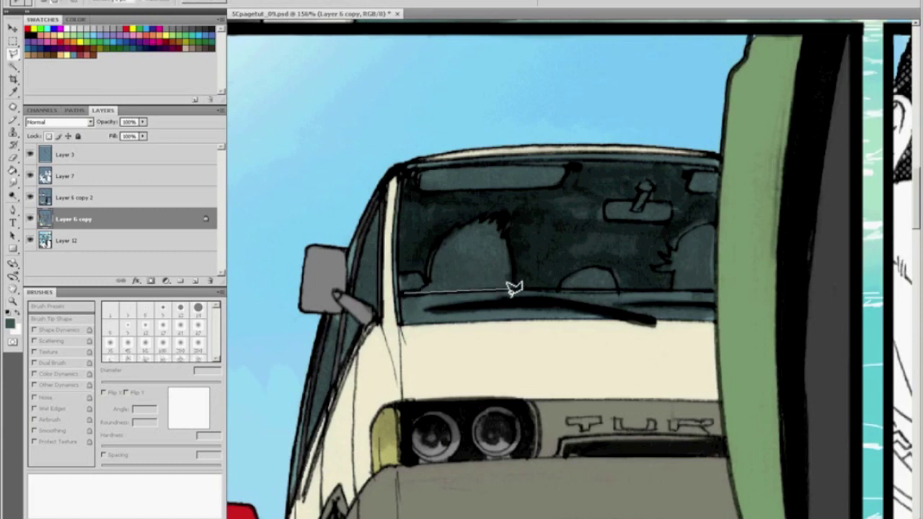
click(716, 290)
click(715, 327)
click(464, 350)
click(398, 339)
click(402, 292)
key(b)
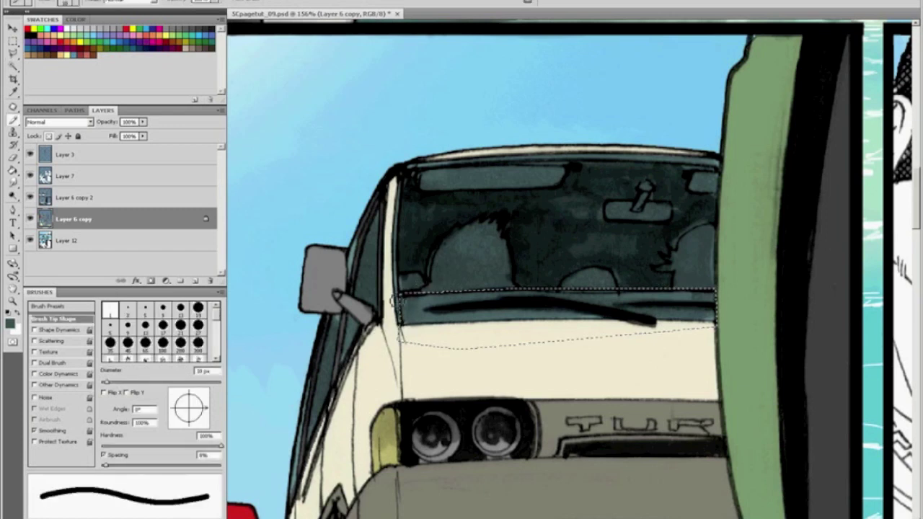
alt+click(354, 273)
alt+click(354, 275)
key(g)
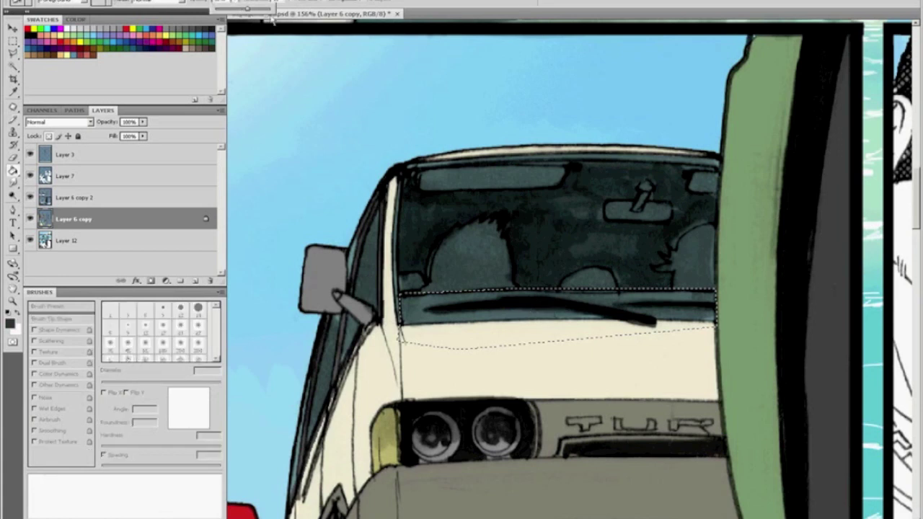
click(505, 299)
key(ctrl+d)
key(l)
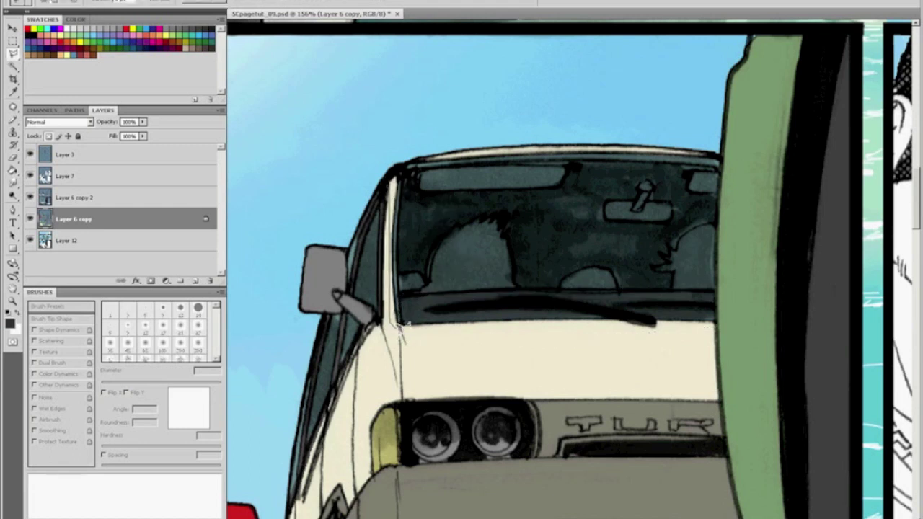
Select the sun visors and the large head silhouette behind the van's windshield, fill them with dark gray, and deselect
click(398, 294)
mouse_move(516, 286)
mouse_down()
mouse_move(505, 217)
mouse_move(476, 213)
mouse_move(427, 269)
mouse_move(401, 266)
mouse_move(396, 222)
mouse_move(409, 168)
mouse_move(424, 167)
mouse_move(423, 185)
mouse_move(481, 188)
mouse_move(474, 186)
mouse_move(545, 175)
mouse_move(558, 185)
mouse_move(573, 158)
mouse_move(593, 157)
mouse_move(718, 164)
mouse_move(694, 167)
mouse_move(689, 192)
mouse_move(710, 125)
mouse_move(598, 121)
mouse_move(488, 132)
mouse_move(377, 171)
mouse_up()
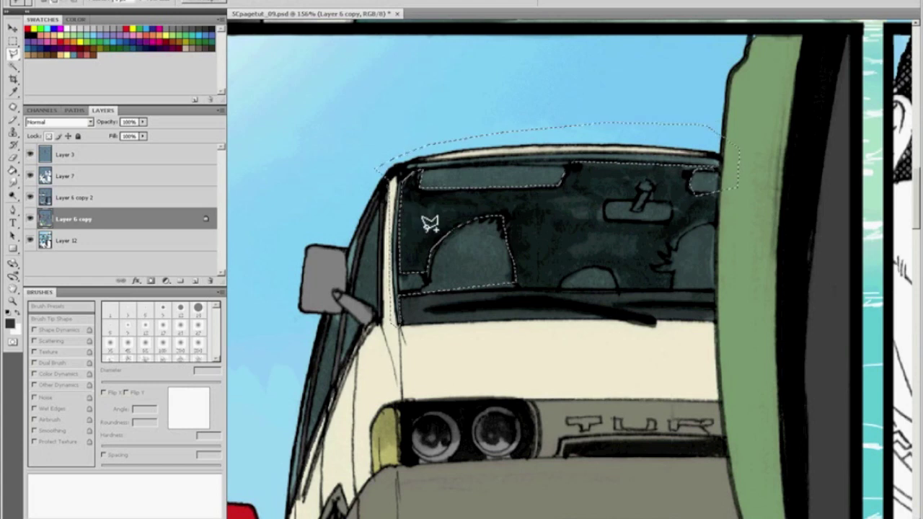
key(g)
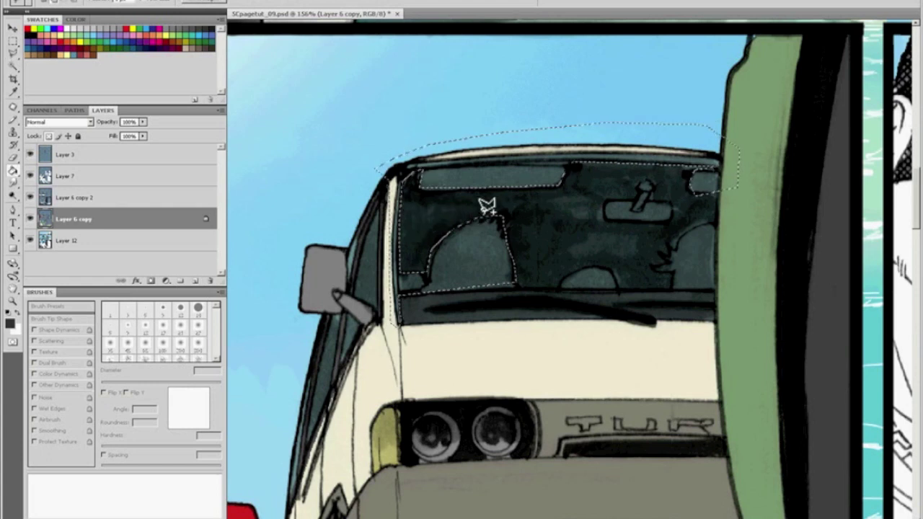
click(505, 170)
key(ctrl+d)
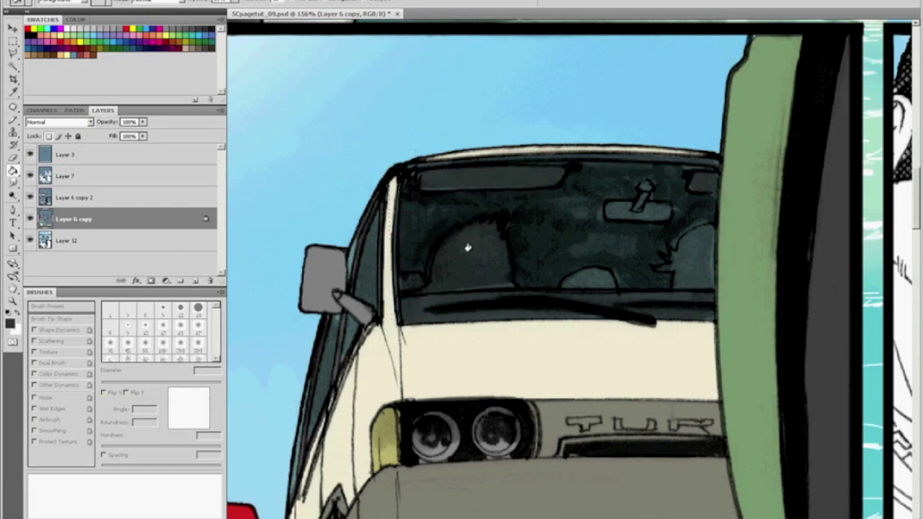
Select the remaining seat and passenger silhouettes behind the van's windshield and fill them with the same dark gray
key(b)
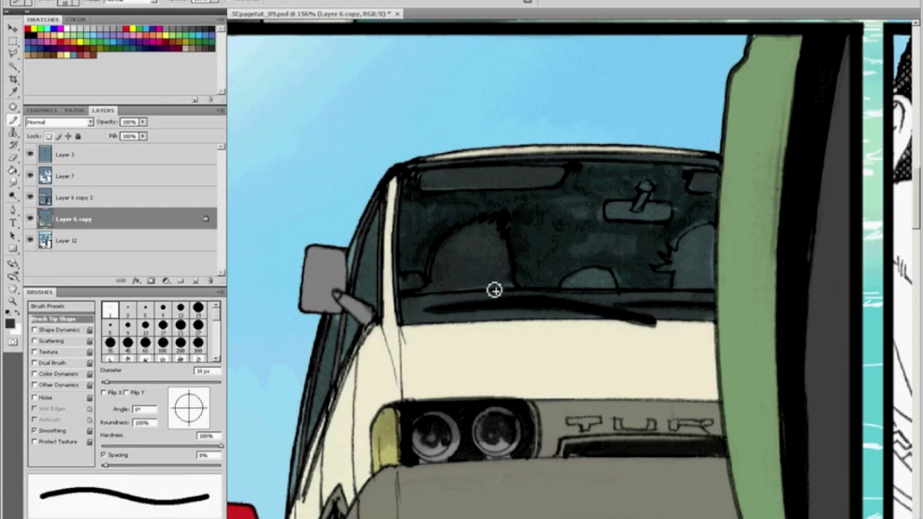
key(l)
mouse_move(446, 290)
mouse_down()
mouse_move(494, 274)
mouse_move(526, 286)
mouse_move(440, 291)
mouse_up()
mouse_move(562, 290)
mouse_down()
mouse_move(585, 265)
mouse_move(611, 268)
mouse_move(613, 292)
mouse_up()
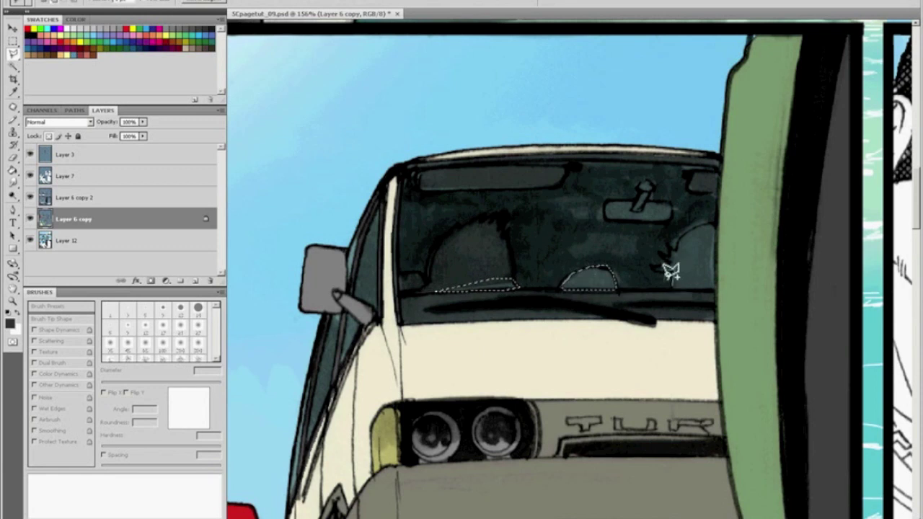
mouse_move(664, 261)
mouse_down()
mouse_move(671, 239)
mouse_move(691, 239)
mouse_move(714, 220)
mouse_move(744, 232)
mouse_move(748, 269)
mouse_move(682, 296)
mouse_move(663, 273)
mouse_up()
key(z)
drag(626, 209, 783, 322)
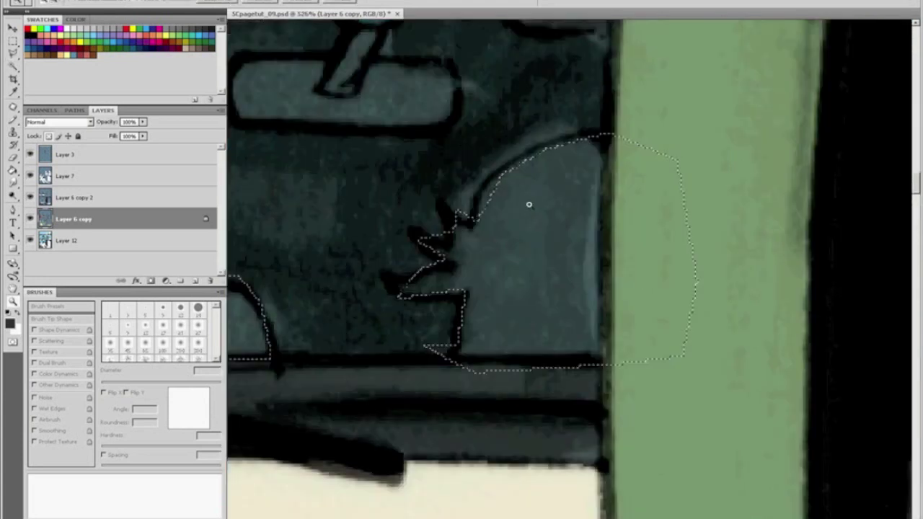
key(alt+BackSpace)
key(ctrl+z)
key(g)
click(529, 323)
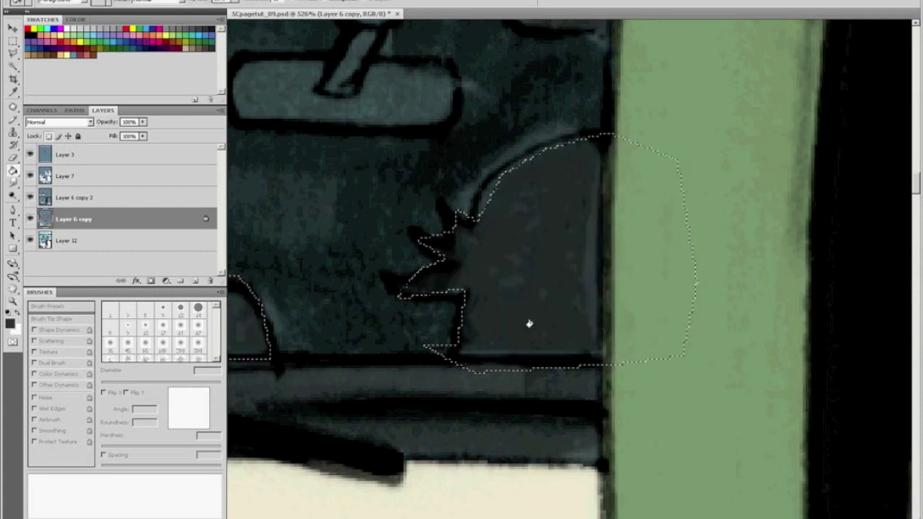
click(504, 339)
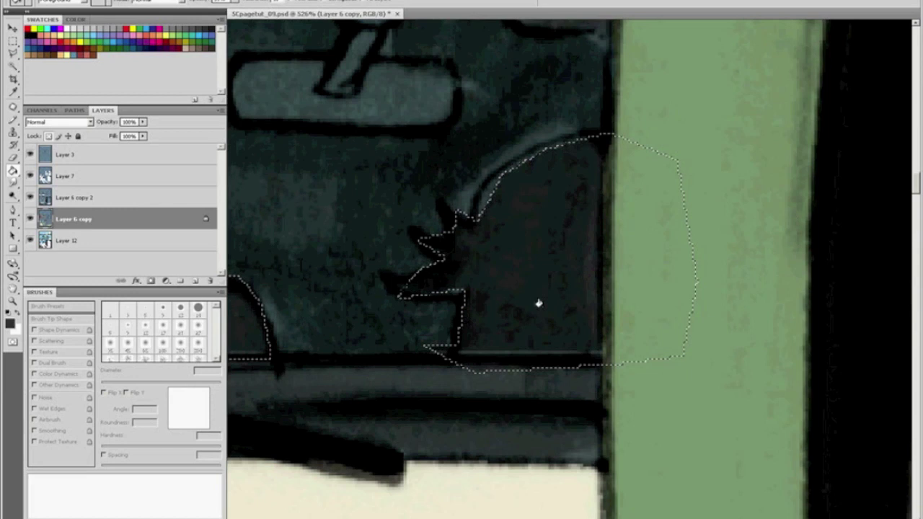
key(ctrl+z)
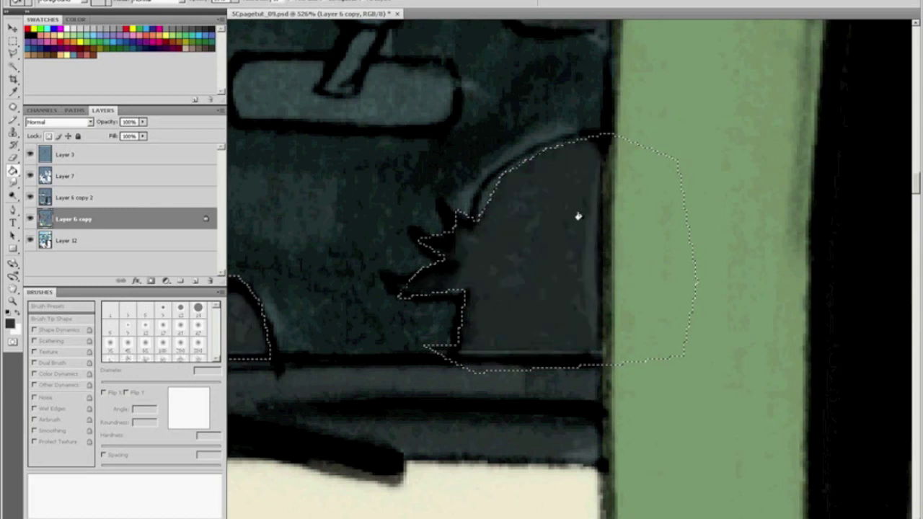
Select the rounded silhouette in the red car's upper window, fill it with dark gray, and deselect
key(ctrl+0)
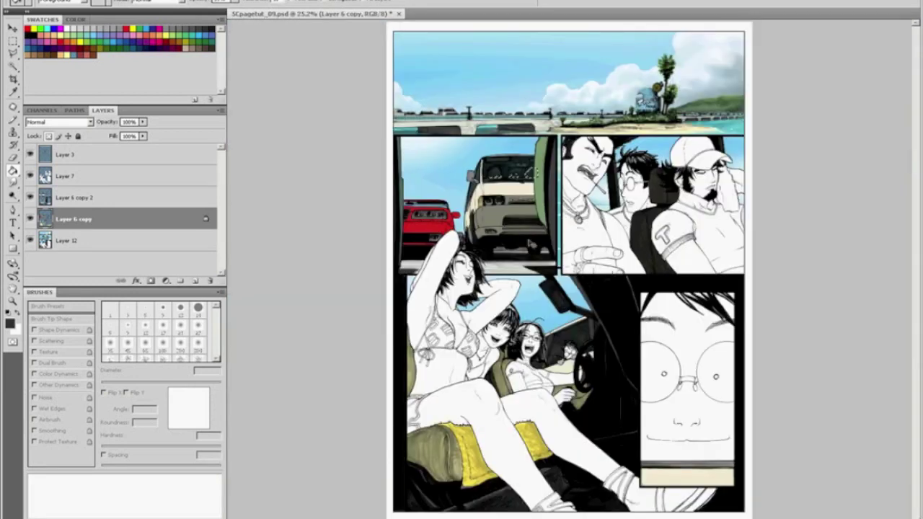
key(z)
drag(438, 195, 460, 226)
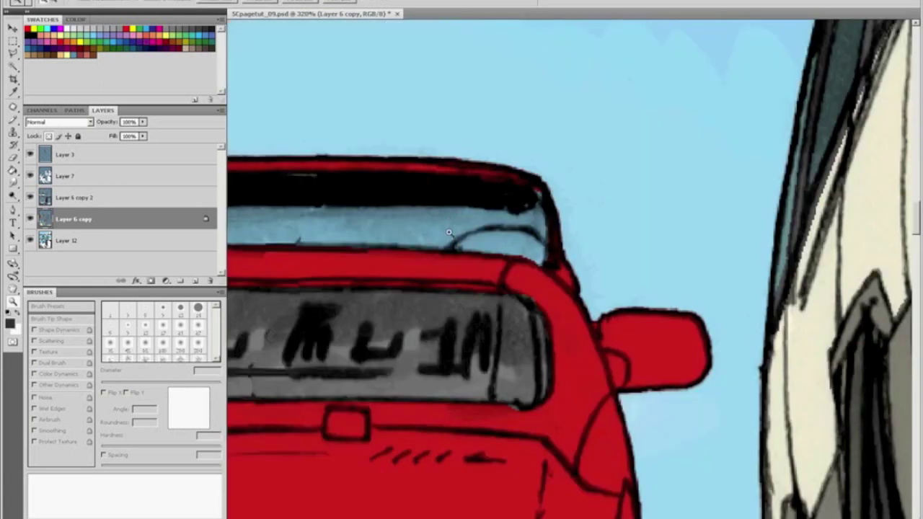
key(l)
mouse_move(450, 247)
mouse_down()
mouse_move(524, 228)
mouse_move(546, 250)
mouse_move(544, 261)
mouse_move(454, 251)
mouse_up()
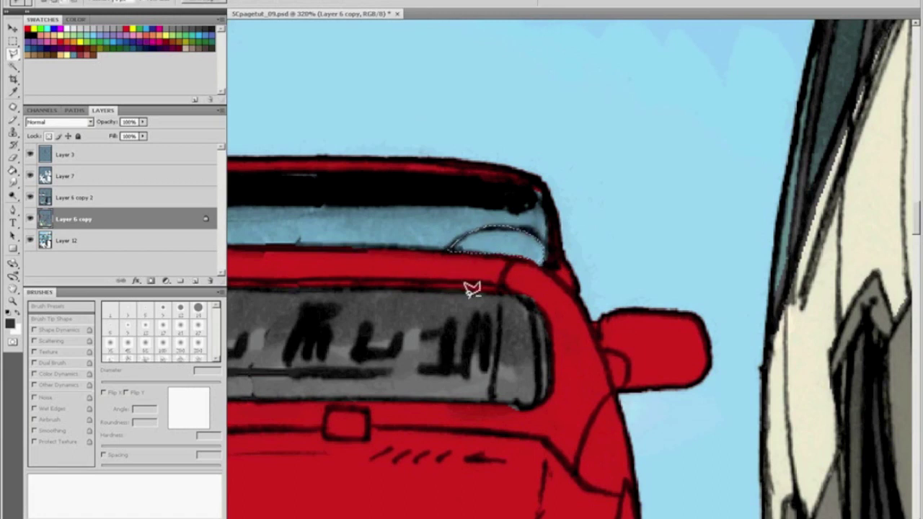
key(alt+BackSpace)
key(ctrl+d)
Select the lower end of the yellow seat cover and paint its unfilled gray bottom corner with the sampled yellow
key(ctrl+0)
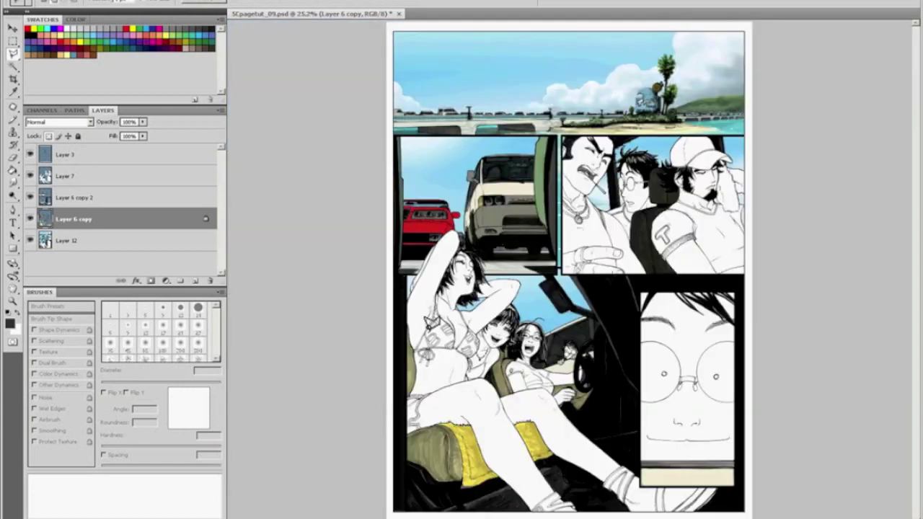
key(z)
drag(436, 413, 521, 497)
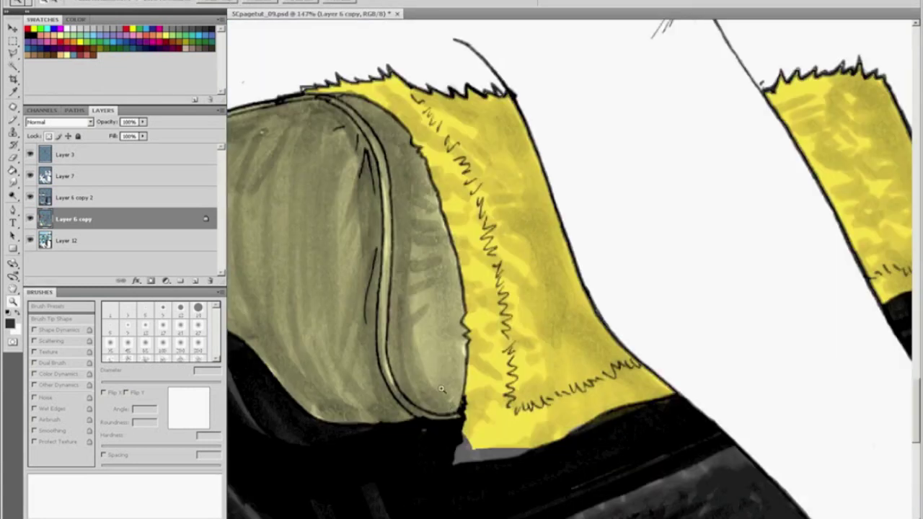
key(l)
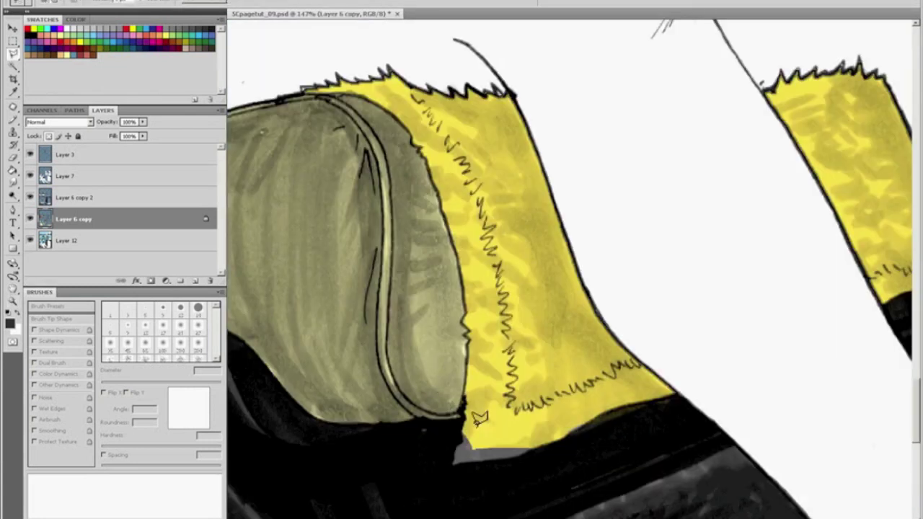
mouse_move(455, 462)
mouse_down()
mouse_move(525, 448)
mouse_move(612, 404)
mouse_move(689, 391)
mouse_move(690, 382)
mouse_move(587, 315)
mouse_move(512, 349)
mouse_move(476, 397)
mouse_up()
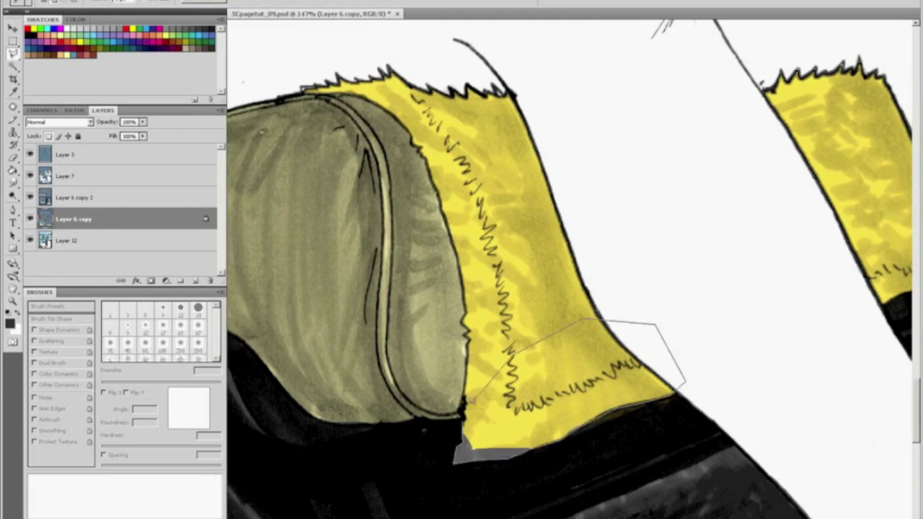
key(b)
alt+click(495, 439)
mouse_move(494, 439)
mouse_down()
mouse_move(449, 477)
mouse_move(503, 426)
mouse_move(539, 437)
mouse_move(501, 468)
mouse_move(571, 433)
mouse_up()
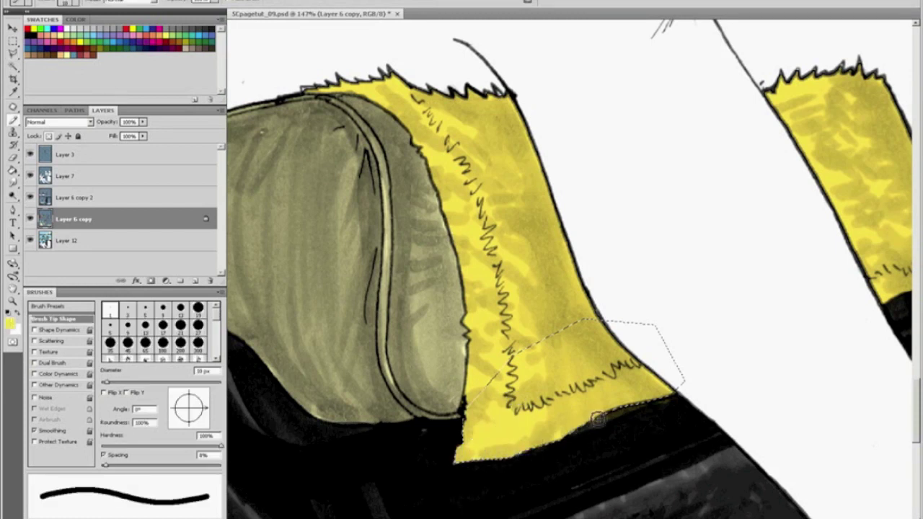
Paint along the seat cover's lower edge with the sampled near-black colour, sample a gray, and clear the selection
alt+click(600, 431)
drag(600, 425, 681, 397)
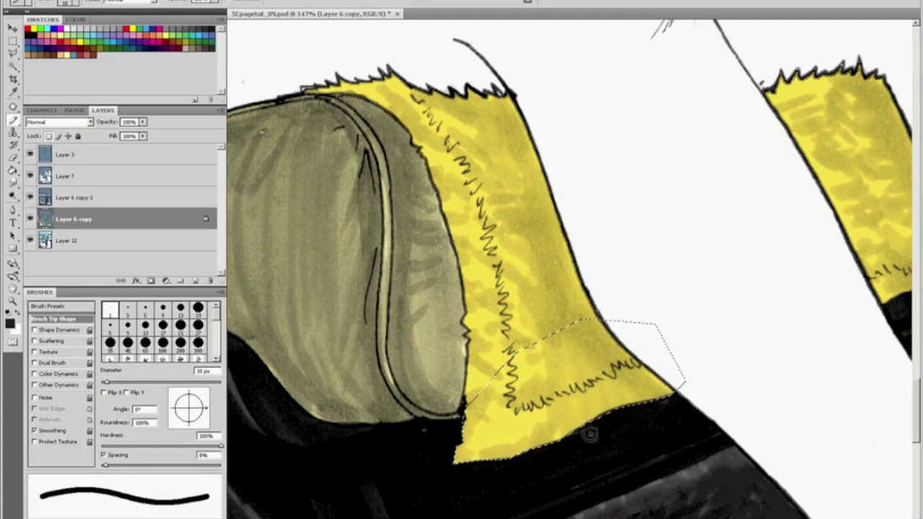
alt+click(685, 473)
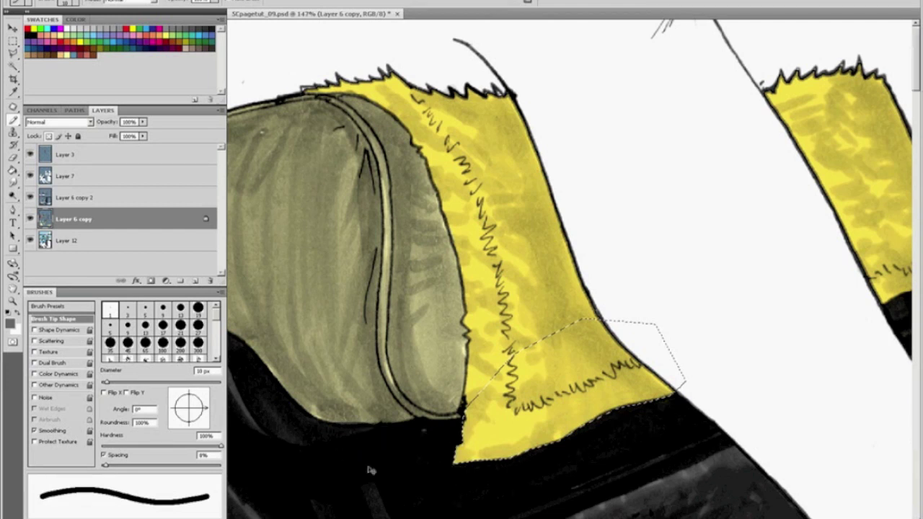
key(ctrl+0)
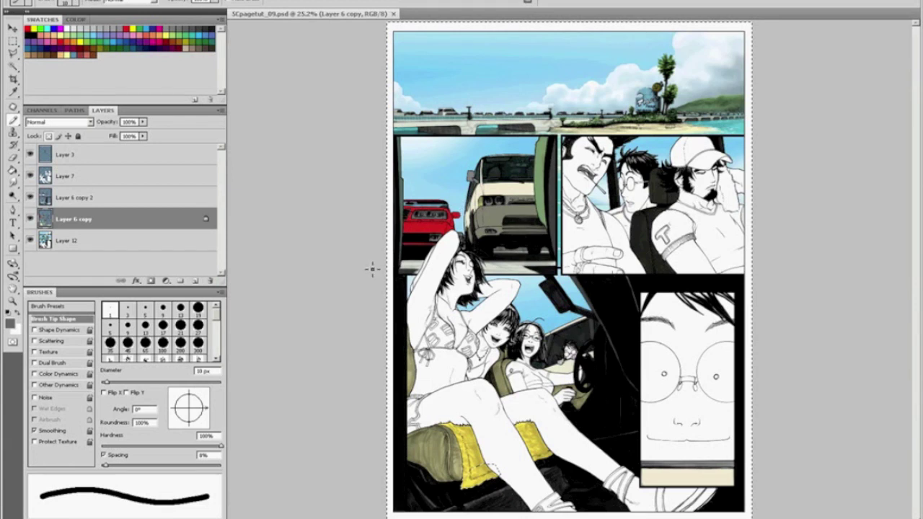
key(ctrl+d)
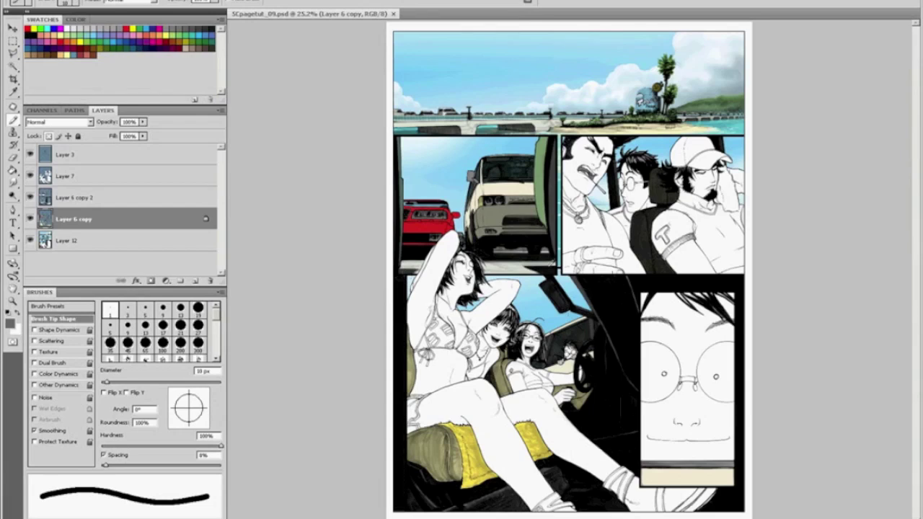
Touch up the dark car interior beside the women, and fill the interior behind the men using a light gray swatch
alt+click(561, 341)
click(559, 355)
key(g)
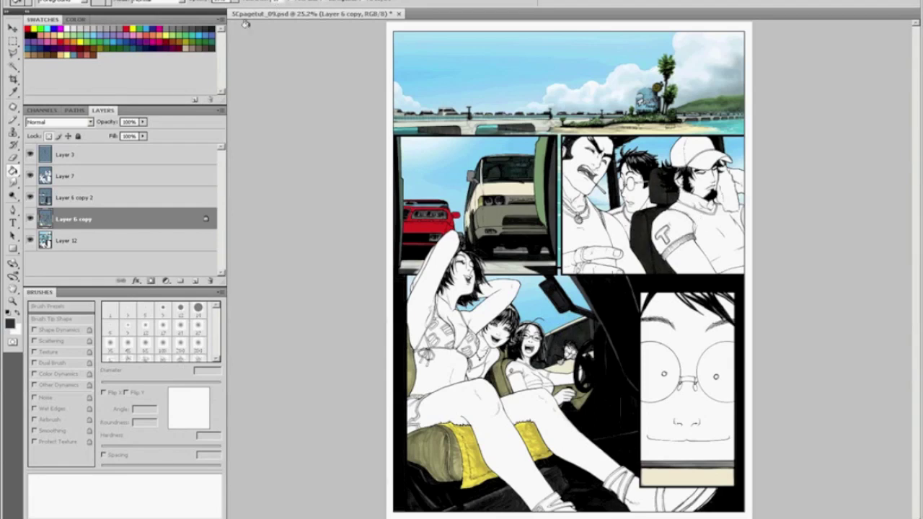
click(107, 27)
click(612, 174)
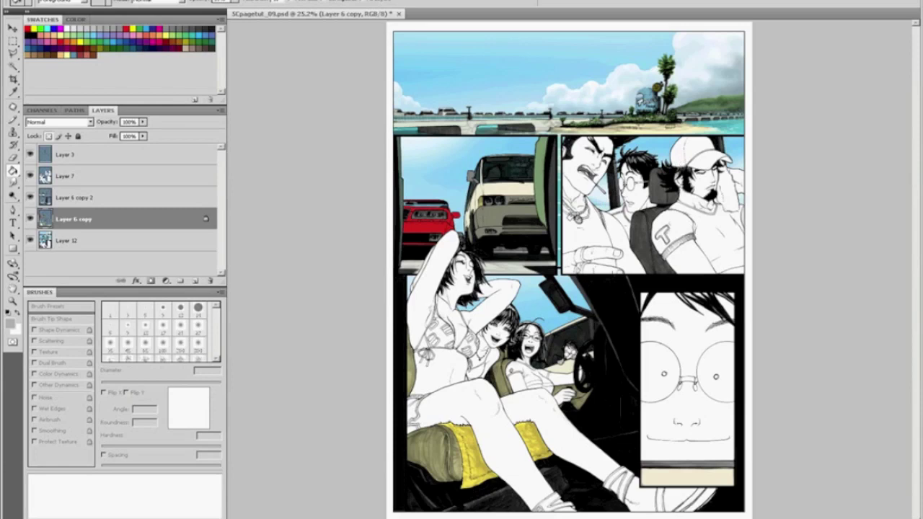
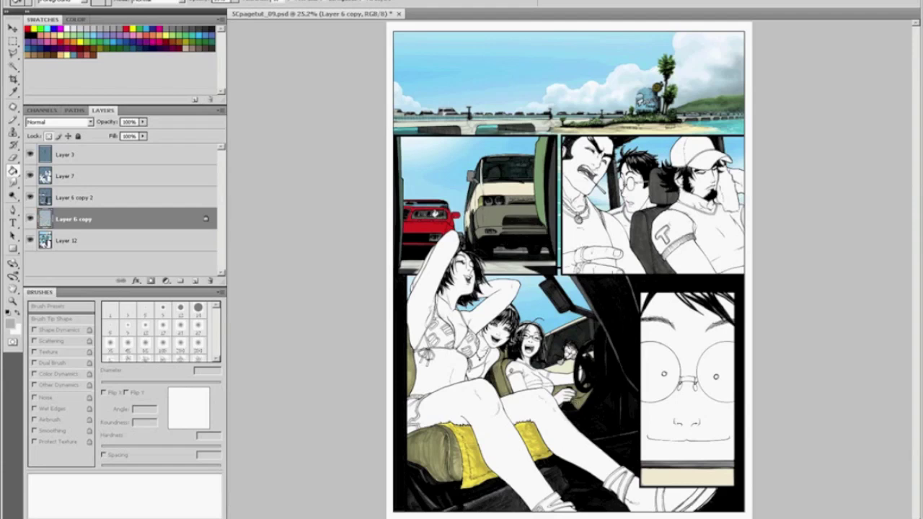
Add a new layer above Layer 6 copy and set its blending mode to Multiply
key(z)
drag(385, 144, 491, 273)
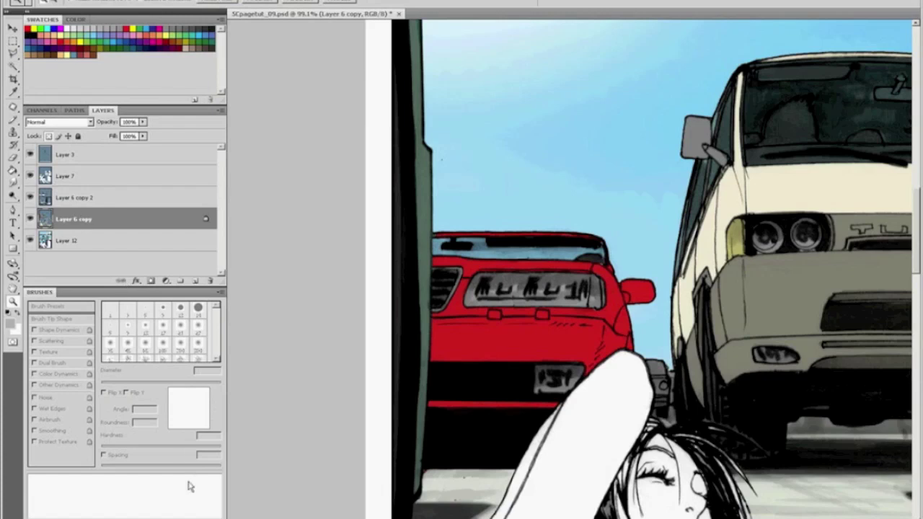
click(195, 280)
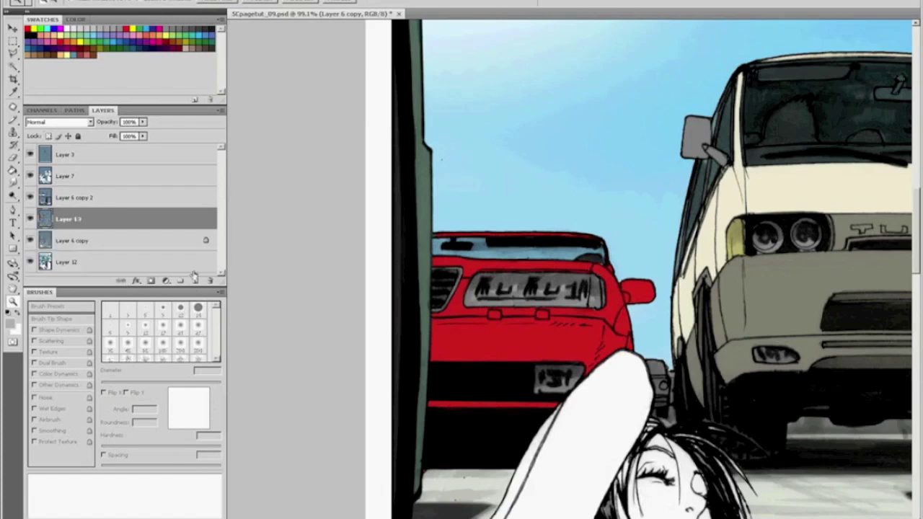
click(90, 122)
click(64, 168)
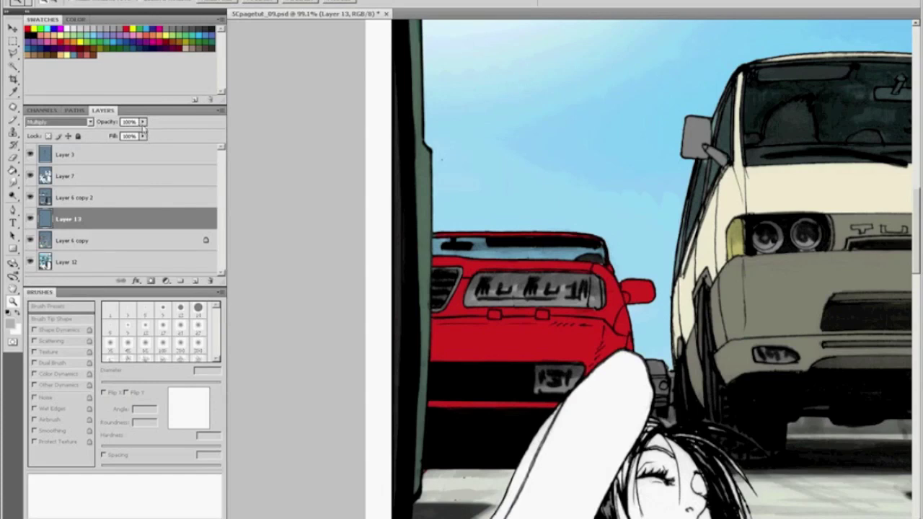
Choose a medium gray swatch as the shading colour and clip the Multiply layer to Layer 6 copy
double_click(118, 31)
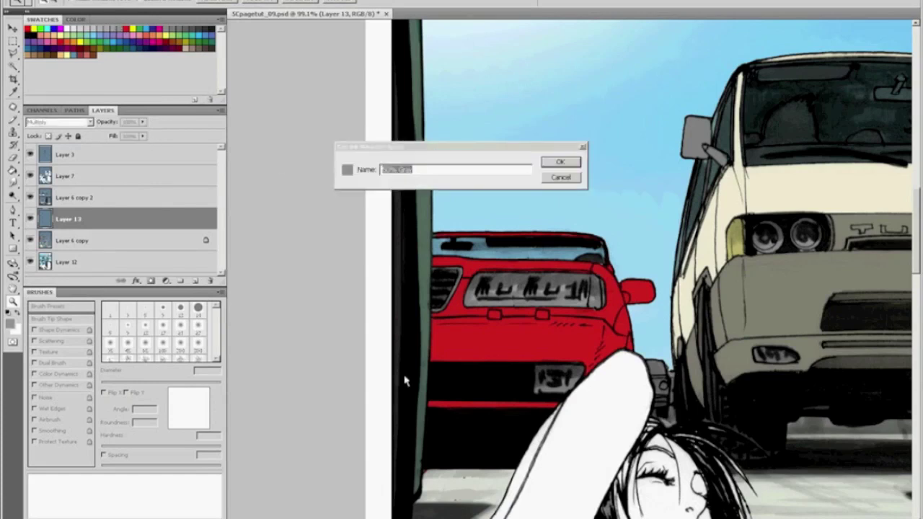
click(561, 163)
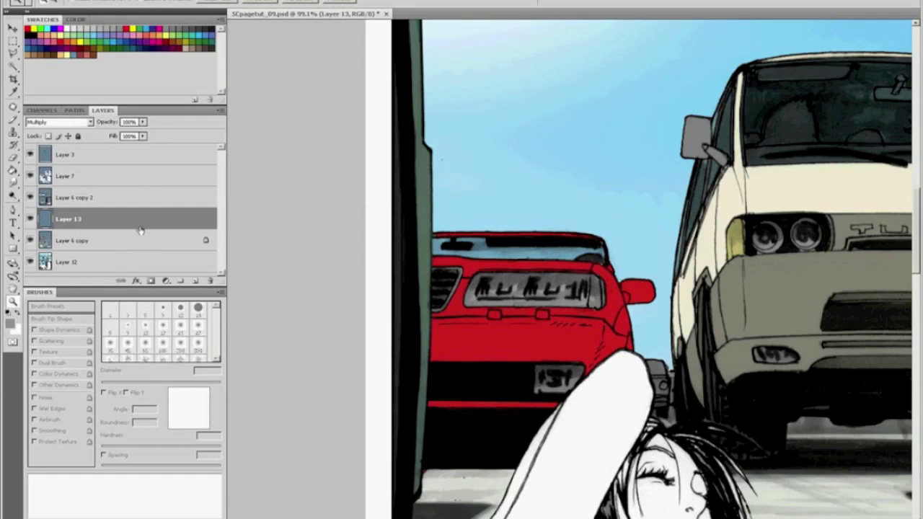
right_click(101, 220)
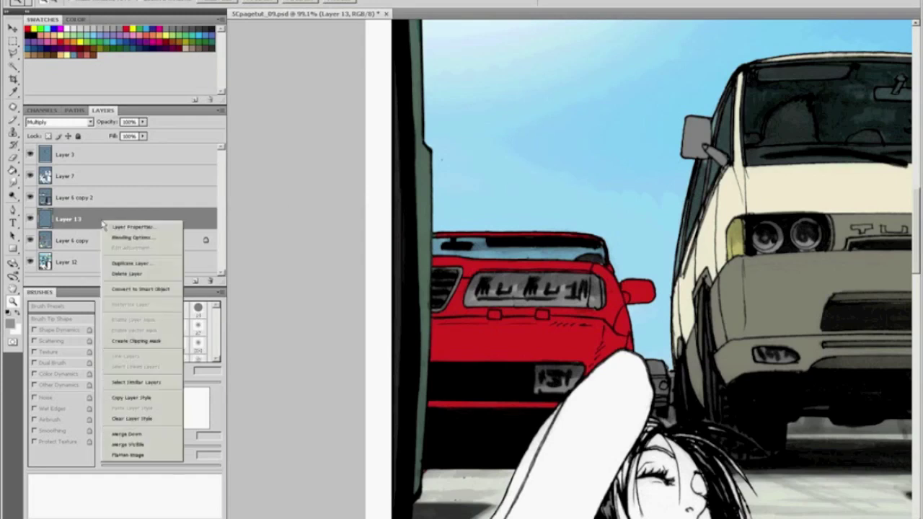
click(137, 341)
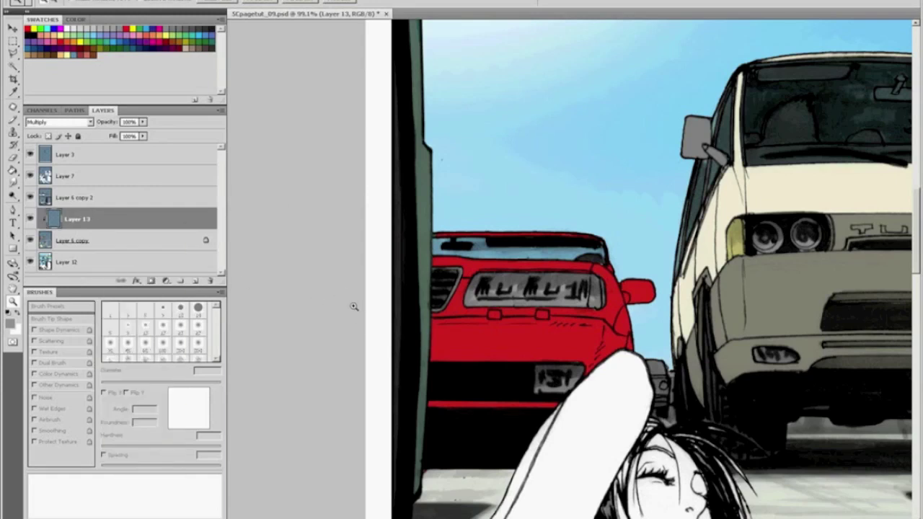
Enlarge the brush and paint gray shadows over the red car's window, lights and body, plus the van's side edge
key(b)
key(bracketright)
key(bracketright)
key(bracketright)
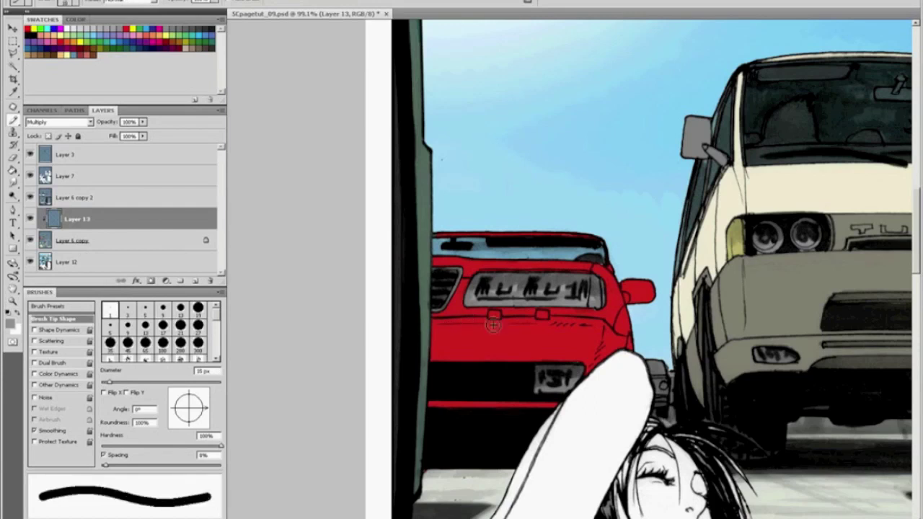
drag(567, 235, 490, 353)
drag(533, 281, 594, 354)
drag(699, 224, 685, 270)
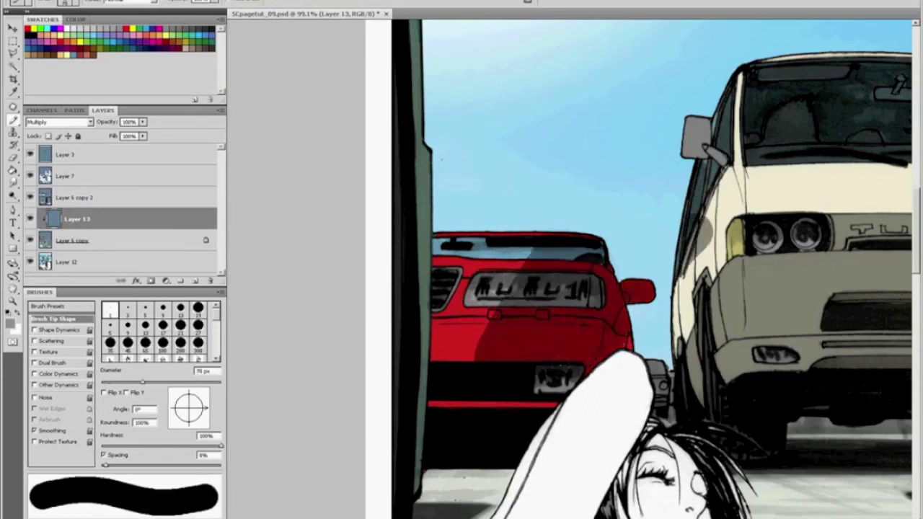
drag(482, 317, 476, 357)
drag(516, 252, 433, 324)
Paint gray shadows over the van's hood, windshield, side mirror and front corner
drag(822, 173, 703, 198)
drag(765, 76, 811, 119)
drag(692, 123, 725, 155)
mouse_move(735, 94)
mouse_down()
mouse_move(743, 209)
mouse_move(768, 246)
mouse_up()
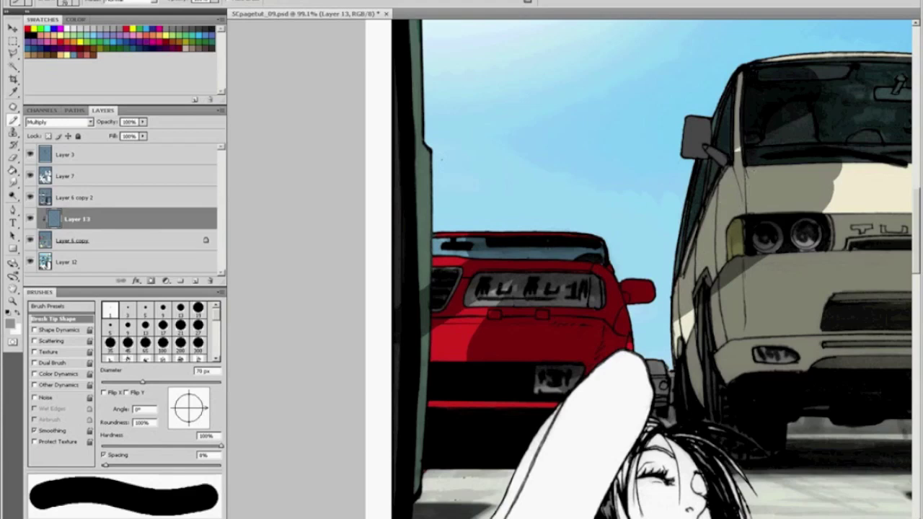
Release the Multiply layer's clipping mask to test painting unclipped, and clip the layer to Layer 6 copy again
right_click(70, 224)
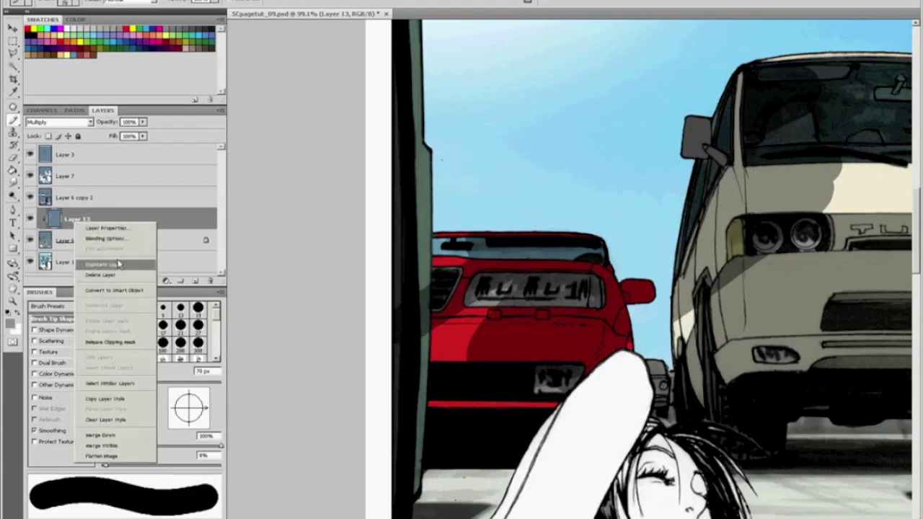
click(116, 342)
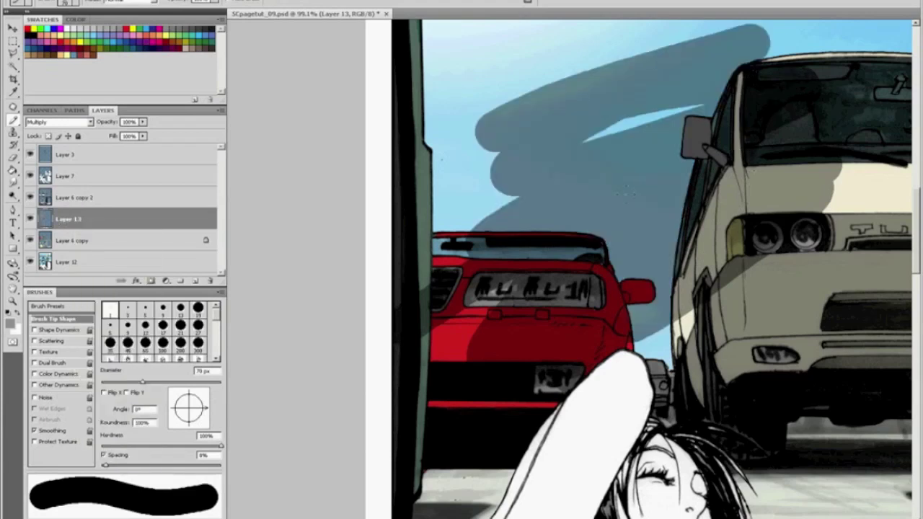
key(ctrl+alt+g)
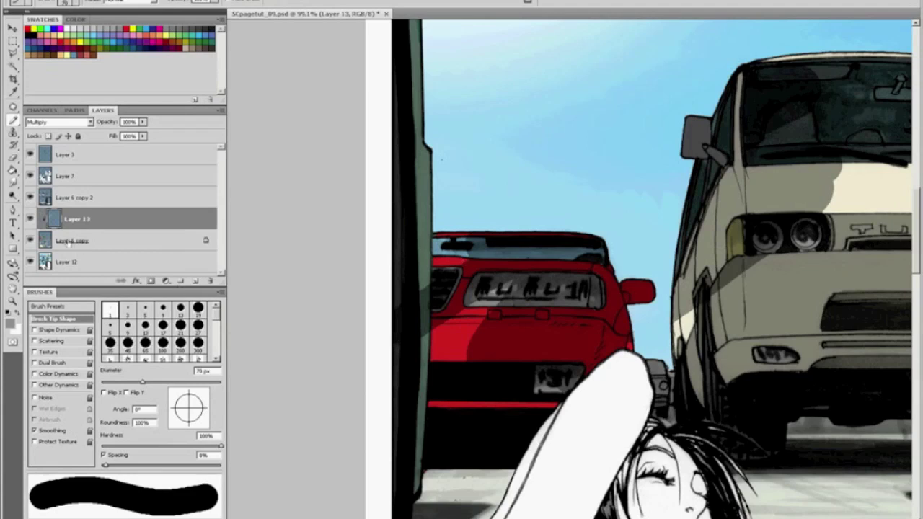
Erase the rough shadows over the red car and the van with a 200 px eraser
key(e)
key(bracketright)
key(bracketright)
key(bracketright)
key(bracketright)
key(bracketright)
key(bracketright)
key(bracketright)
key(bracketright)
key(bracketright)
key(bracketright)
key(bracketright)
key(bracketright)
mouse_move(504, 339)
mouse_down()
mouse_move(782, 224)
mouse_move(782, 101)
mouse_up()
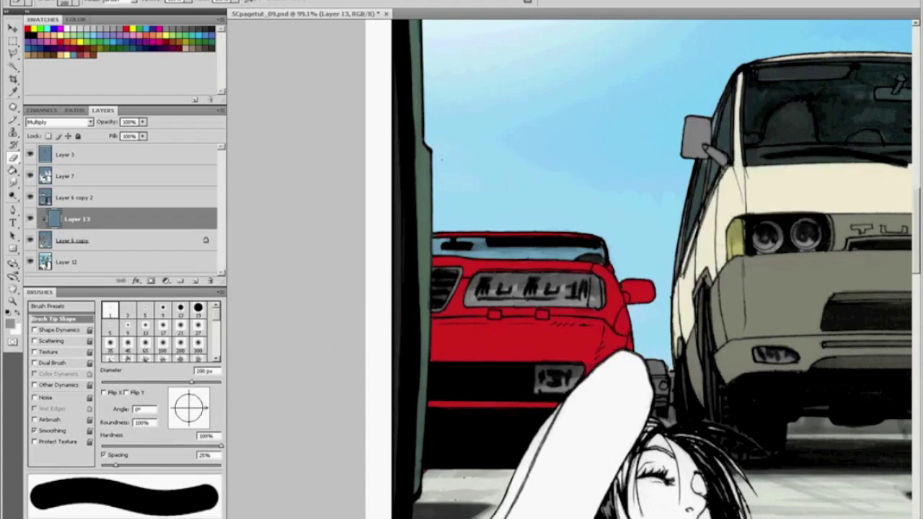
Lasso a selection around the red car, following the edge of the dark pillar beside it
key(l)
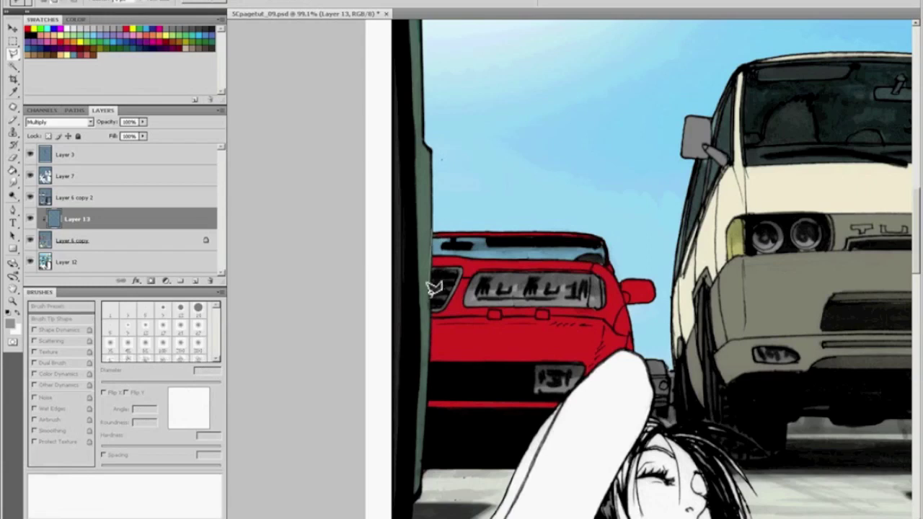
mouse_move(429, 348)
mouse_down()
mouse_move(426, 468)
mouse_move(550, 470)
mouse_move(610, 431)
mouse_move(629, 395)
mouse_up()
mouse_move(642, 346)
mouse_down()
mouse_move(665, 291)
mouse_move(657, 241)
mouse_move(626, 205)
mouse_move(435, 213)
mouse_up()
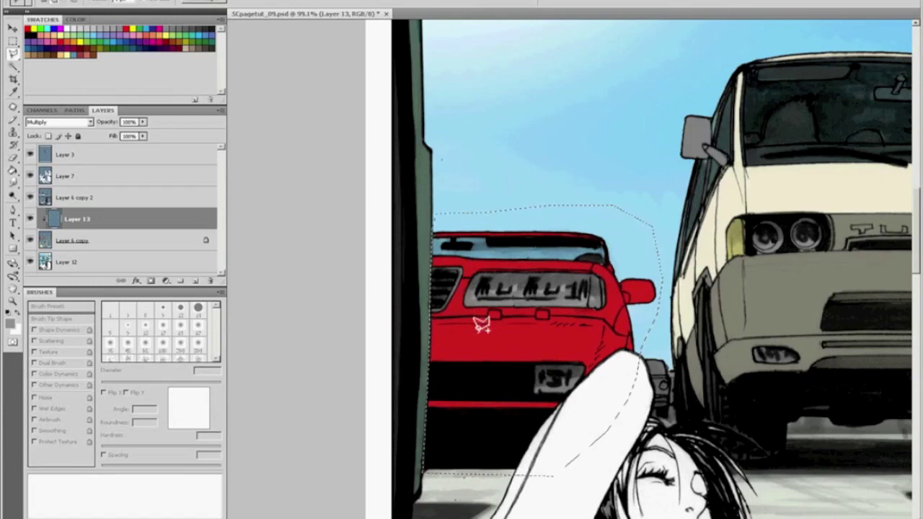
Switch from the Pencil to a soft Brush with 0% hardness, 7% spacing and a 50 px diameter
scroll(481, 325, up, 2)
key(b)
key(bracketright)
key(bracketright)
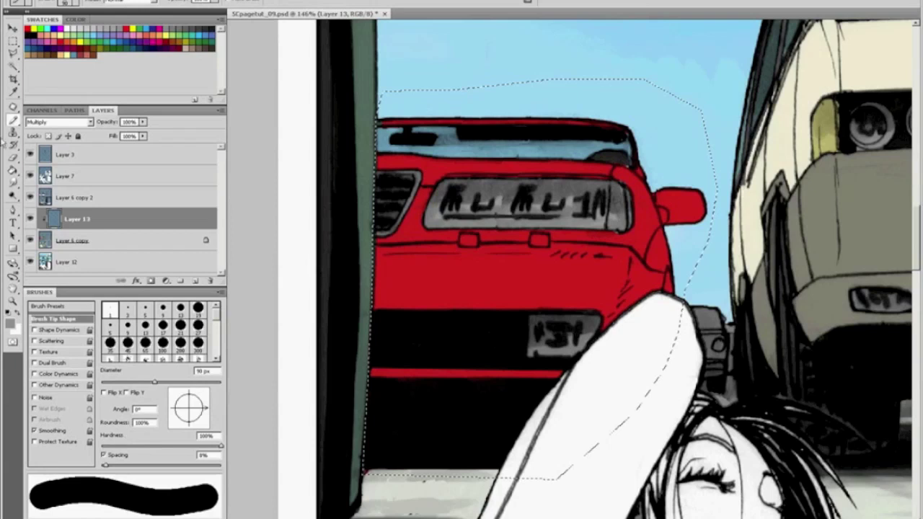
click(14, 122)
click(37, 119)
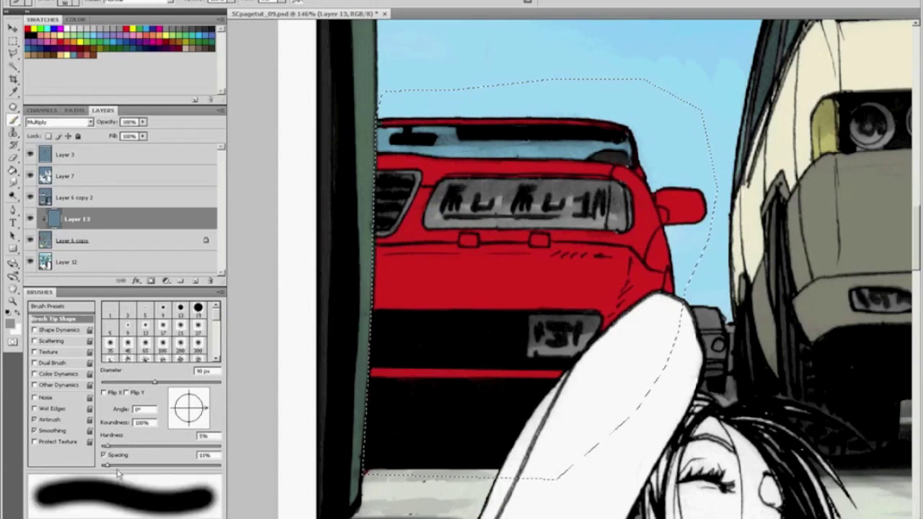
mouse_move(113, 449)
mouse_down()
mouse_move(128, 448)
mouse_move(91, 449)
mouse_move(105, 465)
mouse_up()
key(bracketleft)
key(bracketright)
key(bracketleft)
key(bracketright)
key(bracketleft)
key(bracketleft)
key(bracketleft)
key(bracketleft)
Paint soft gray shadows across the red car's lower body panel, number plate and bumper
mouse_move(368, 296)
mouse_down()
mouse_move(644, 292)
mouse_move(637, 285)
mouse_move(382, 297)
mouse_move(625, 308)
mouse_up()
drag(593, 342, 372, 372)
mouse_move(372, 372)
mouse_down()
mouse_move(552, 374)
mouse_move(593, 343)
mouse_up()
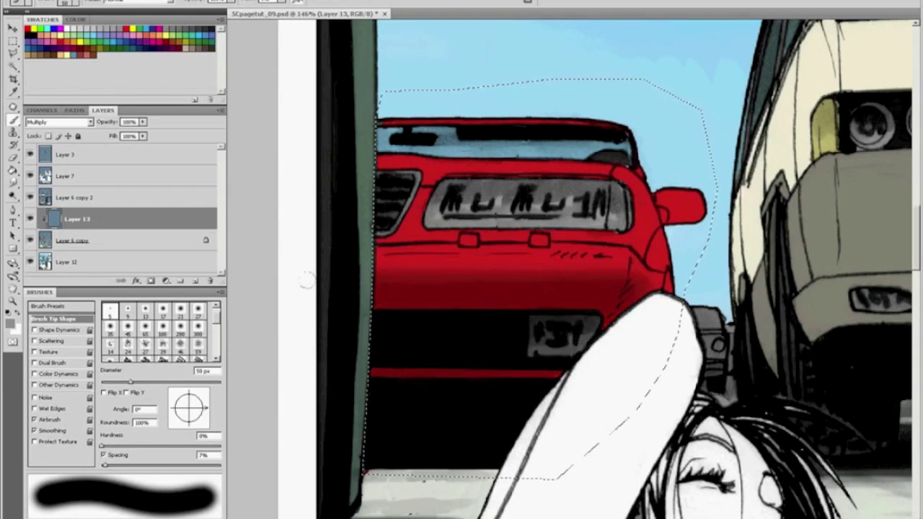
mouse_move(642, 277)
mouse_down()
mouse_move(389, 268)
mouse_move(626, 263)
mouse_up()
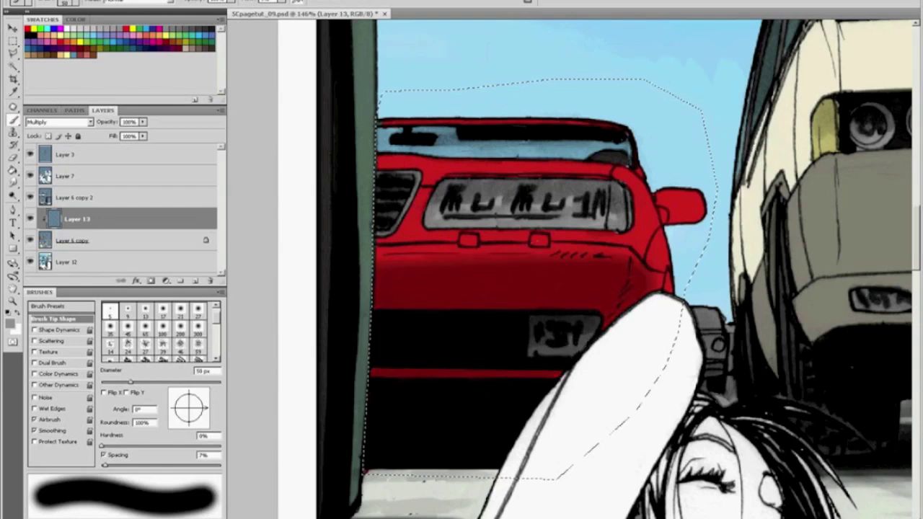
Reduce the brush to 30 px and paint soft shadows down the red car's side edge and under its mirror
drag(131, 382, 119, 381)
drag(642, 202, 653, 263)
drag(656, 218, 662, 285)
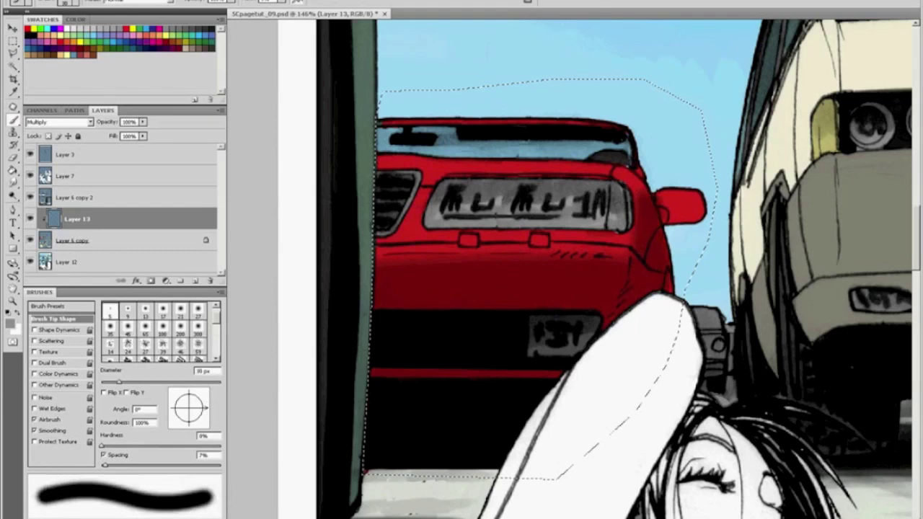
drag(698, 214, 665, 218)
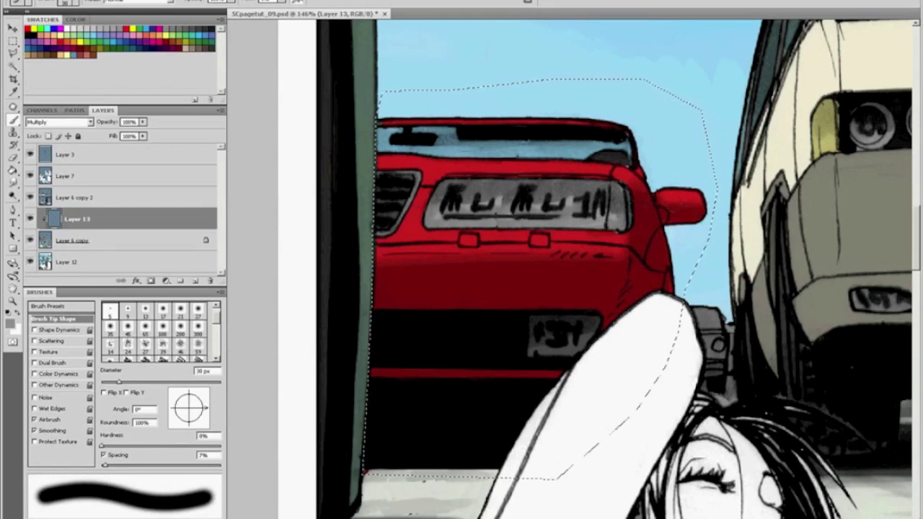
Set the brush hardness to 100% at 30 px and paint a shadow across the red car's light panel
key(bracketleft)
key(bracketleft)
key(bracketleft)
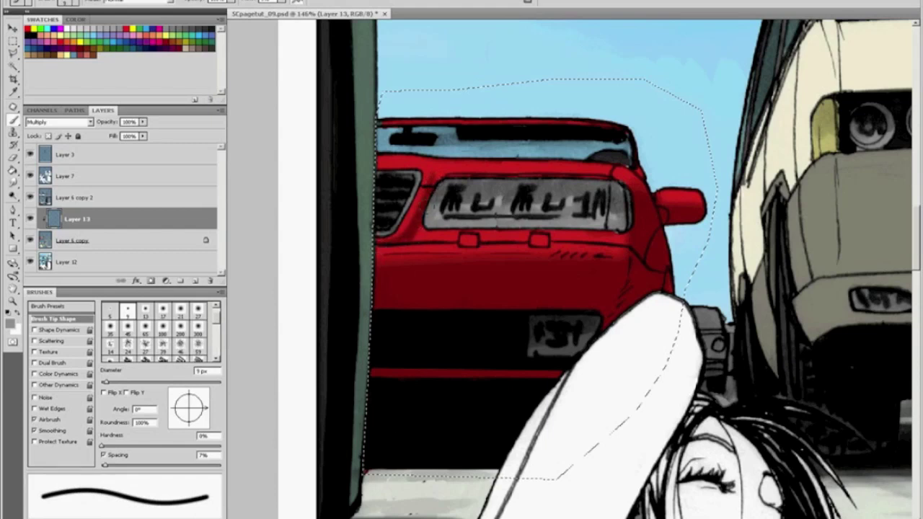
key(bracketright)
key(bracketright)
key(bracketright)
key(bracketright)
key(bracketright)
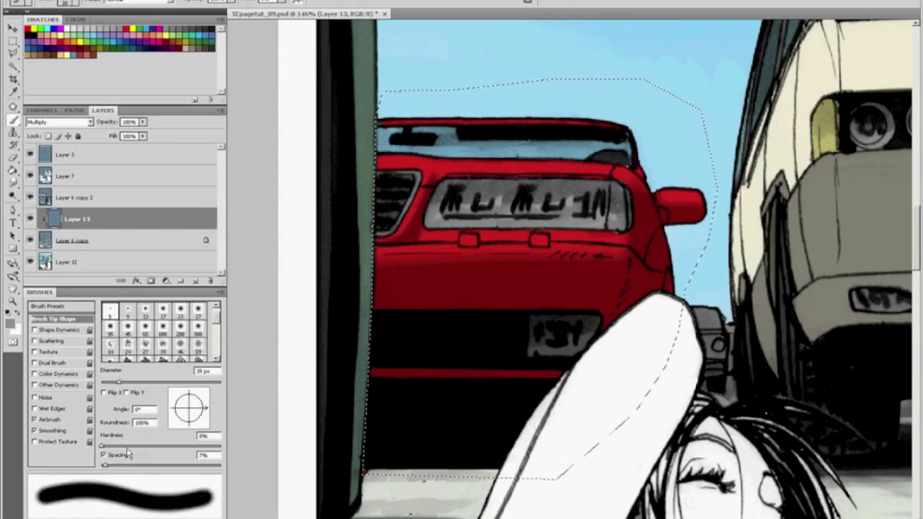
drag(102, 446, 222, 446)
drag(455, 191, 606, 193)
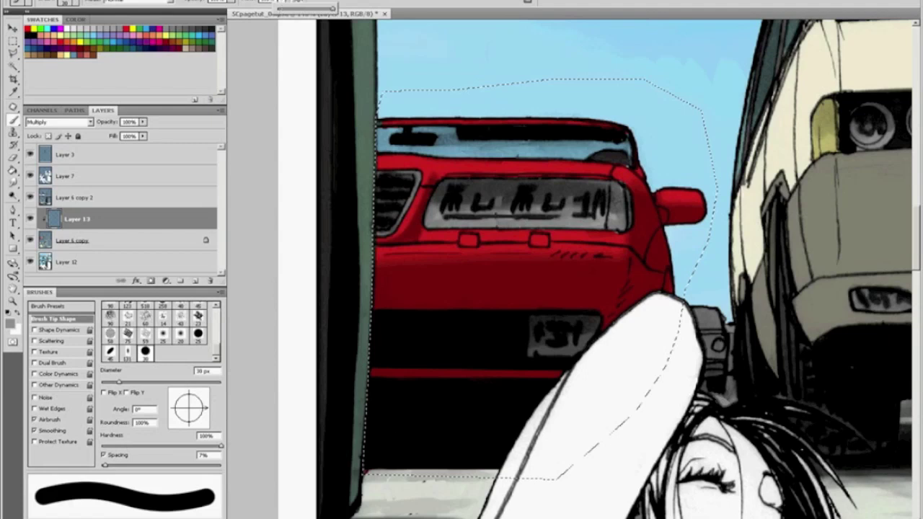
Reduce the brush to 9 px and paint hard-edged shadows on the red car's light panel details, grille and spoiler
key(bracketleft)
key(bracketleft)
key(bracketleft)
key(bracketleft)
key(bracketleft)
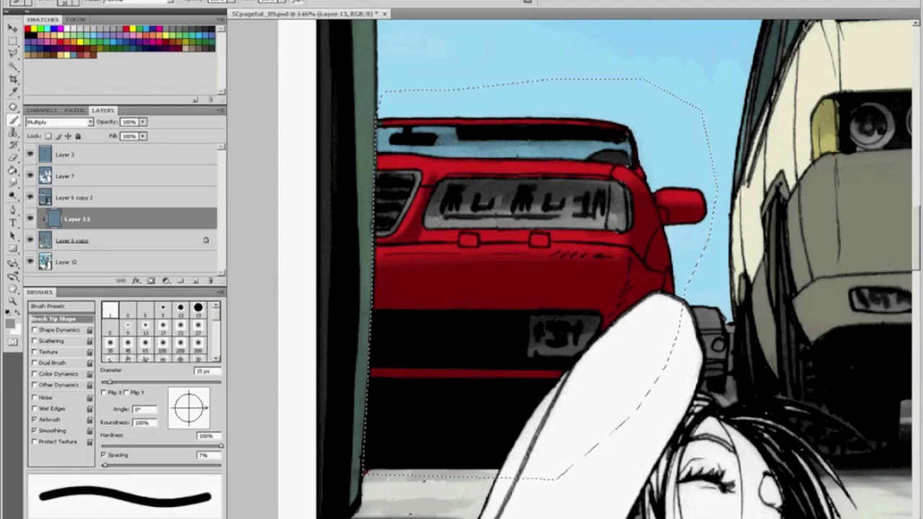
drag(607, 208, 619, 186)
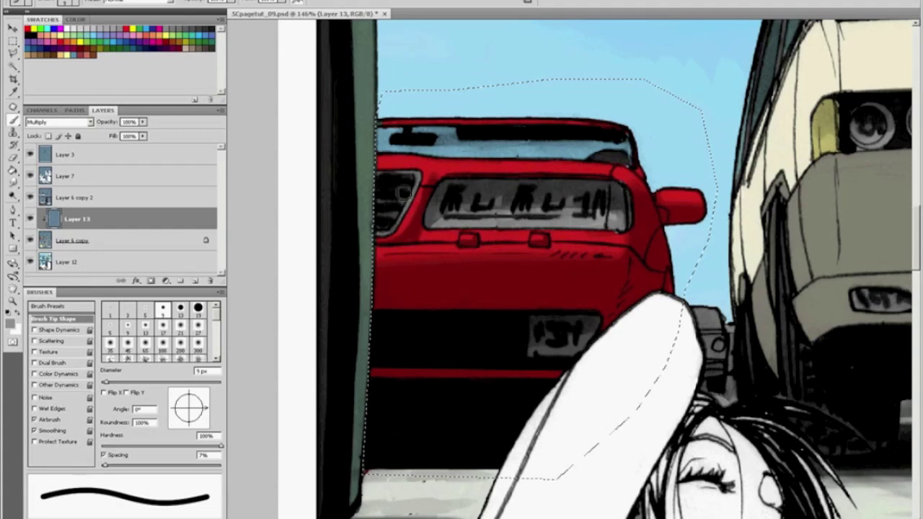
drag(382, 132, 475, 133)
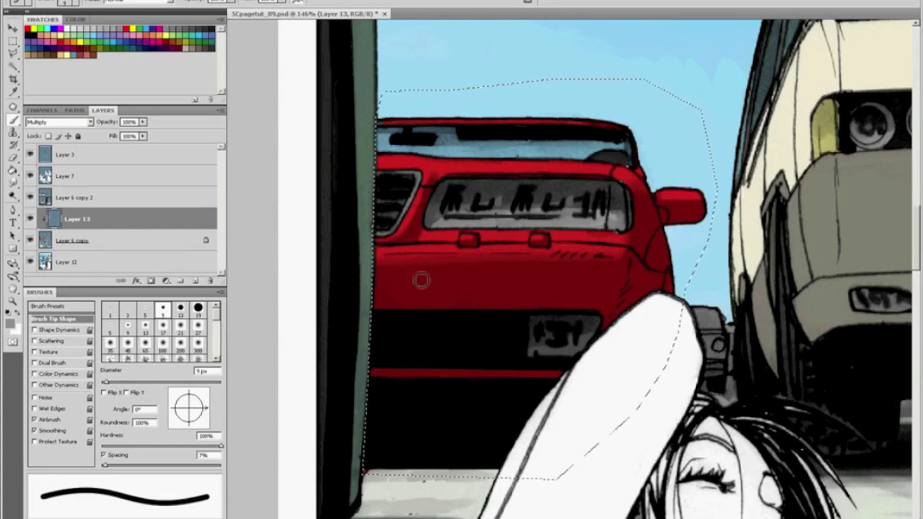
Set the Gradient tool to Multiply mode and darken the lower part of the selected red car with it
key(g)
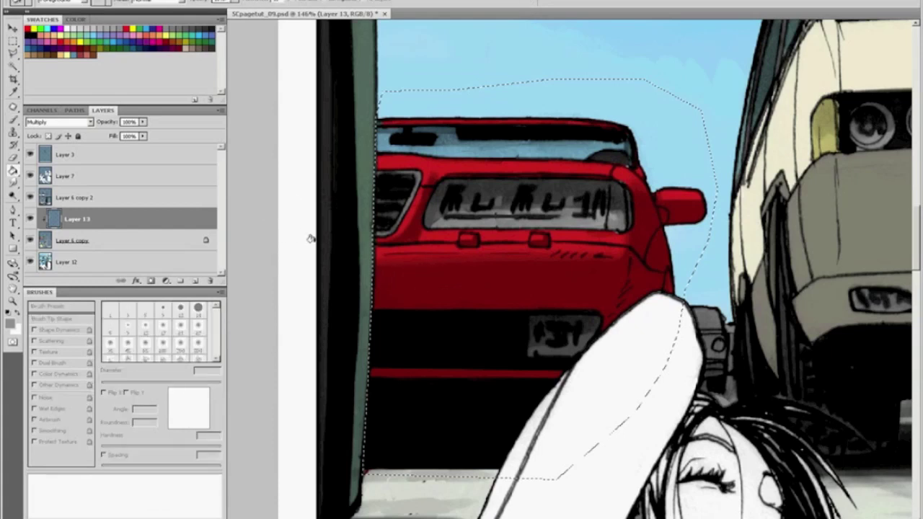
click(13, 172)
click(58, 171)
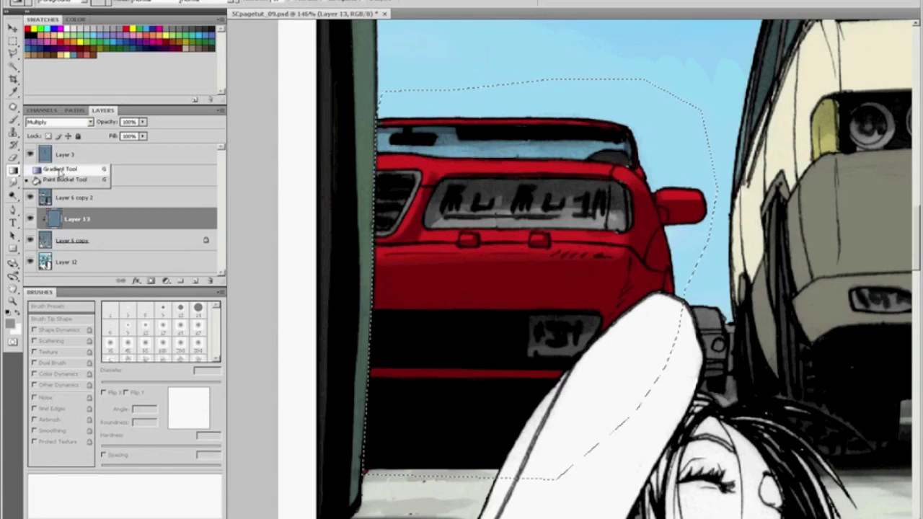
click(211, 2)
click(214, 53)
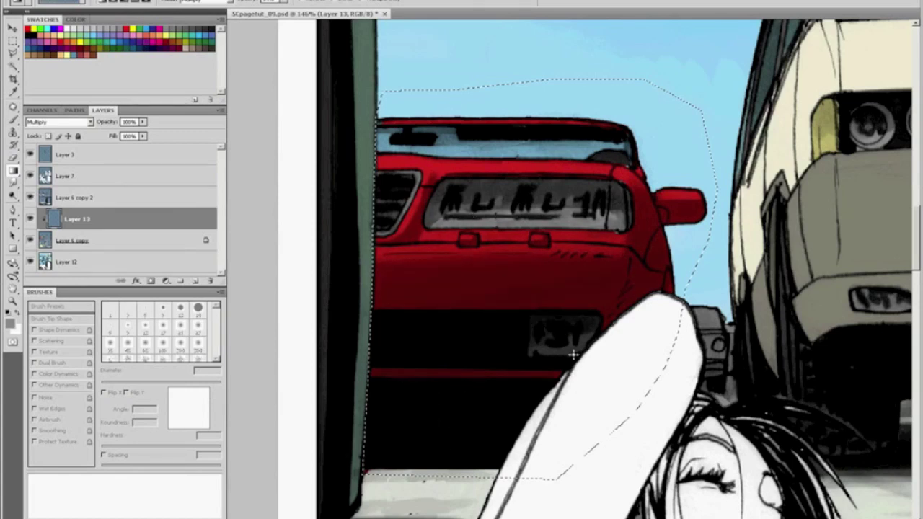
Paint fine shadow details on the red car's rear panel and number plate with a 6 px brush
key(b)
key(bracketright)
key(bracketright)
key(bracketright)
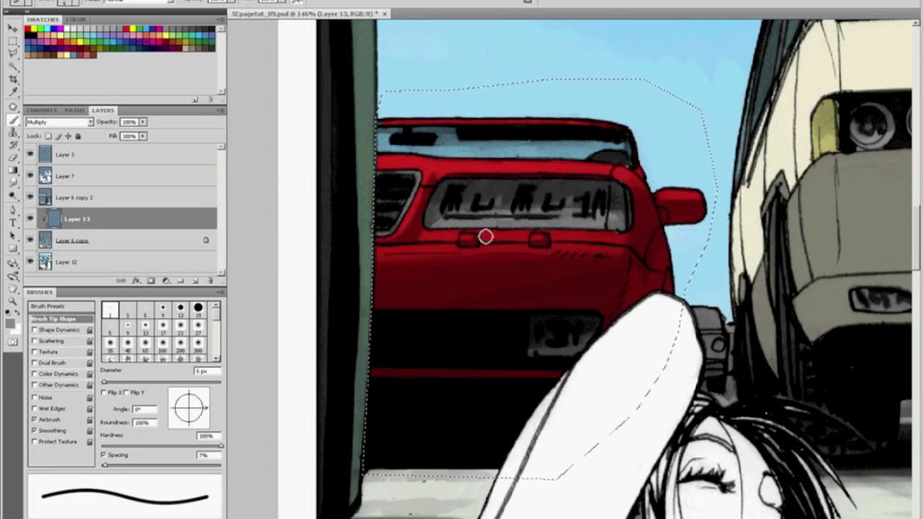
drag(521, 313, 605, 315)
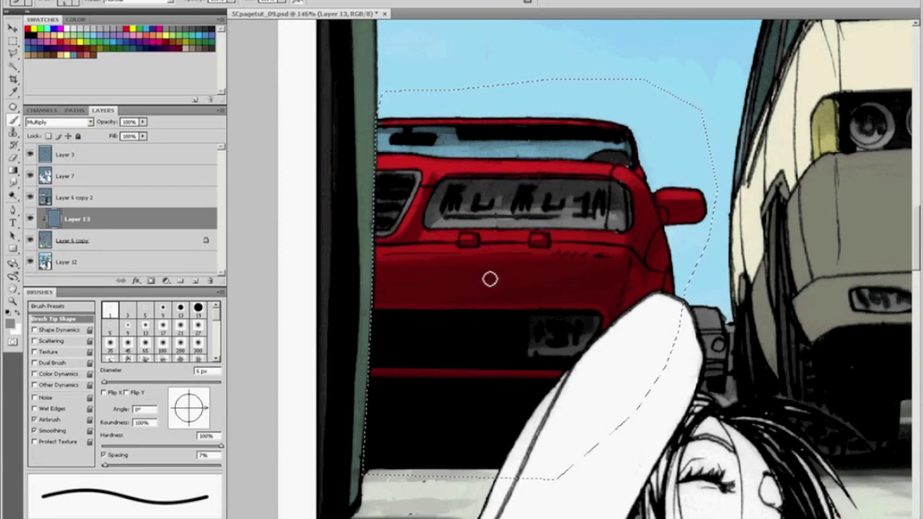
Erase highlights from the shading along the red car's body crease and panel edges with a 9 px eraser
key(e)
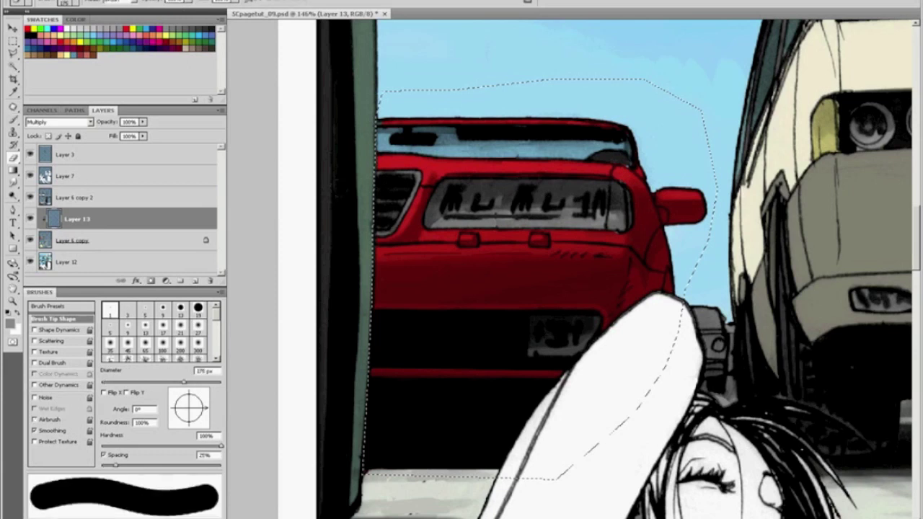
key(bracketleft)
key(bracketleft)
key(bracketleft)
key(bracketleft)
key(bracketleft)
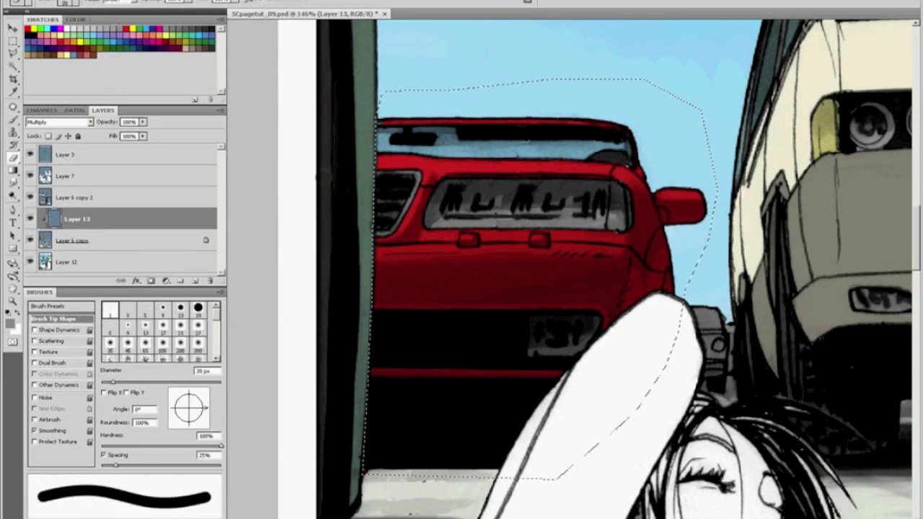
key(bracketleft)
key(bracketleft)
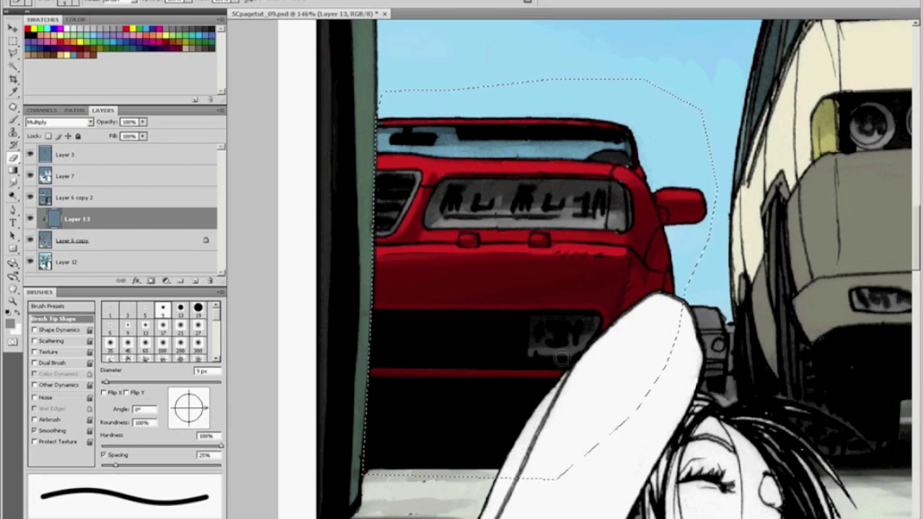
Erase finer highlights on the red car's number plate and bumper line with a 3 px eraser, and deselect the car
key(bracketleft)
key(bracketleft)
key(bracketleft)
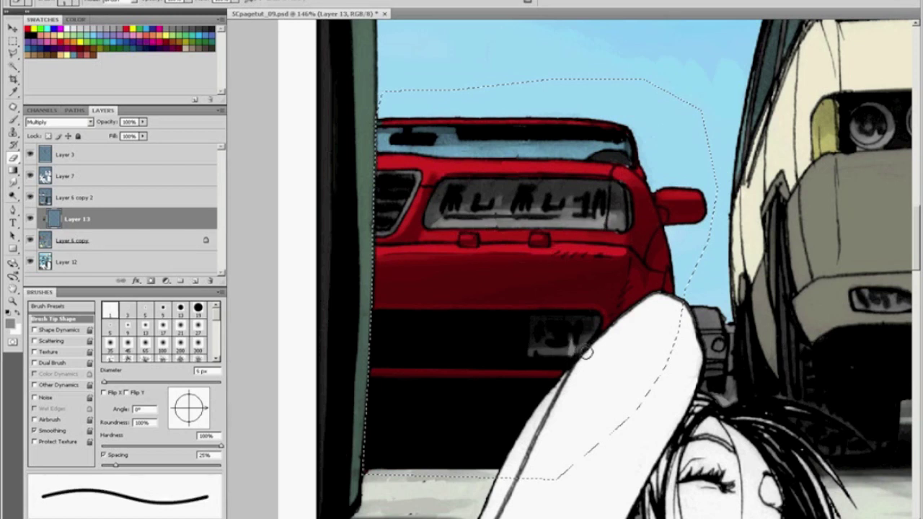
key(bracketleft)
key(bracketleft)
key(bracketleft)
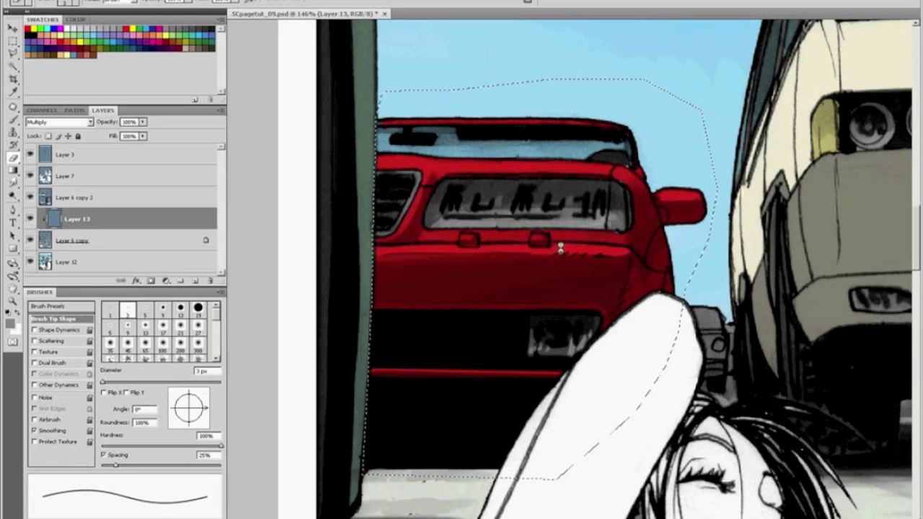
key(ctrl+d)
Lasso a selection around the van, following the edge of the green door beside it
key(ctrl+0)
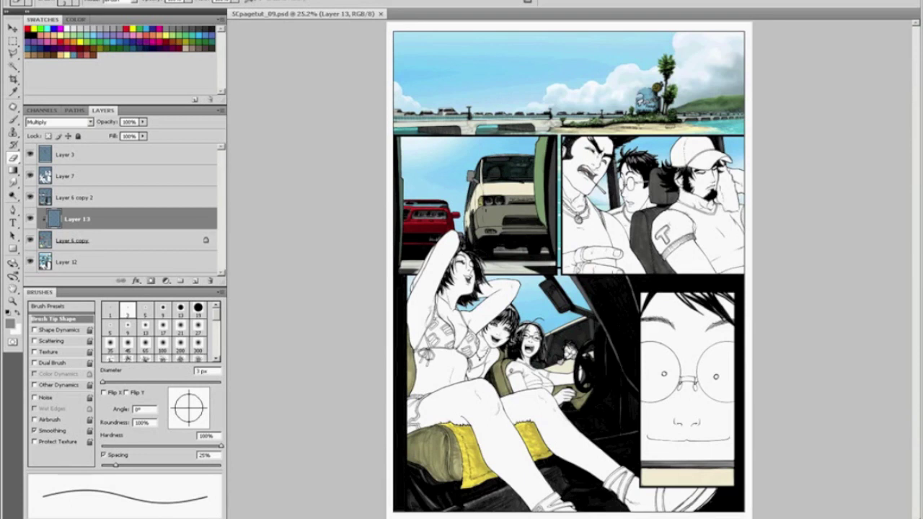
key(z)
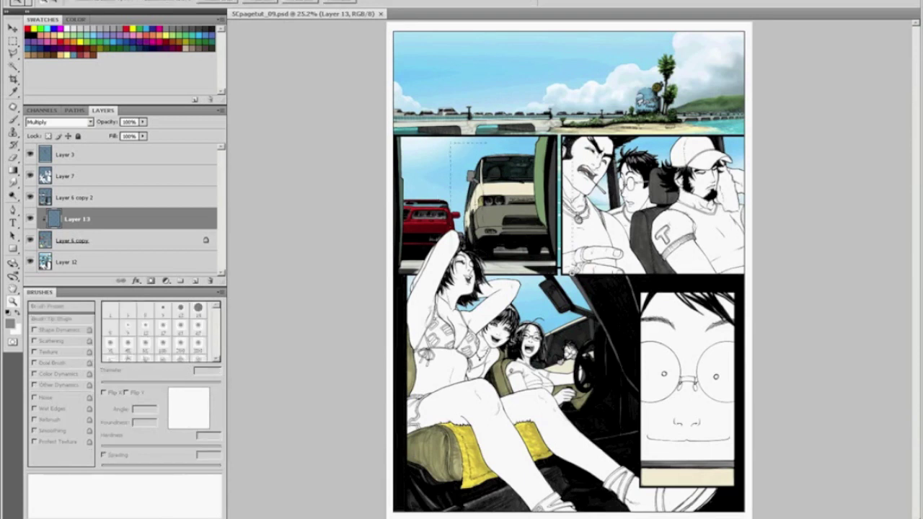
drag(451, 142, 546, 291)
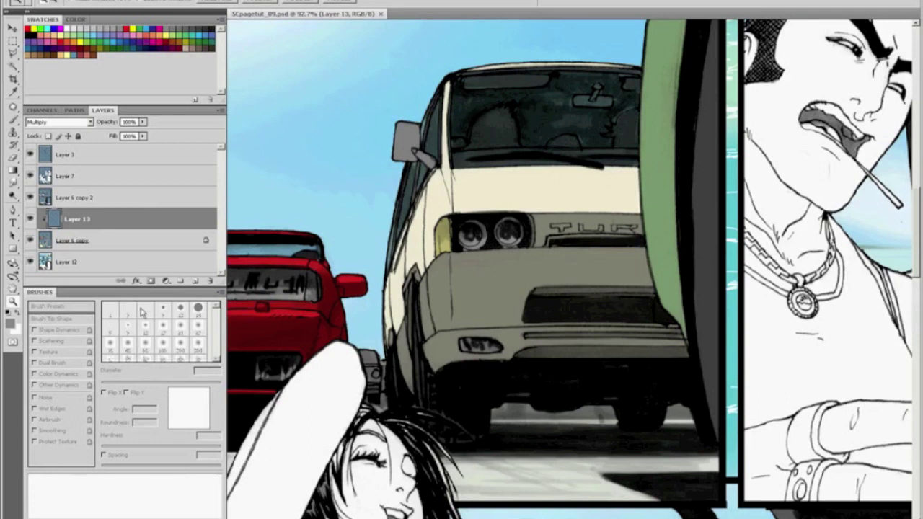
key(b)
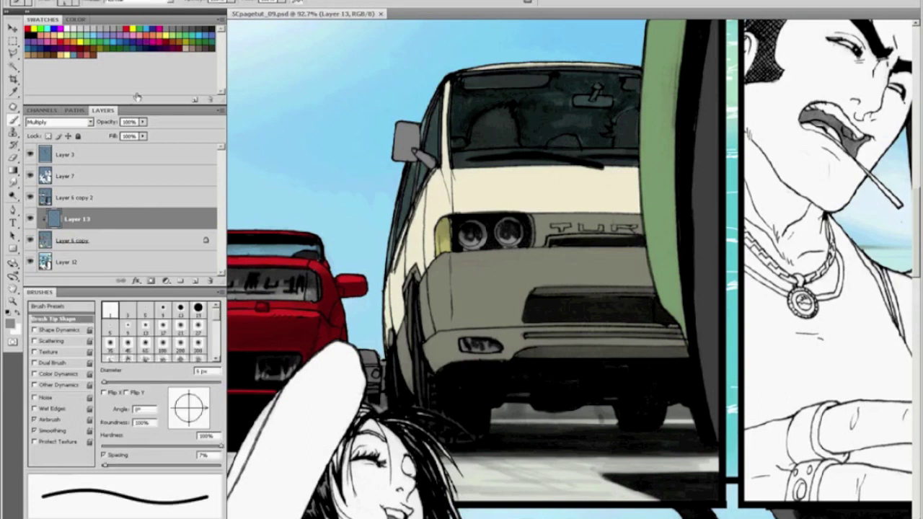
key(l)
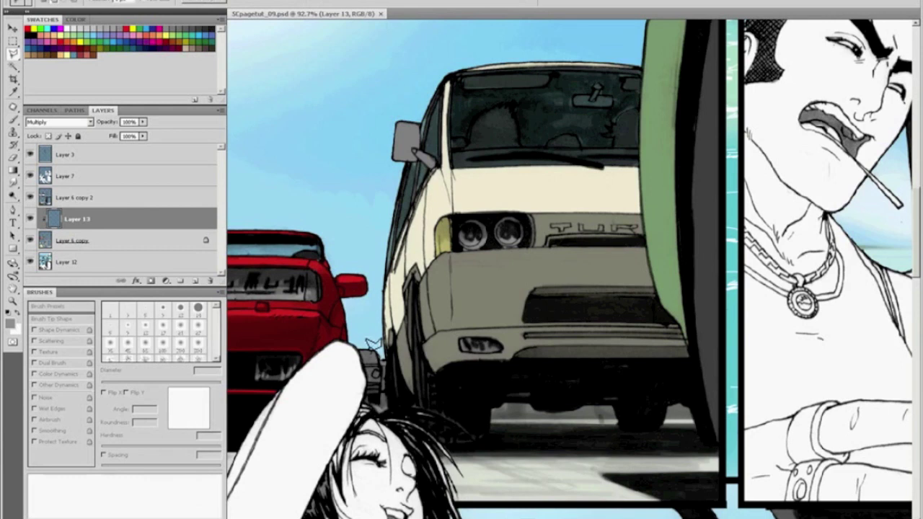
mouse_move(383, 337)
mouse_down()
mouse_move(382, 117)
mouse_move(452, 53)
mouse_move(583, 51)
mouse_move(642, 63)
mouse_move(644, 266)
mouse_move(659, 307)
mouse_up()
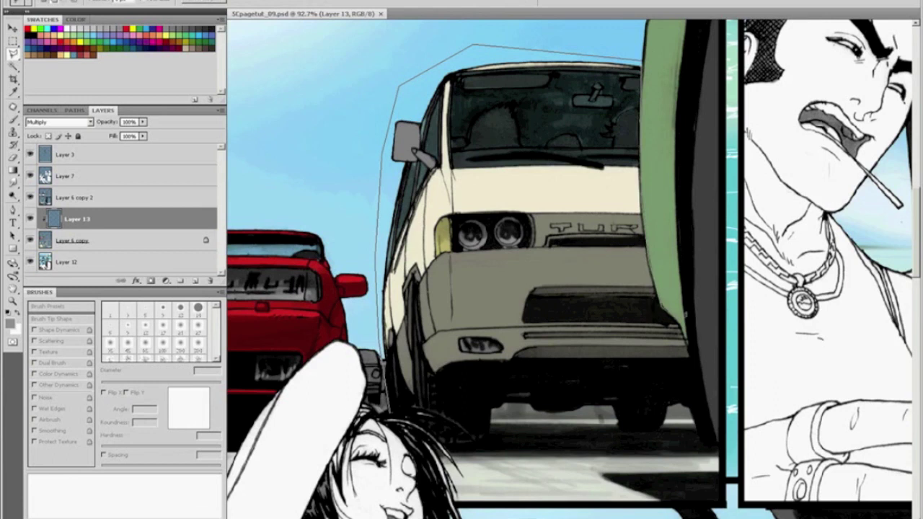
mouse_move(694, 382)
mouse_down()
mouse_move(707, 447)
mouse_move(680, 452)
mouse_move(516, 453)
mouse_move(379, 421)
mouse_move(380, 411)
mouse_up()
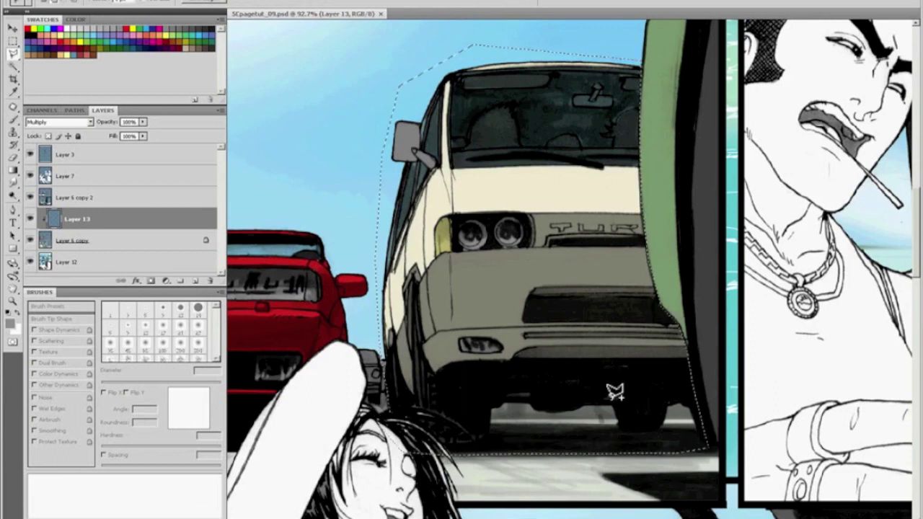
Close the selection around the van and paint hard shadow over its front bumper with a 35 px brush
click(722, 455)
double_click(677, 454)
key(b)
key(bracketright)
key(bracketright)
key(bracketright)
key(bracketright)
key(bracketright)
key(bracketright)
key(bracketright)
key(bracketright)
key(bracketright)
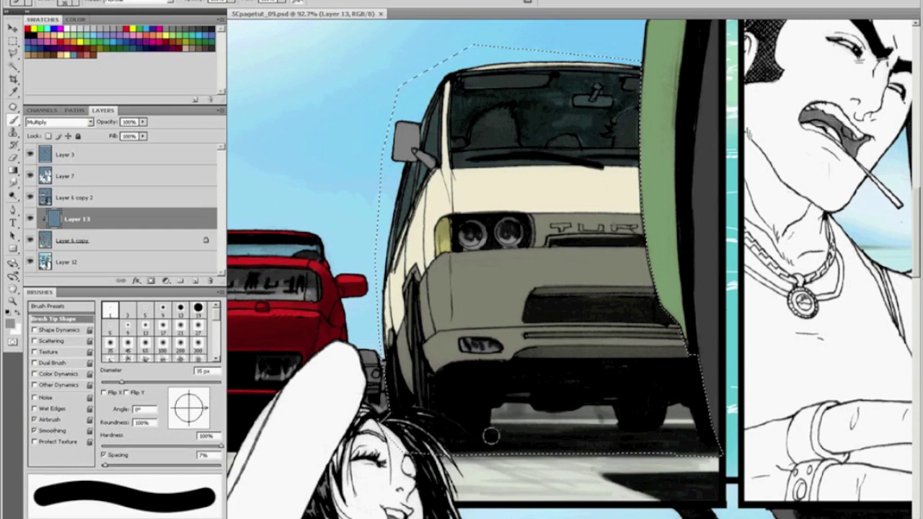
mouse_move(441, 371)
mouse_down()
mouse_move(433, 347)
mouse_move(543, 338)
mouse_move(443, 346)
mouse_move(612, 341)
mouse_move(649, 350)
mouse_move(627, 349)
mouse_move(639, 330)
mouse_up()
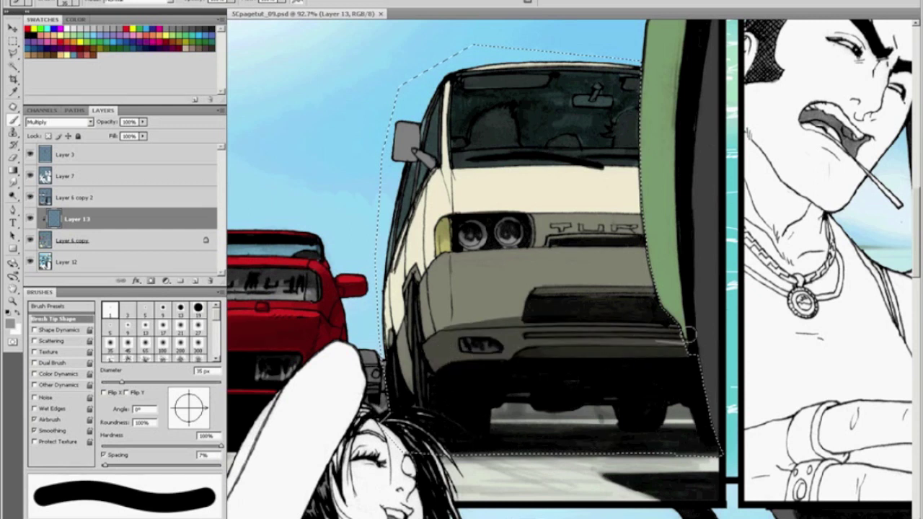
mouse_move(582, 327)
mouse_down()
mouse_move(510, 316)
mouse_move(689, 303)
mouse_move(526, 291)
mouse_move(691, 276)
mouse_move(545, 268)
mouse_move(660, 255)
mouse_move(451, 262)
mouse_move(492, 263)
mouse_move(515, 285)
mouse_move(504, 307)
mouse_move(442, 311)
mouse_move(429, 326)
mouse_move(432, 290)
mouse_move(422, 301)
mouse_move(429, 284)
mouse_up()
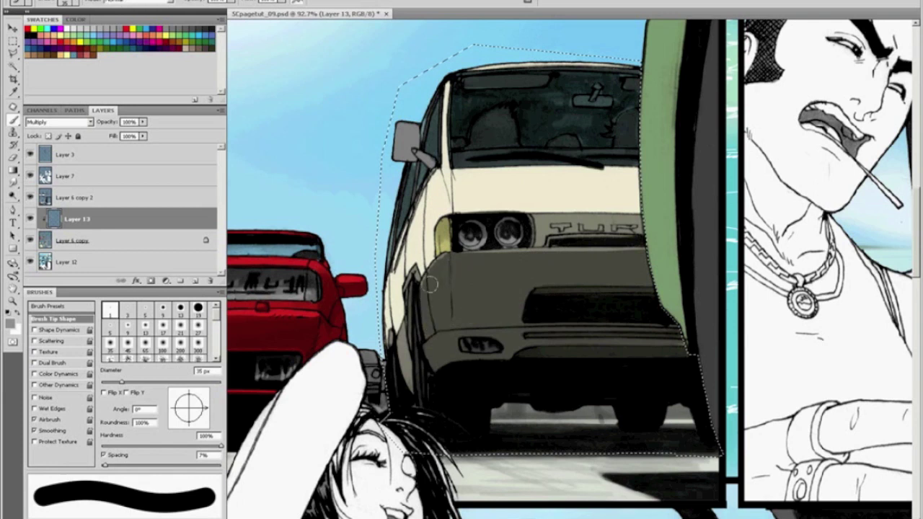
Soften the shadow at the corner of the van's bumper with a 35 px eraser at 0% hardness, and reduce the eraser to 8 px
key(e)
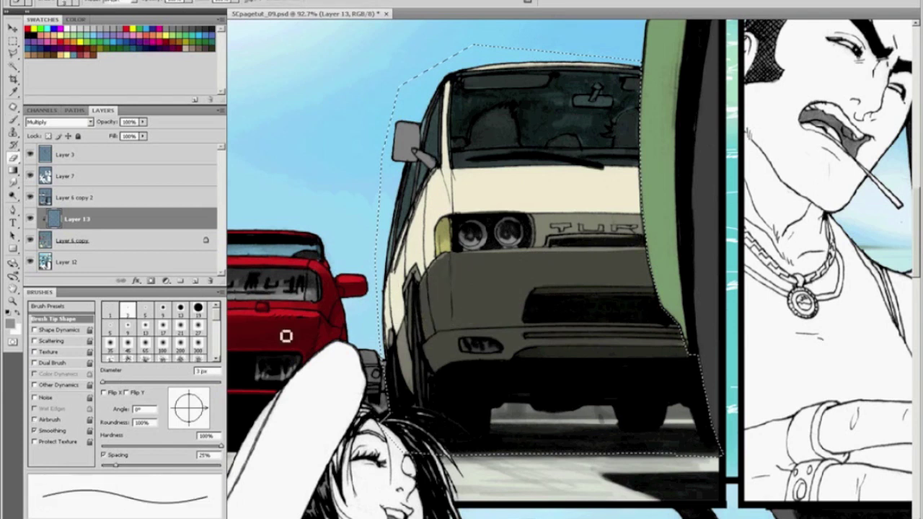
key(bracketright)
key(bracketright)
key(bracketright)
key(bracketright)
key(bracketright)
key(bracketright)
key(bracketright)
key(bracketright)
key(bracketright)
key(bracketright)
key(bracketright)
key(bracketright)
drag(114, 446, 101, 446)
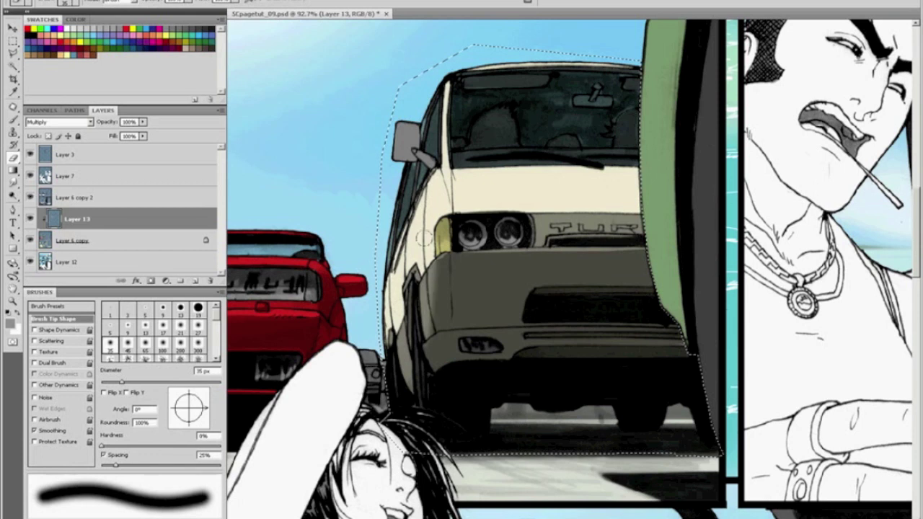
drag(423, 238, 441, 317)
drag(431, 246, 440, 318)
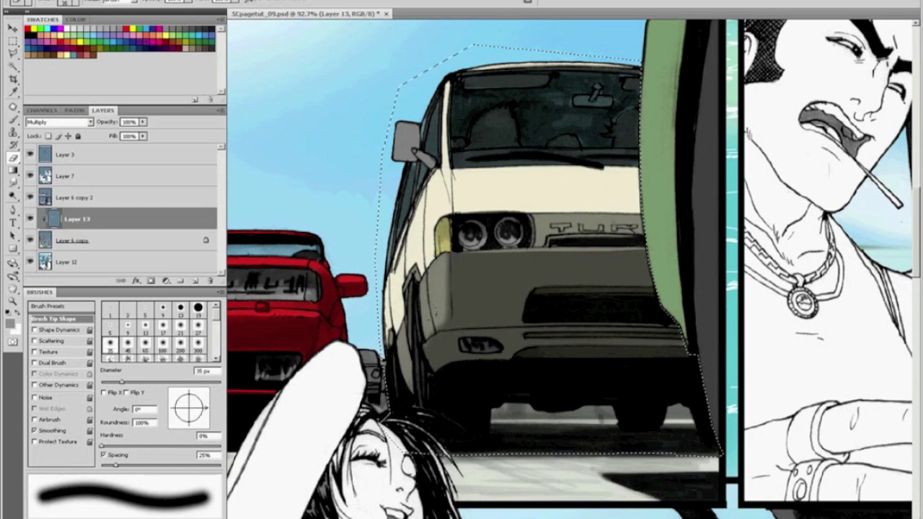
key(bracketleft)
key(bracketleft)
key(bracketleft)
key(bracketleft)
key(bracketleft)
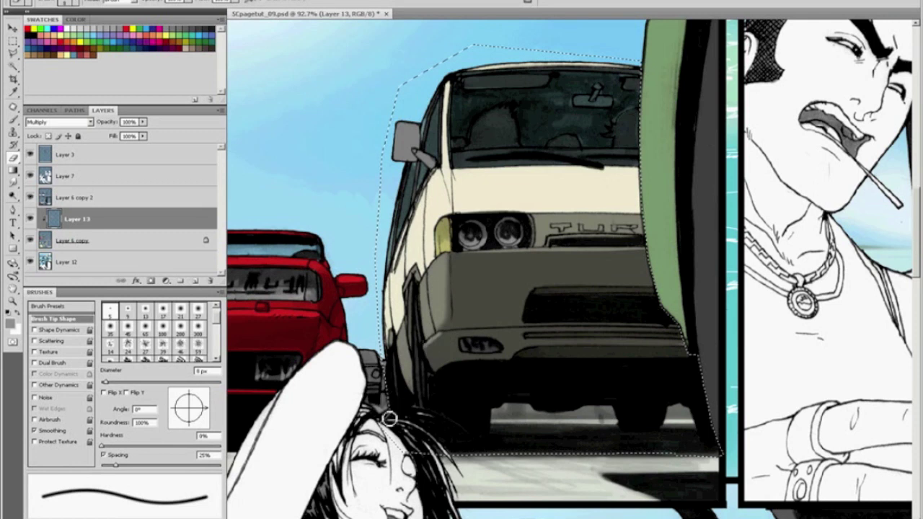
Apply a gradient shadow across the lower front of the selected van
key(b)
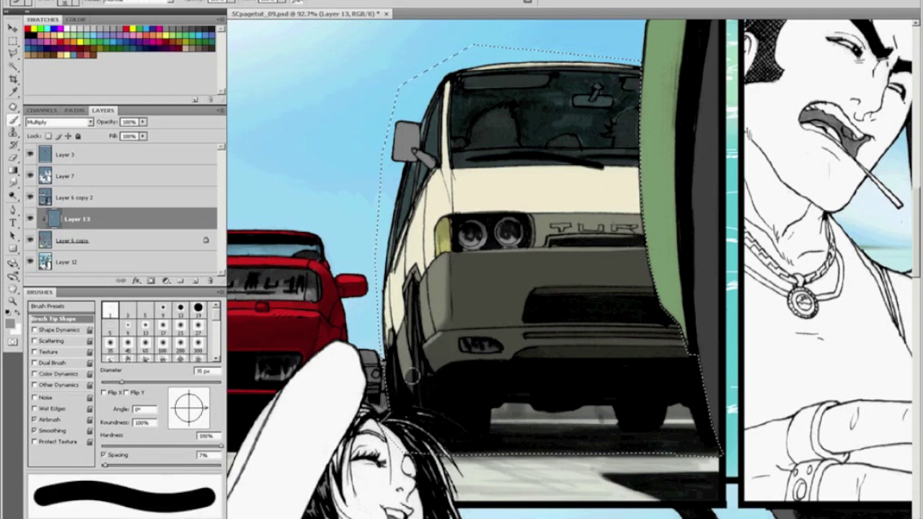
key(g)
drag(408, 202, 460, 357)
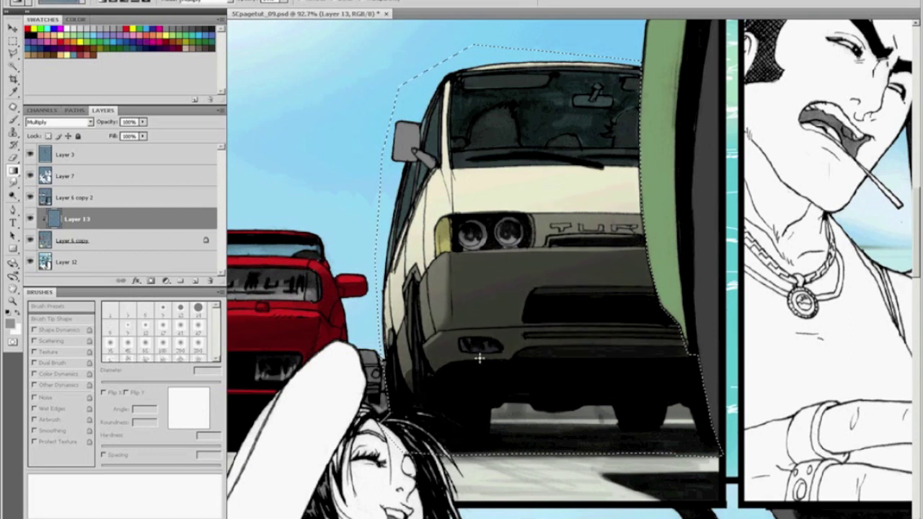
Paint soft shadow over the van's headlights, grille and hood with a 35 px brush at 0% hardness
key(b)
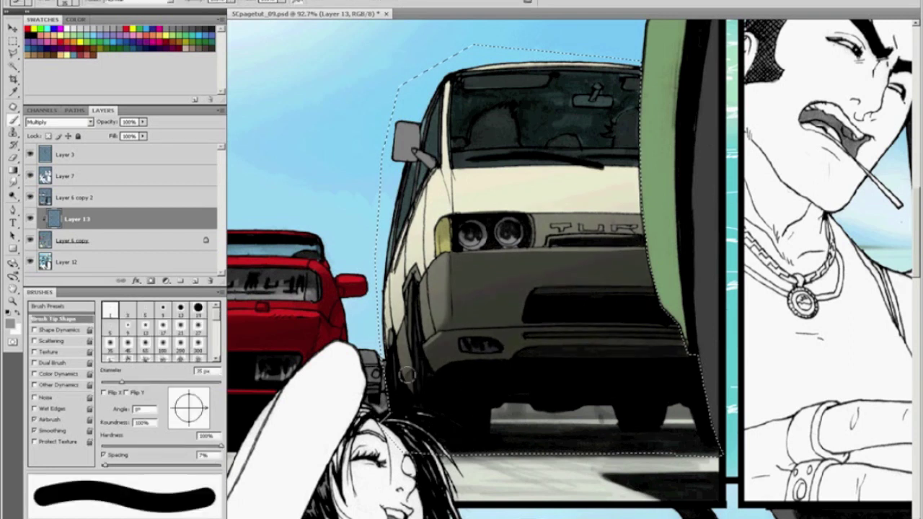
drag(134, 452, 90, 450)
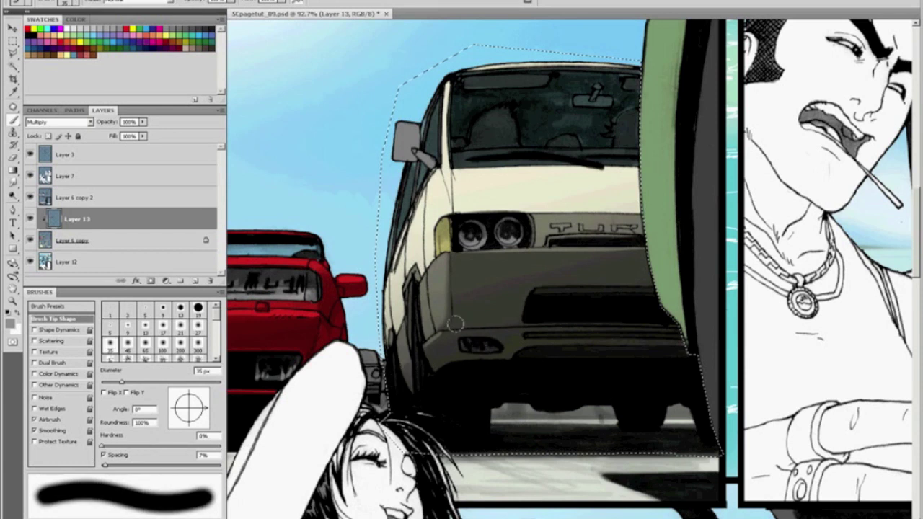
mouse_move(488, 221)
mouse_down()
mouse_move(627, 220)
mouse_move(474, 224)
mouse_move(657, 222)
mouse_move(453, 220)
mouse_move(614, 217)
mouse_move(490, 198)
mouse_move(675, 191)
mouse_move(472, 189)
mouse_move(562, 185)
mouse_move(538, 179)
mouse_up()
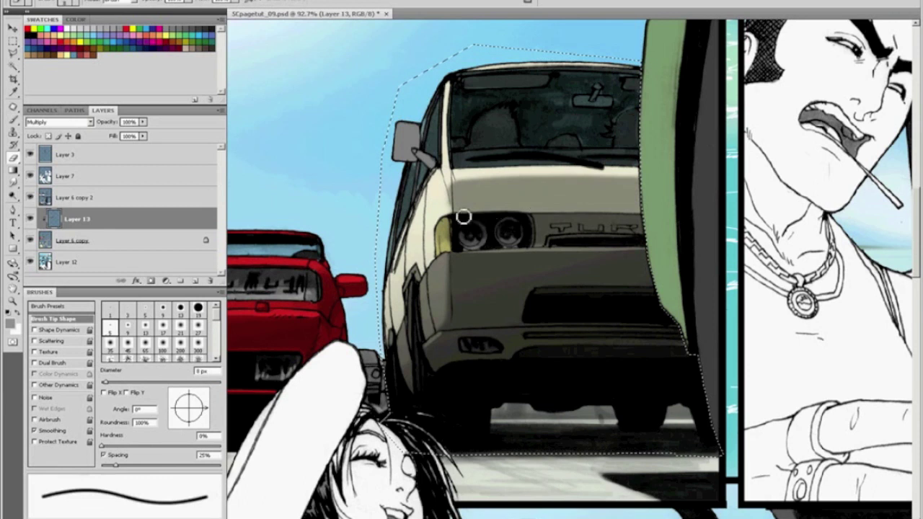
Fade the shadow on the van's hood below the windshield with a soft 125 px eraser
key(e)
key(bracketright)
key(bracketright)
key(bracketright)
key(bracketright)
key(bracketright)
drag(449, 189, 622, 186)
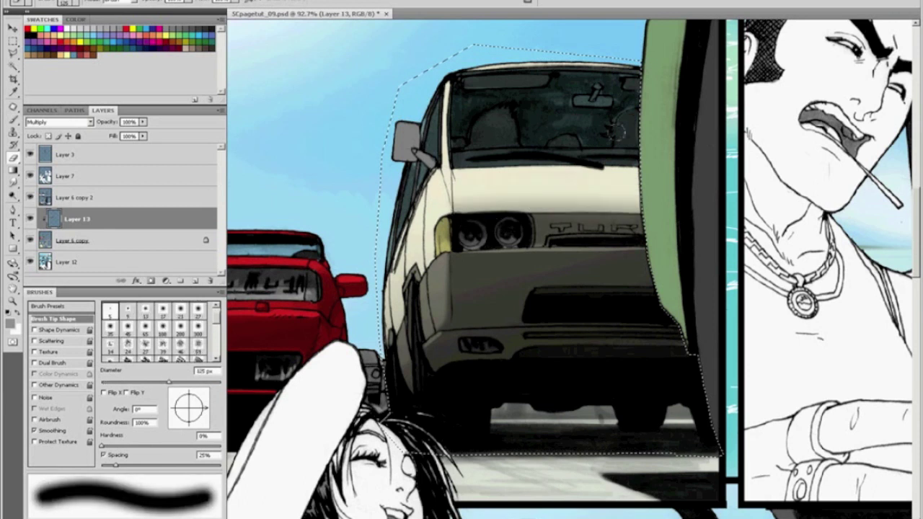
Paint fine shadows under the windshield wiper and along the van's side crease with a soft 9 px brush
key(b)
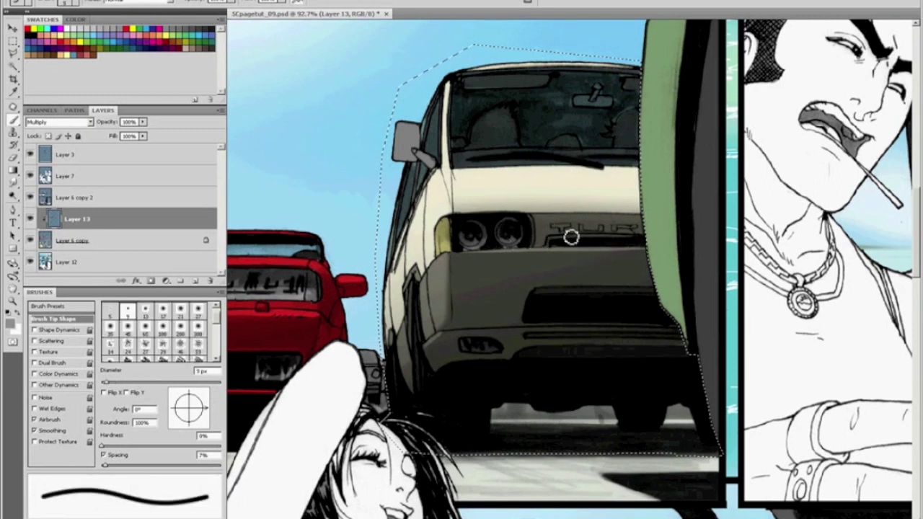
mouse_move(483, 167)
mouse_down()
mouse_move(603, 176)
mouse_move(629, 162)
mouse_move(599, 159)
mouse_up()
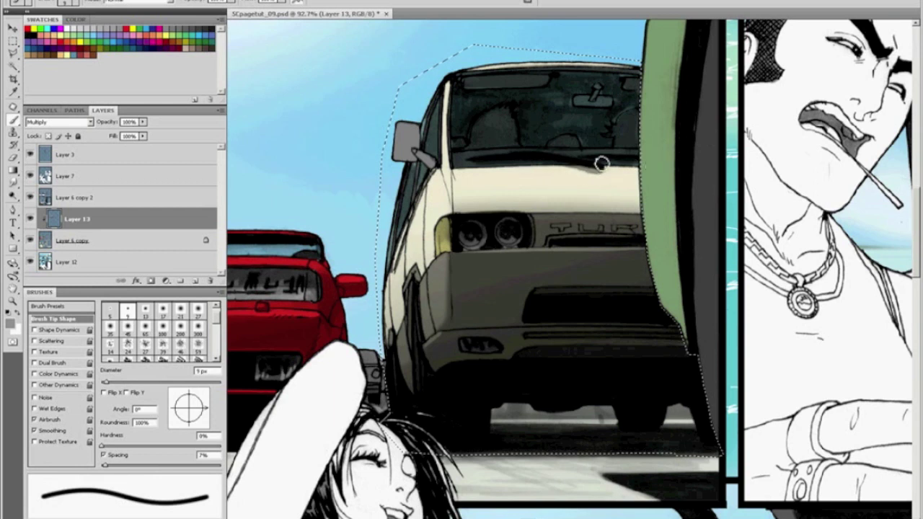
mouse_move(416, 165)
mouse_down()
mouse_move(436, 173)
mouse_move(420, 160)
mouse_move(436, 184)
mouse_move(433, 220)
mouse_up()
drag(434, 183, 433, 233)
drag(436, 193, 436, 205)
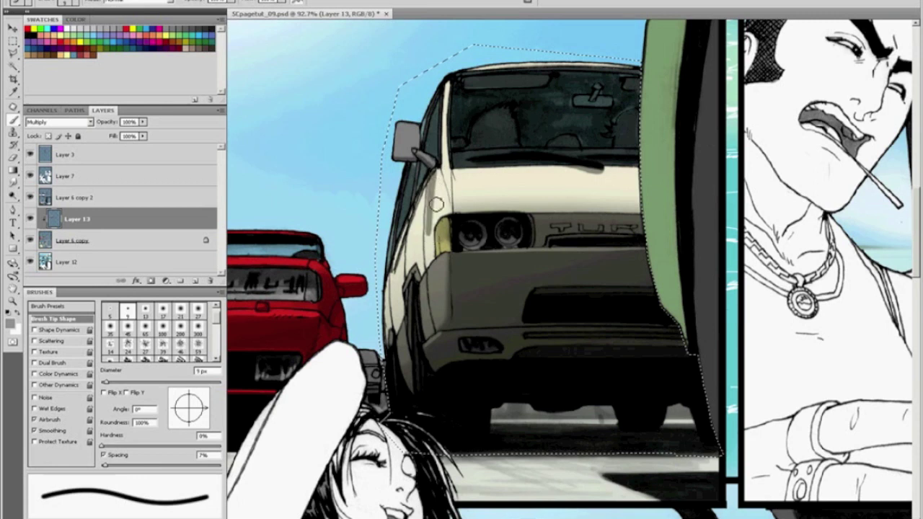
Refine the shadows on the van's side crease and fender with soft erasers of 90 px and 7 px and a 9 px brush
key(e)
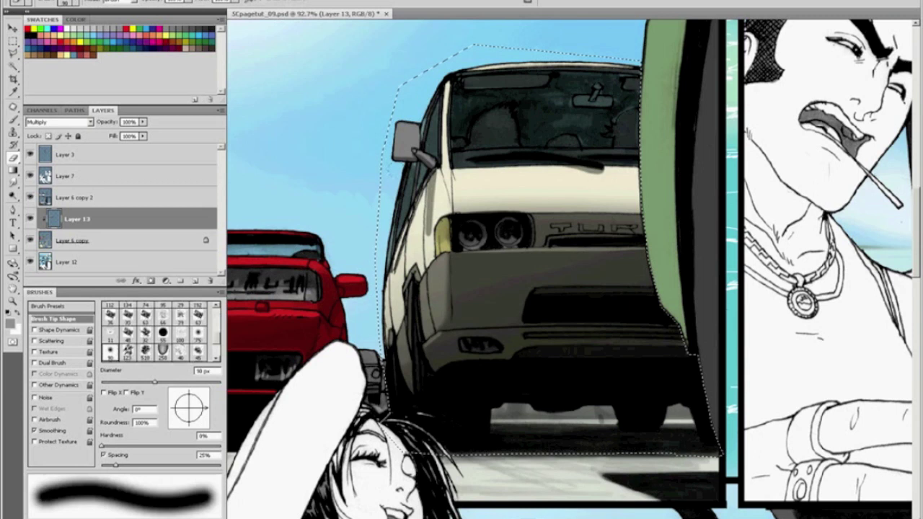
drag(433, 191, 431, 211)
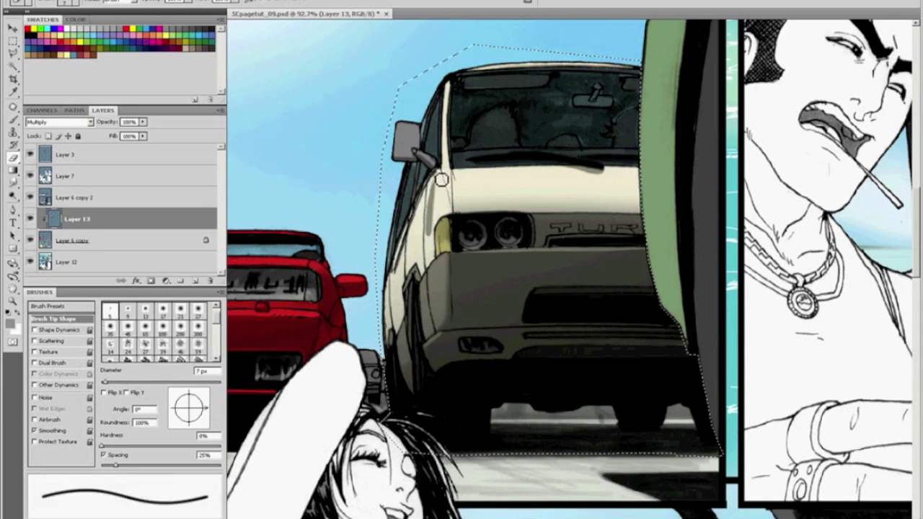
key(b)
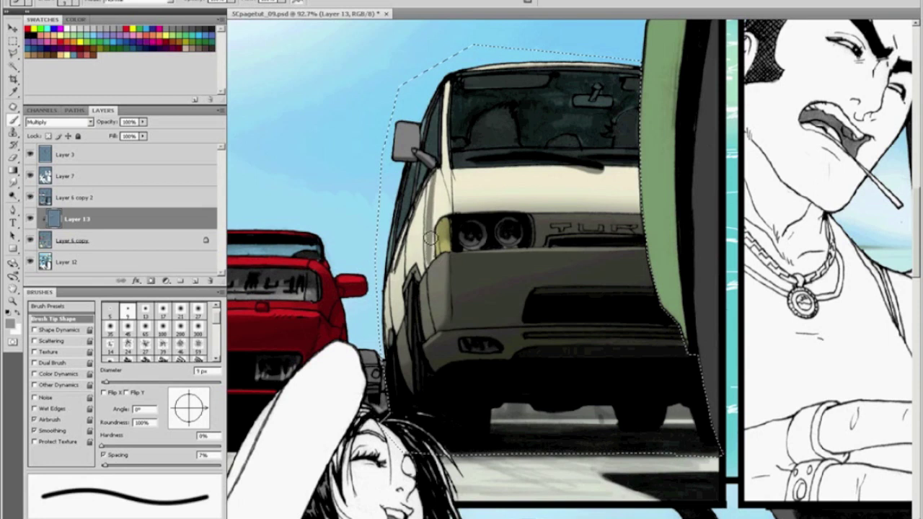
key(e)
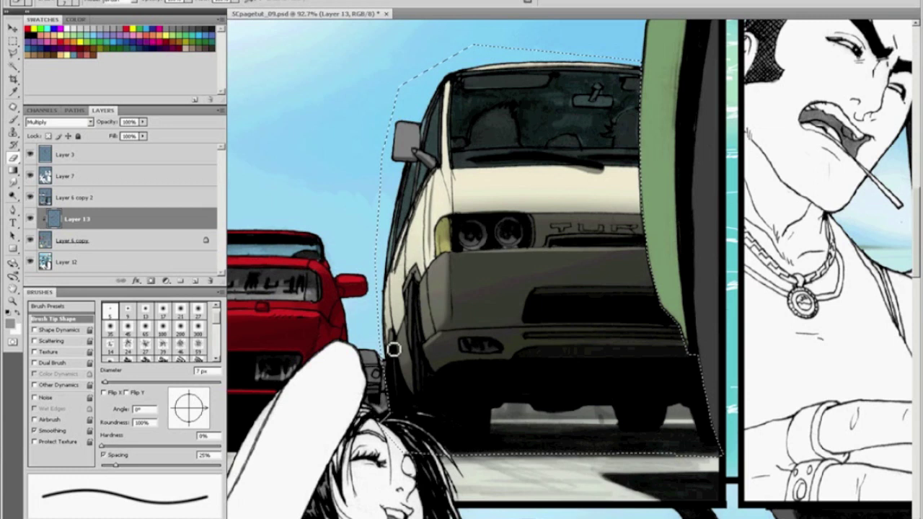
key(b)
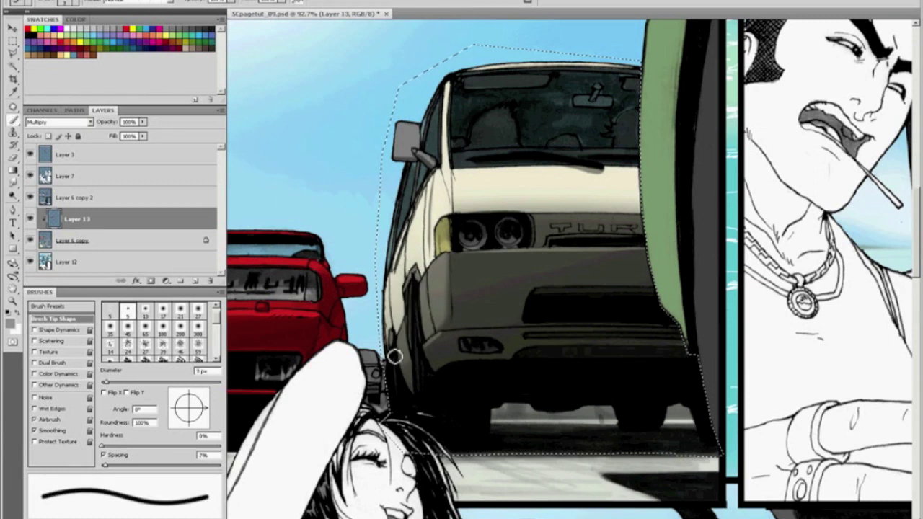
Lasso the van's cream side panel, following the wheel arch, bumper edge and yellow corner light
key(z)
drag(397, 315, 468, 263)
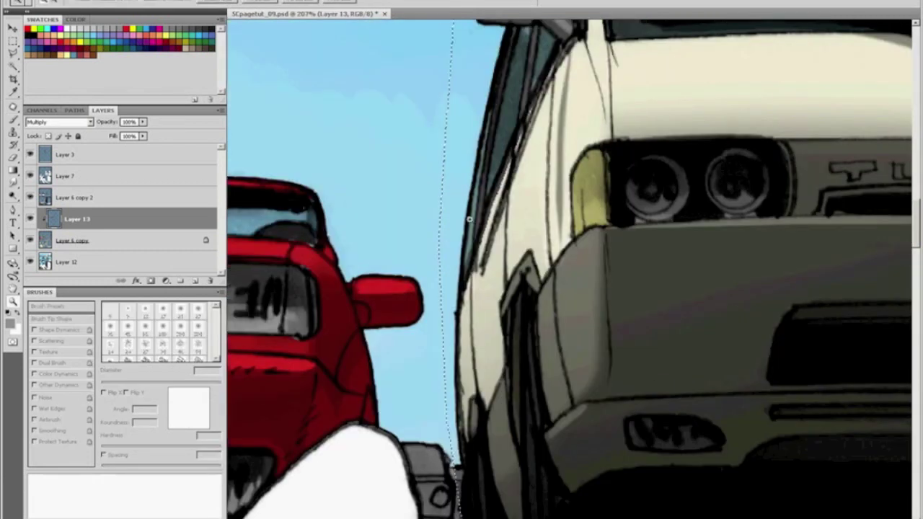
key(l)
click(465, 457)
click(469, 436)
click(470, 402)
click(477, 397)
mouse_move(490, 405)
mouse_down()
mouse_move(493, 412)
mouse_move(511, 346)
mouse_move(507, 305)
mouse_move(530, 252)
mouse_move(583, 241)
mouse_move(605, 223)
mouse_up()
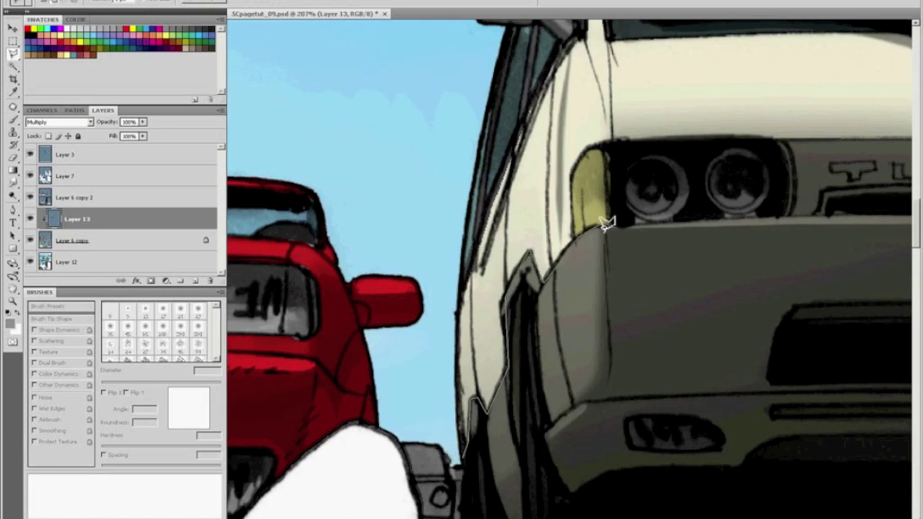
mouse_move(612, 165)
mouse_down()
mouse_move(603, 87)
mouse_move(504, 159)
mouse_move(436, 260)
mouse_move(425, 344)
mouse_move(434, 442)
mouse_up()
Apply gradient shadows to the selected side panel from the wheel arch upwards, and deselect it
key(g)
drag(535, 325, 477, 249)
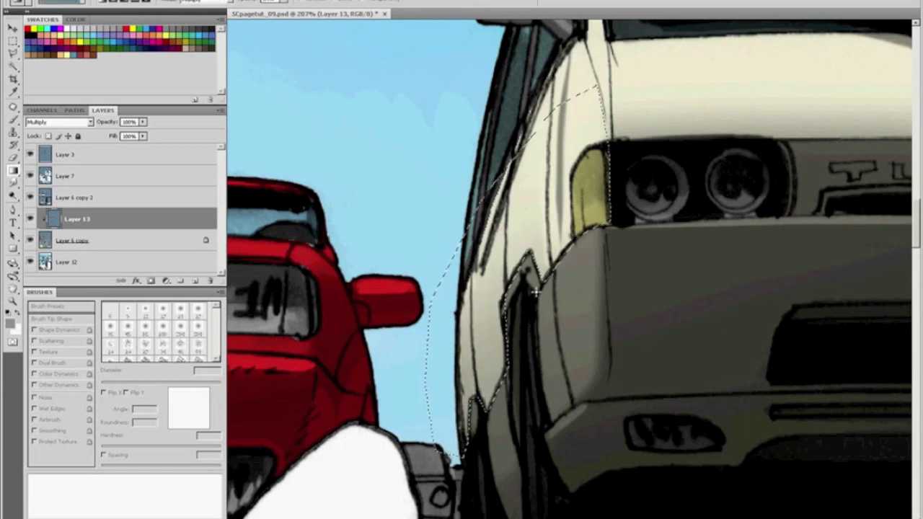
drag(536, 292, 532, 250)
key(ctrl+d)
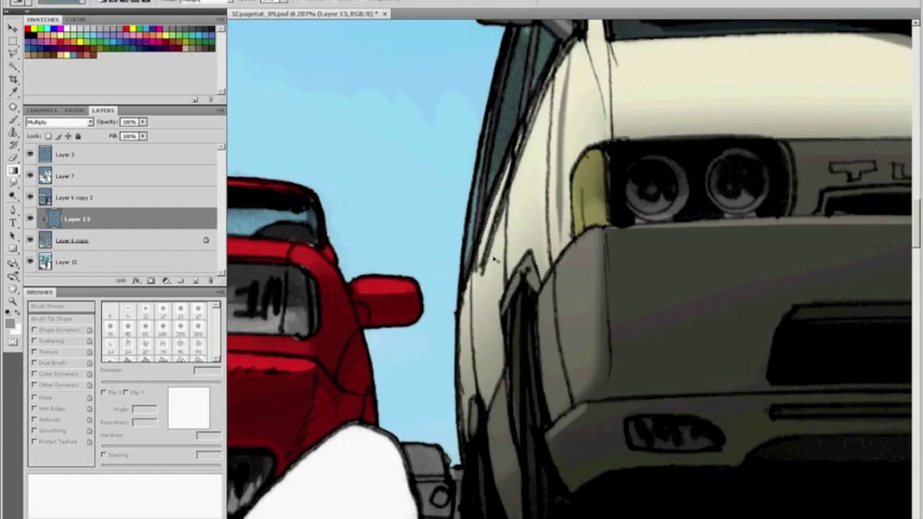
Create a new layer and move it above Layer 6 copy 2
key(ctrl+0)
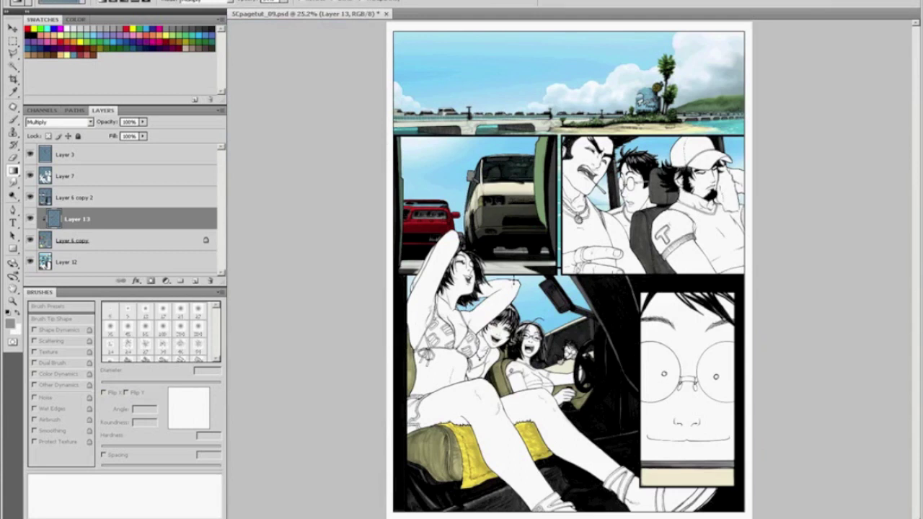
key(z)
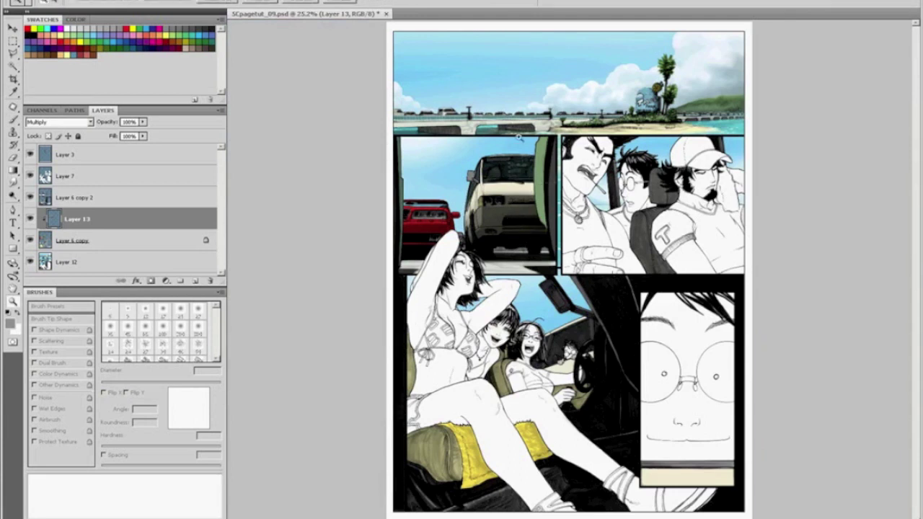
drag(515, 133, 595, 239)
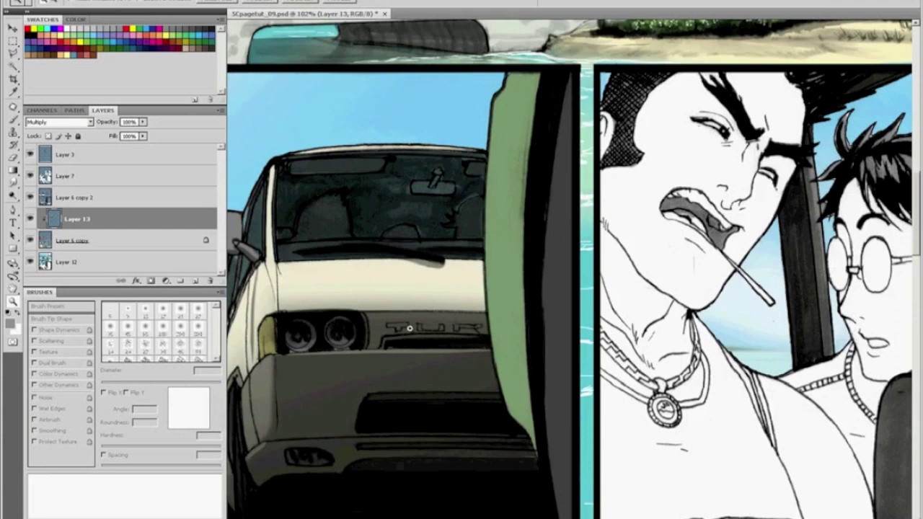
key(h)
drag(353, 346, 667, 240)
drag(529, 240, 571, 253)
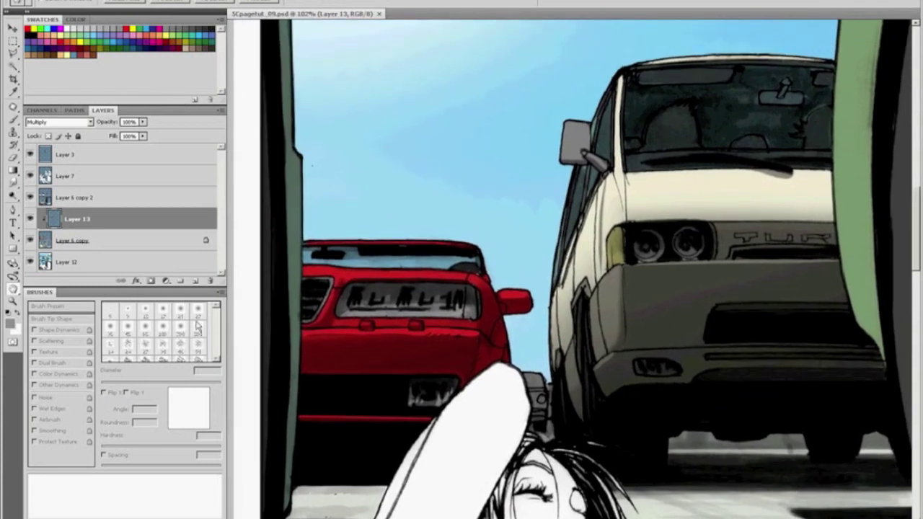
click(195, 281)
drag(66, 213, 70, 192)
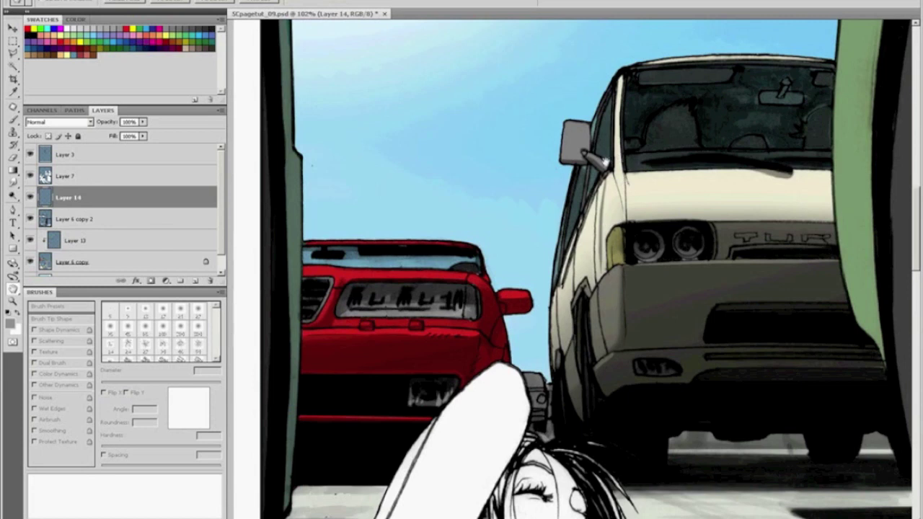
Lasso the van's windshield up to the roof edge and green pillar, tracing around both wiper blades
key(z)
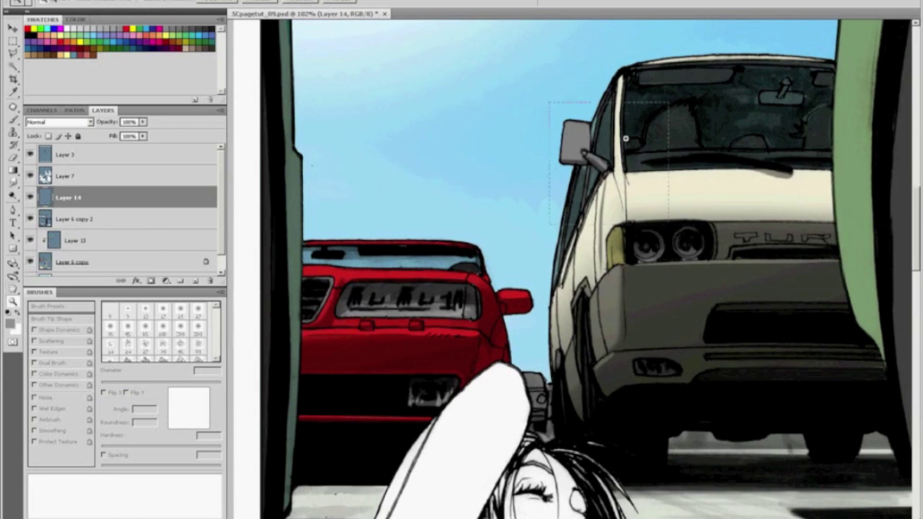
drag(625, 139, 883, 29)
key(l)
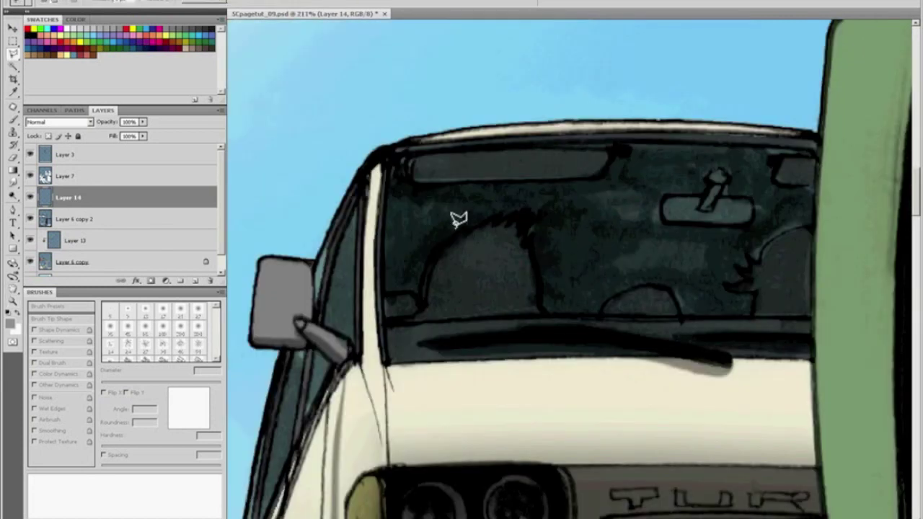
click(390, 158)
click(390, 360)
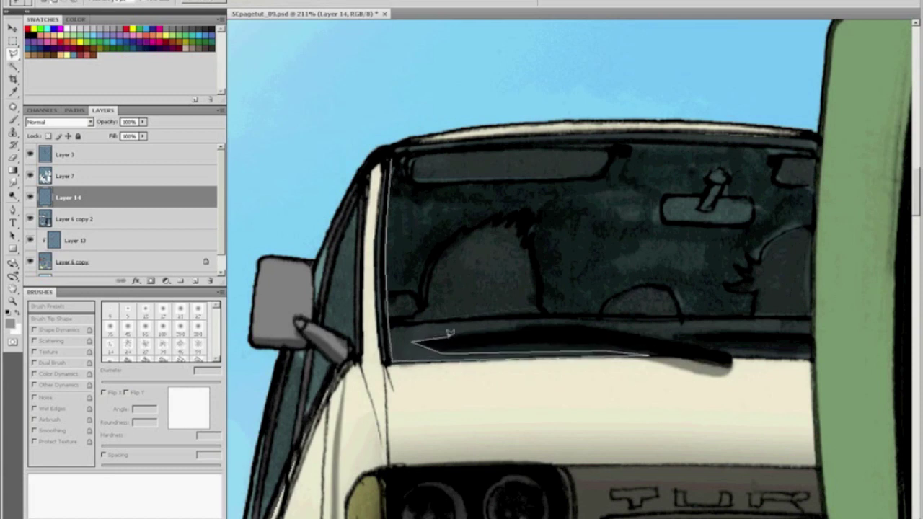
click(597, 326)
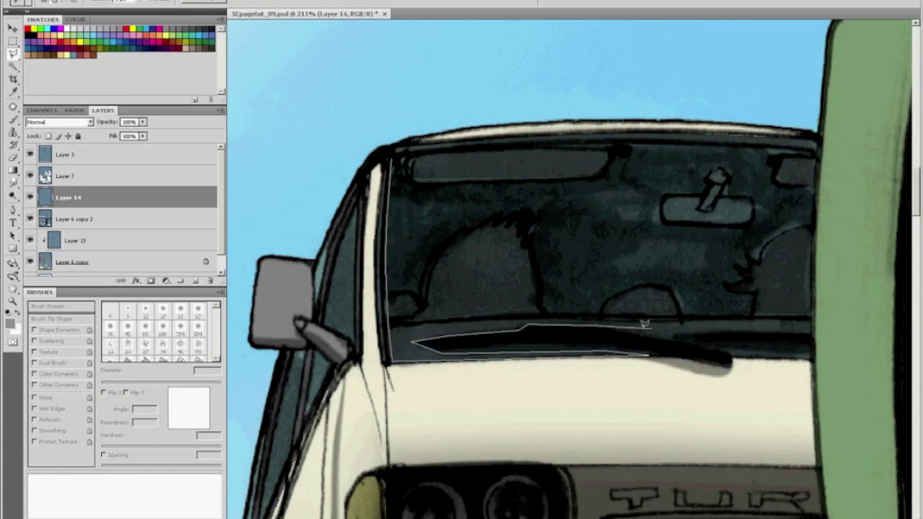
click(678, 335)
click(812, 331)
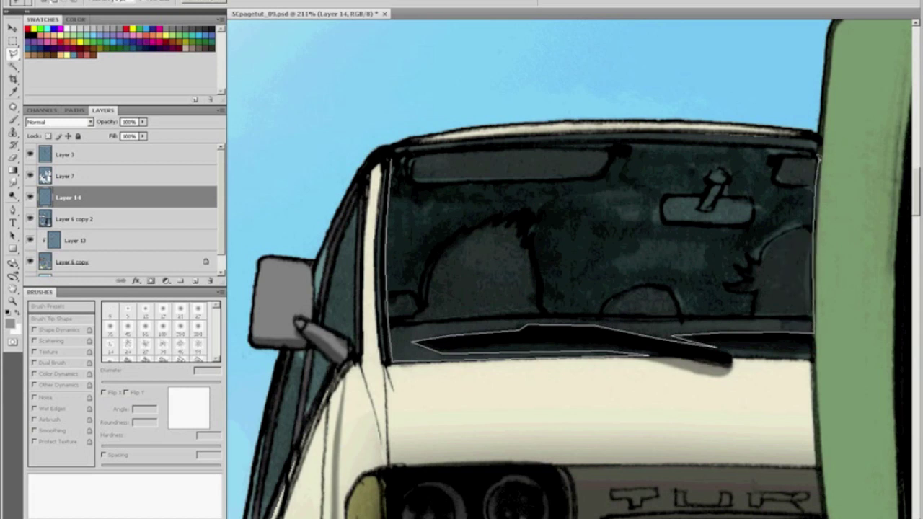
click(817, 135)
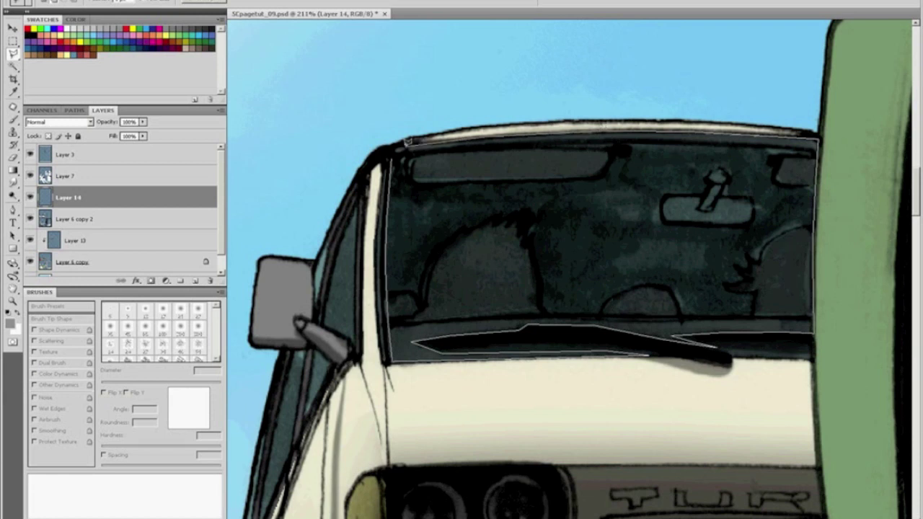
click(386, 271)
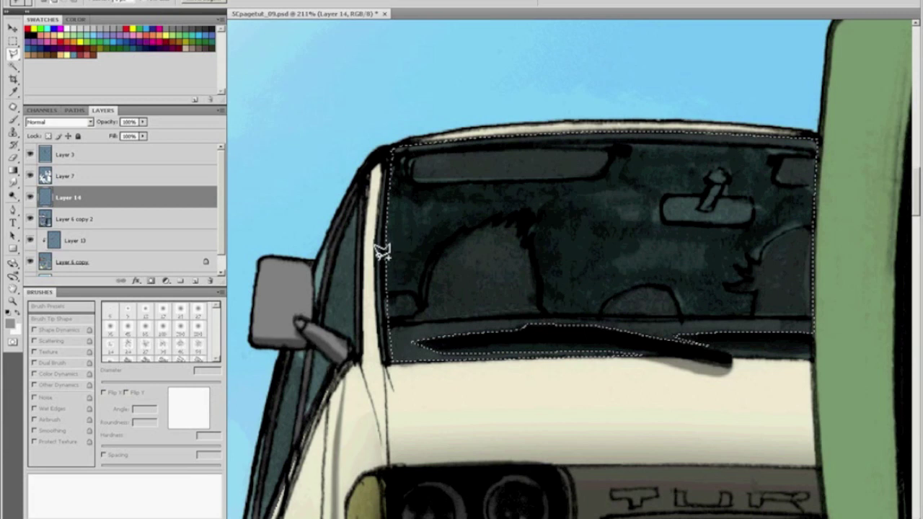
Set Layer 14 to Screen blending and lay a teal gradient over the selected windshield from the roof edge downwards
key(b)
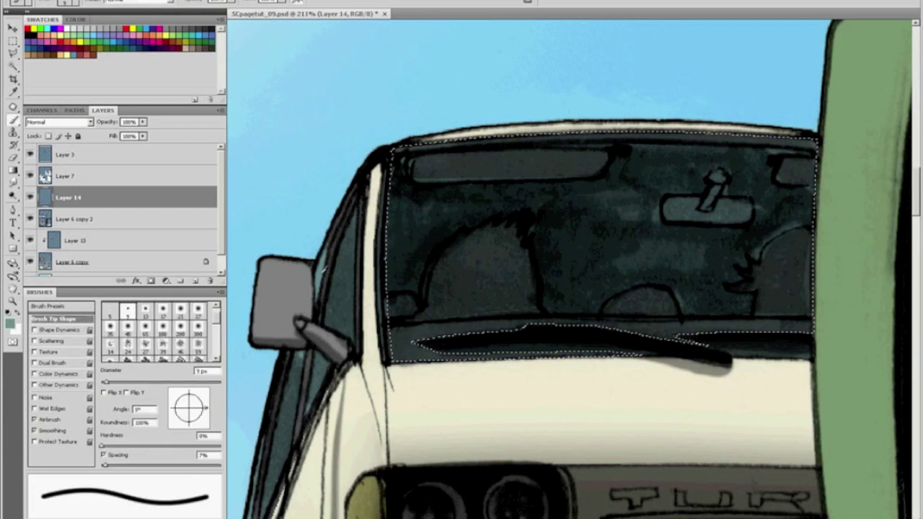
click(72, 122)
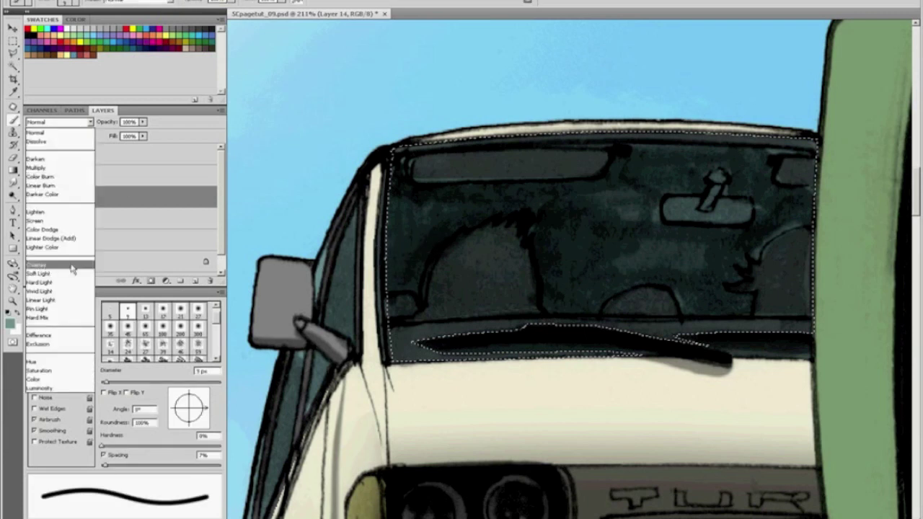
click(62, 220)
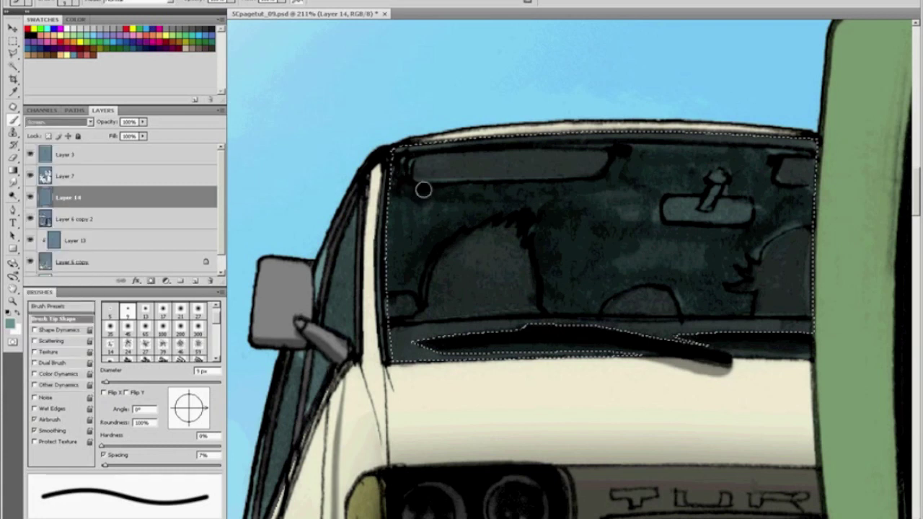
key(g)
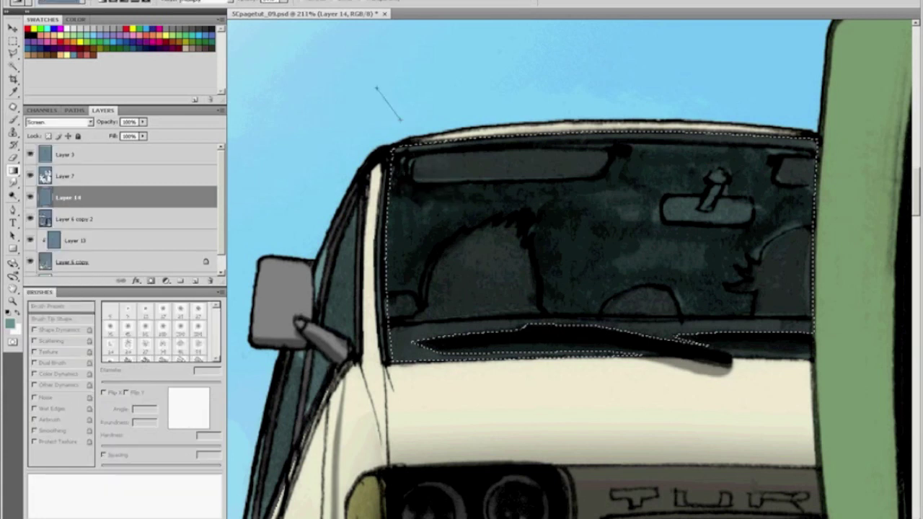
drag(400, 120, 402, 136)
drag(551, 175, 573, 419)
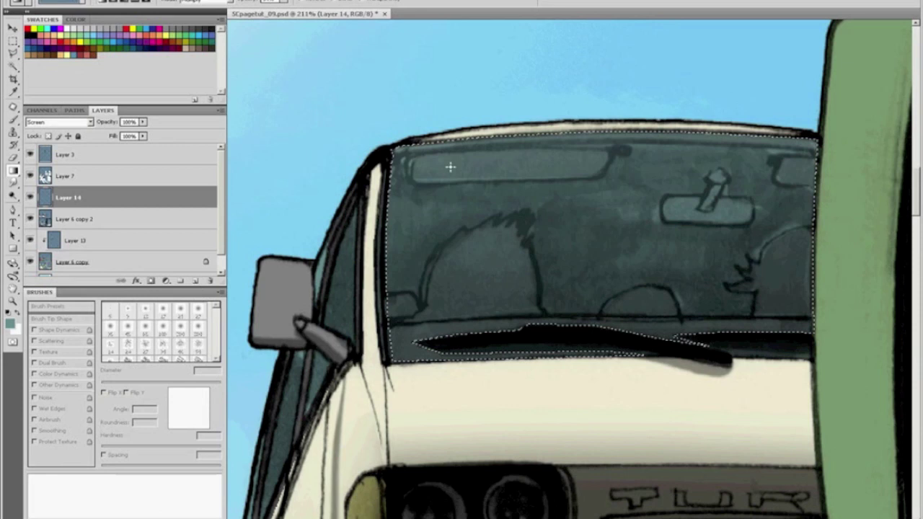
Set the gradient mode to Normal and apply another diagonal teal gradient across the windshield from its upper-left corner
click(216, 3)
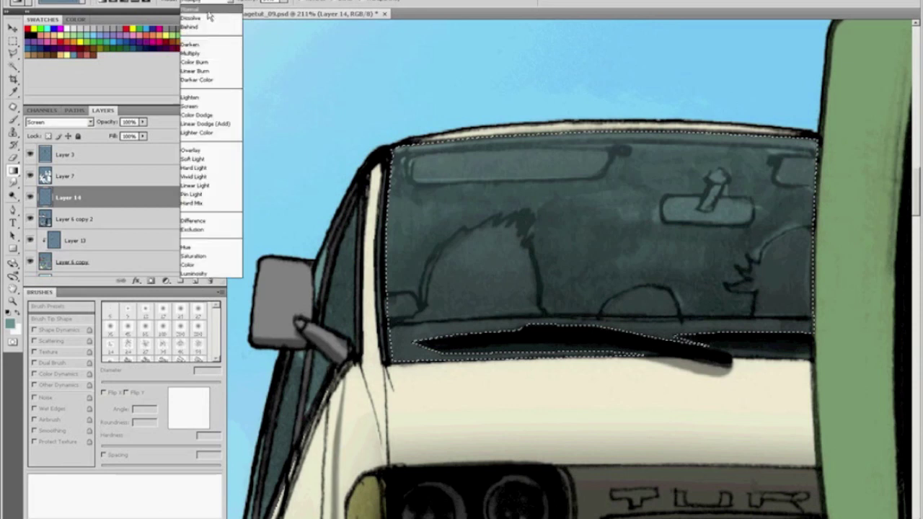
click(207, 11)
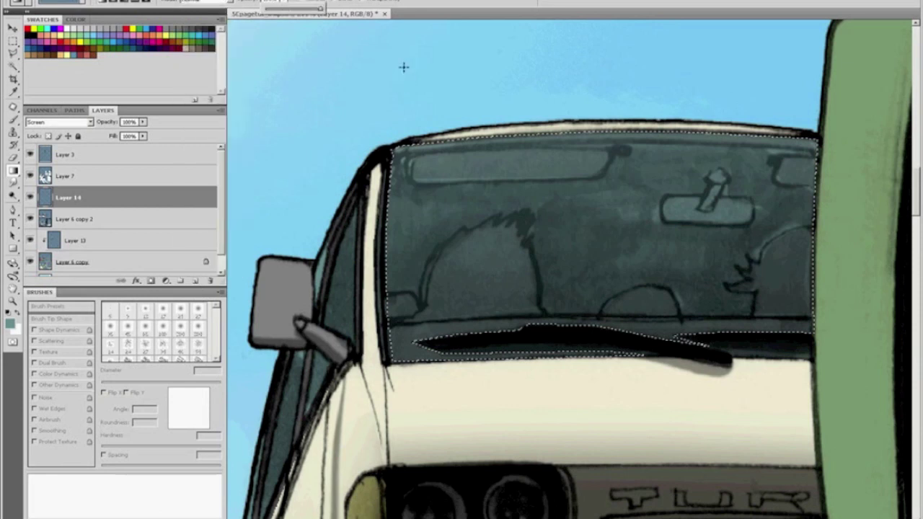
drag(404, 67, 527, 405)
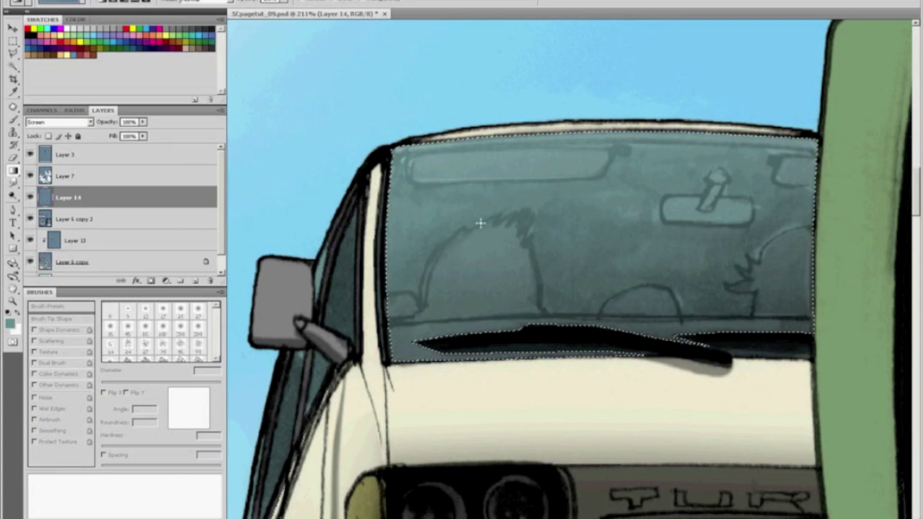
Erase the glow along the windshield's top edge with a 7 px soft eraser, and deselect the windshield
key(b)
mouse_move(393, 149)
mouse_down()
mouse_move(481, 134)
mouse_move(734, 137)
mouse_up()
key(ctrl+z)
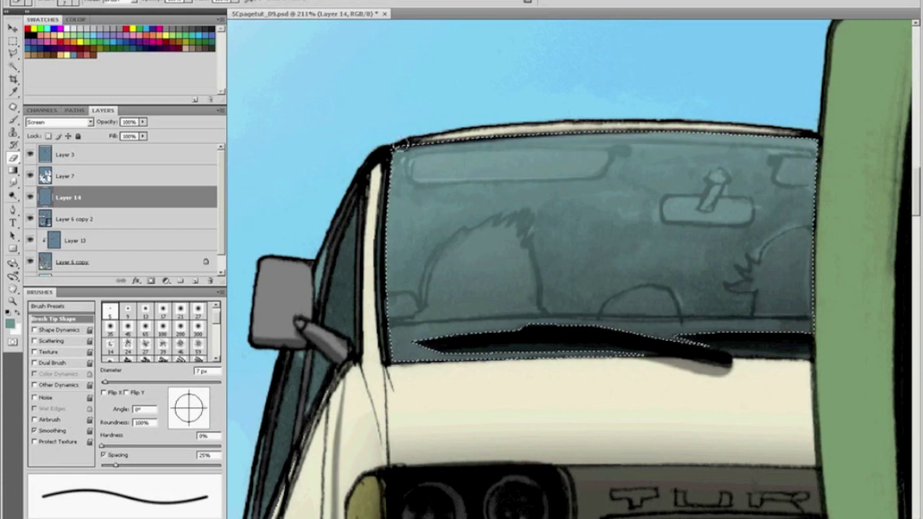
drag(699, 132, 819, 138)
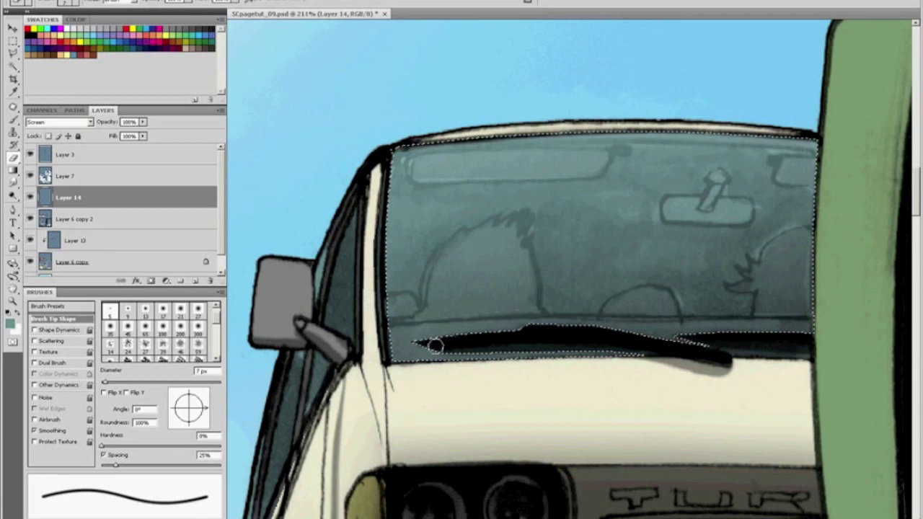
key(ctrl+d)
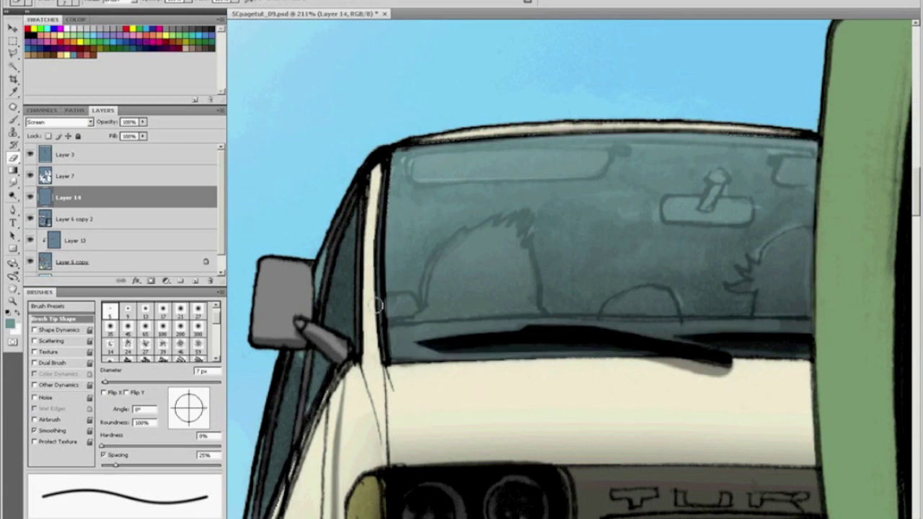
Lasso the van's narrow side window panes around the wing mirror and its arm as one combined selection
key(l)
mouse_move(335, 278)
mouse_down()
mouse_move(341, 214)
mouse_move(358, 186)
mouse_move(356, 341)
mouse_move(323, 323)
mouse_up()
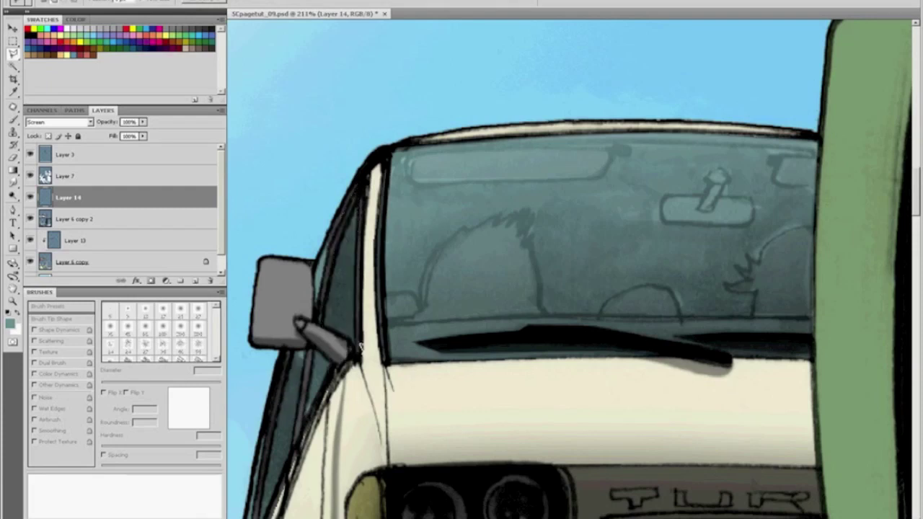
click(355, 205)
click(354, 347)
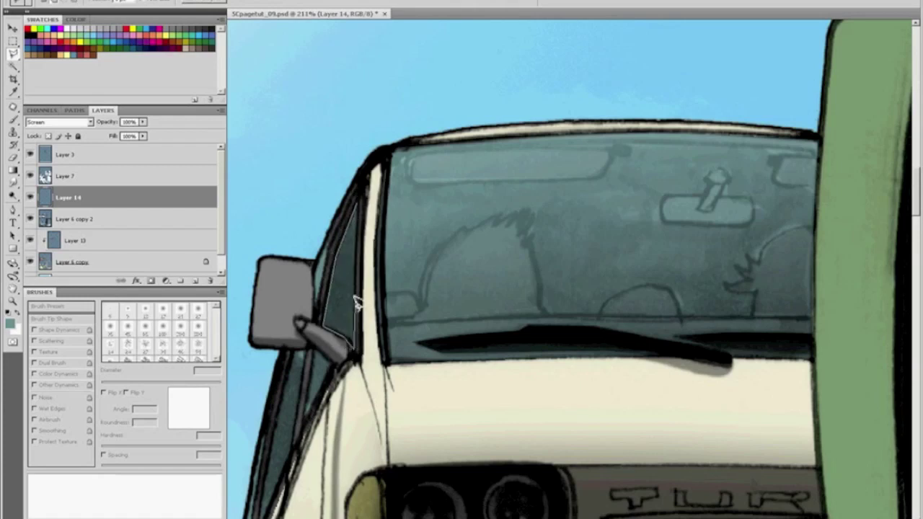
click(356, 205)
click(308, 421)
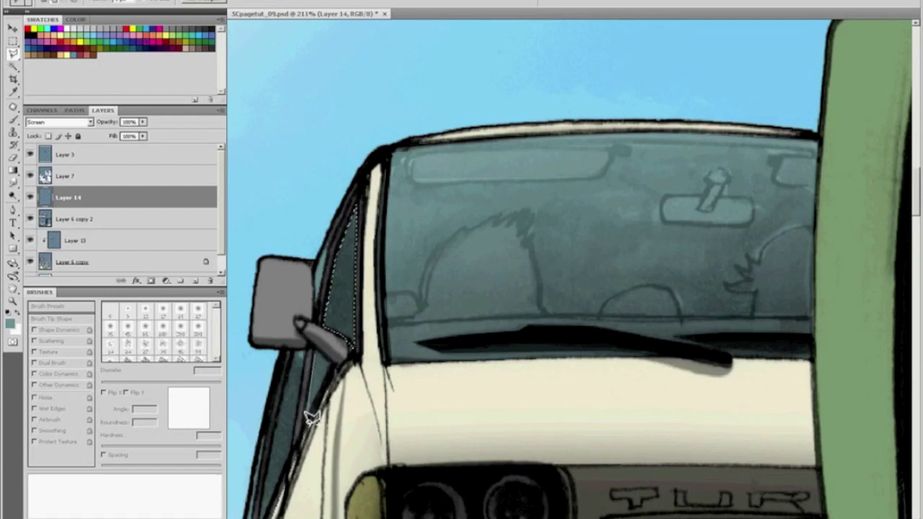
click(321, 350)
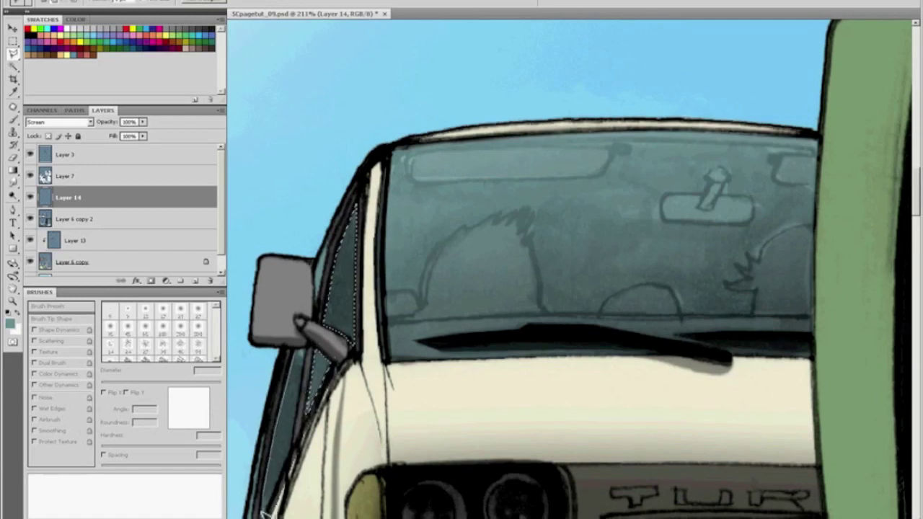
scroll(268, 494, down, 3)
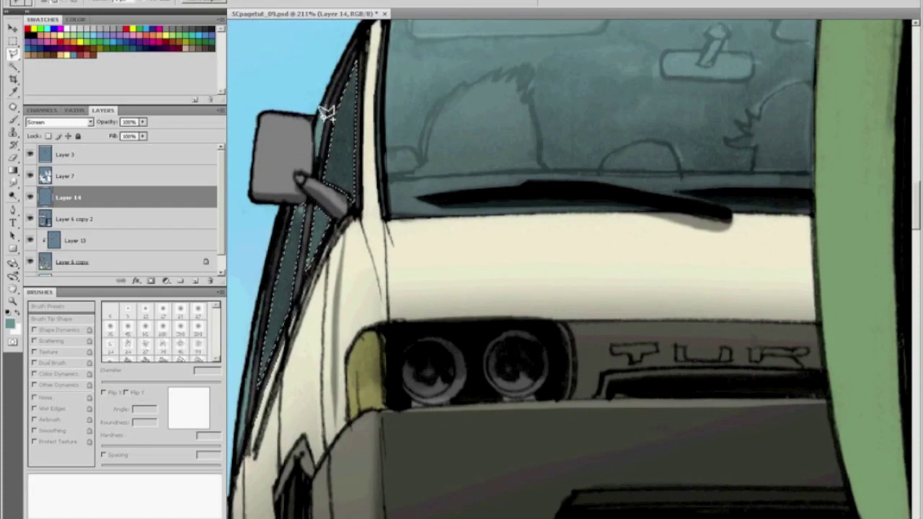
Darken the selected side windows with gray on the Multiply layer, Layer 13, and deselect them
click(75, 245)
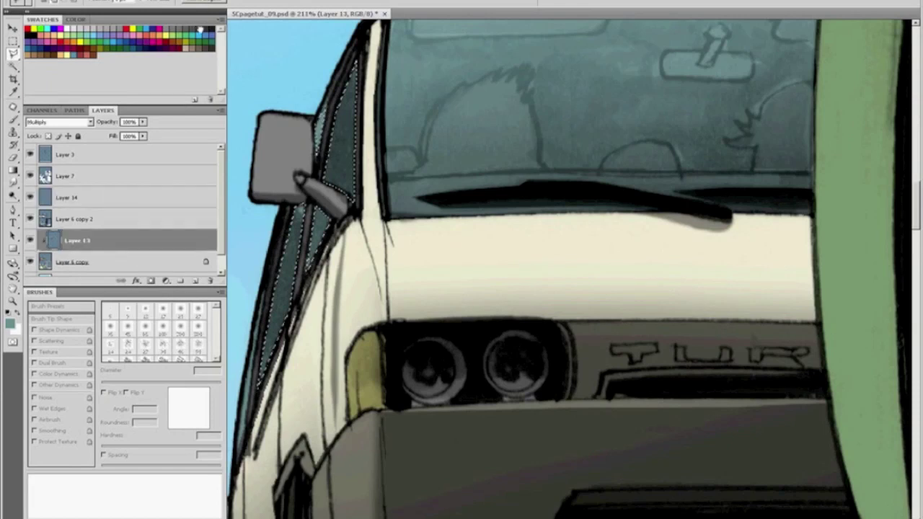
key(b)
mouse_move(252, 379)
mouse_down()
mouse_move(294, 231)
mouse_move(268, 340)
mouse_up()
mouse_move(349, 81)
mouse_down()
mouse_move(316, 245)
mouse_move(345, 185)
mouse_move(349, 66)
mouse_move(320, 121)
mouse_move(319, 245)
mouse_move(321, 229)
mouse_move(269, 378)
mouse_up()
click(170, 27)
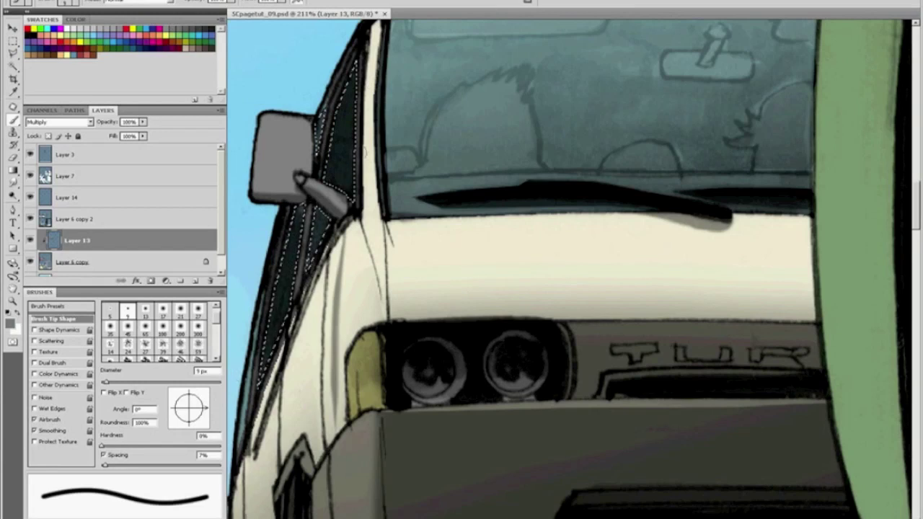
key(ctrl+d)
Lasso the windshield's interior area between the upper edge and the dashboard, leaving out the rear-view mirror
key(space)
mouse_move(350, 272)
mouse_down()
mouse_move(346, 319)
mouse_move(496, 230)
mouse_up()
key(l)
click(454, 292)
click(871, 287)
click(875, 158)
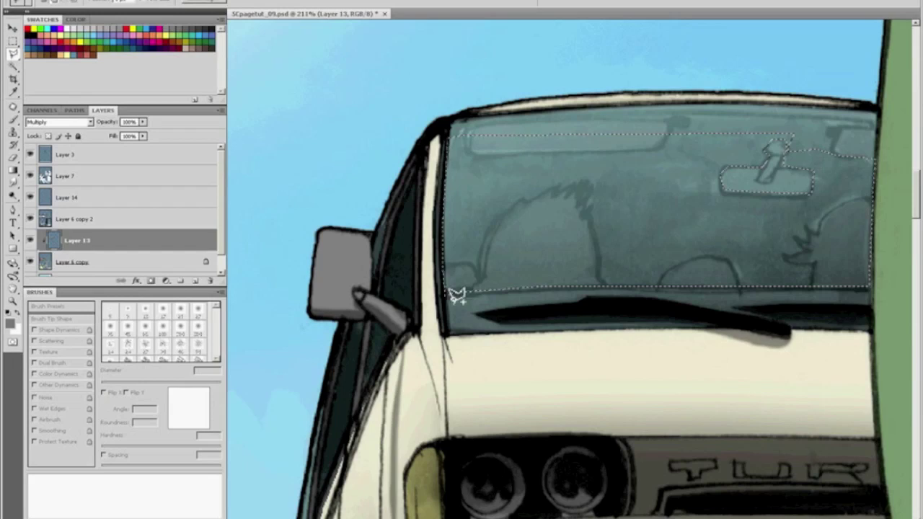
Apply a gray gradient shadow to the selected windshield interior on Layer 13, and deselect it
key(g)
key(ctrl+Return)
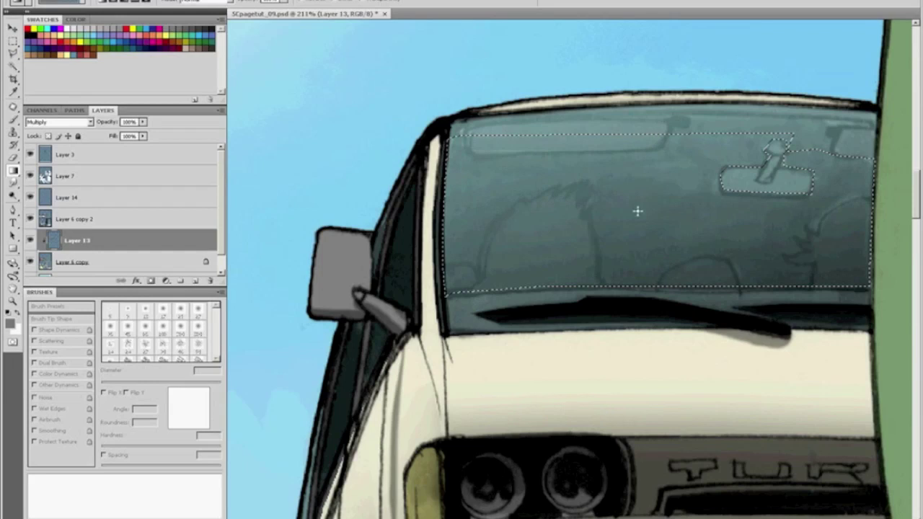
key(ctrl+d)
Select Layer 14 for the red car's windshield and hide all other layers
key(ctrl+0)
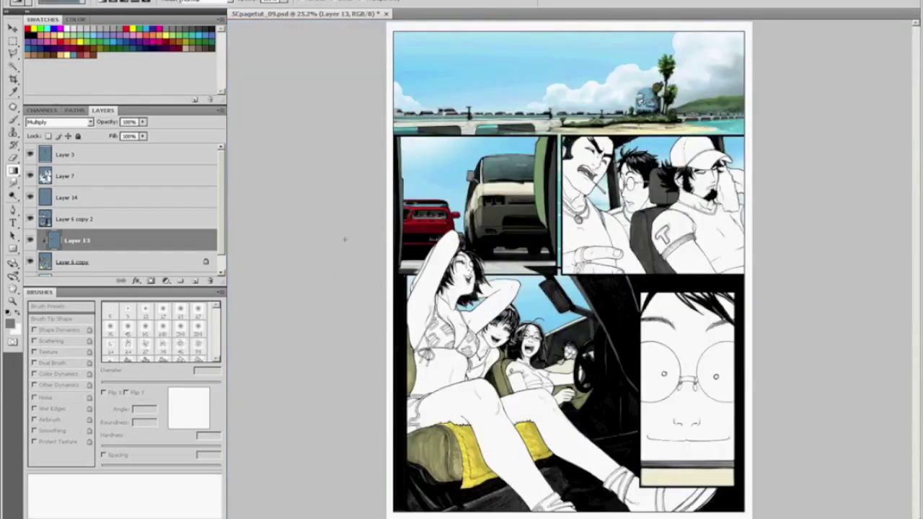
key(z)
drag(378, 181, 486, 242)
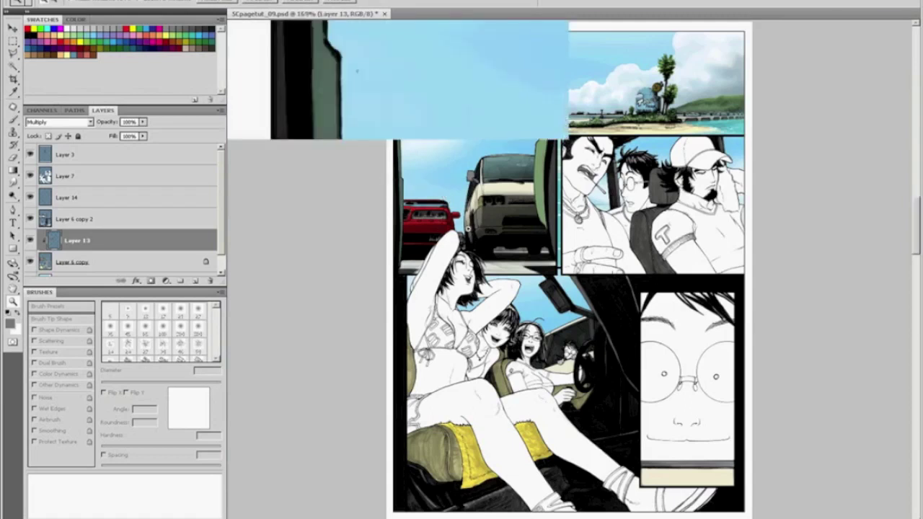
click(69, 206)
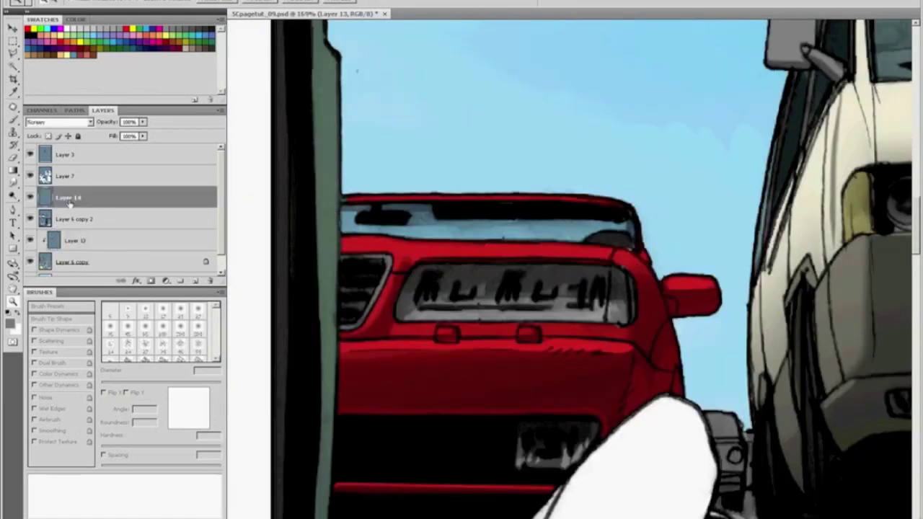
click(30, 198)
right_click(31, 200)
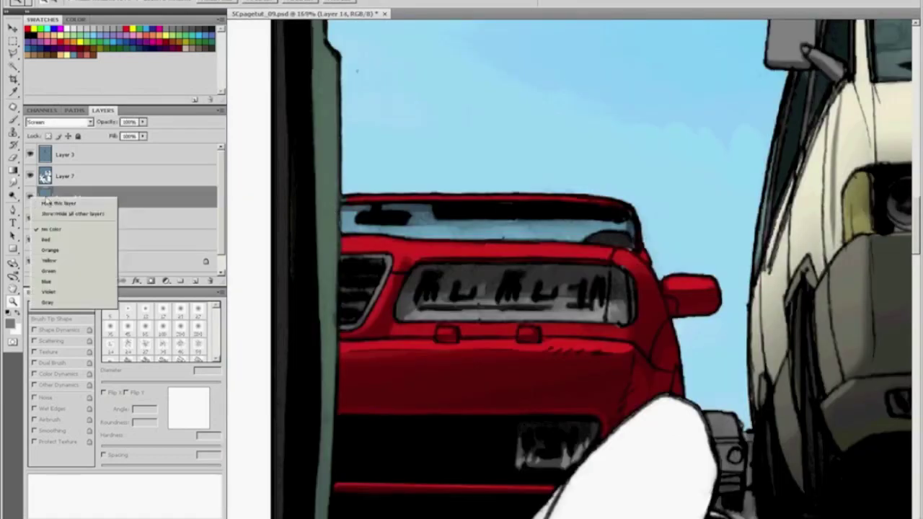
click(71, 218)
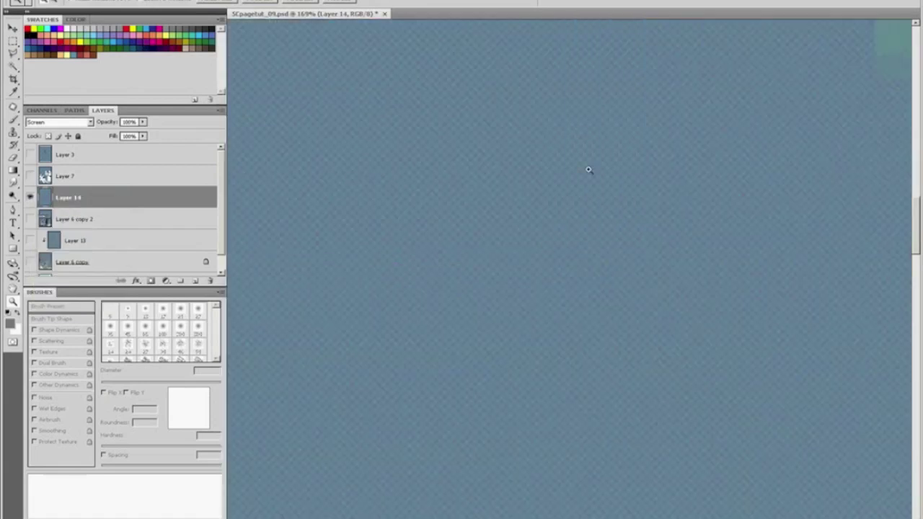
Sample the teal of the isolated windshield glow as the foreground color, and return to the red car's area
key(space)
drag(690, 175, 438, 315)
drag(642, 173, 461, 277)
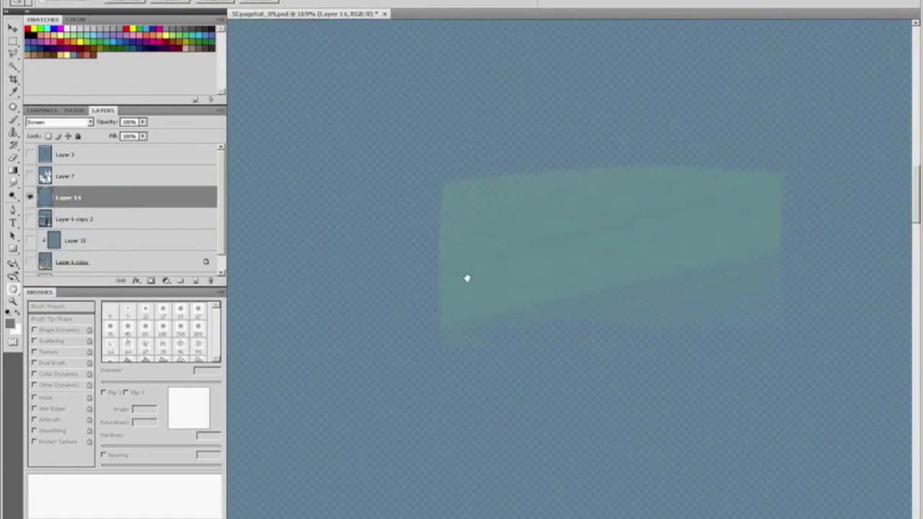
key(g)
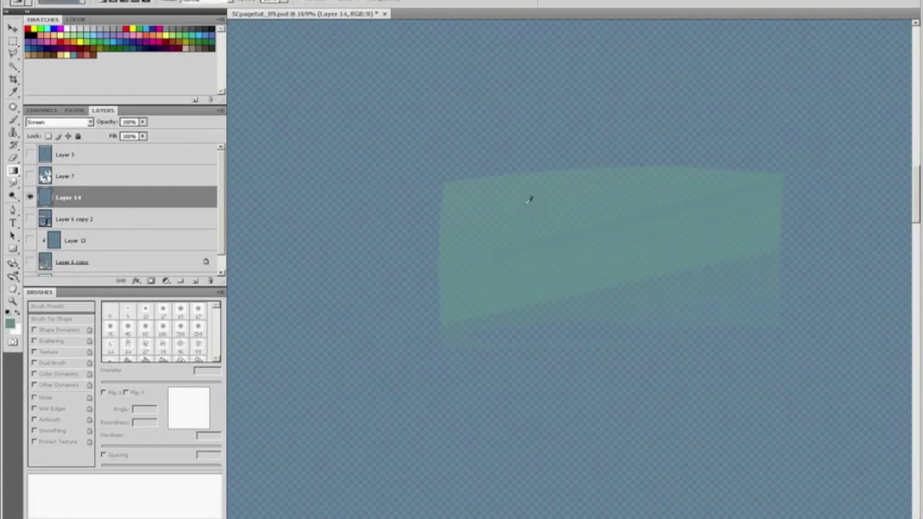
drag(391, 243, 605, 200)
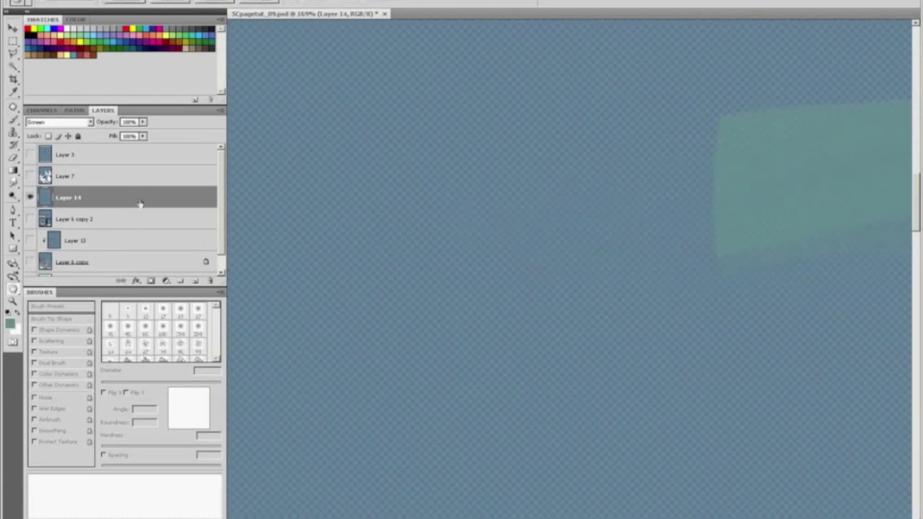
Show all hidden layers again and outline the red car's windshield with the Polygonal Lasso, keeping Layer 14 active
drag(32, 157, 31, 310)
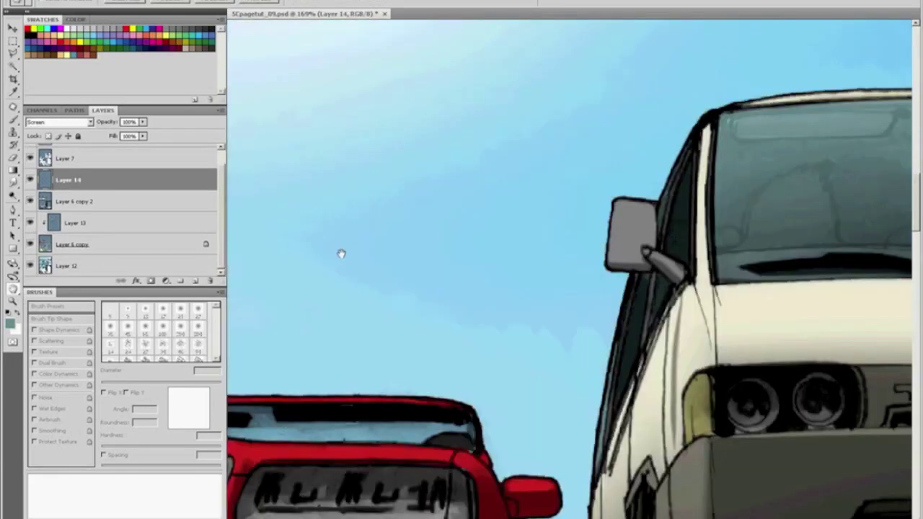
drag(339, 373, 523, 231)
key(l)
mouse_move(354, 273)
mouse_down()
mouse_move(629, 274)
mouse_move(646, 279)
mouse_move(652, 326)
mouse_move(435, 311)
mouse_up()
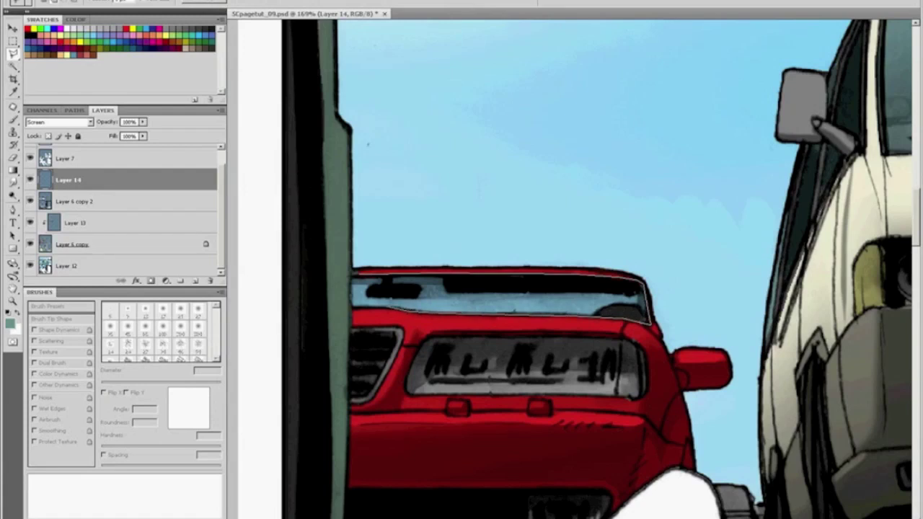
click(353, 274)
Apply a teal gradient glare to the selected red car windshield on Layer 14, and deselect it
key(g)
drag(440, 314, 445, 348)
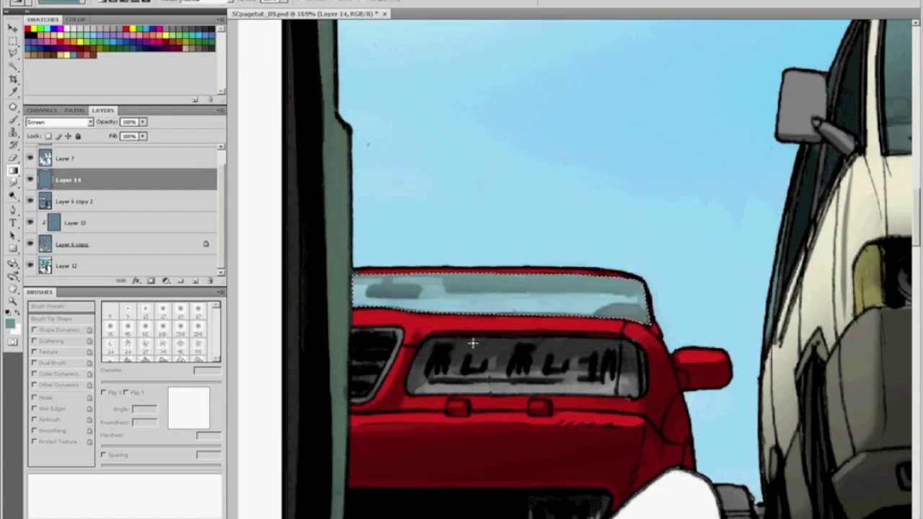
key(ctrl+0)
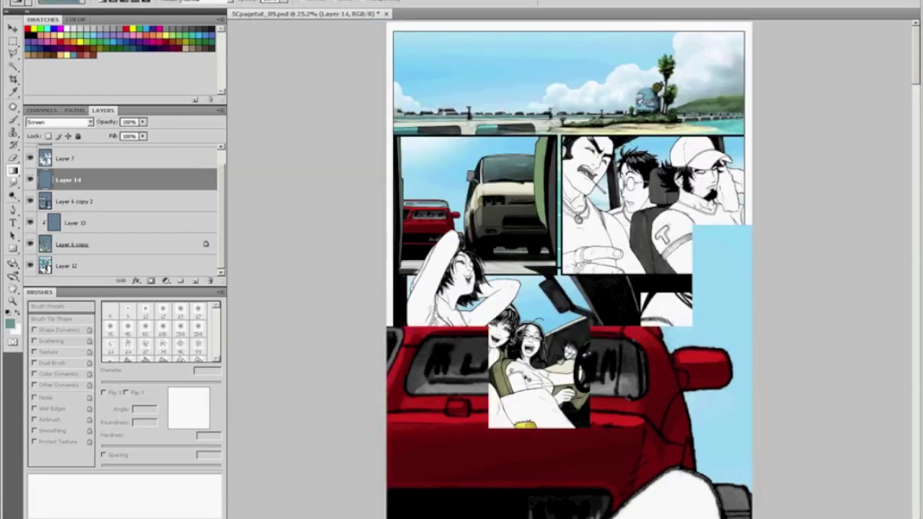
Paint a straight gray highlight along the van bumper's upper edge, below the headlights, with a 4 px brush
key(z)
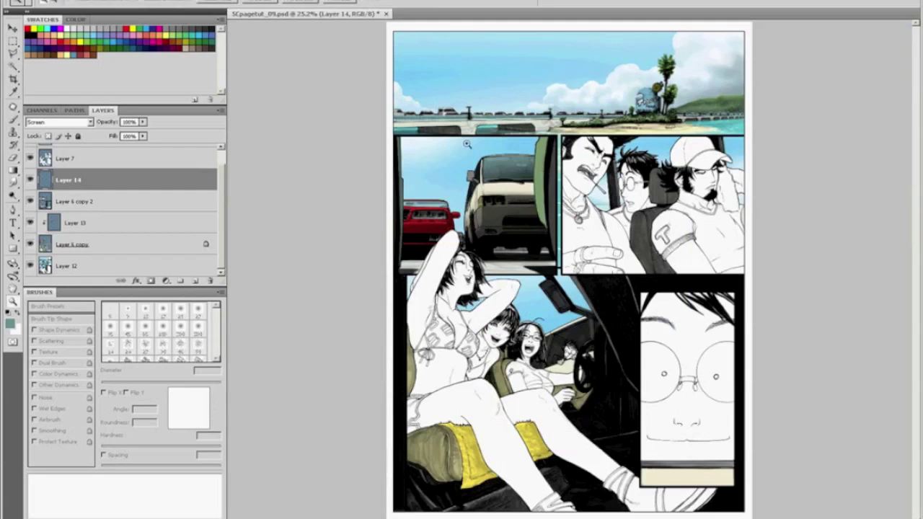
drag(473, 189, 555, 233)
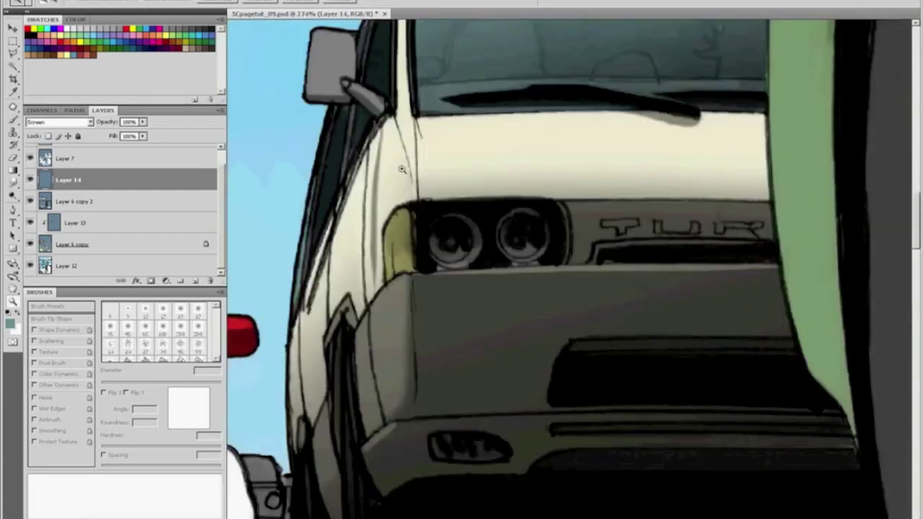
drag(401, 170, 662, 338)
key(ctrl+0)
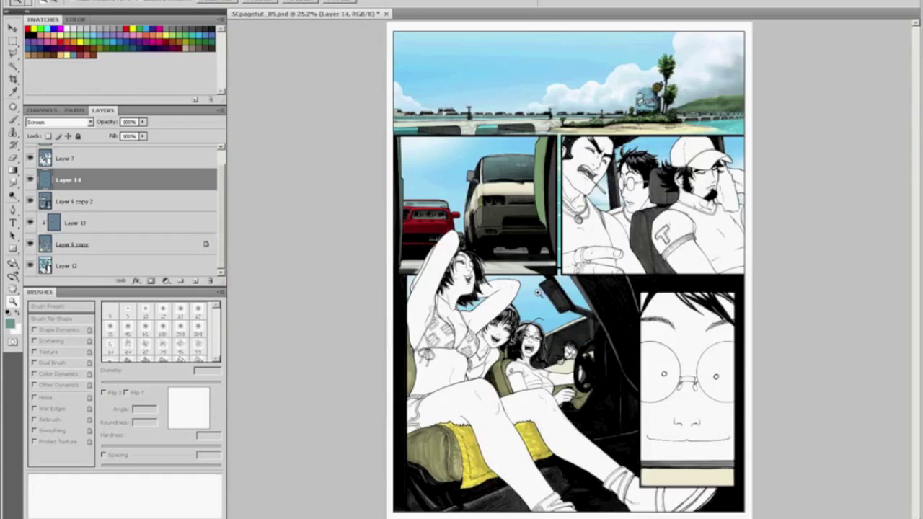
drag(462, 177, 591, 240)
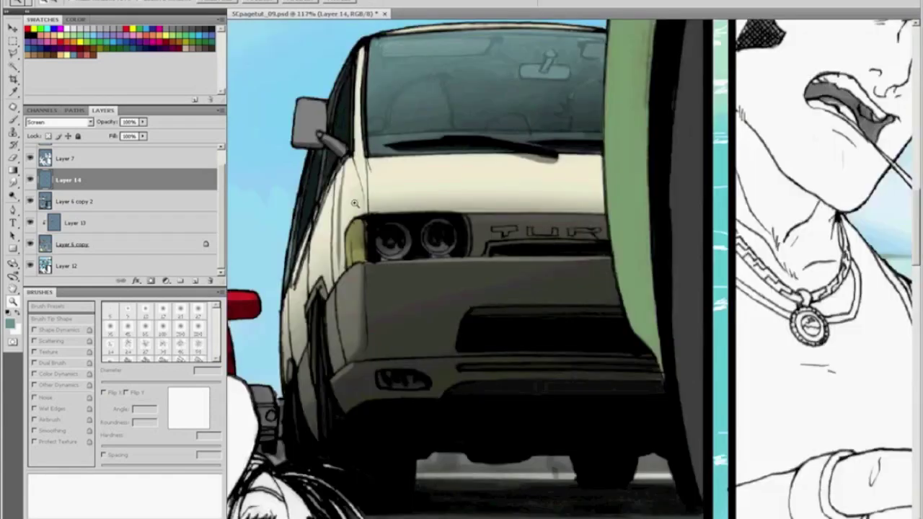
click(407, 260)
key(b)
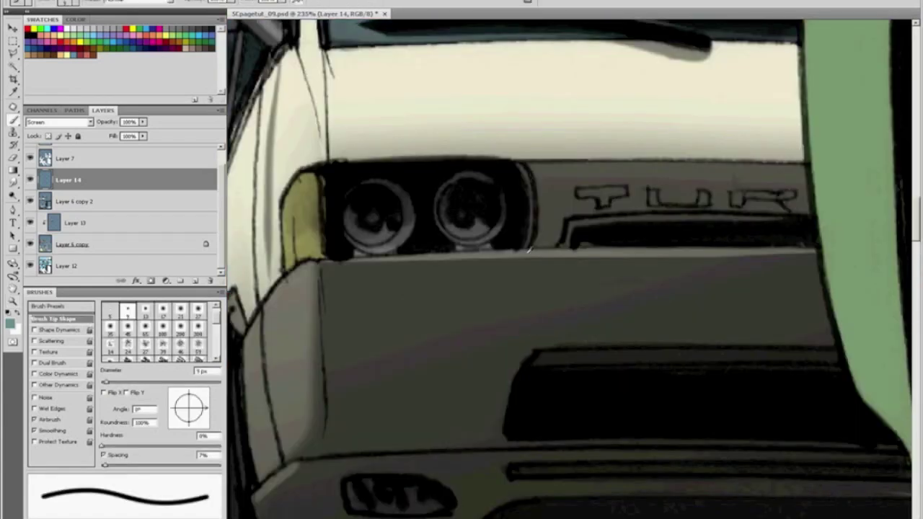
key(bracketleft)
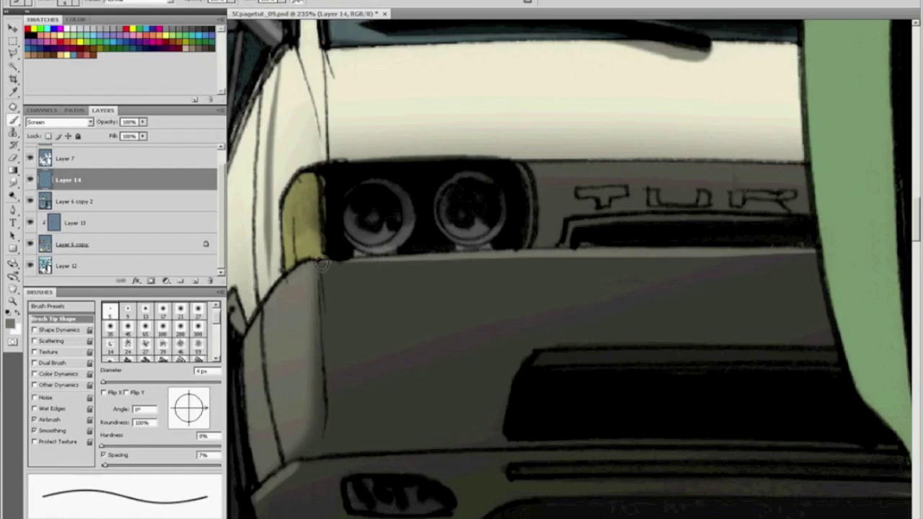
drag(315, 260, 366, 259)
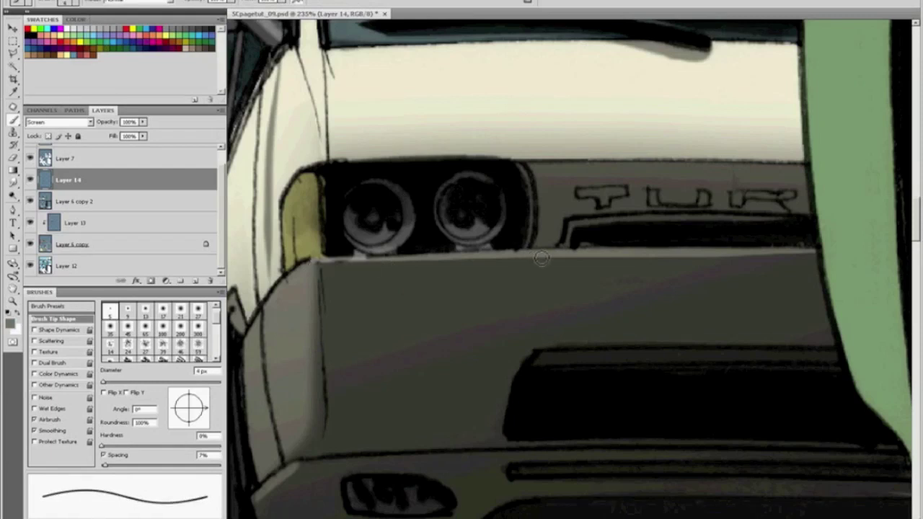
shift+click(810, 256)
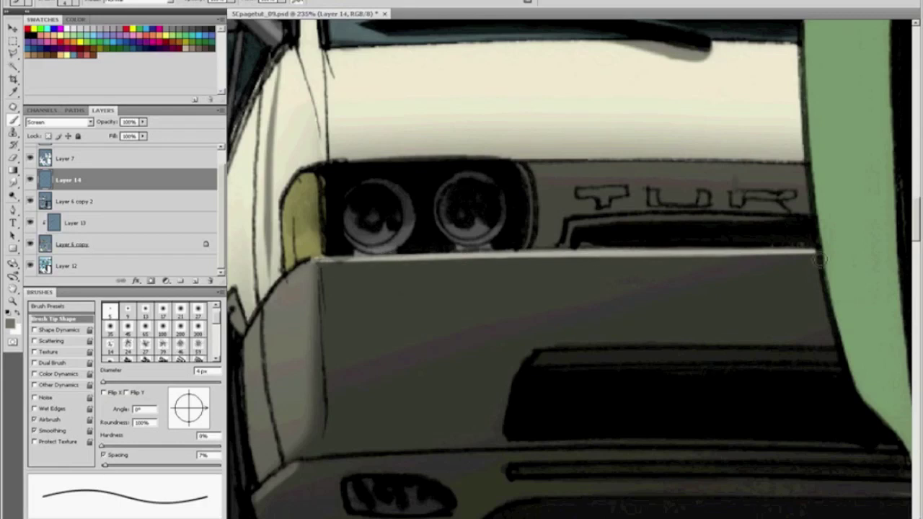
Paint thin highlights along the slanted corner edge of the van's bumper, reducing the brush to 2 px
mouse_move(363, 331)
mouse_down()
mouse_move(546, 248)
mouse_move(536, 270)
mouse_up()
key(bracketleft)
key(bracketleft)
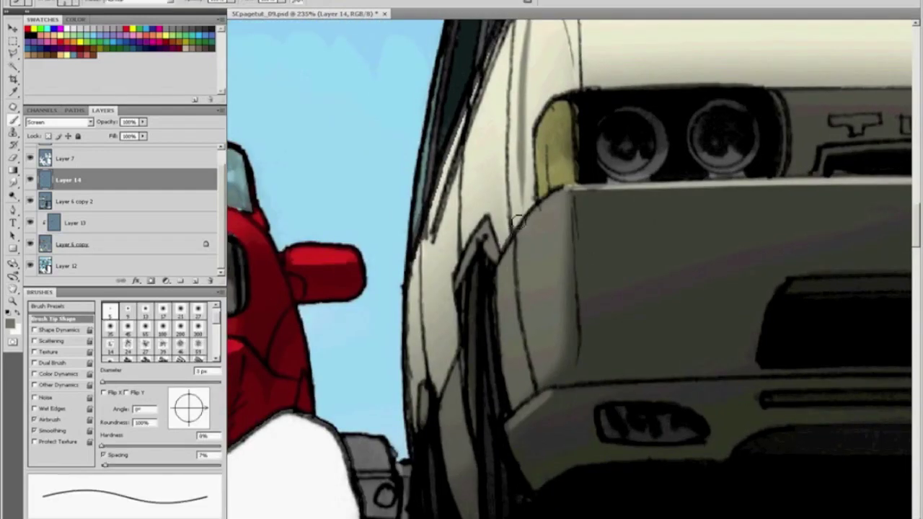
drag(562, 192, 501, 271)
drag(531, 225, 506, 260)
drag(561, 197, 543, 210)
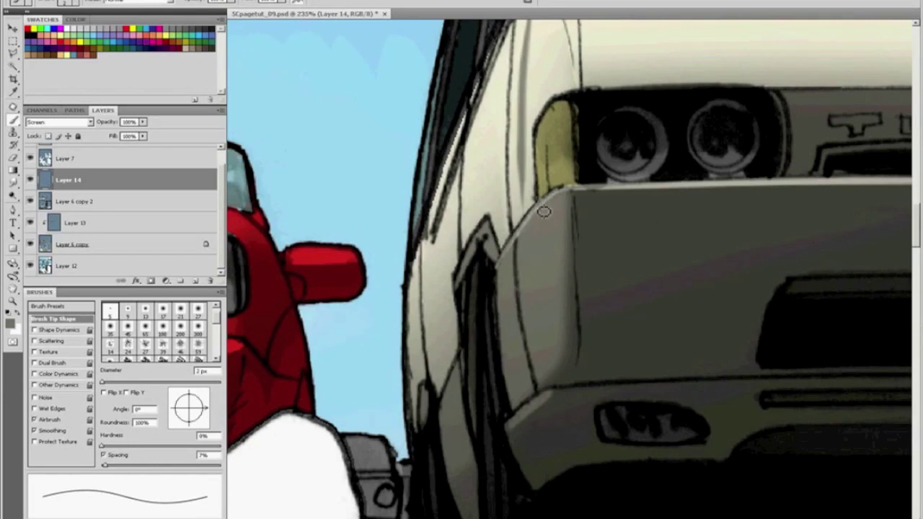
Add thin highlights to the van's side panel edge and lower bumper corner, and reinforce the slanted bumper edge
drag(460, 358, 441, 404)
mouse_move(509, 425)
mouse_down()
mouse_move(540, 395)
mouse_move(516, 425)
mouse_move(527, 413)
mouse_up()
mouse_move(503, 263)
mouse_down()
mouse_move(559, 194)
mouse_move(554, 201)
mouse_up()
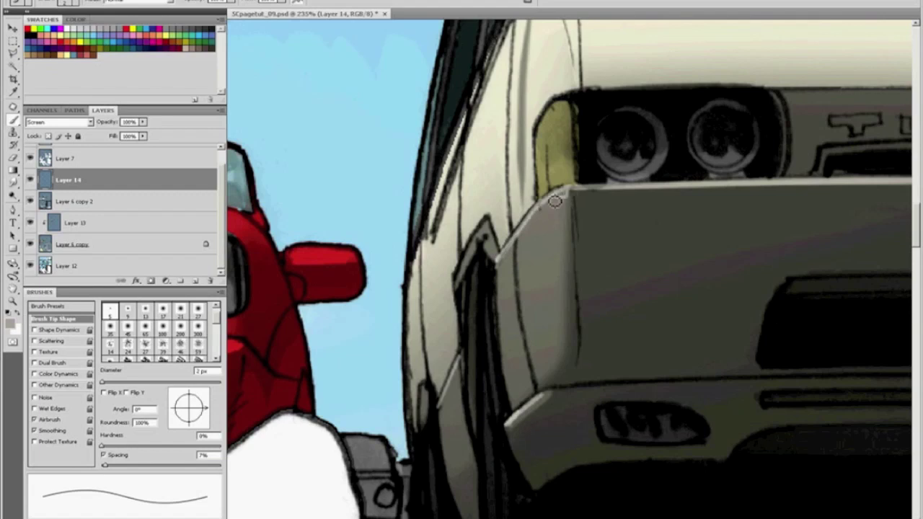
key(e)
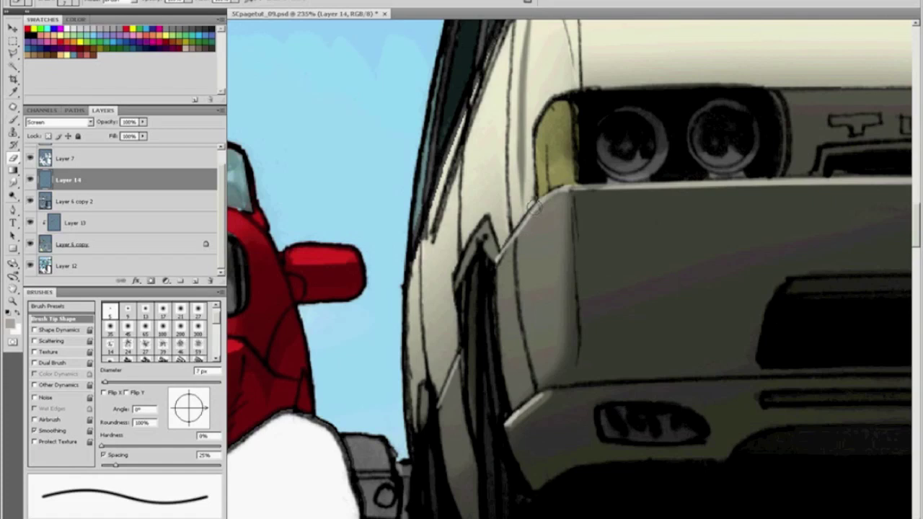
Paint fine highlight strokes with a 2 px brush on the van's yellow turn signal and white glints on its fog lamp
key(b)
mouse_move(561, 179)
mouse_down()
mouse_move(566, 155)
mouse_move(553, 173)
mouse_move(564, 131)
mouse_move(556, 139)
mouse_move(557, 122)
mouse_move(562, 190)
mouse_move(545, 152)
mouse_move(546, 178)
mouse_up()
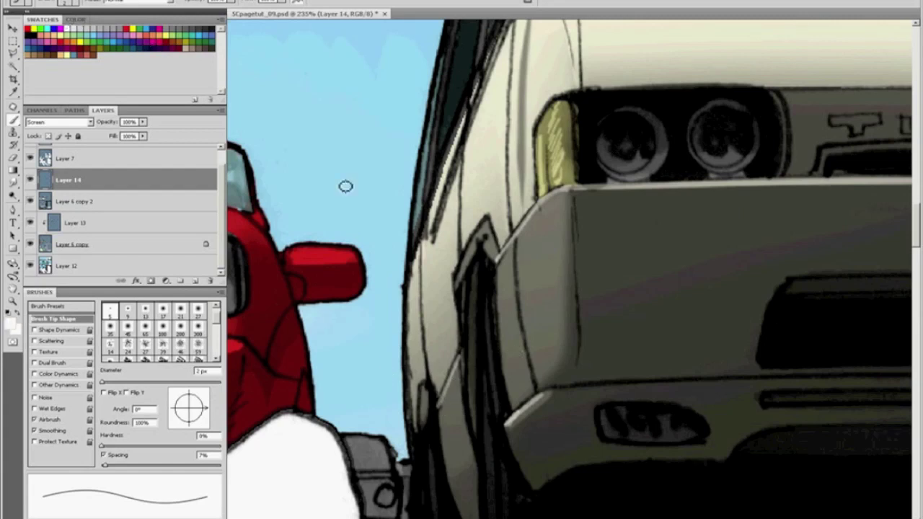
drag(609, 431, 644, 435)
Switch from the Polygonal Lasso to the freehand Lasso tool
key(l)
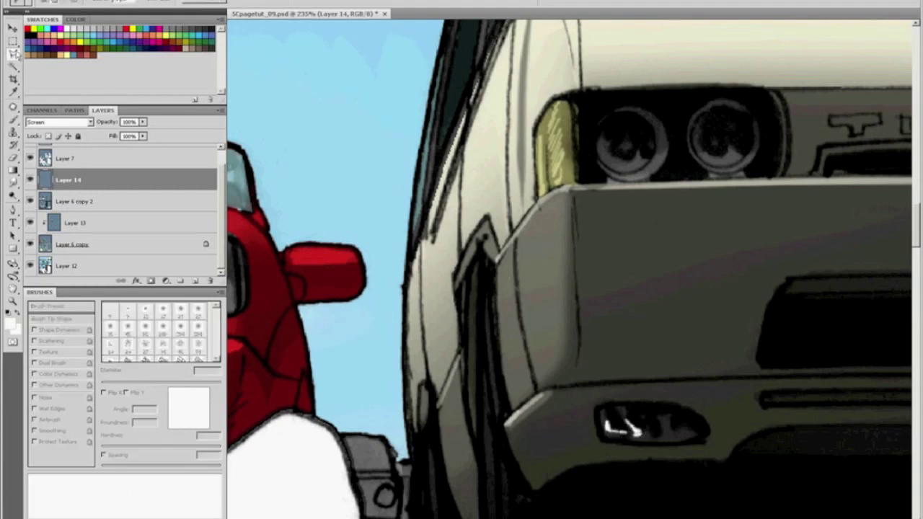
click(14, 55)
click(55, 63)
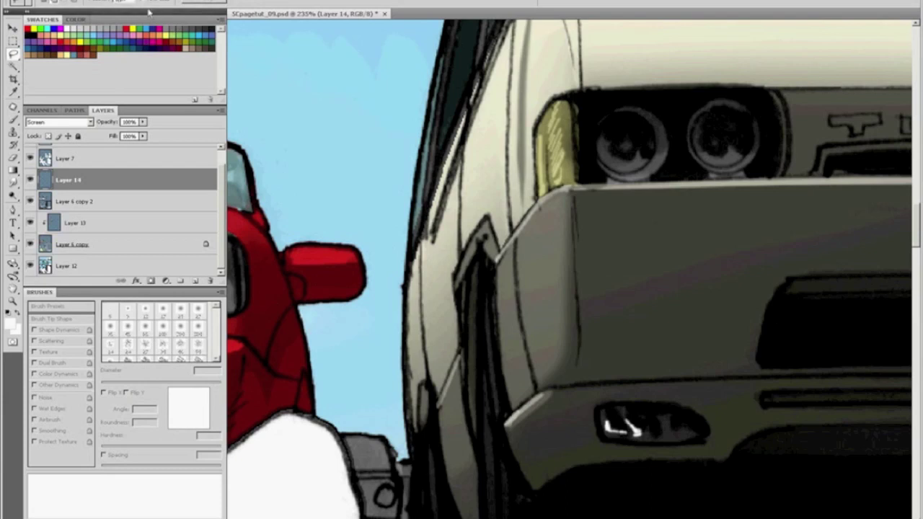
drag(613, 169, 625, 144)
key(alt+BackSpace)
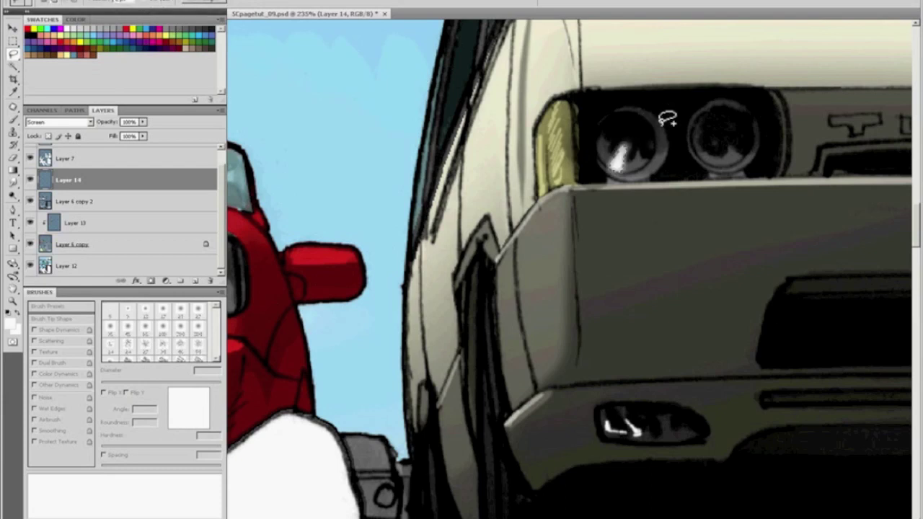
key(ctrl+z)
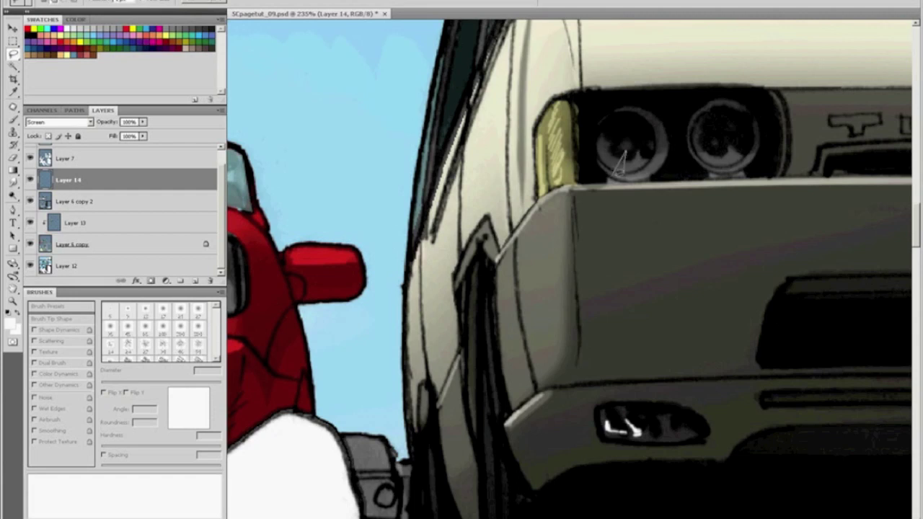
Lasso slanted glint shapes in the lower part of both van headlight lenses, fill them with white and deselect
key(z)
drag(552, 127, 690, 195)
key(ctrl+d)
key(b)
drag(667, 244, 354, 264)
mouse_move(512, 246)
mouse_down()
mouse_move(461, 253)
mouse_move(451, 315)
mouse_up()
key(l)
mouse_move(491, 389)
mouse_down()
mouse_move(562, 292)
mouse_move(514, 382)
mouse_up()
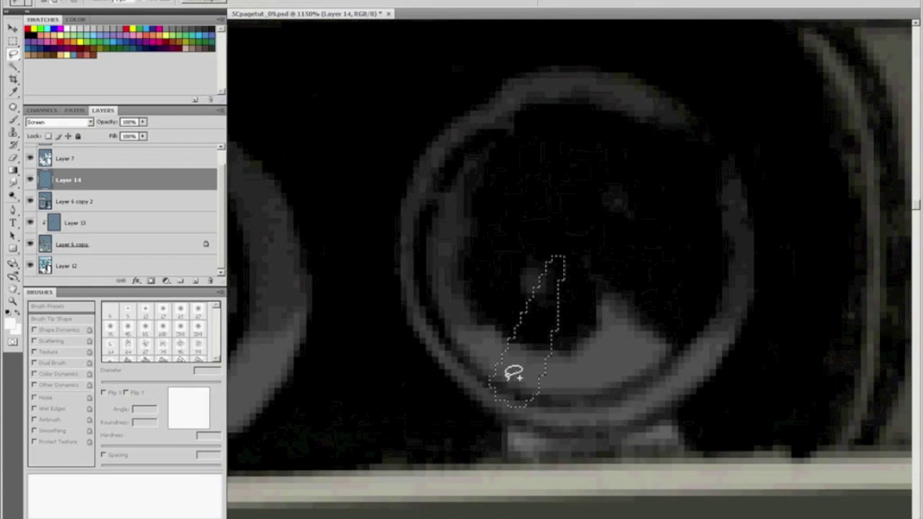
key(alt+BackSpace)
key(ctrl+d)
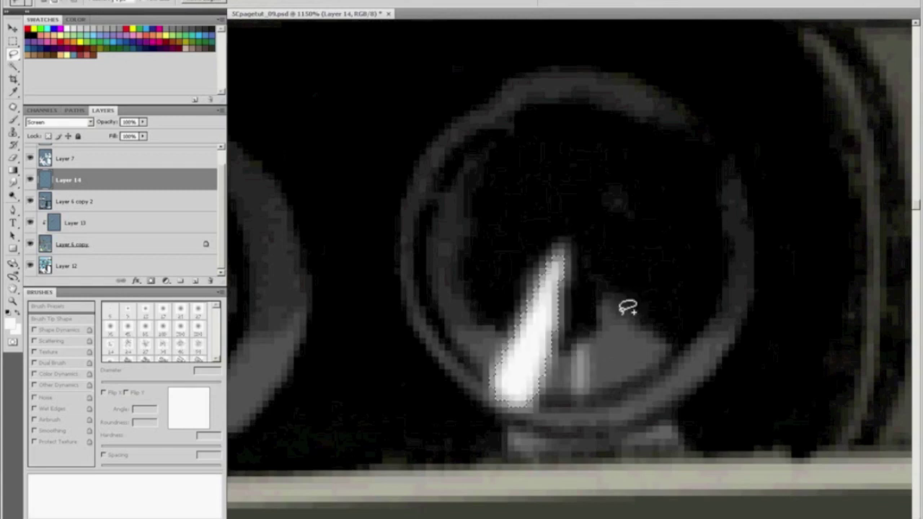
key(ctrl+0)
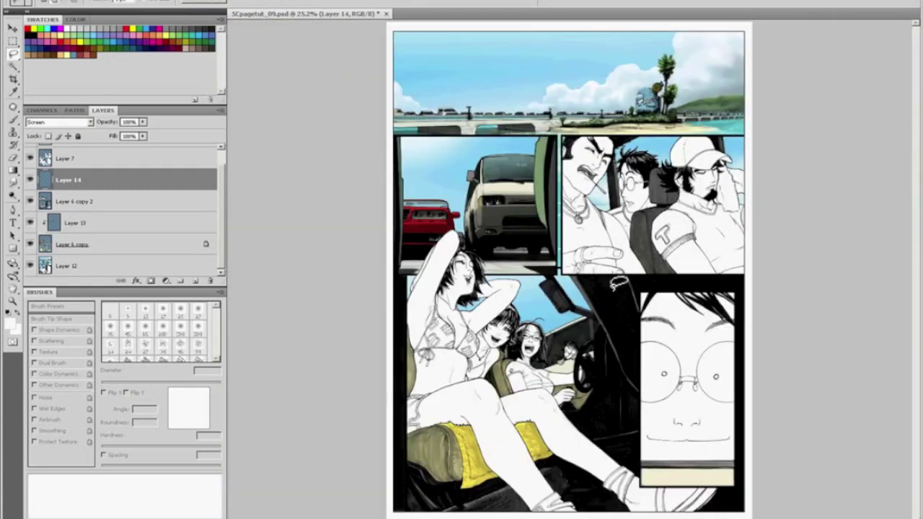
Dab a round white highlight spot on the upper part of each van headlight lens with an enlarged brush
key(z)
drag(503, 207, 525, 231)
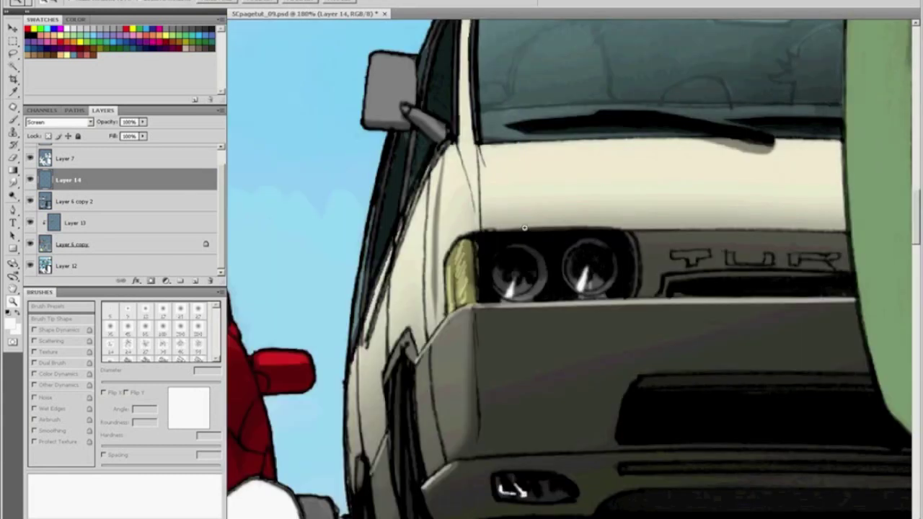
key(b)
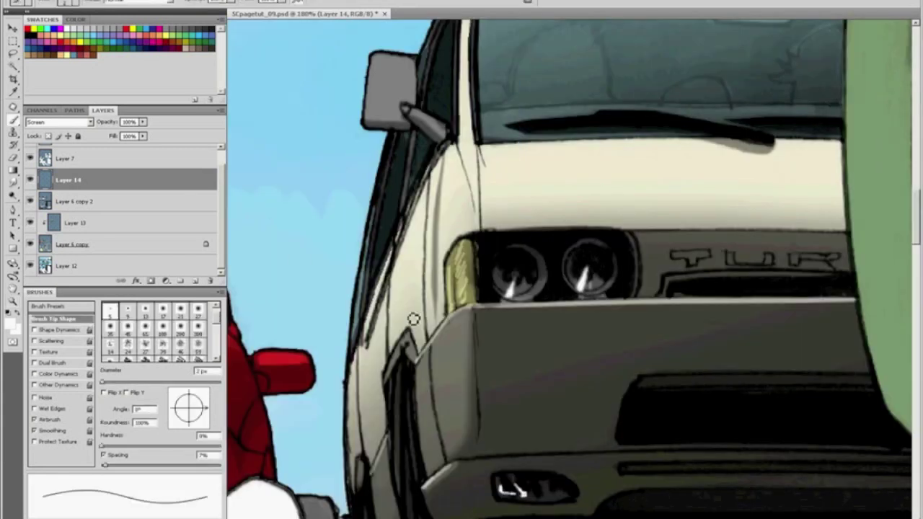
key(bracketright)
key(bracketright)
key(bracketright)
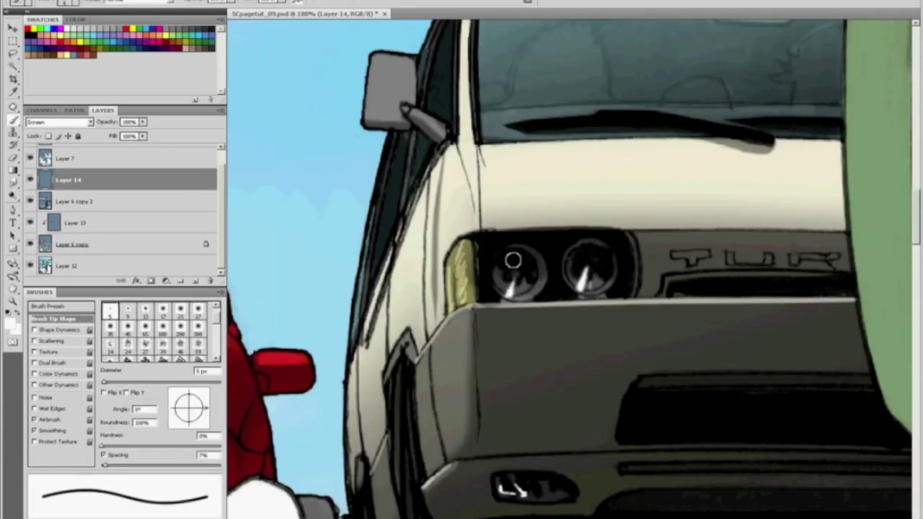
drag(508, 260, 504, 257)
click(579, 254)
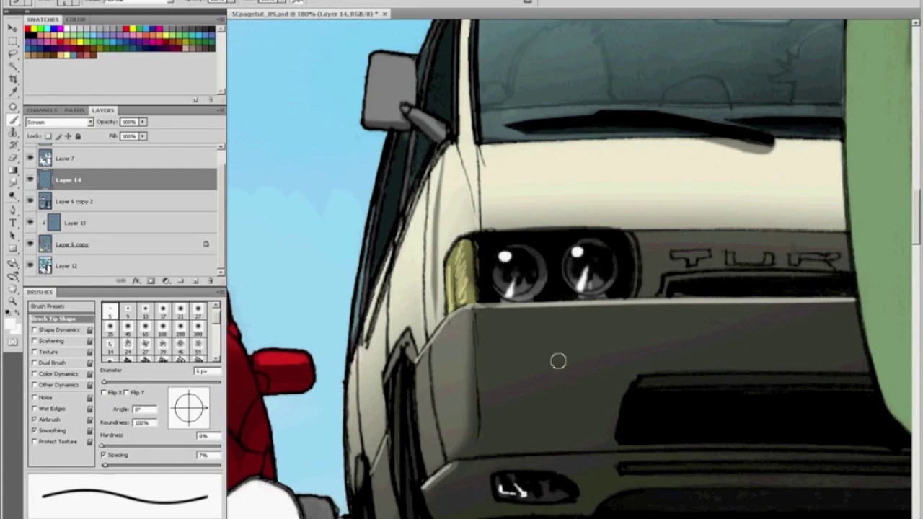
Erase the upper ends of the slanted white glints in both van headlights
key(e)
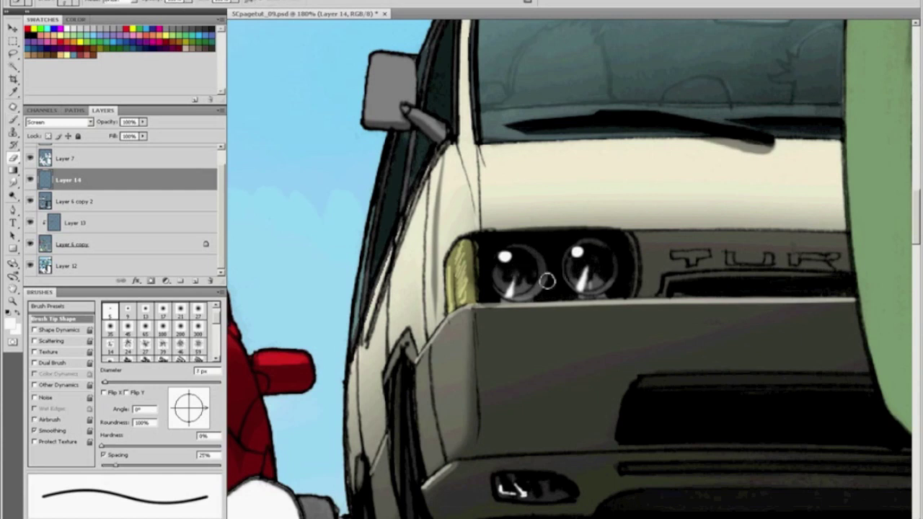
drag(521, 278, 517, 282)
drag(584, 268, 577, 291)
Lasso reflection shapes along the lower curve of both van headlight lenses, fill them with white and deselect
key(l)
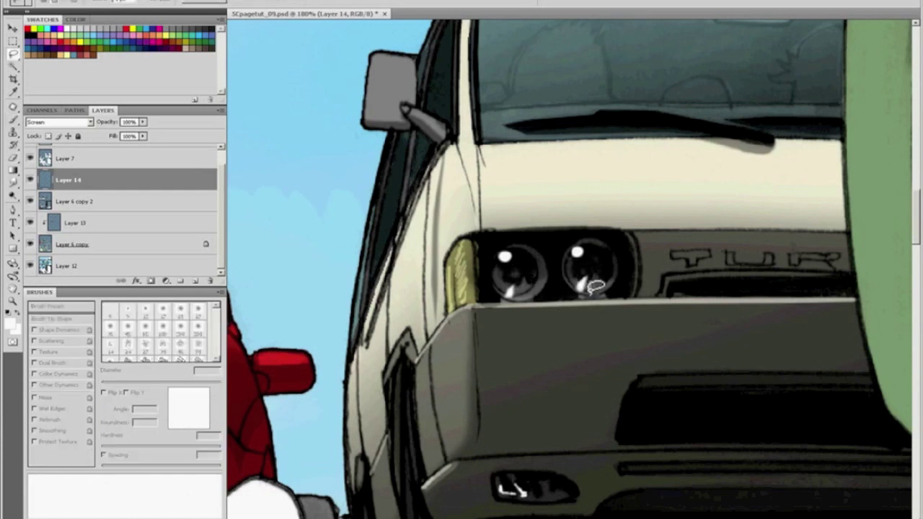
mouse_move(597, 278)
mouse_down()
mouse_move(586, 293)
mouse_move(522, 297)
mouse_move(533, 288)
mouse_up()
key(alt+BackSpace)
key(ctrl+d)
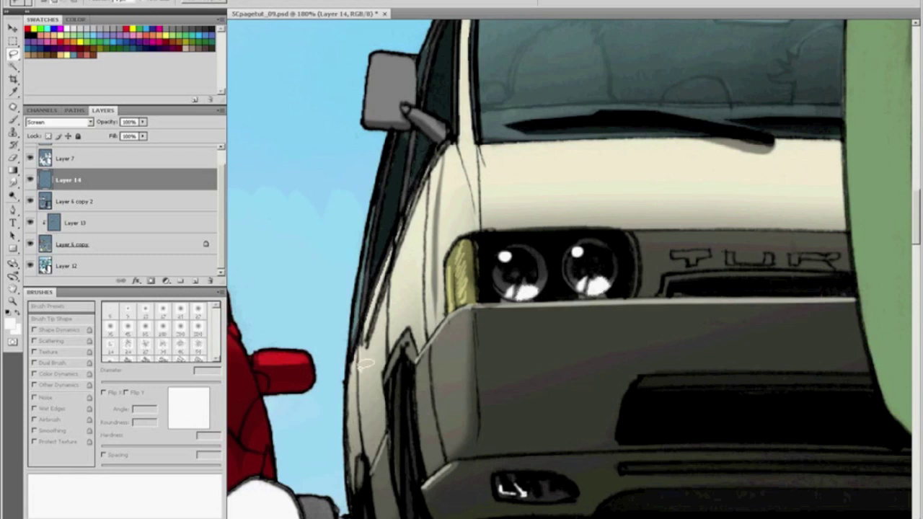
Lasso reflection shapes on the red car's headlight and fog lamp, fill them with white and deselect
key(space)
drag(405, 293, 573, 285)
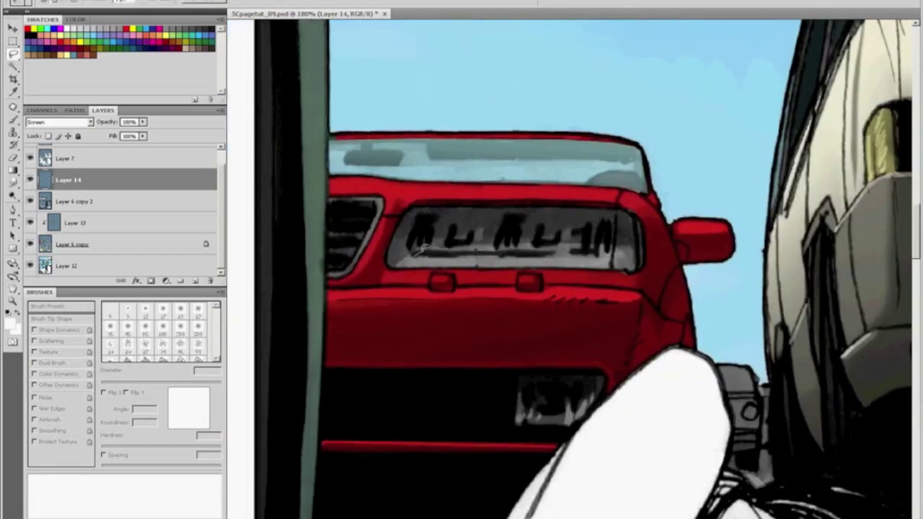
mouse_move(481, 253)
mouse_down()
mouse_move(588, 252)
mouse_move(581, 263)
mouse_up()
drag(583, 256, 622, 263)
mouse_move(561, 382)
mouse_down()
mouse_move(579, 390)
mouse_move(532, 389)
mouse_move(524, 416)
mouse_up()
mouse_move(422, 215)
mouse_down()
mouse_move(452, 215)
mouse_move(426, 219)
mouse_move(463, 243)
mouse_up()
key(alt+BackSpace)
key(ctrl+d)
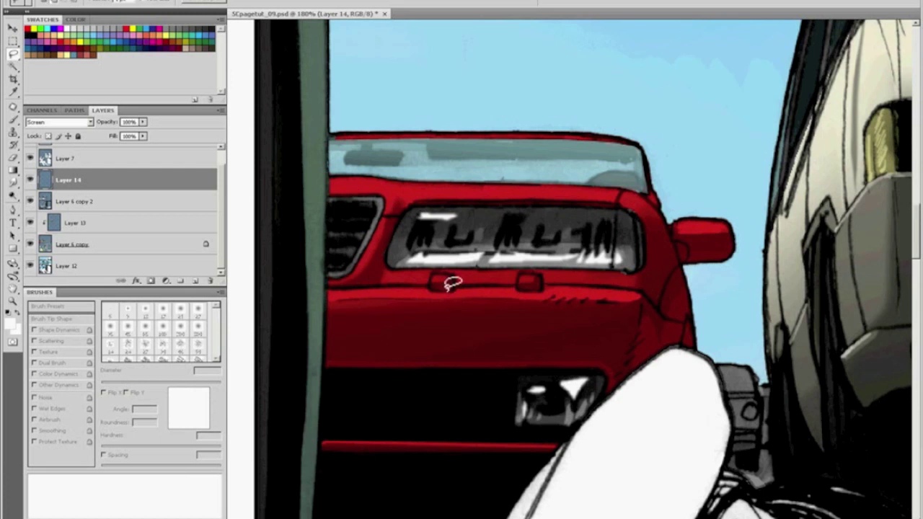
Sample the red car's body colour and outline a thin Polygonal Lasso selection along the upper edge of its hood
key(b)
alt+click(485, 284)
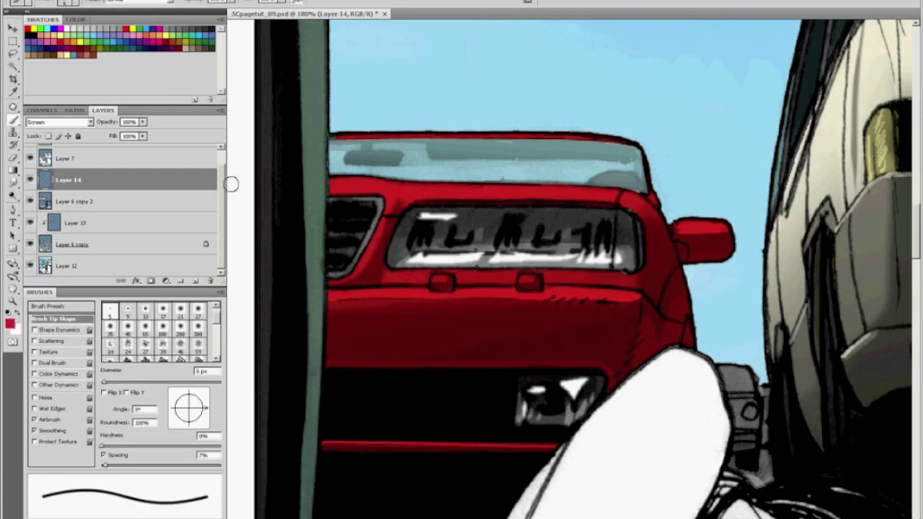
key(l)
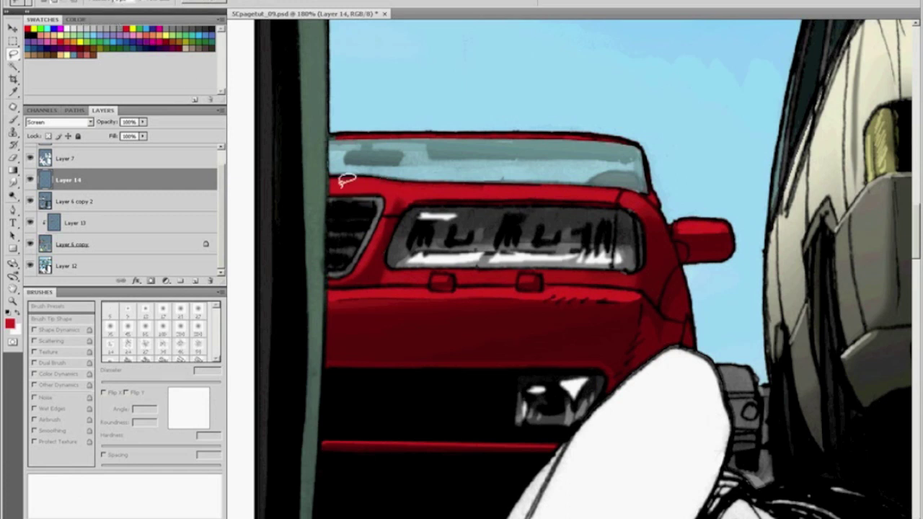
click(13, 55)
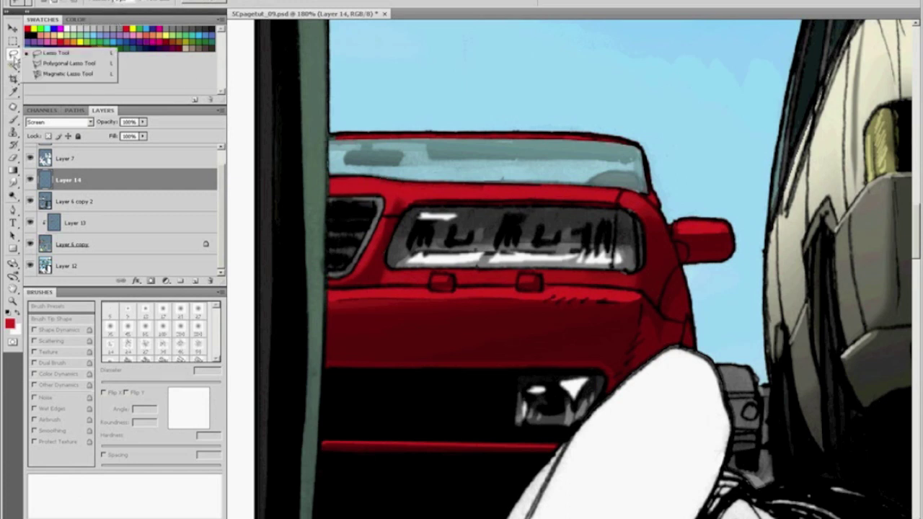
click(49, 65)
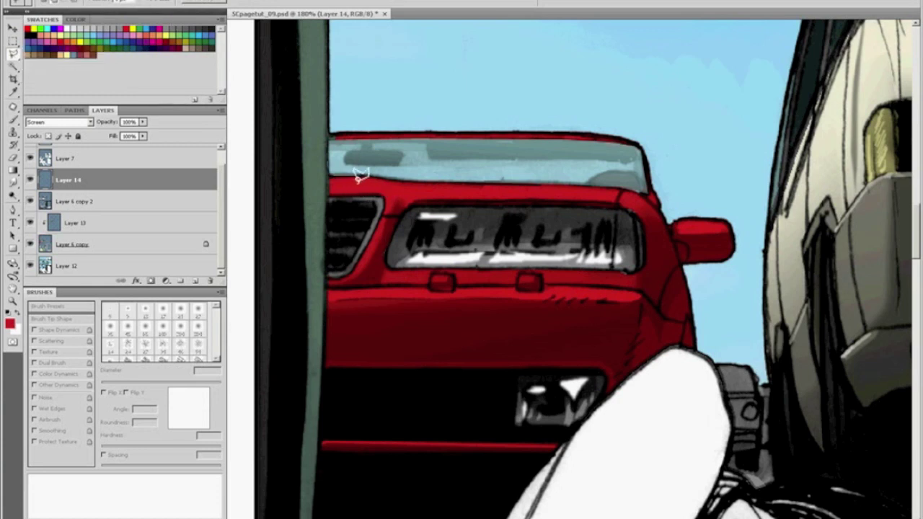
click(390, 179)
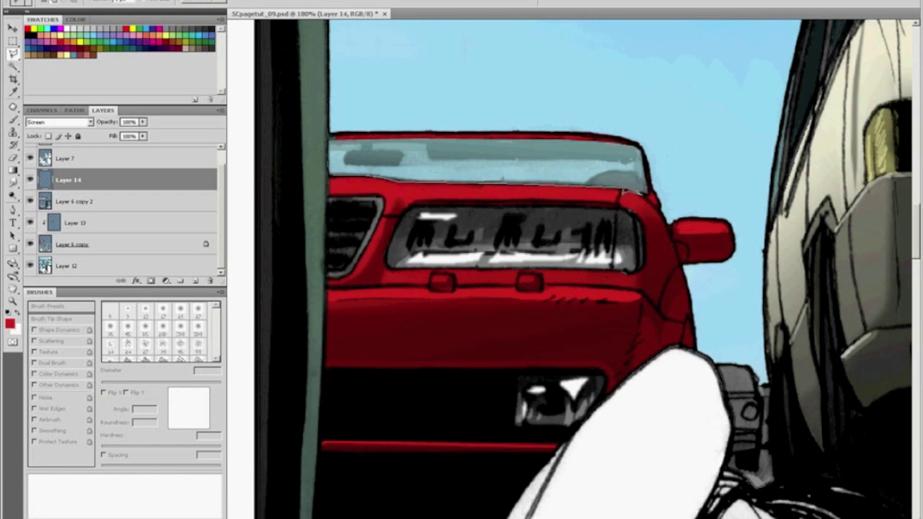
click(622, 191)
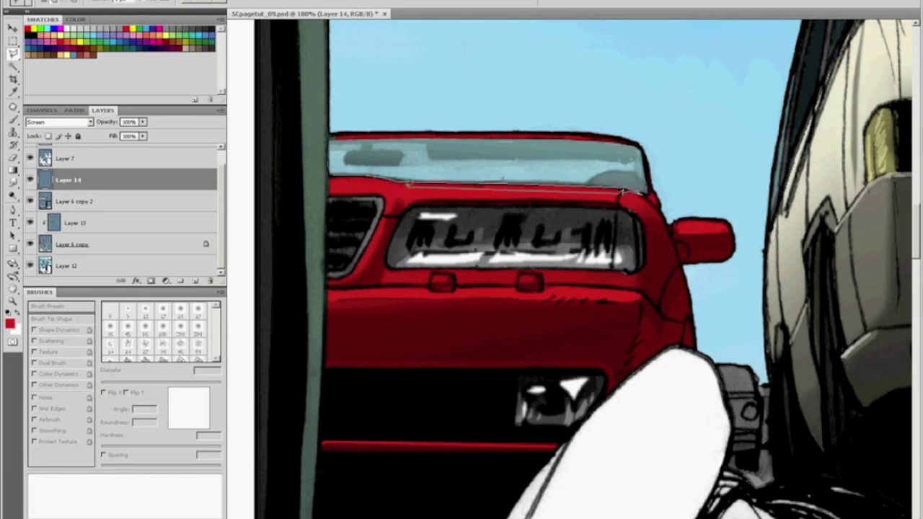
click(331, 177)
Add a thin strip along the top edge of the red car's roof to the selection
click(331, 133)
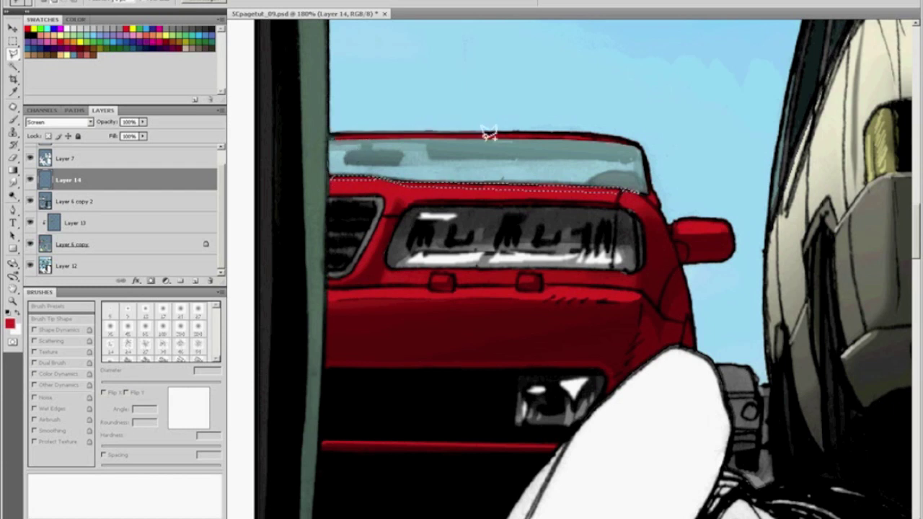
click(638, 144)
click(612, 139)
click(574, 136)
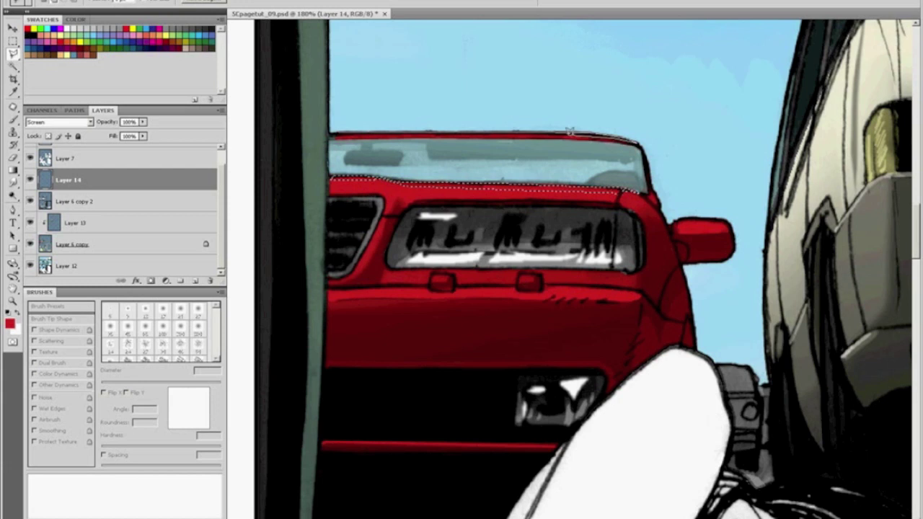
double_click(333, 133)
Add the upper edge of the red car's bumper to the selection, fill all the strips with light red and deselect
click(331, 289)
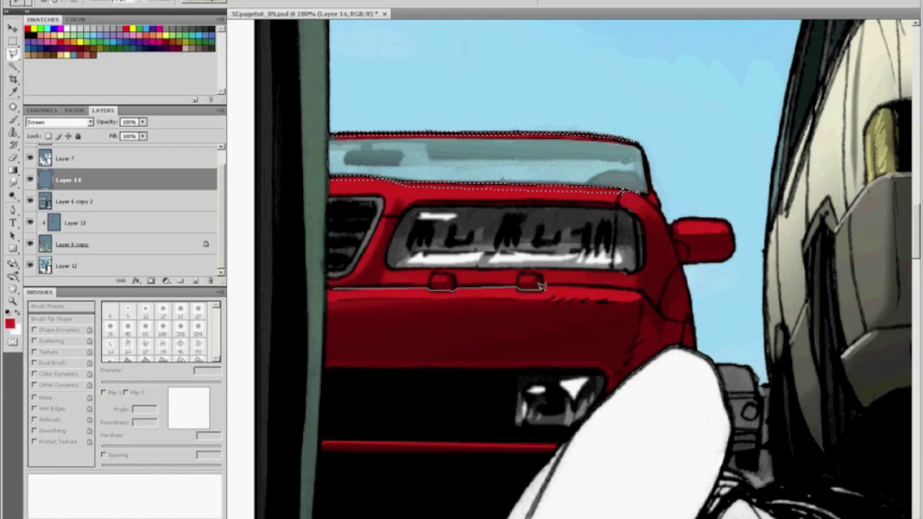
click(622, 288)
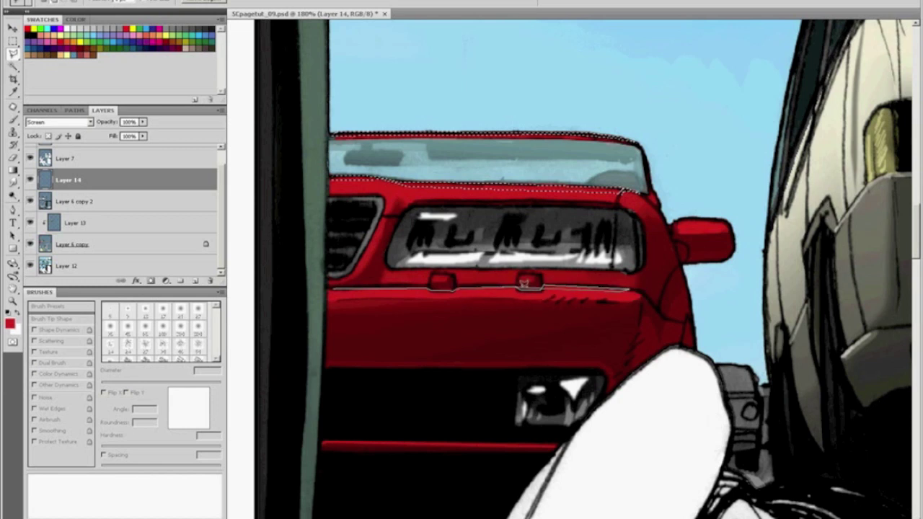
click(327, 290)
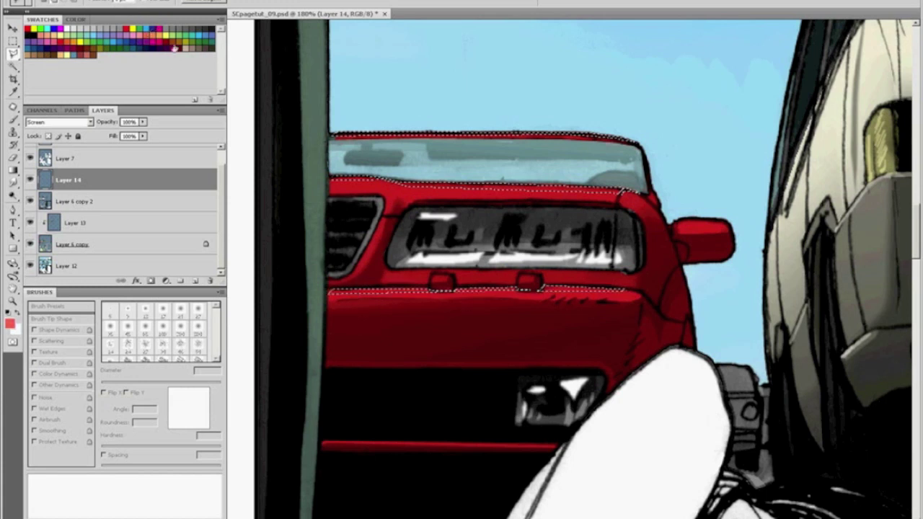
key(b)
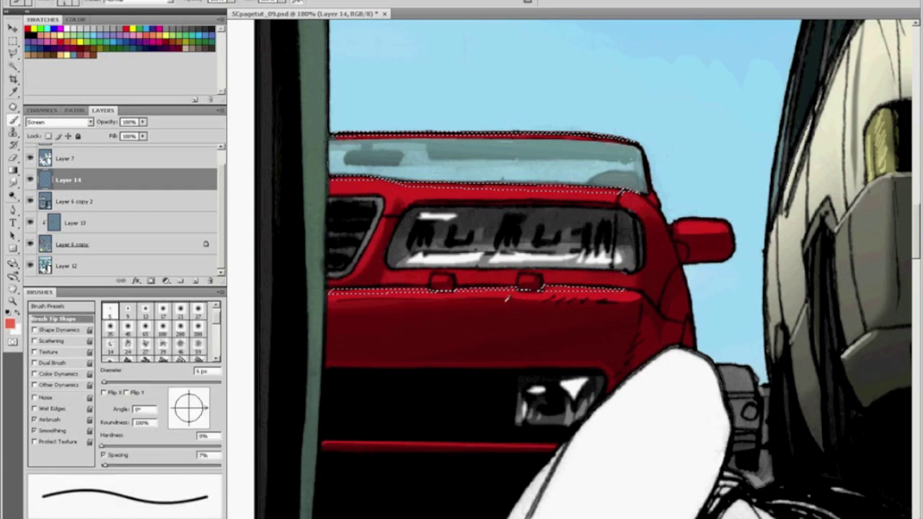
key(alt+BackSpace)
key(ctrl+d)
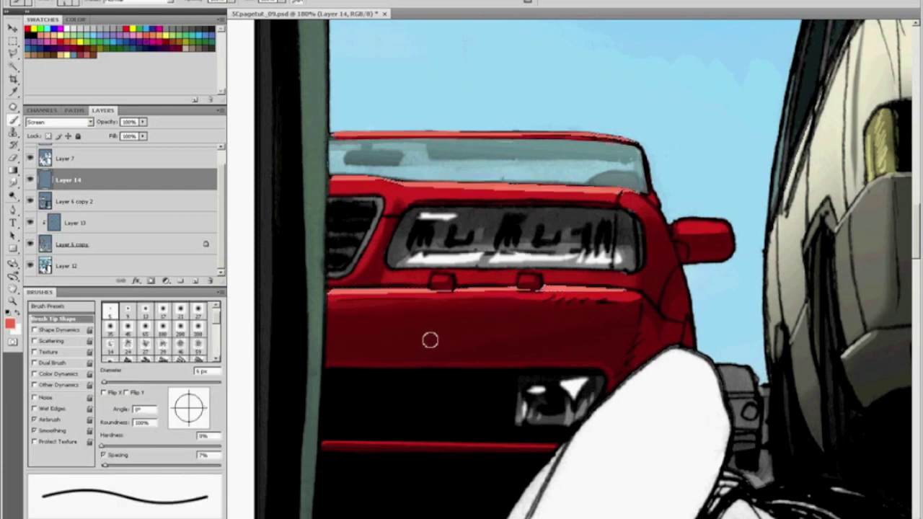
Lasso a small rounded glare patch in the upper left corner of the van's windshield
key(ctrl+0)
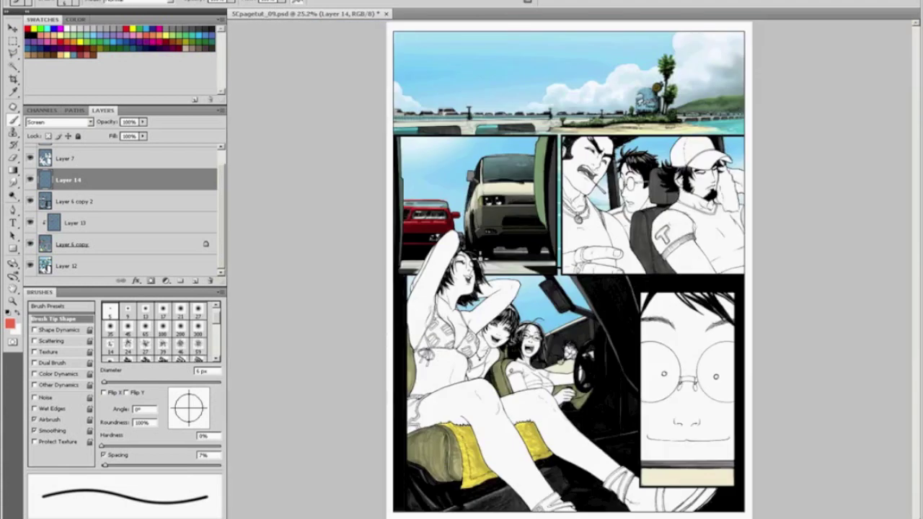
key(z)
drag(394, 185, 475, 236)
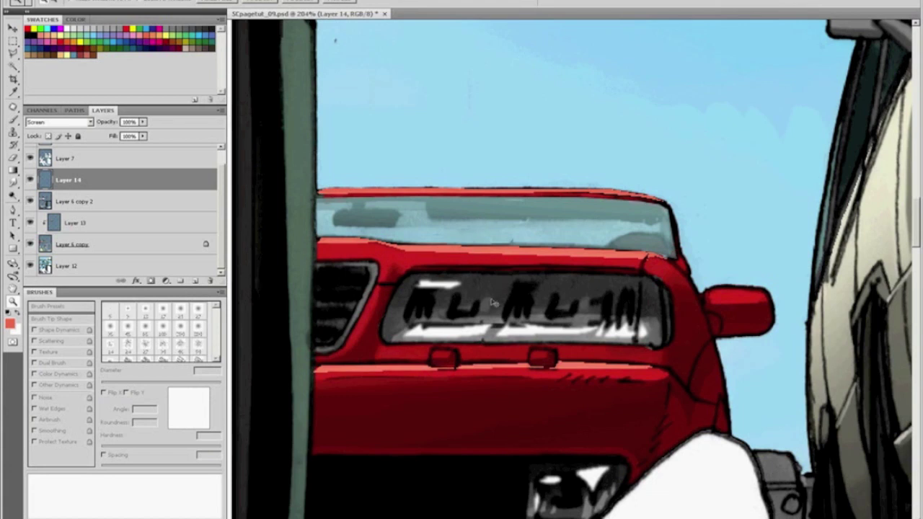
key(ctrl+0)
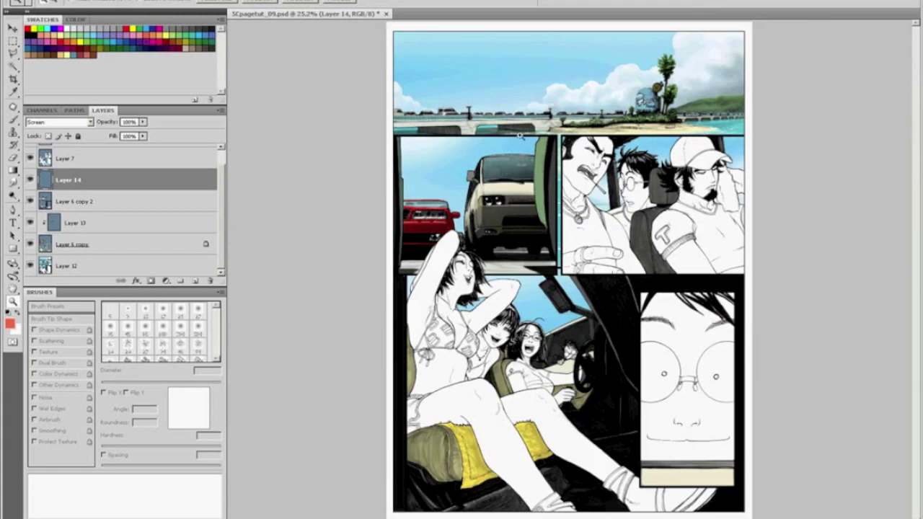
drag(454, 129, 545, 196)
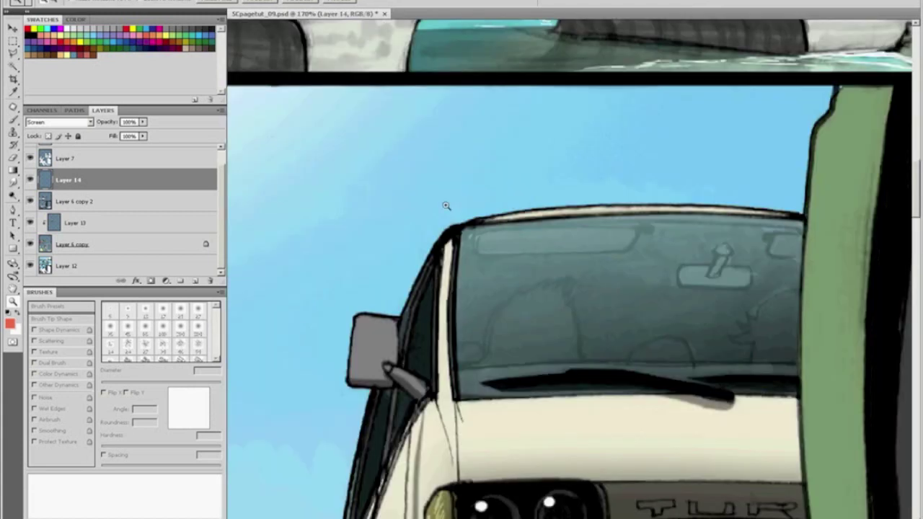
key(l)
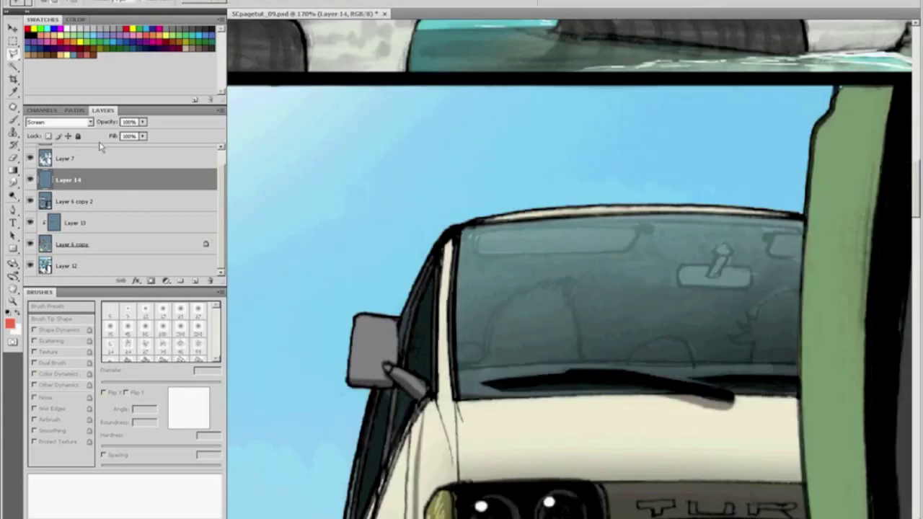
click(16, 57)
click(46, 56)
drag(483, 236, 483, 240)
Fill the glare patch on the van's windshield with white and deselect it
key(alt+BackSpace)
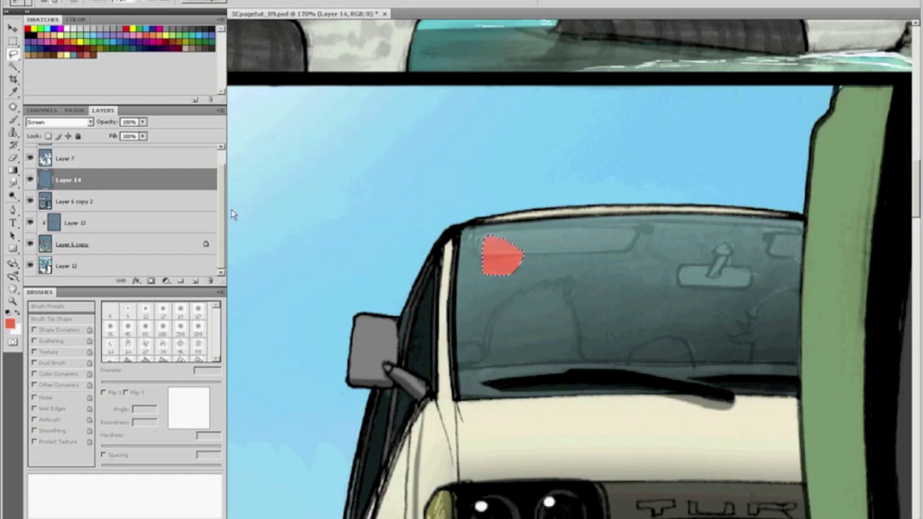
key(ctrl+z)
click(68, 28)
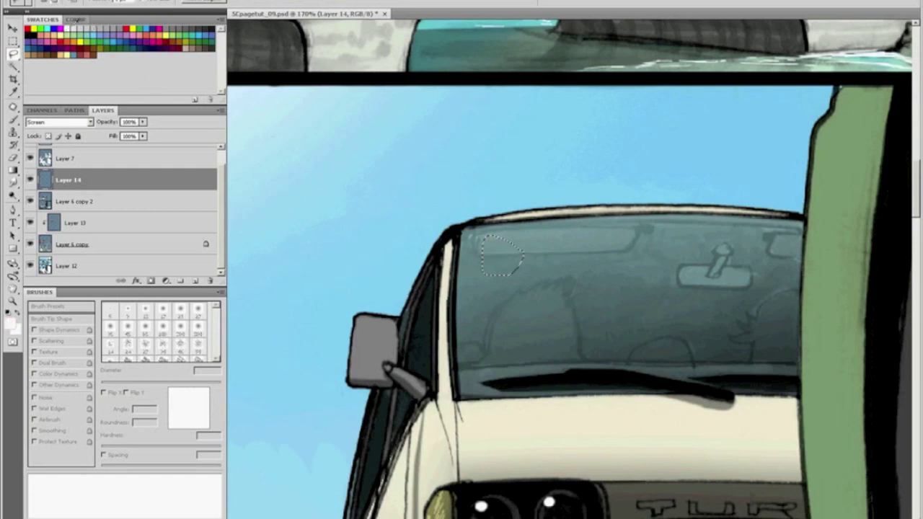
key(alt+BackSpace)
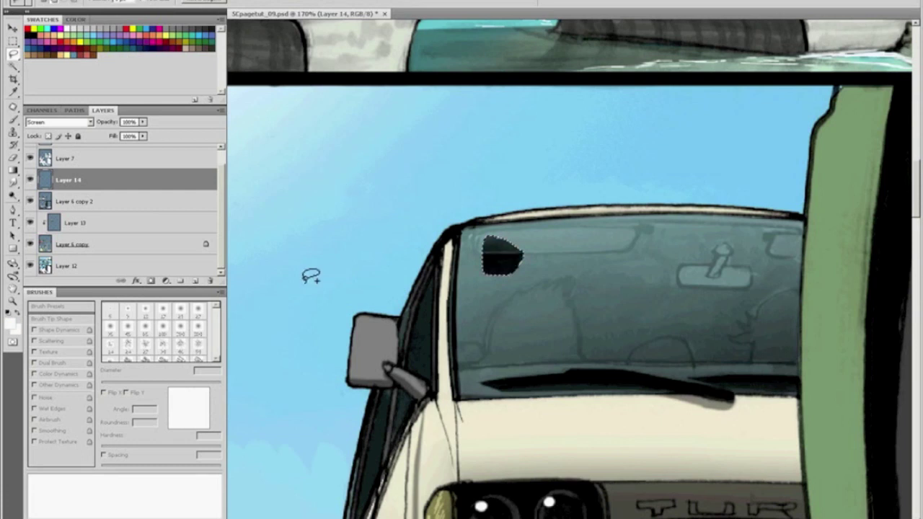
key(ctrl+z)
key(alt+BackSpace)
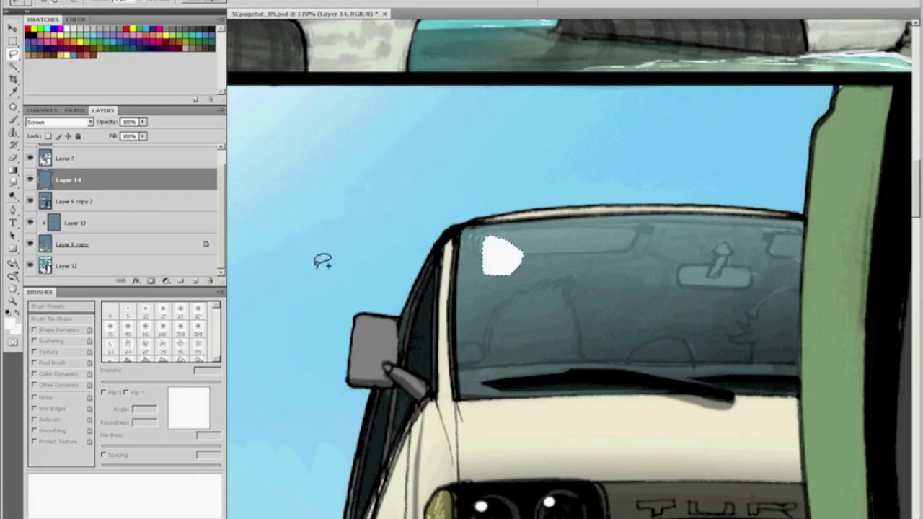
key(ctrl+d)
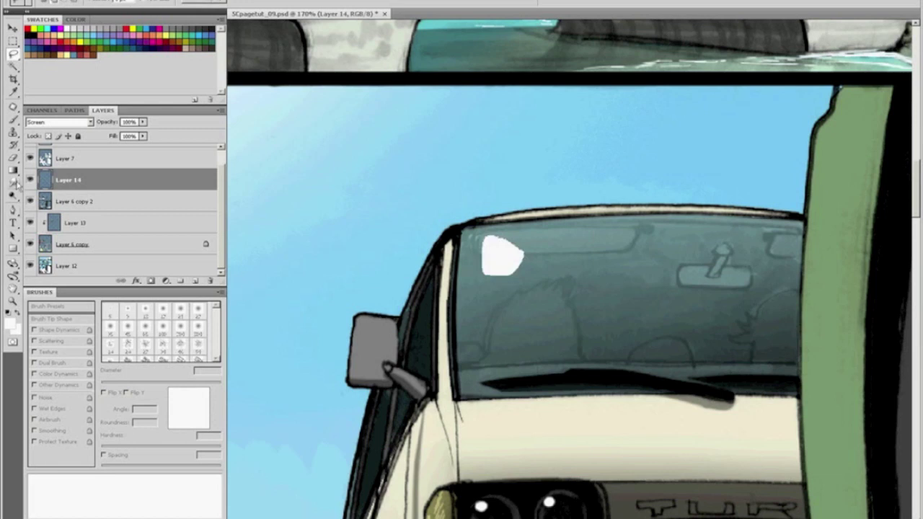
Soften the edges of the white windshield glare patch using the Smudge tool with a soft round 60 px brush
click(15, 182)
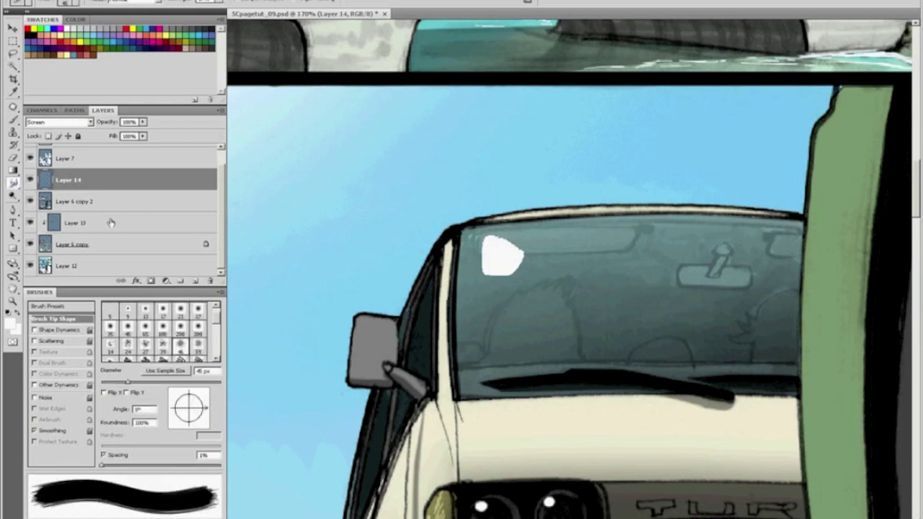
click(197, 328)
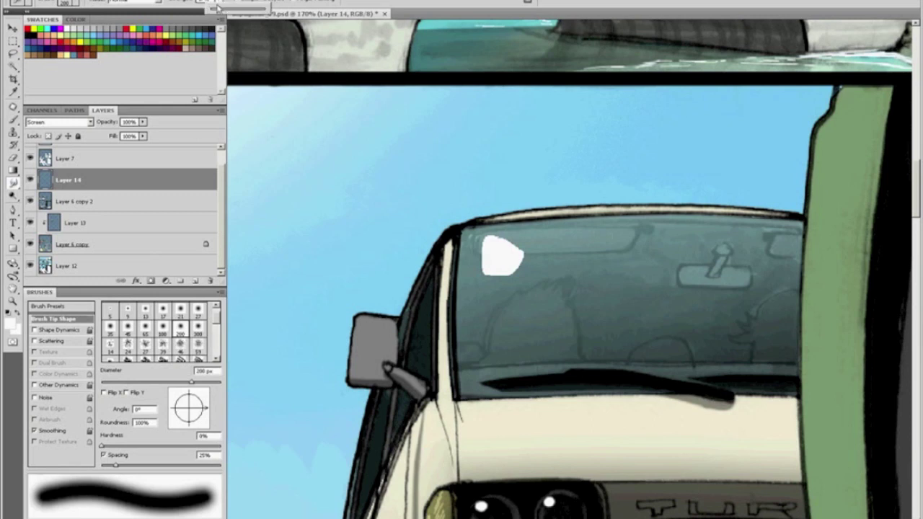
key(bracketleft)
key(bracketleft)
key(bracketleft)
key(bracketleft)
key(bracketleft)
key(bracketleft)
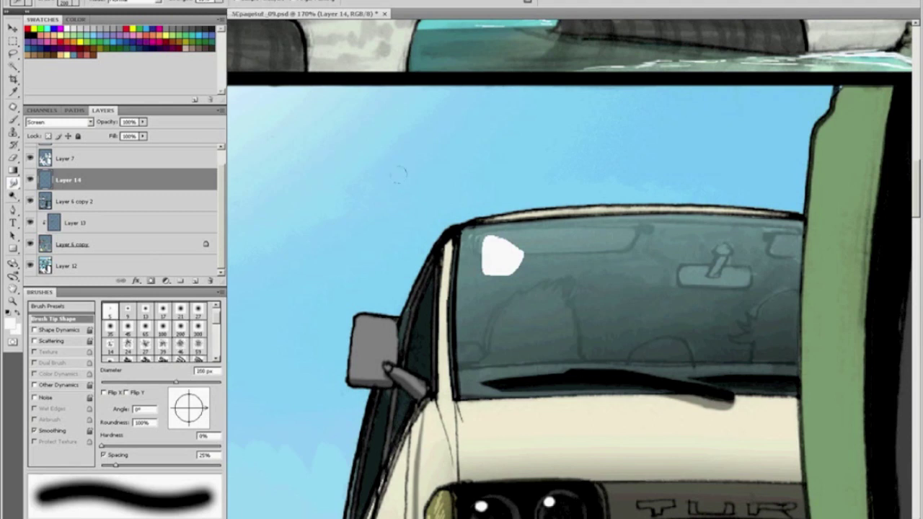
key(bracketleft)
Outline a thin Polygonal Lasso selection along the upper edge of the tapered left part of the van's main windshield wiper
key(ctrl+0)
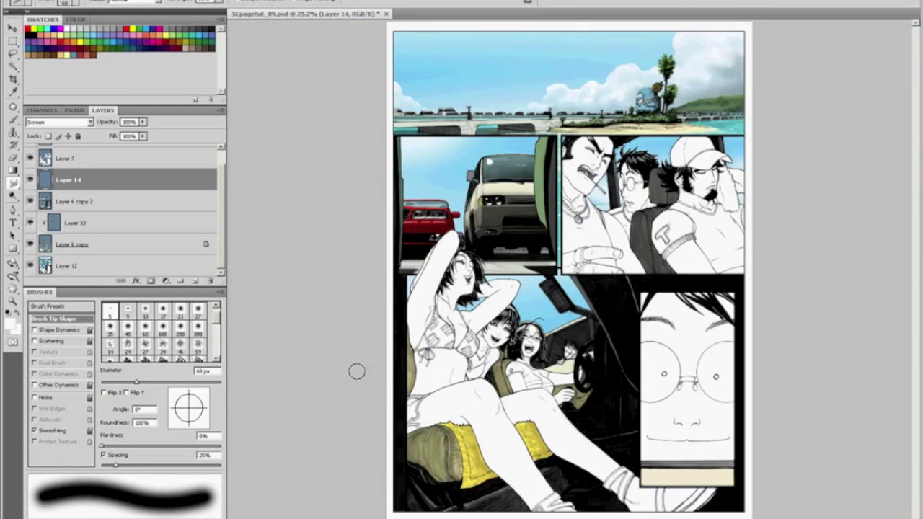
key(z)
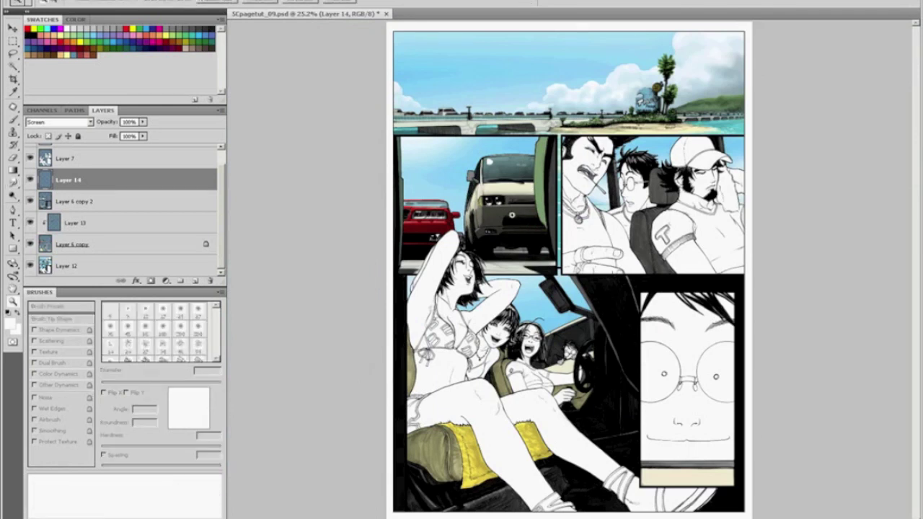
click(504, 174)
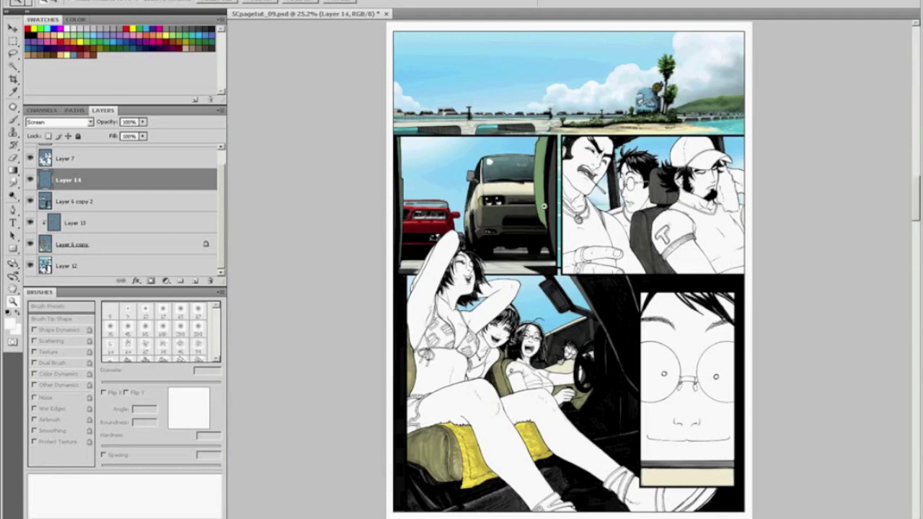
mouse_move(312, 160)
mouse_down()
mouse_move(713, 319)
mouse_move(777, 359)
mouse_up()
key(l)
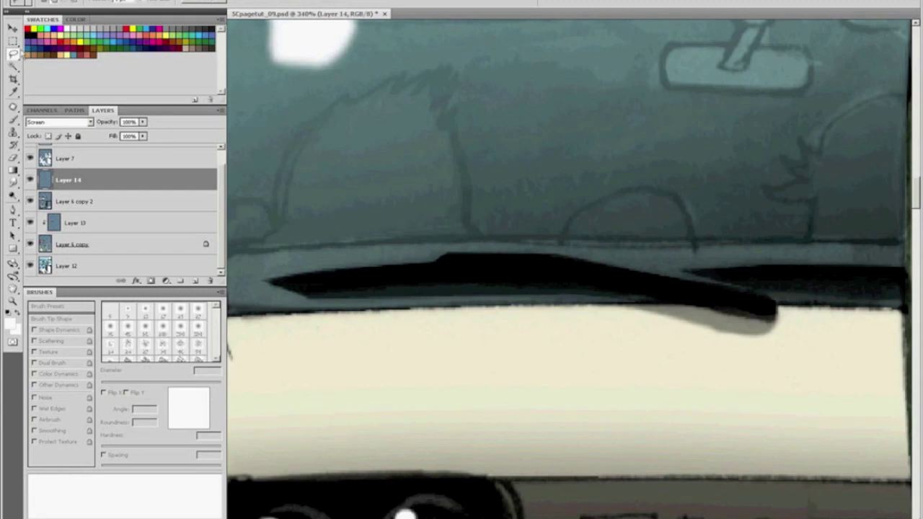
drag(13, 54, 64, 64)
click(284, 277)
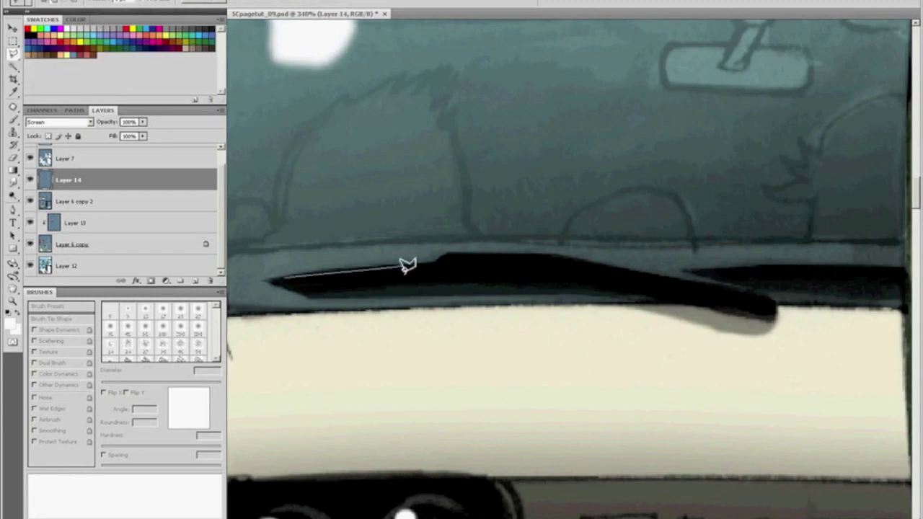
click(441, 263)
key(Escape)
click(312, 274)
click(439, 258)
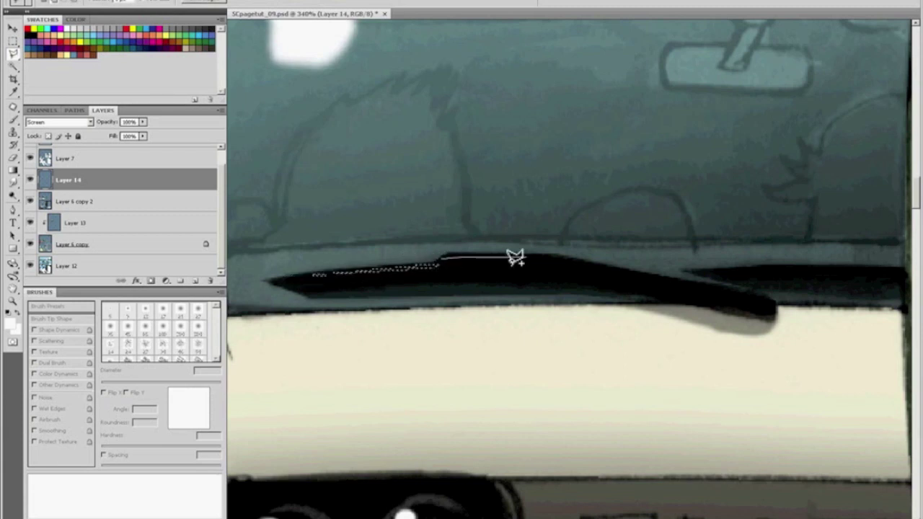
Extend the selection with thin strips along the wiper's middle and sloping arm and along the second wiper's top edge
click(557, 259)
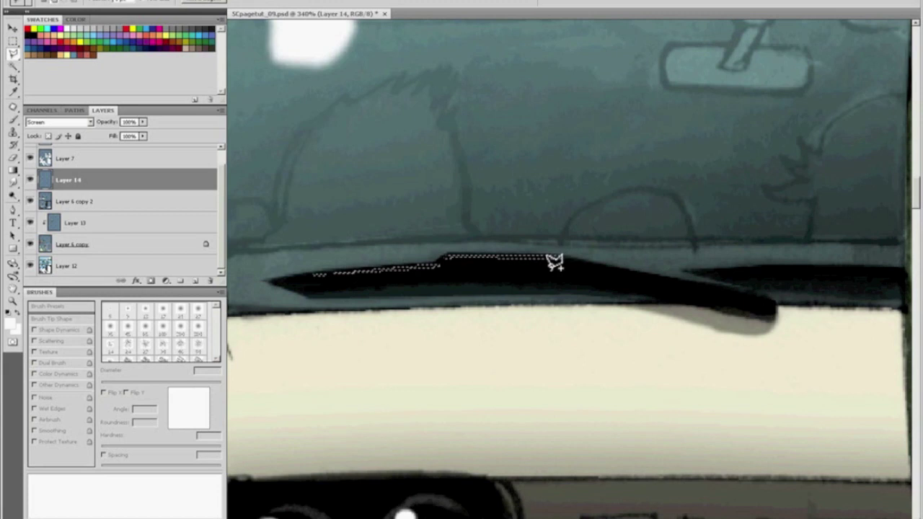
click(772, 306)
double_click(527, 263)
click(728, 271)
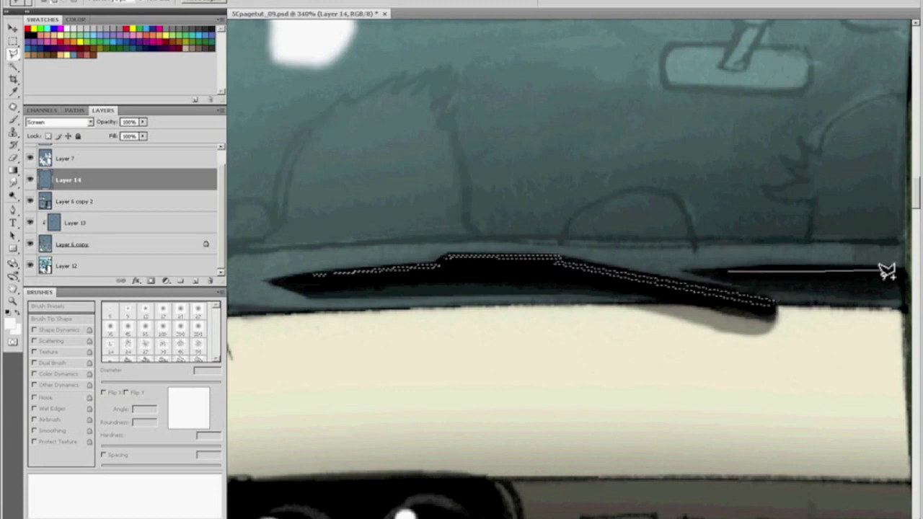
click(903, 270)
double_click(757, 270)
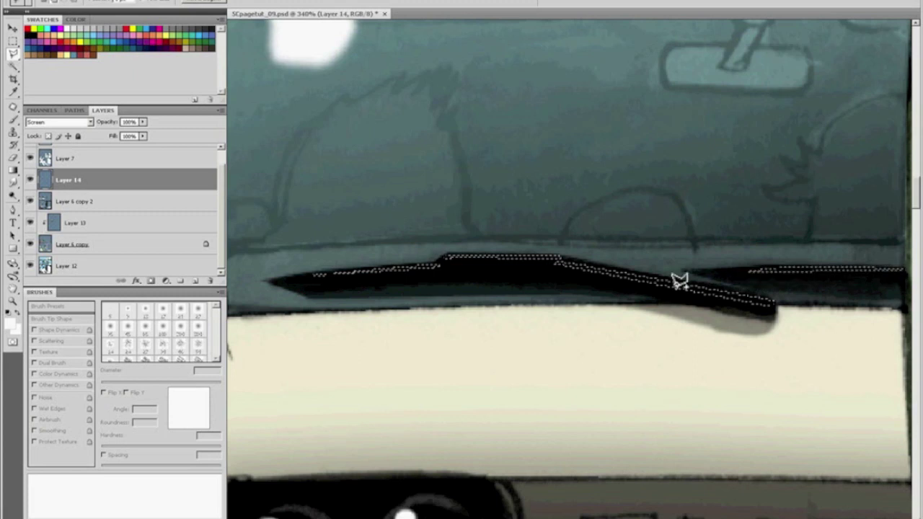
Fill the thin selected strips along the van's windshield wipers with gray and deselect them
key(b)
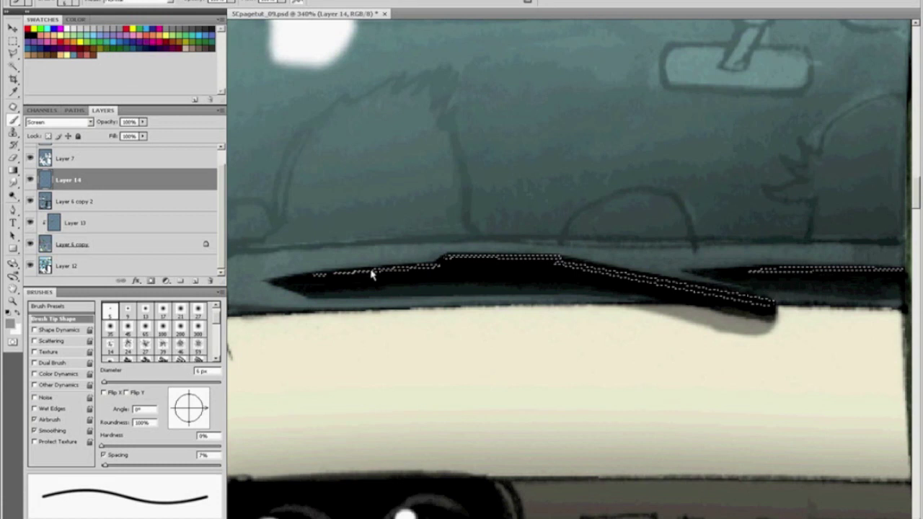
key(alt+BackSpace)
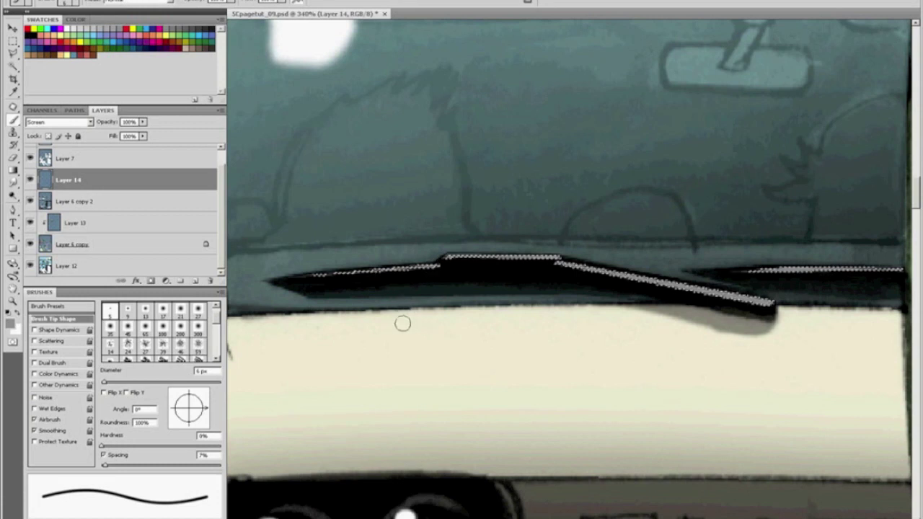
key(ctrl+d)
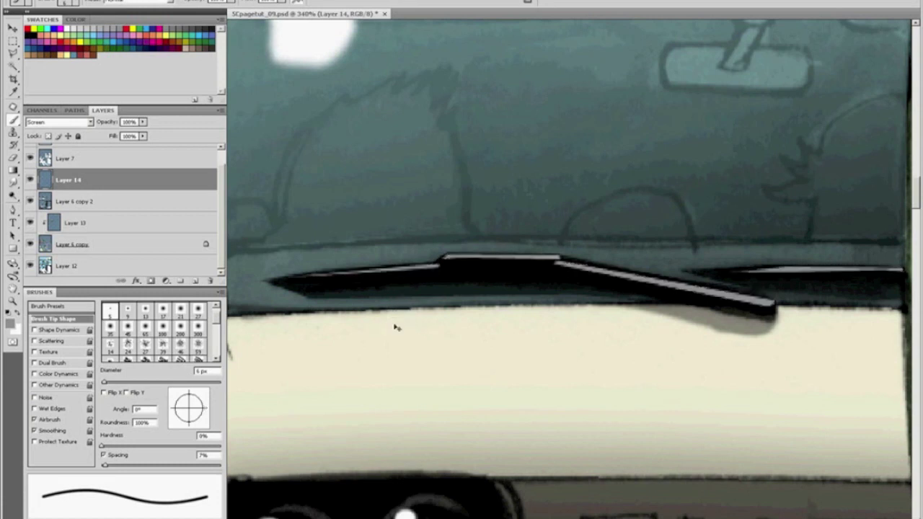
Paint a cream highlight along the van's left windshield pillar and around the black corner into the roof edge with a fine 2 px brush
key(ctrl+0)
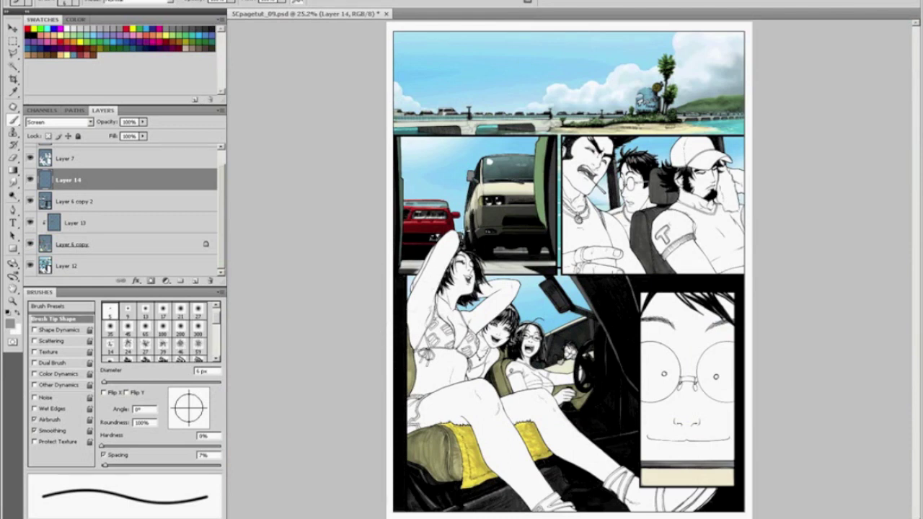
key(z)
drag(386, 86, 567, 292)
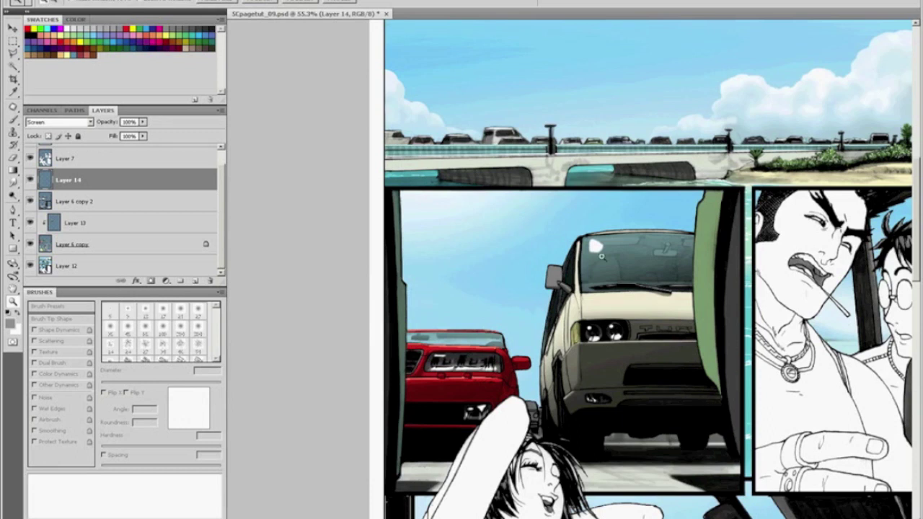
drag(622, 275, 622, 276)
key(b)
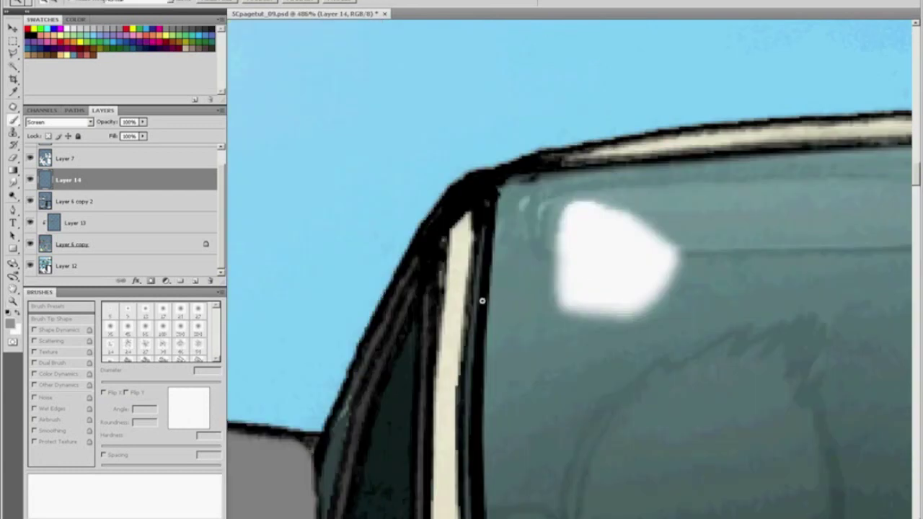
key(bracketleft)
key(bracketleft)
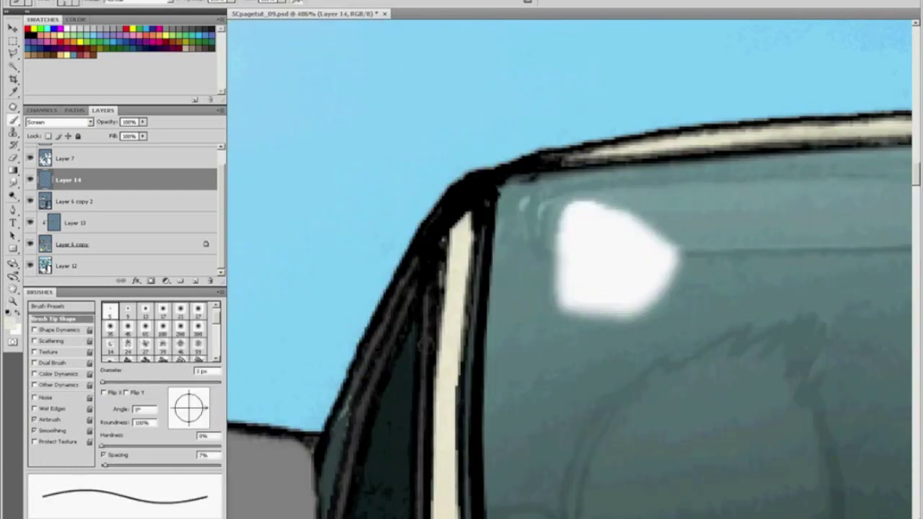
mouse_move(454, 224)
mouse_down()
mouse_move(494, 184)
mouse_move(466, 199)
mouse_move(471, 189)
mouse_move(632, 149)
mouse_move(471, 191)
mouse_move(536, 165)
mouse_move(457, 236)
mouse_move(469, 204)
mouse_move(453, 304)
mouse_up()
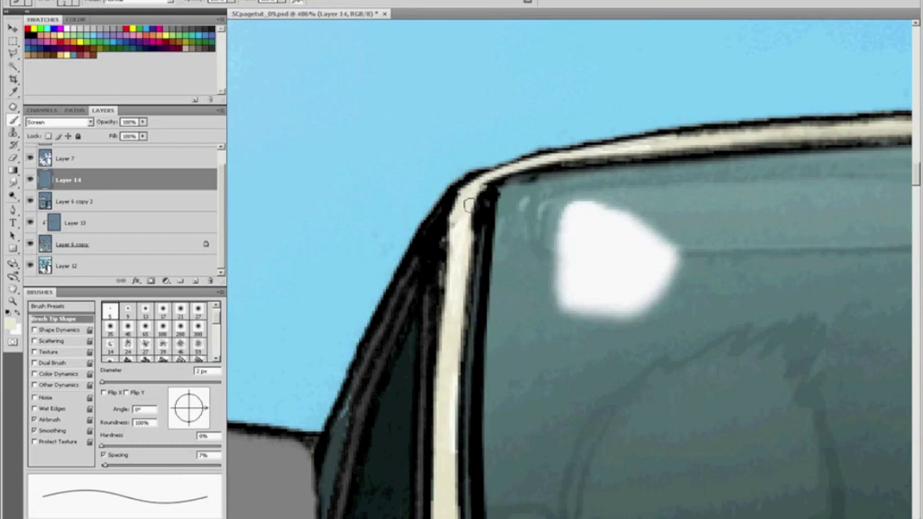
key(ctrl+0)
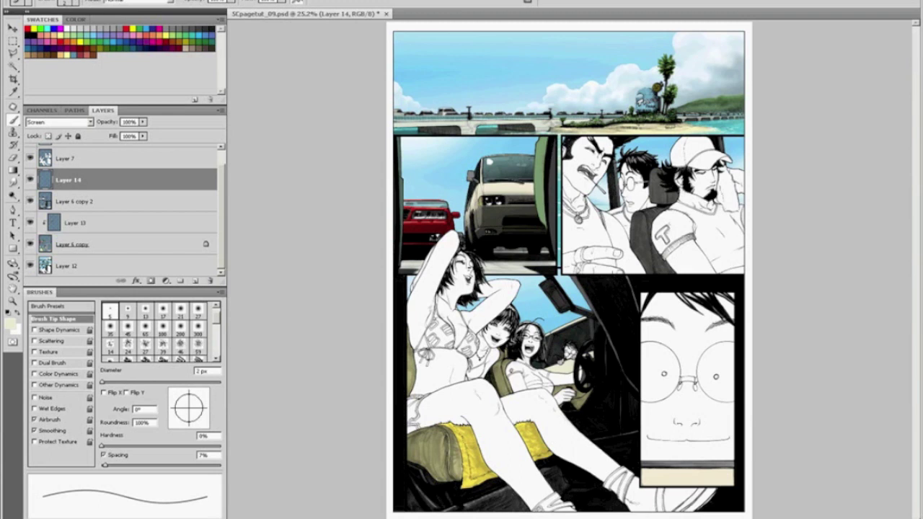
key(z)
mouse_move(390, 279)
mouse_down()
mouse_move(635, 515)
mouse_move(680, 515)
mouse_up()
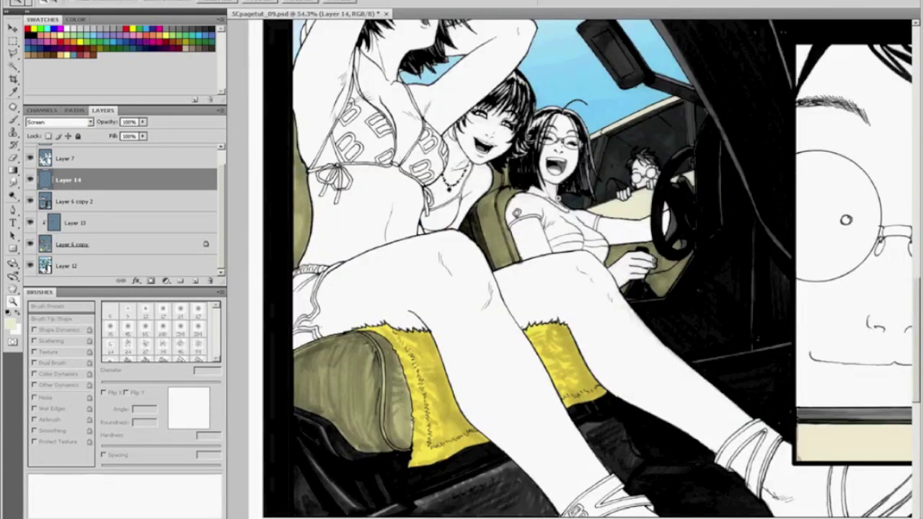
key(ctrl+0)
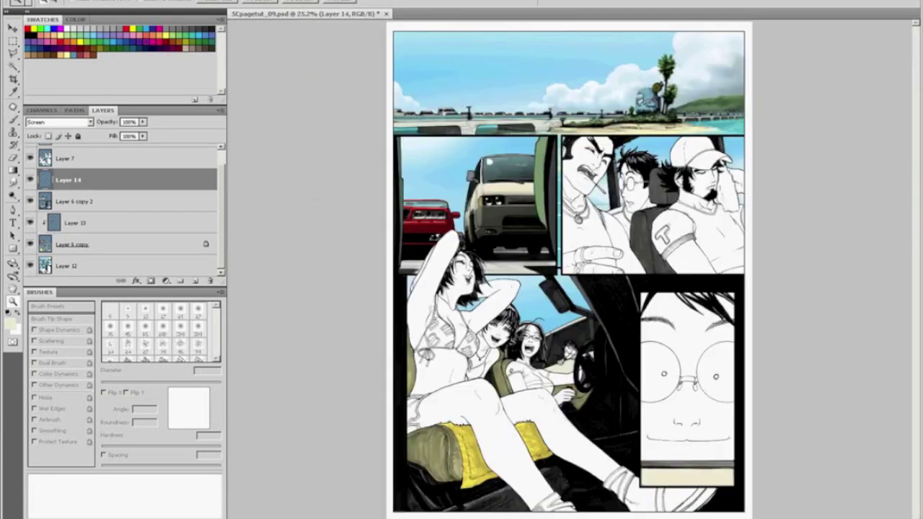
click(894, 517)
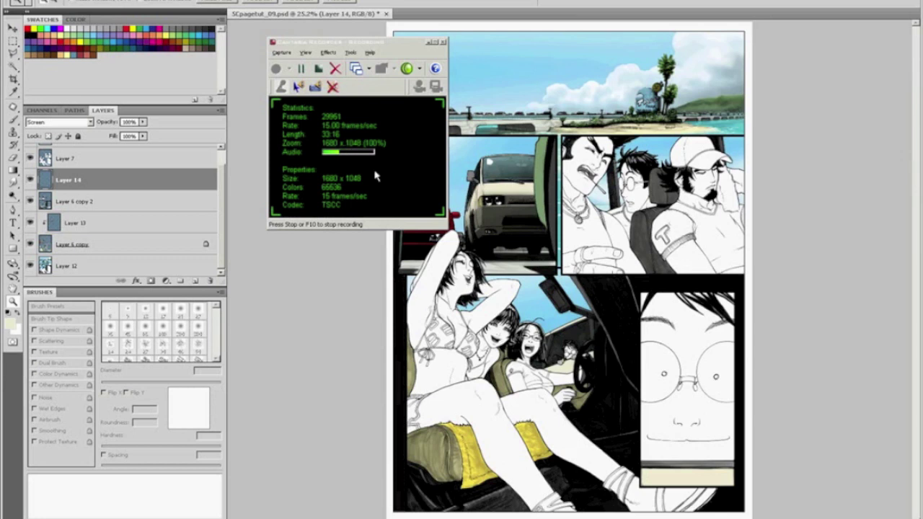